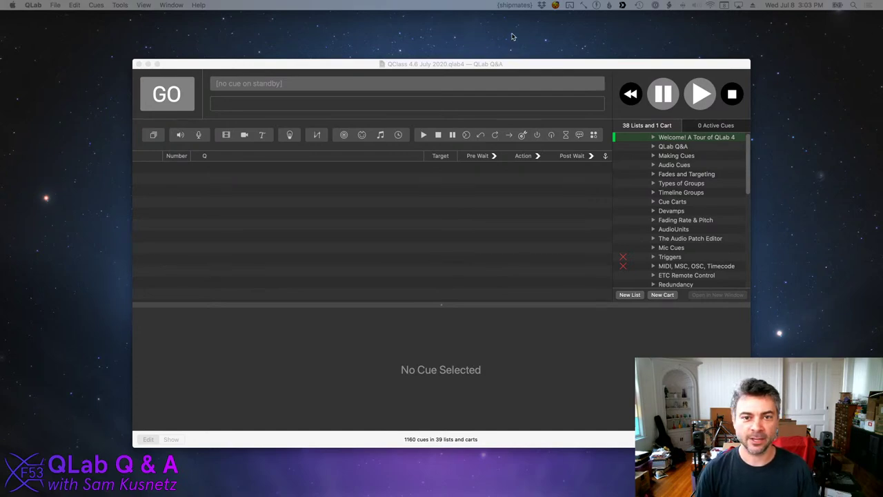
Nudge the workspace window upward and make it slightly taller.
drag(448, 66, 448, 65)
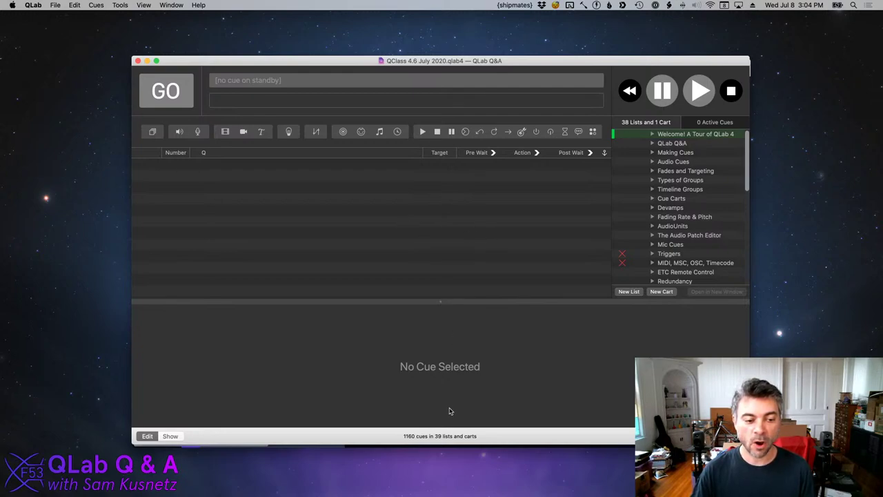
drag(447, 444, 447, 449)
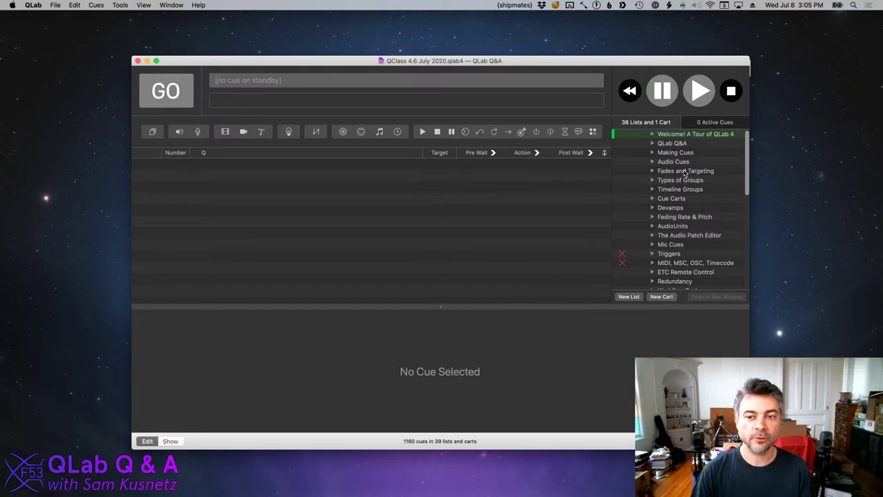
Look through the workspace's cue lists, viewing Making Cues, Audio Cues, Fades and Targeting, and Types of Groups before returning to QLab Q&A.
scroll(683, 175, down, 3)
scroll(681, 175, down, 5)
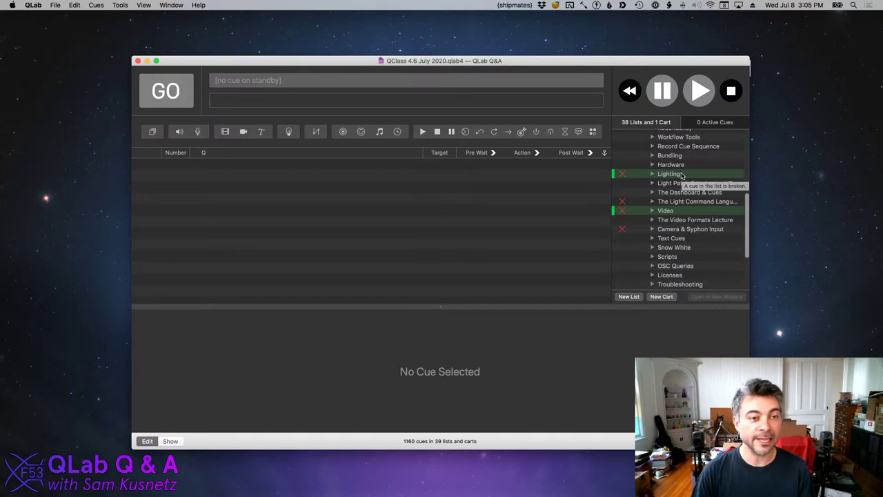
scroll(681, 175, up, 2)
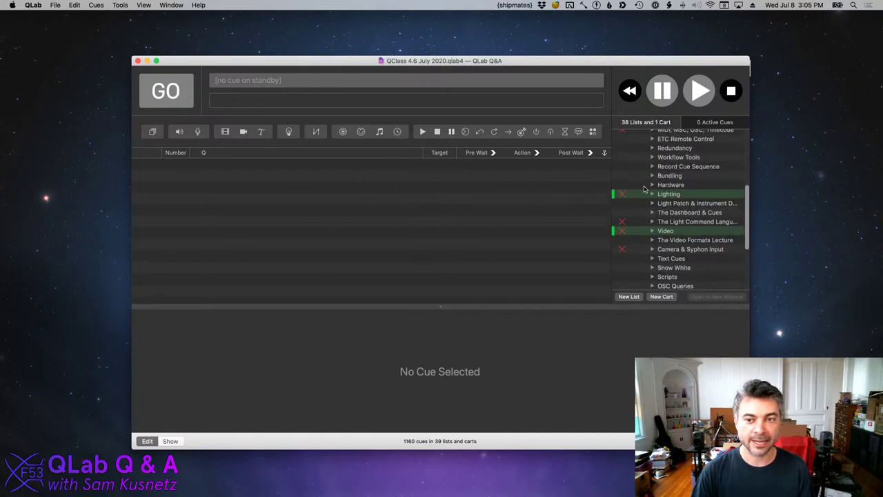
scroll(656, 186, up, 6)
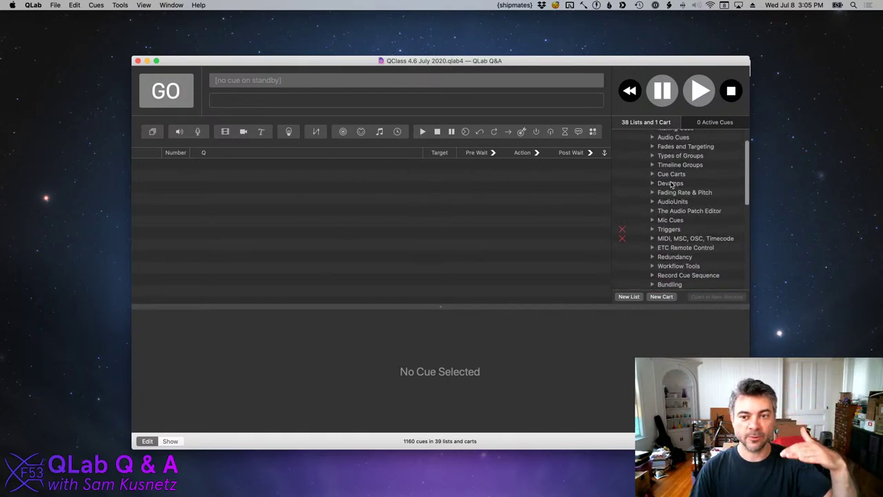
scroll(671, 185, up, 2)
click(691, 153)
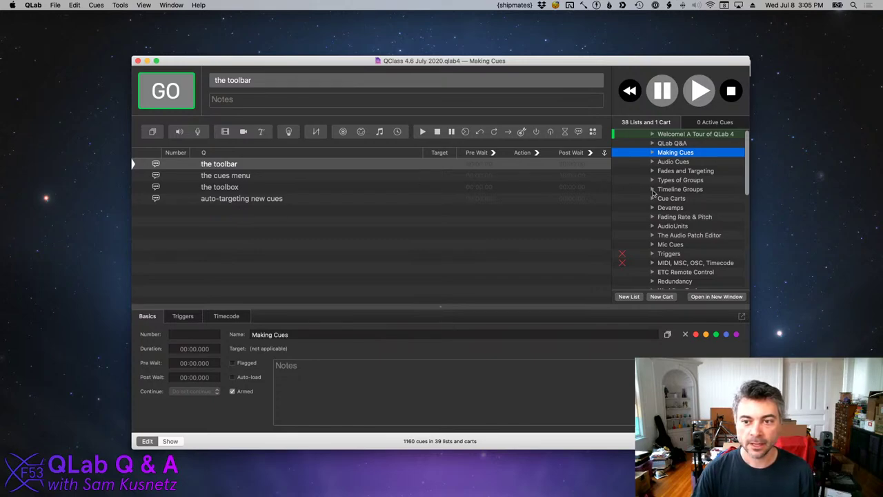
click(696, 161)
click(698, 172)
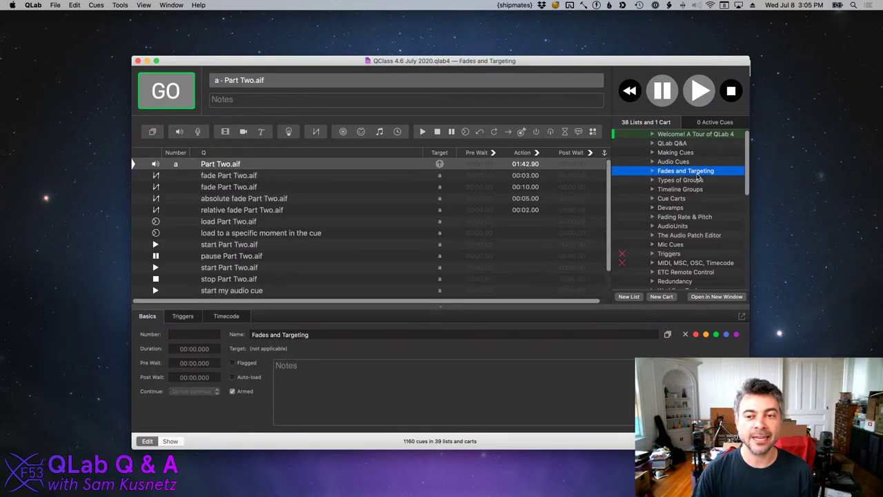
click(698, 180)
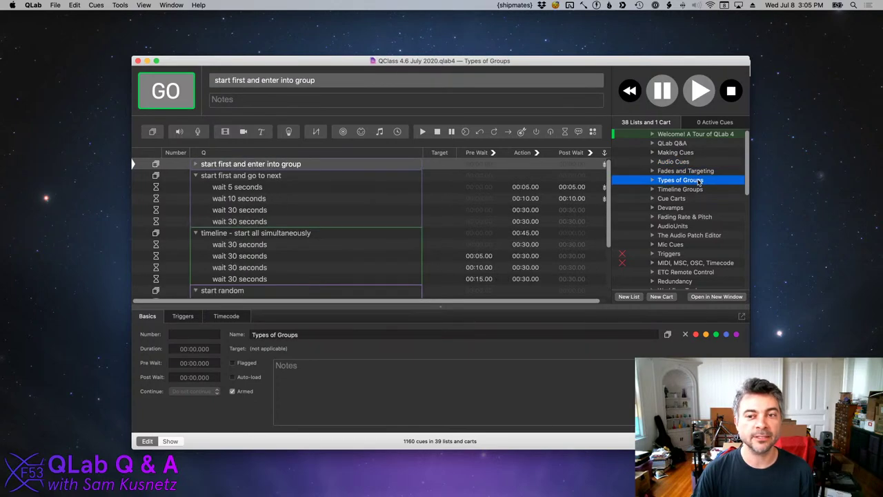
click(669, 135)
click(670, 143)
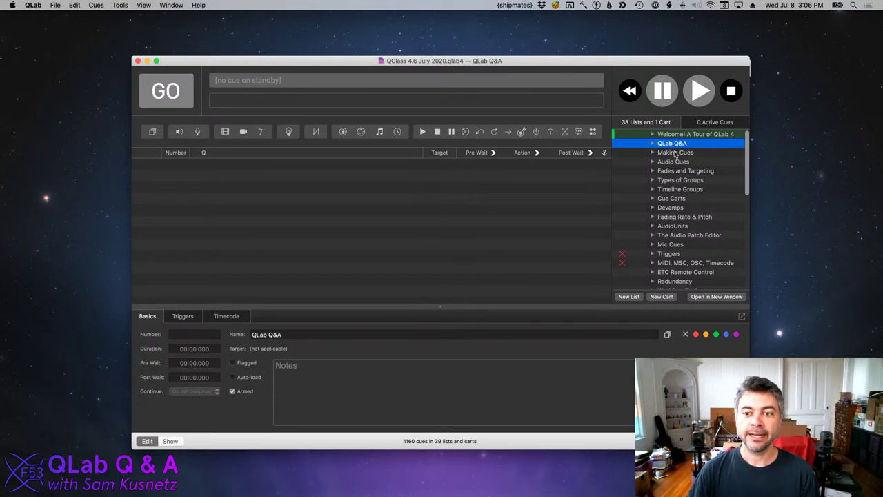
Open the Making Cues list, add an audio cue at its end and clear the selection.
click(675, 153)
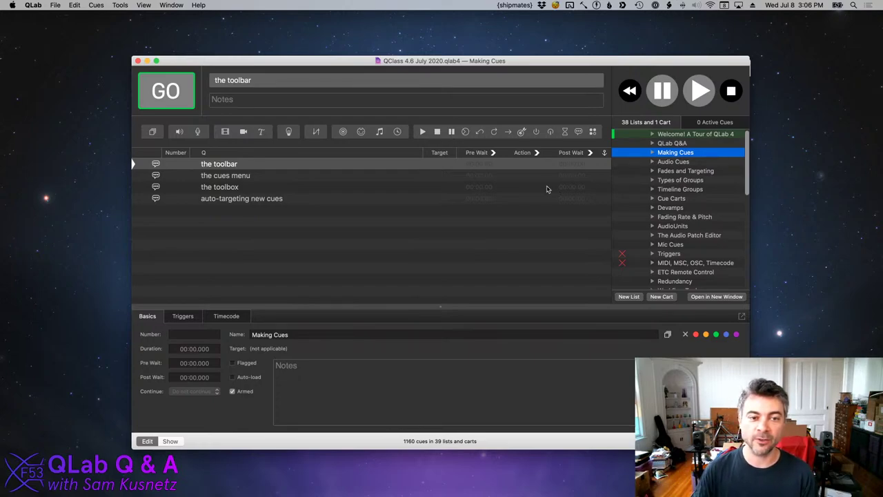
click(455, 261)
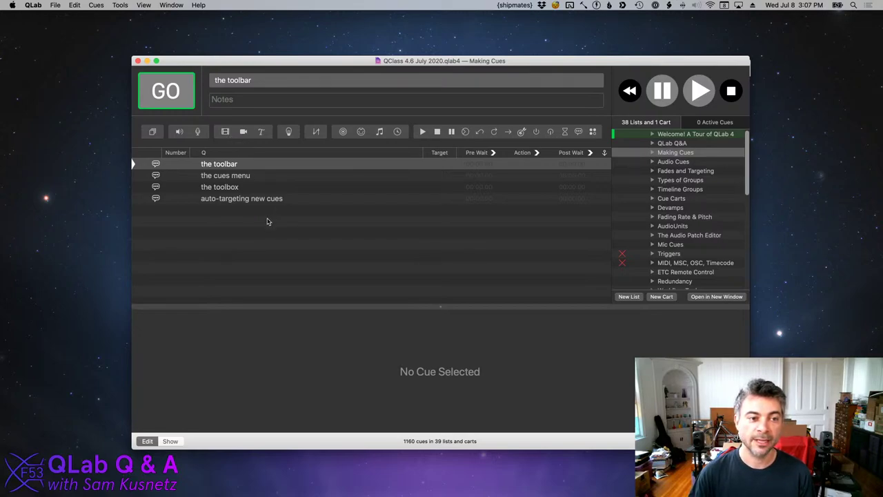
click(179, 133)
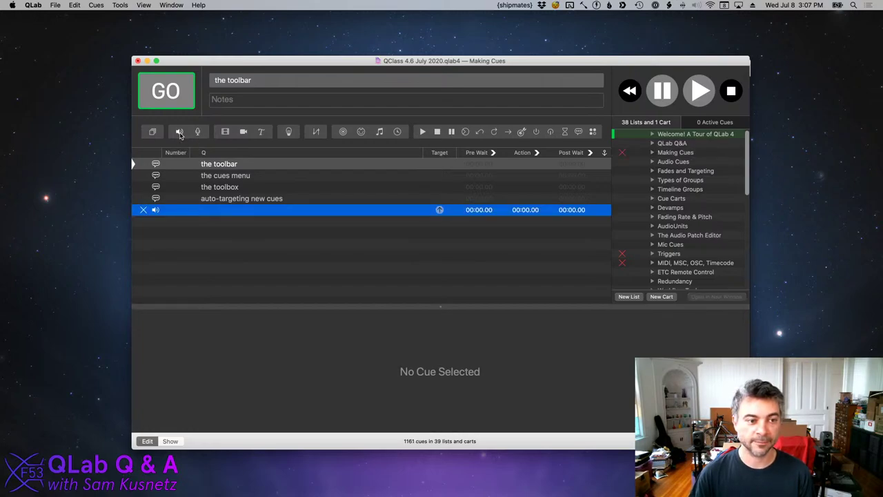
click(160, 223)
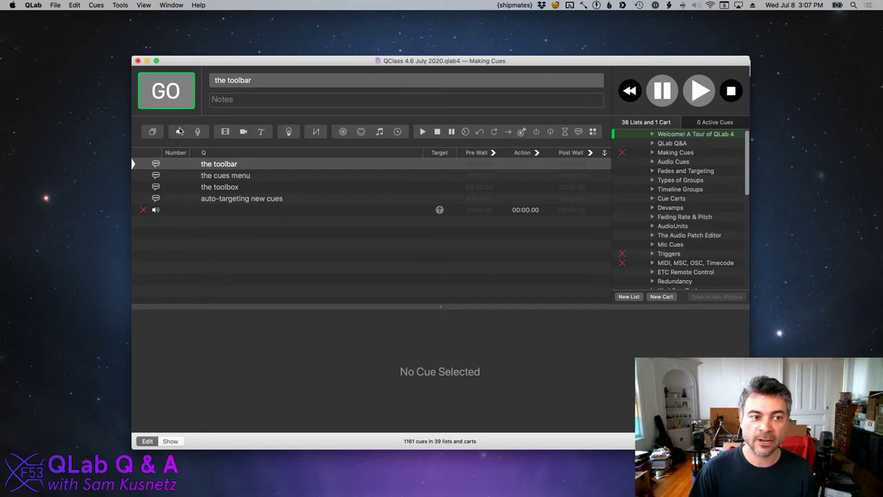
Insert a second audio cue directly below "the cues menu" and delete both new audio cues.
drag(180, 135, 193, 181)
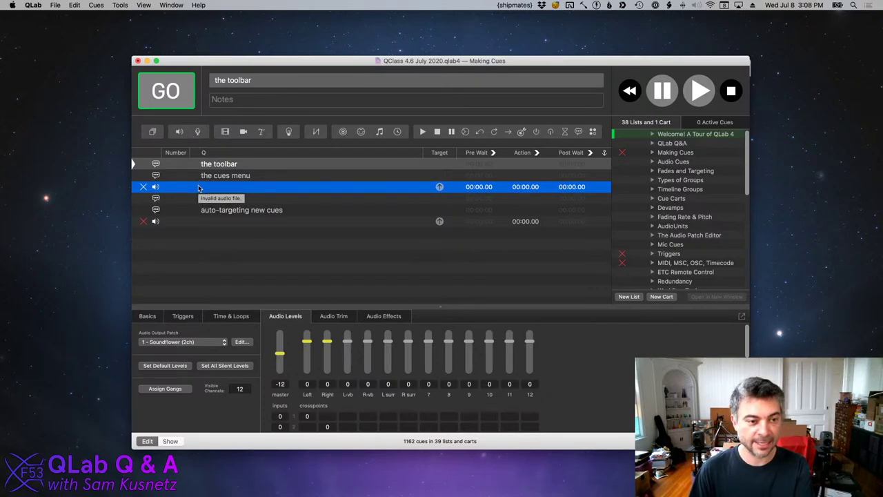
key(Delete)
click(206, 210)
key(Delete)
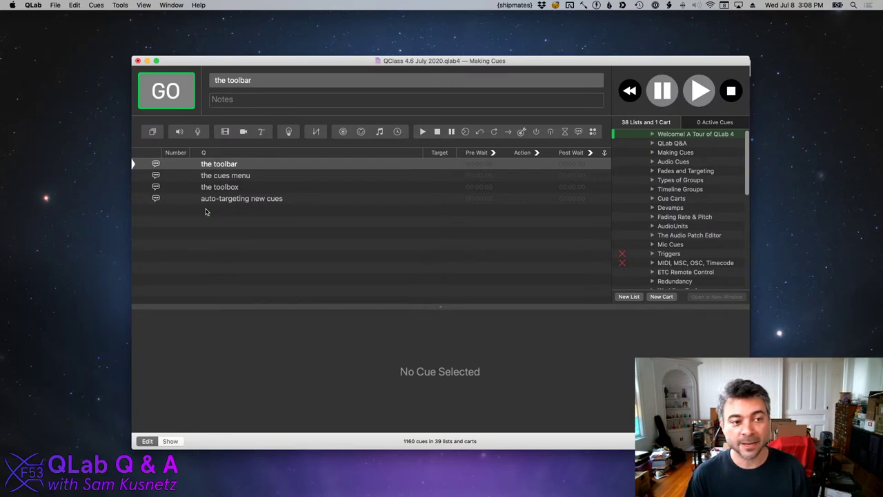
Add a new audio cue below "auto-targeting new cues" in the Making Cues list.
click(97, 5)
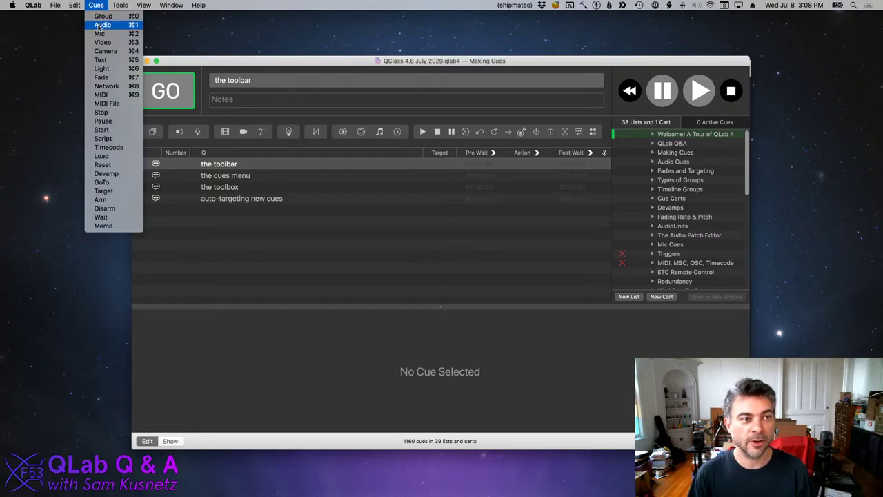
click(128, 27)
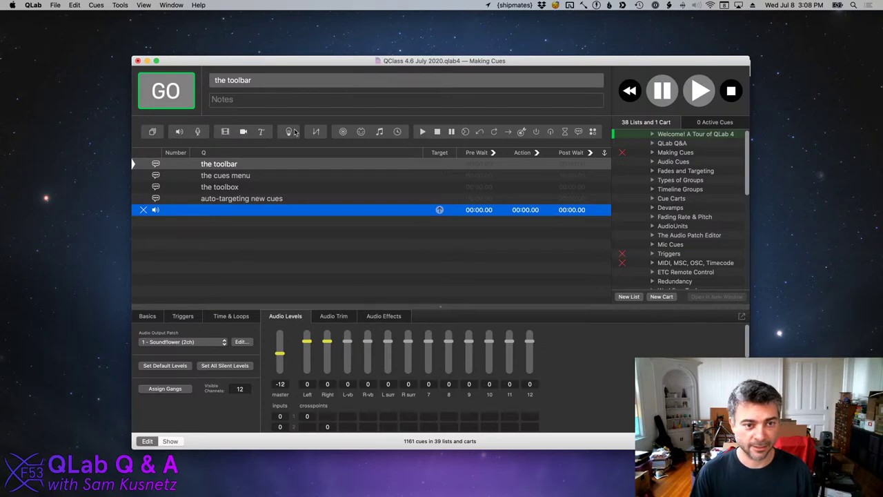
Show the Toolbox beside the cue list and look over its cue types.
click(143, 5)
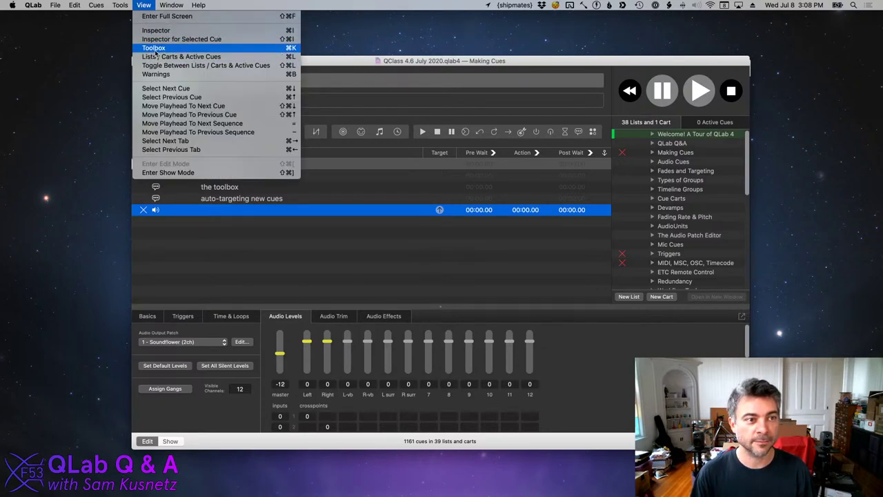
click(186, 48)
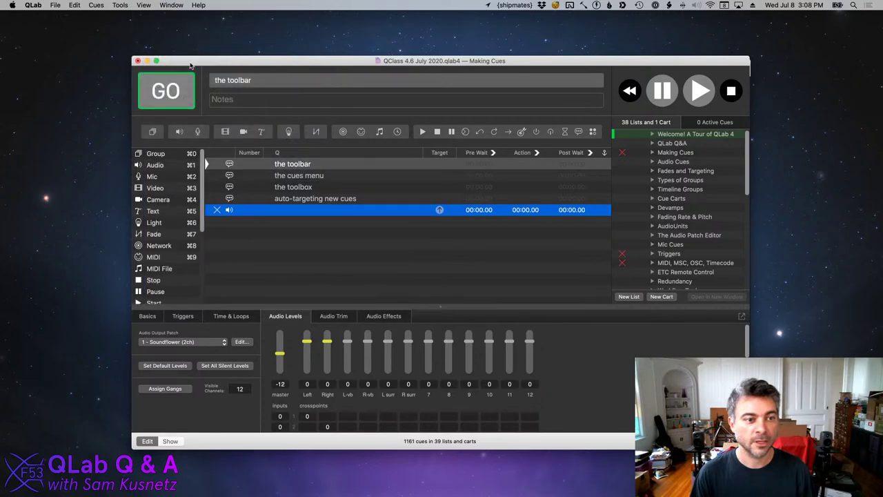
scroll(171, 273, down, 1)
scroll(172, 273, up, 1)
Use the Toolbox to add an audio cue at the list's end, another directly below "auto-targeting new cues", and a third below that one.
click(164, 164)
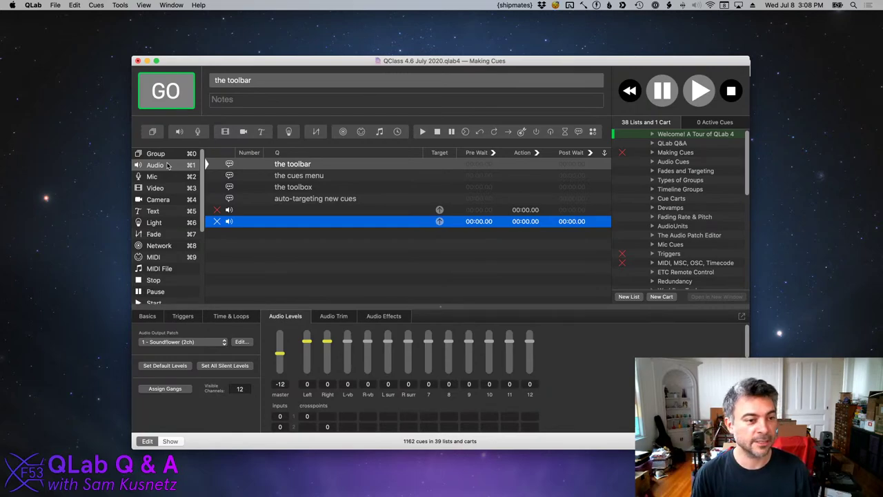
drag(168, 166, 289, 205)
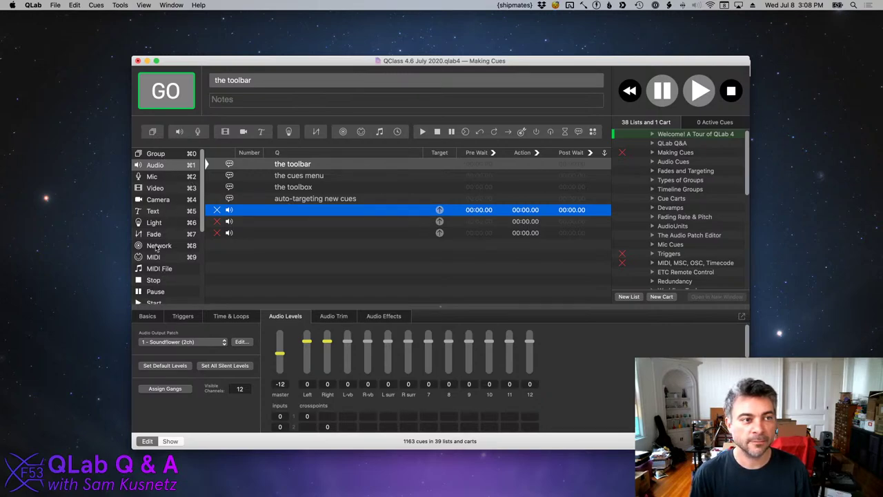
click(96, 5)
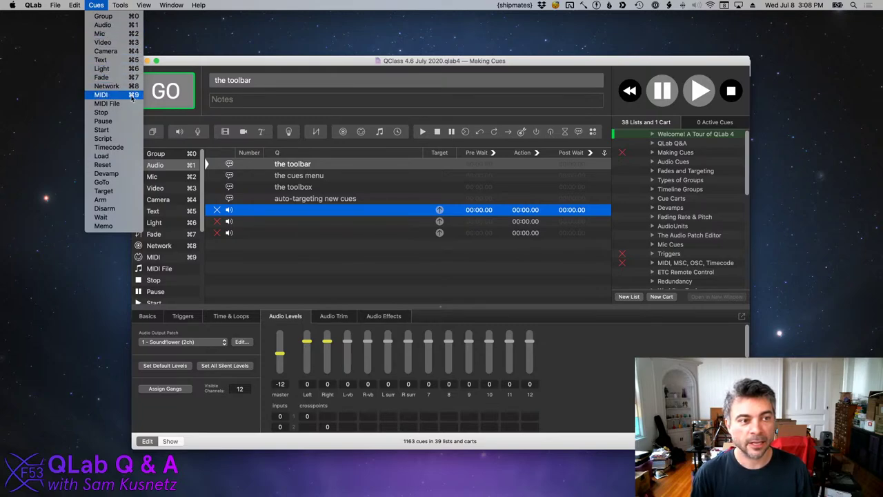
click(93, 5)
click(174, 164)
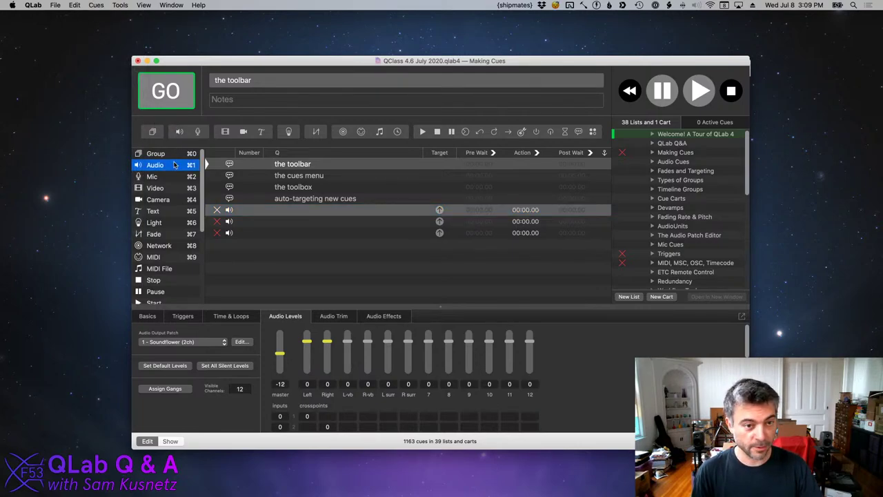
click(175, 164)
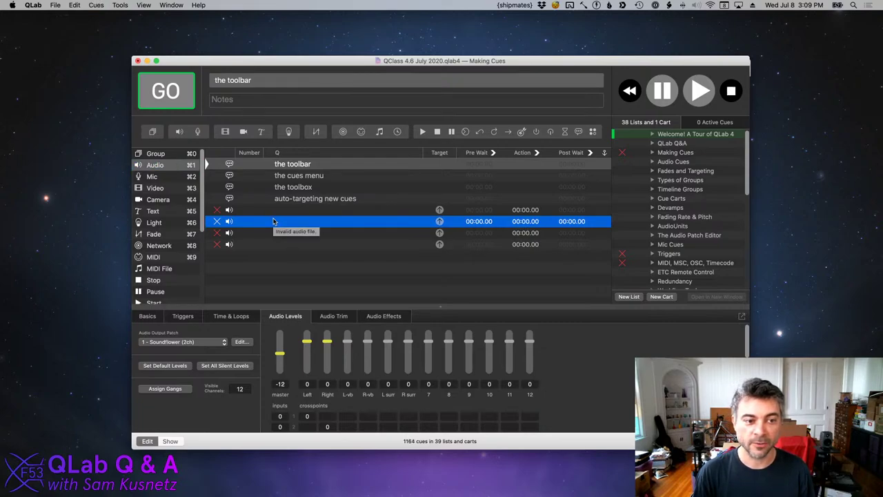
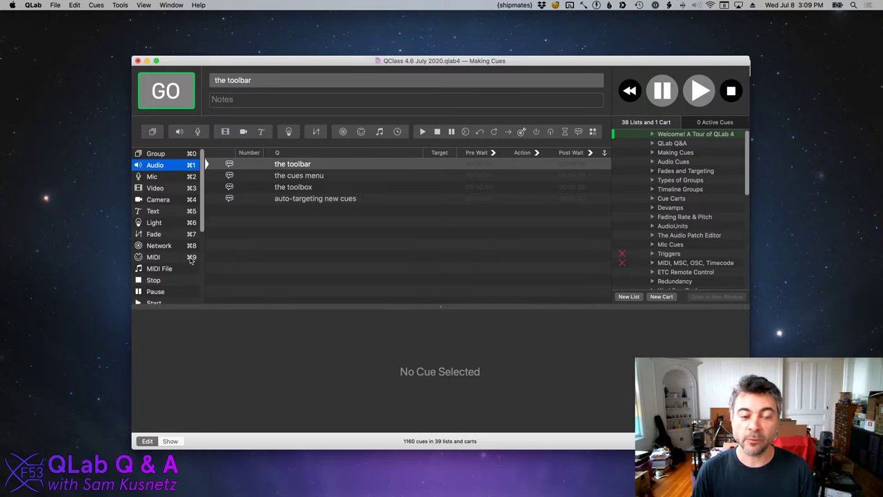
Move the Timecode cue type to the place directly below Group in the Toolbox.
scroll(192, 259, down, 1)
scroll(192, 256, down, 5)
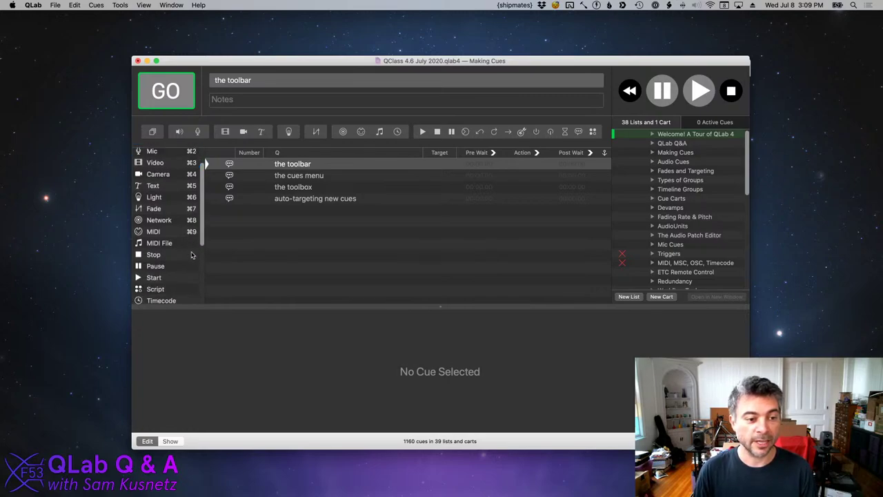
scroll(193, 254, down, 2)
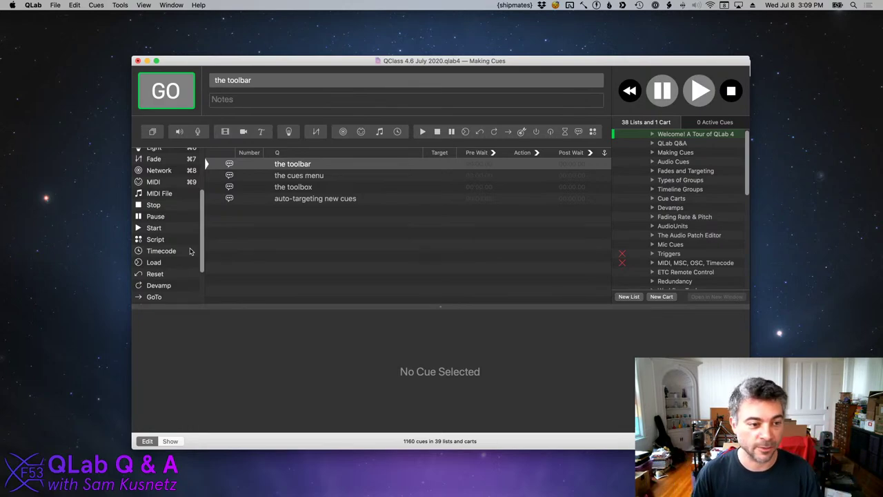
click(190, 251)
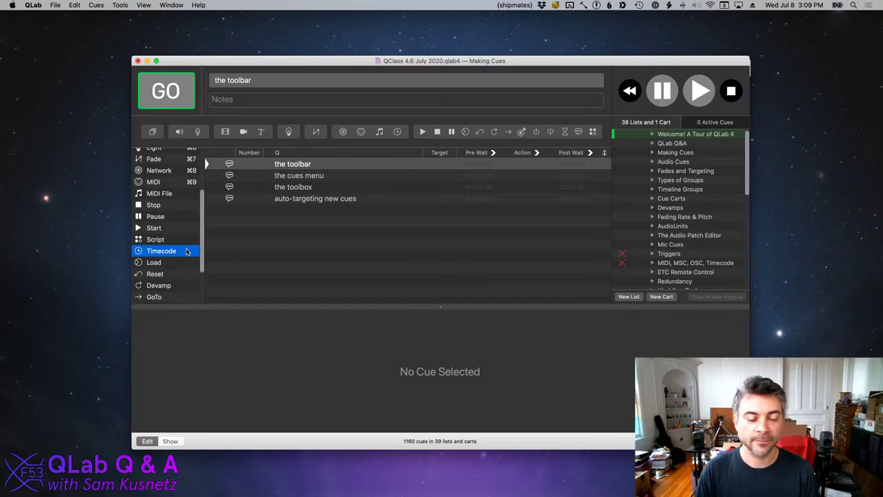
drag(171, 254, 178, 164)
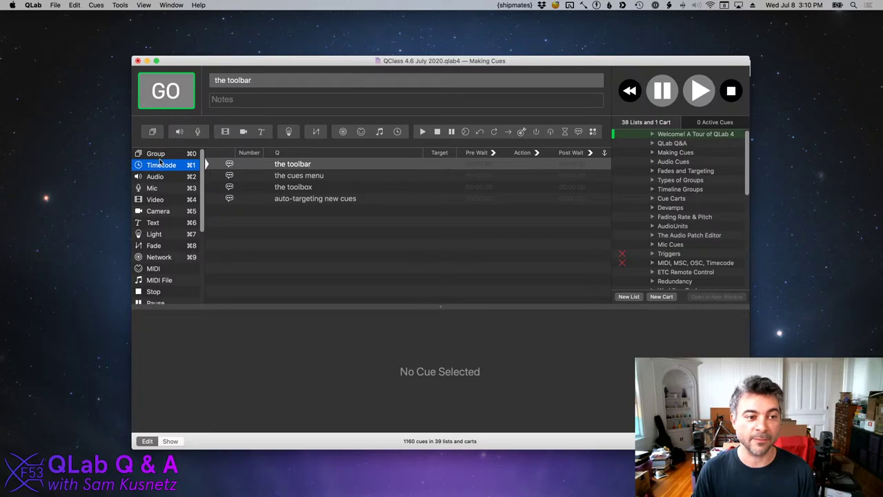
Add three timecode cues at the end of the Making Cues list.
key(super+1)
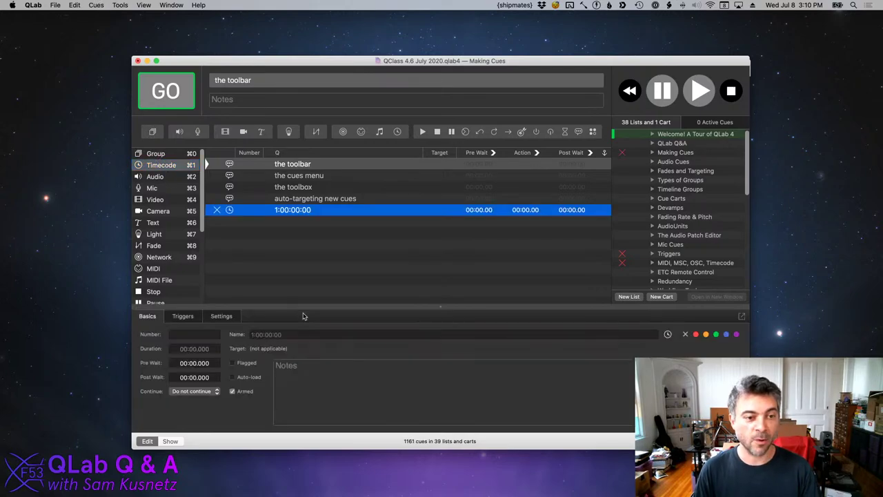
key(super+1)
key(super+1)
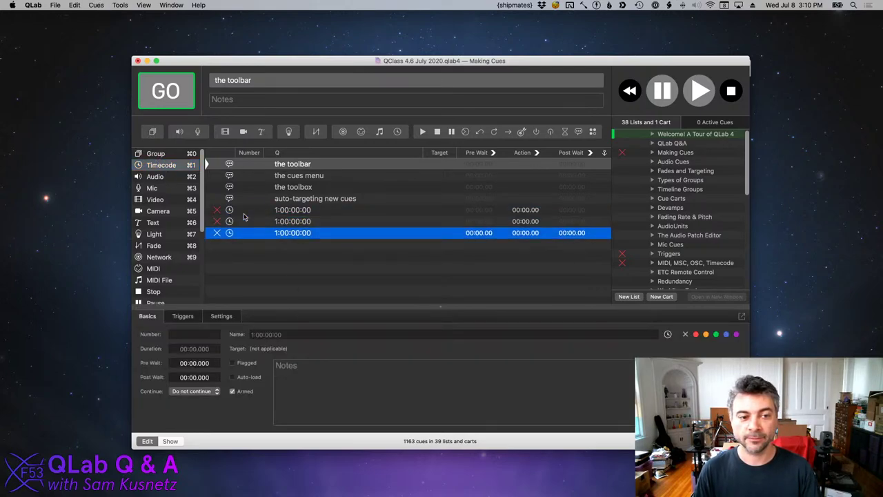
Delete the three timecode cues from the Making Cues list.
key(shift+Up)
key(shift+Up)
key(Delete)
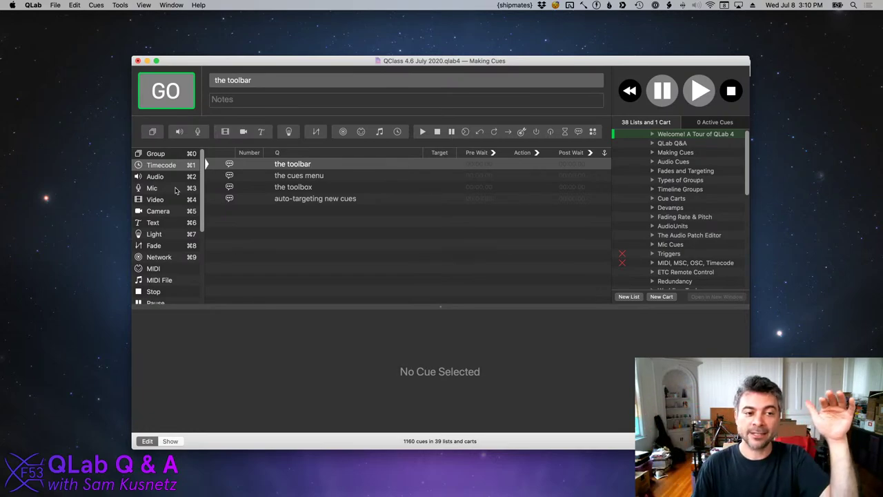
Move the Timecode cue type down to directly below MIDI File in the Toolbox.
drag(164, 168, 173, 251)
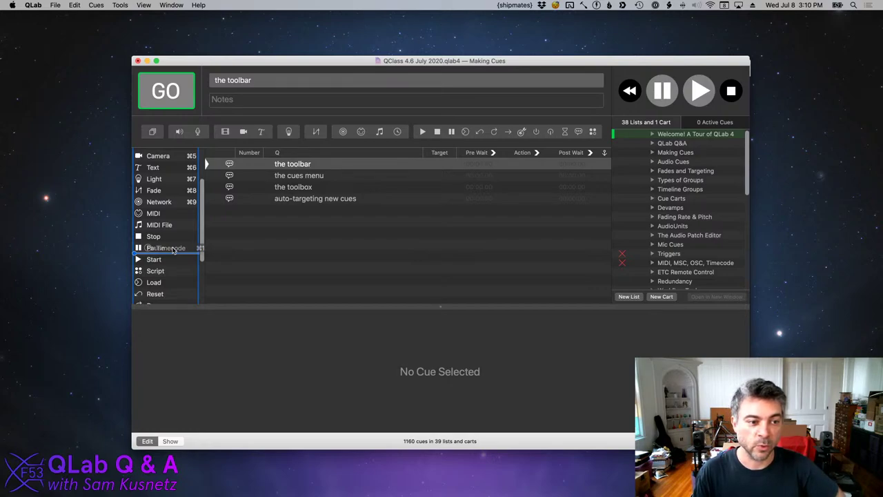
drag(174, 251, 175, 227)
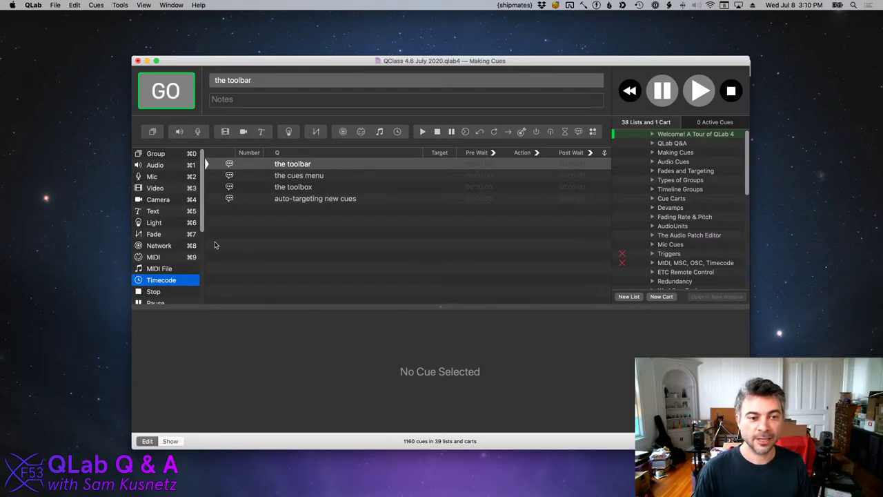
click(287, 258)
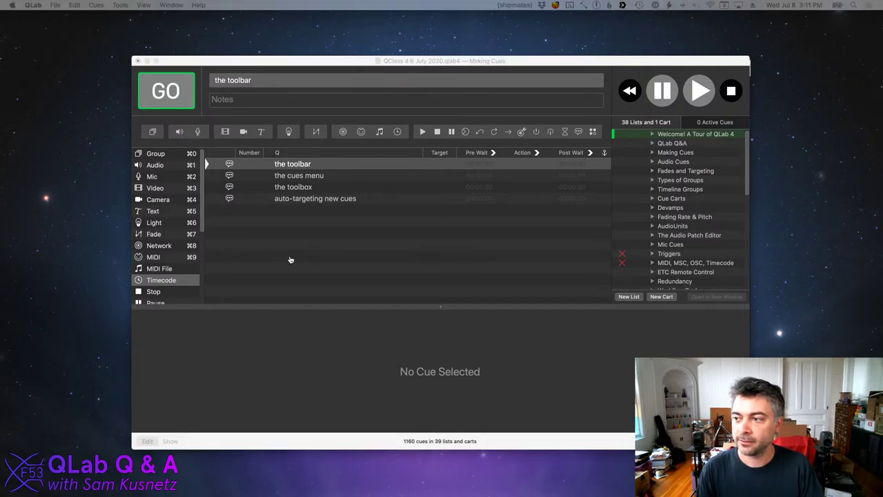
Switch to Finder, add success.aif from the audio folder to the end of the Making Cues list, and delete that cue again.
key(super+Tab)
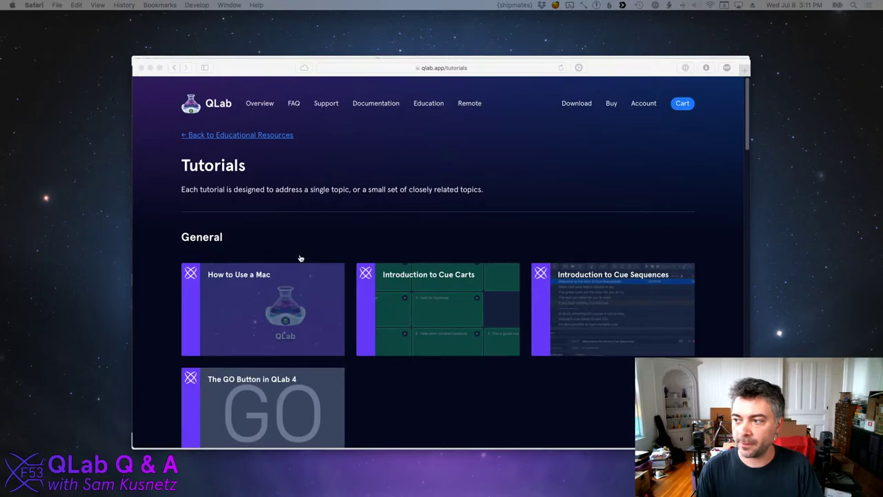
key(super+Tab)
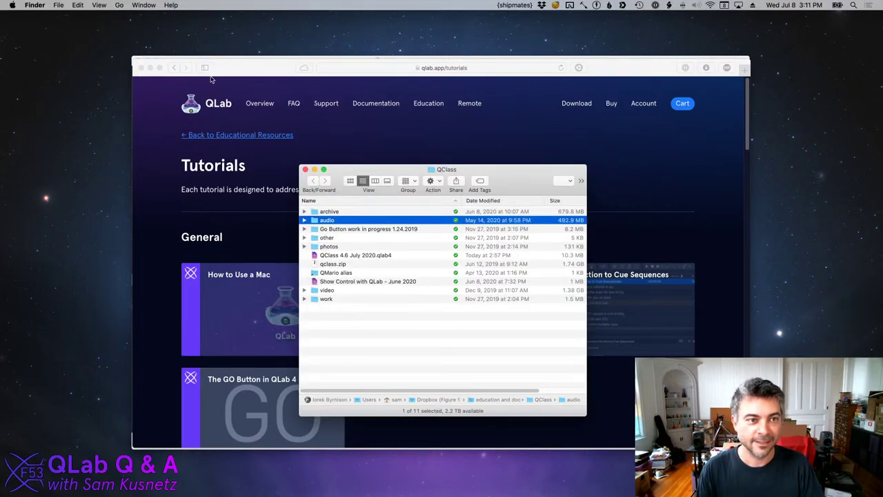
key(super+Tab)
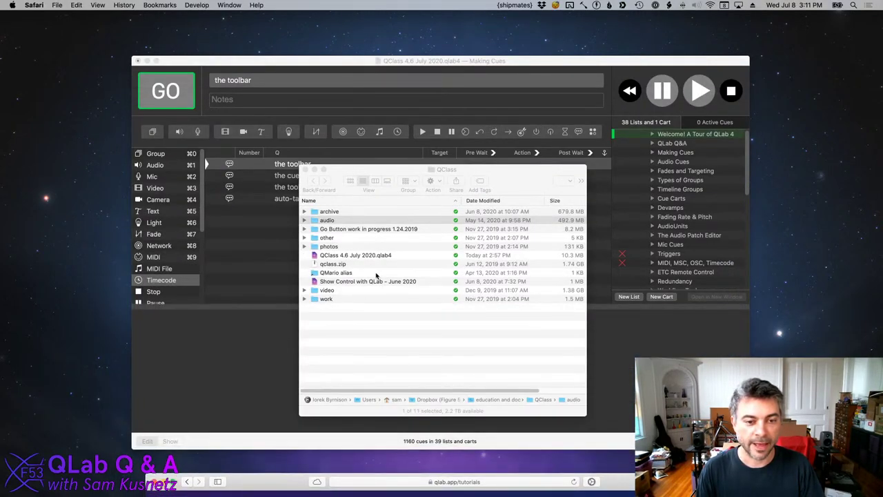
key(super+Tab)
click(304, 220)
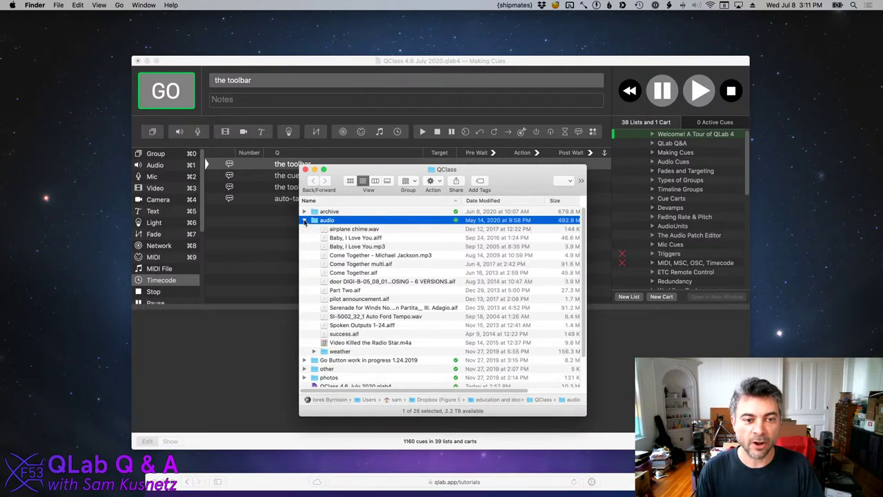
click(369, 334)
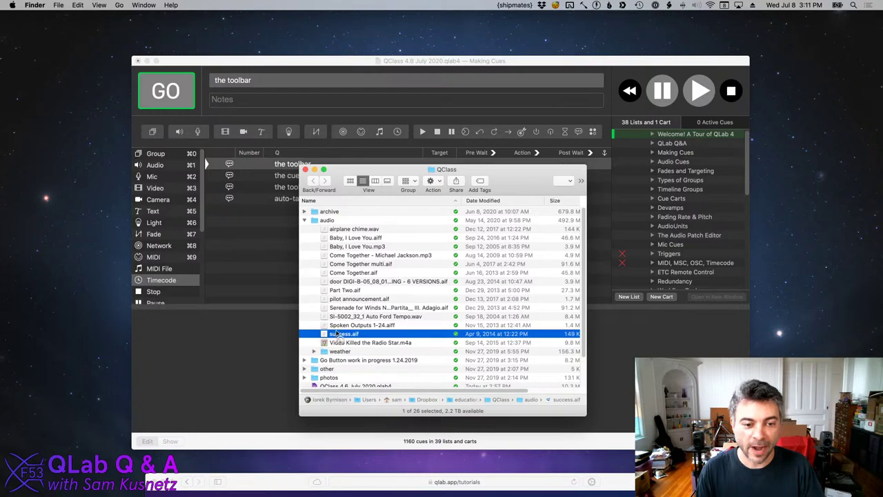
drag(338, 334, 250, 232)
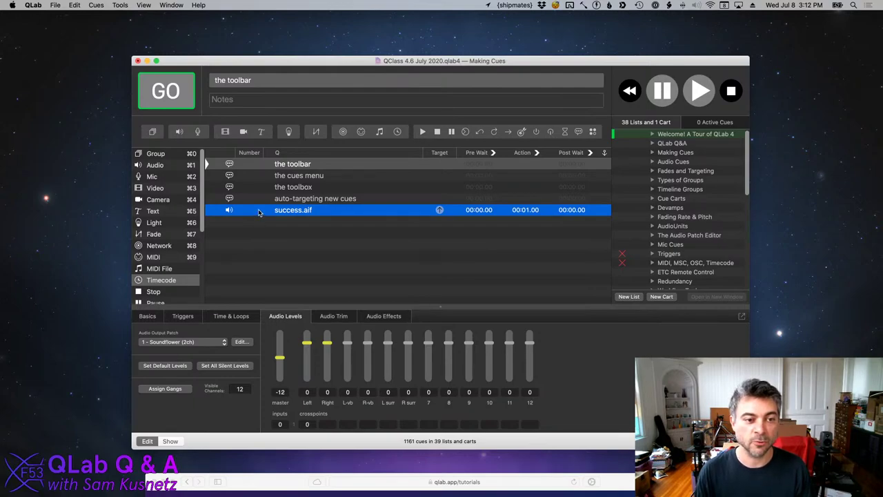
key(BackSpace)
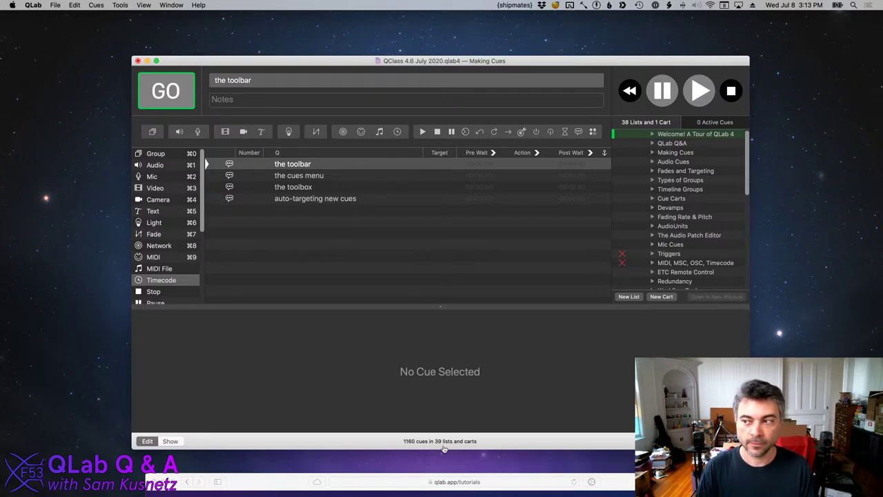
Switch to Finder and bring success.aif into the Making Cues list as an audio cue below auto-targeting new cues.
key(super+Tab)
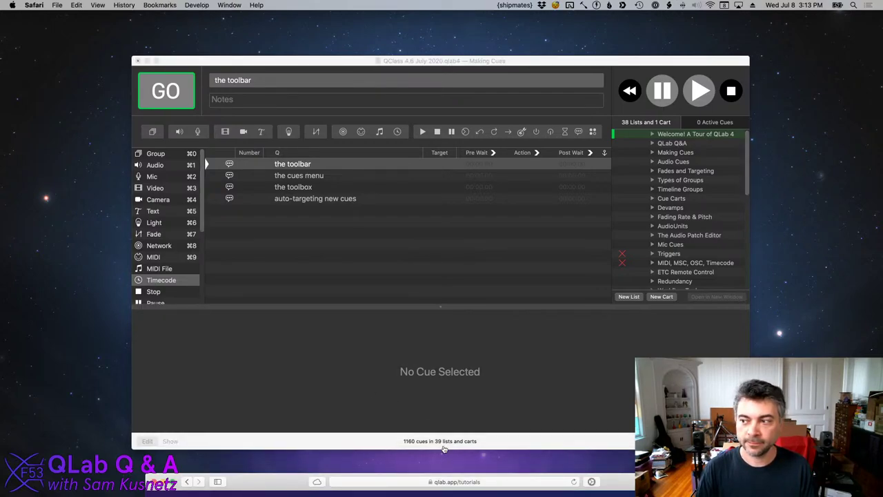
key(super+Tab)
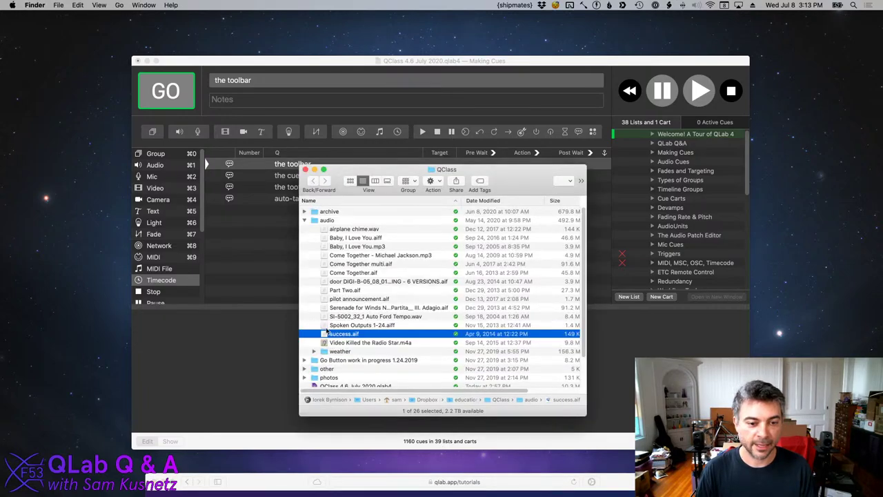
drag(326, 334, 276, 227)
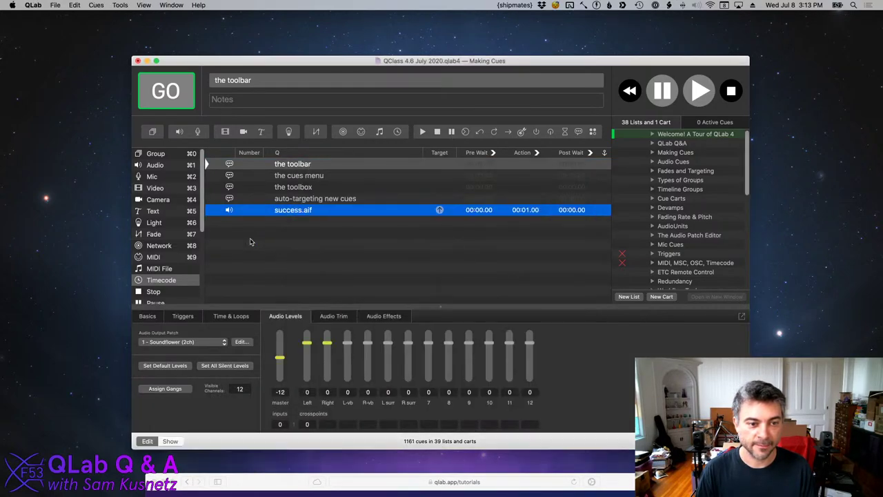
Add a fade cue with no cue selected and assign the success.aif audio cue to it as its target.
click(297, 231)
click(316, 131)
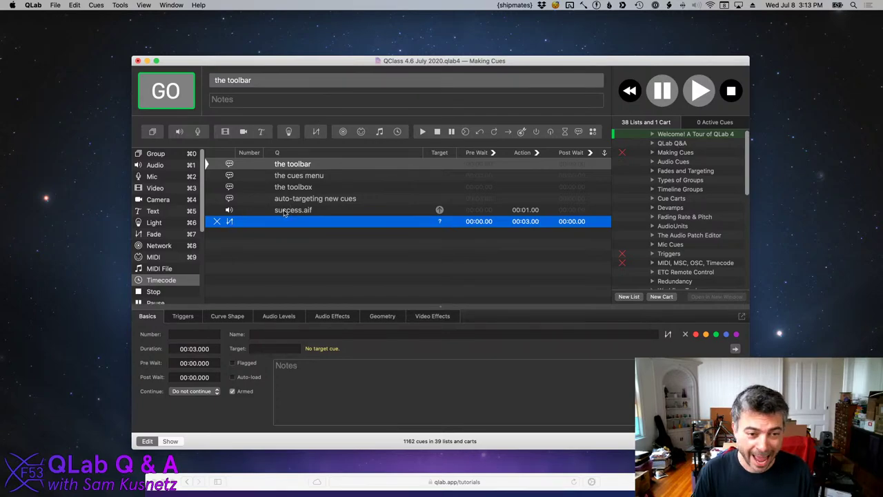
drag(283, 212, 297, 226)
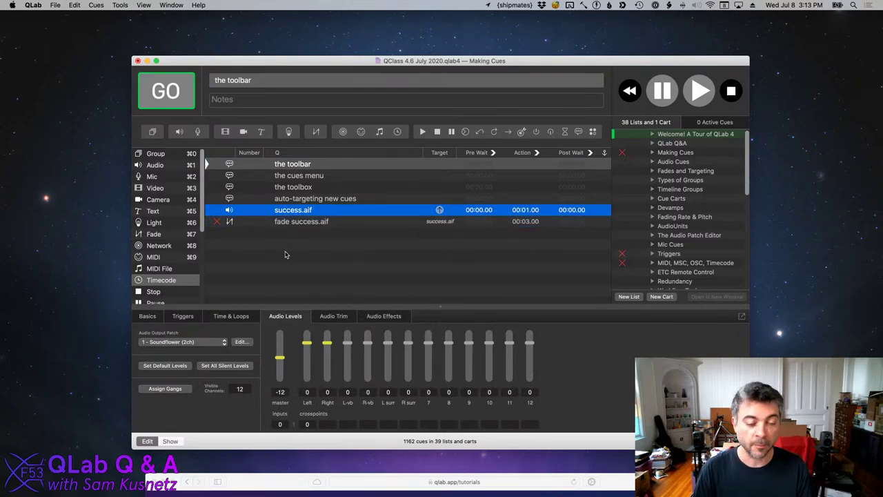
Undo the fade cue's target assignment and set the target again by placing the fade cue onto success.aif.
key(super+z)
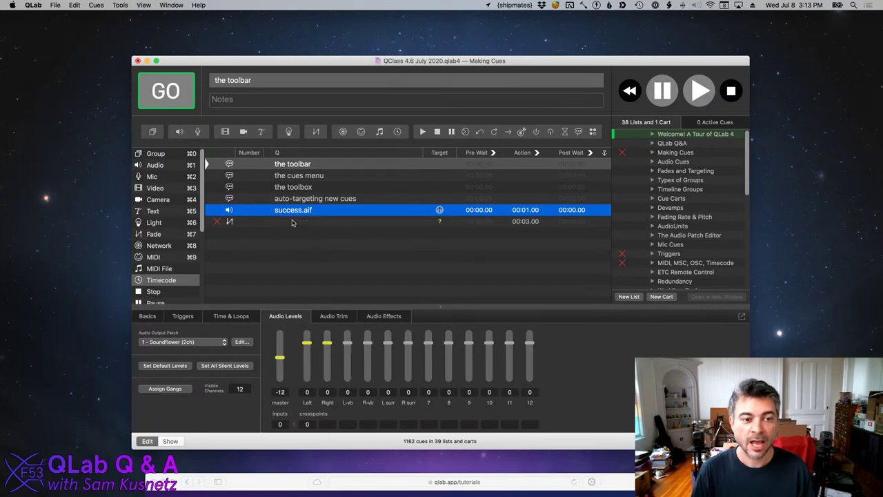
click(293, 222)
drag(288, 222, 298, 211)
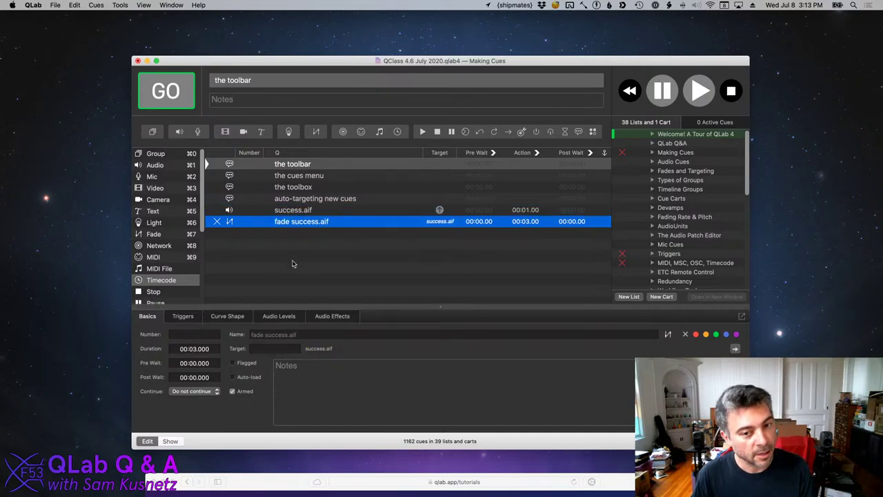
Undo both the fade cue's target assignment and its creation.
key(super+z)
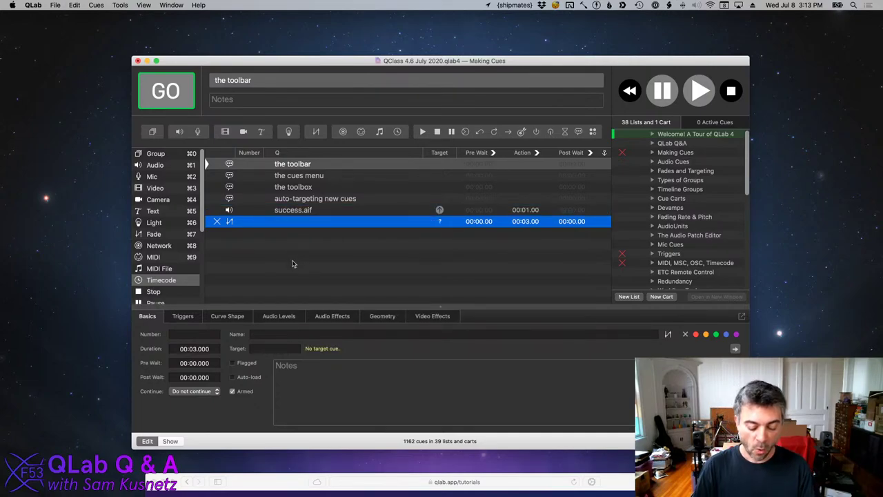
key(super+z)
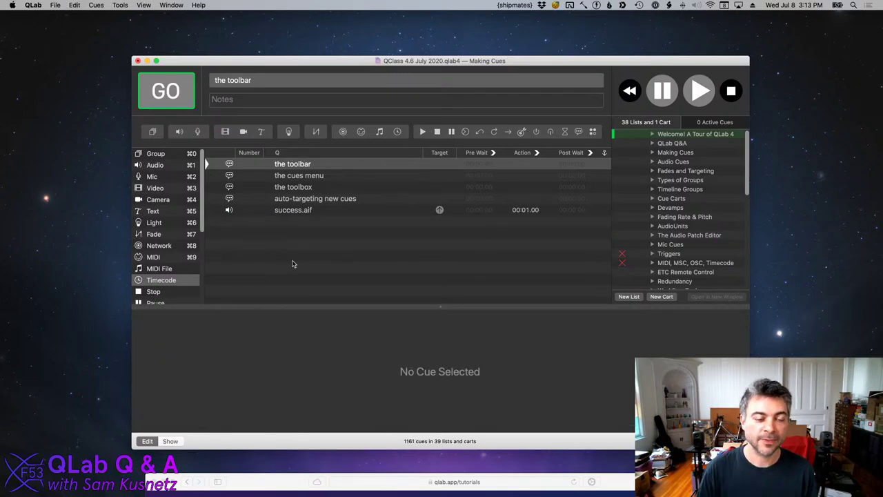
Create a fade cue with success.aif selected so that it targets that cue automatically, and delete the fade cue.
click(293, 212)
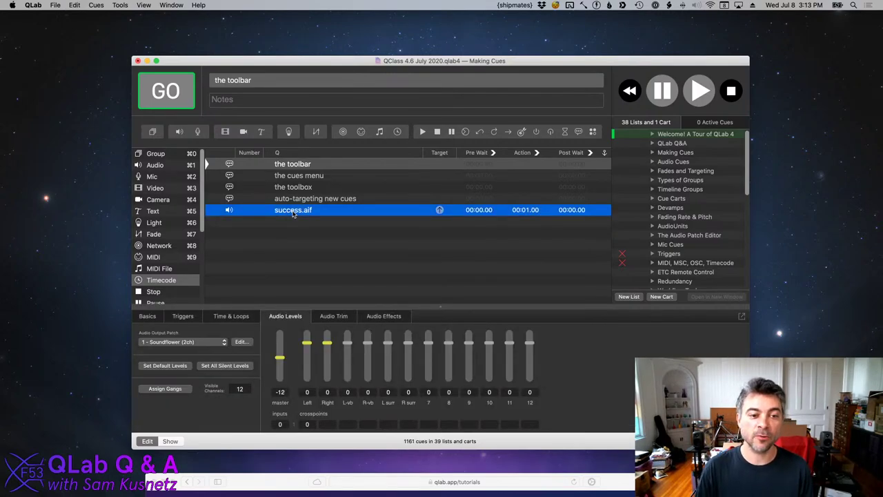
click(318, 131)
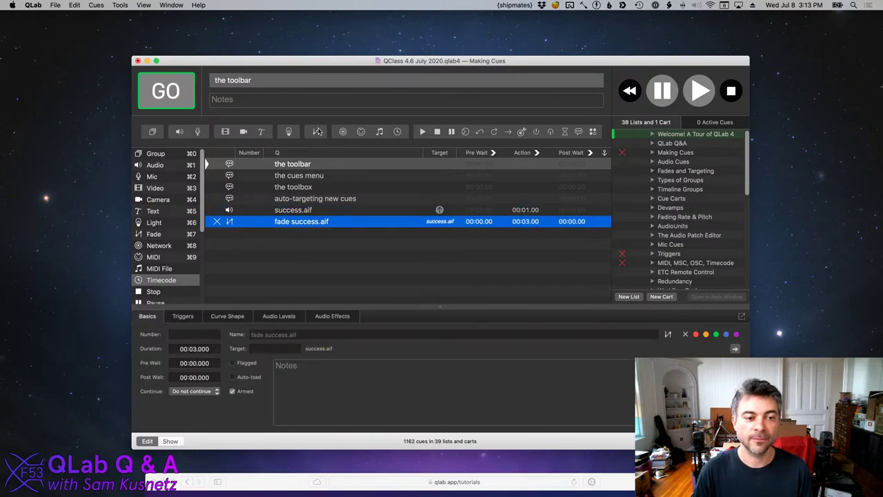
mouse_move(309, 226)
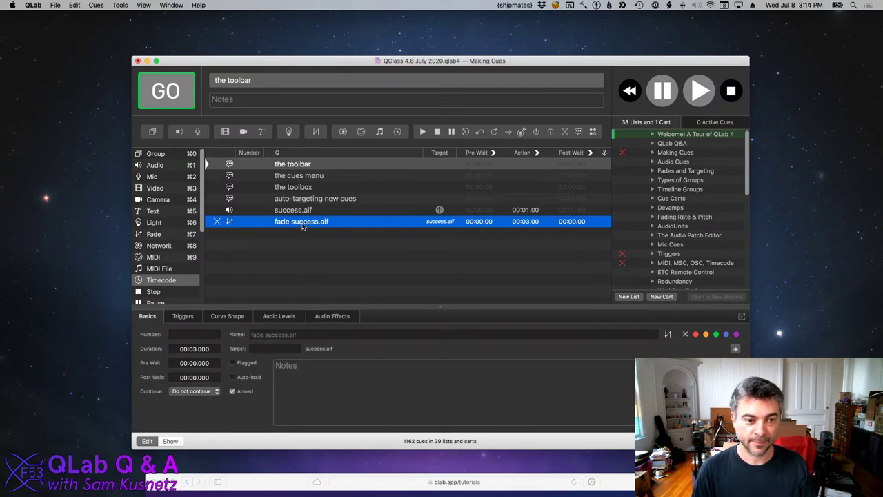
key(Delete)
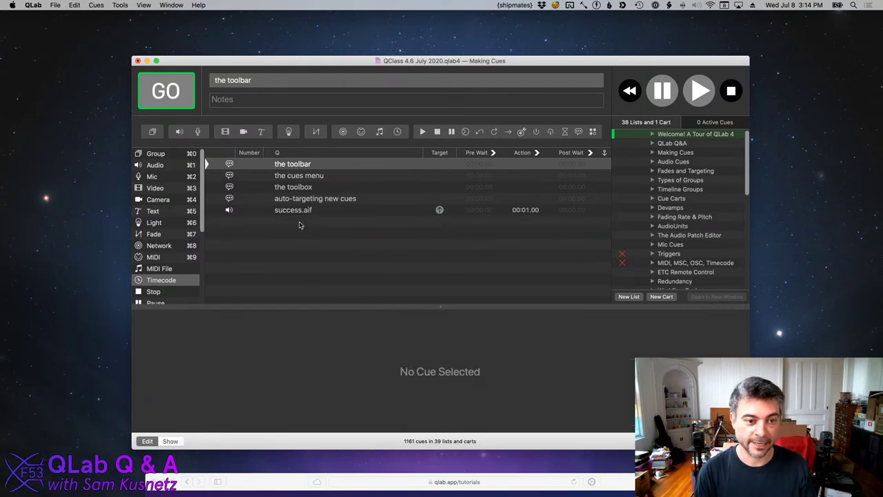
Duplicate the success.aif audio cue twice.
click(318, 210)
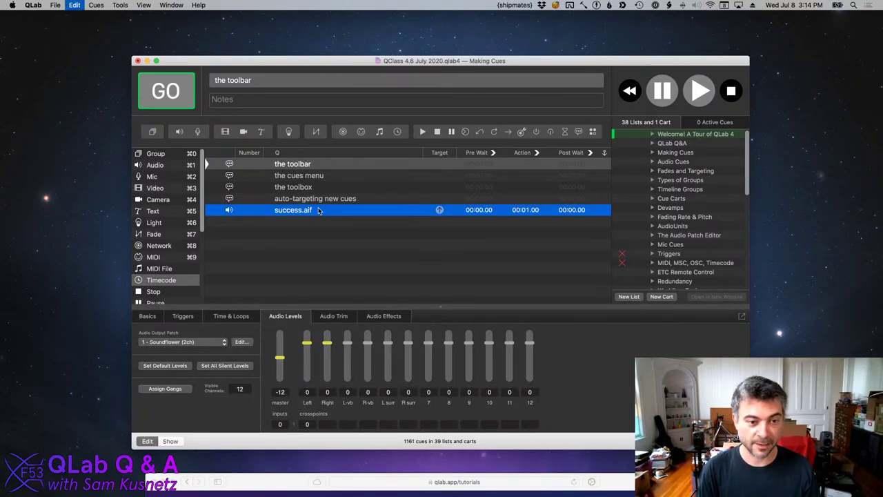
key(super+d)
key(super+d)
Rename the three success.aif audio cues to one, two and three, in list order.
double_click(318, 210)
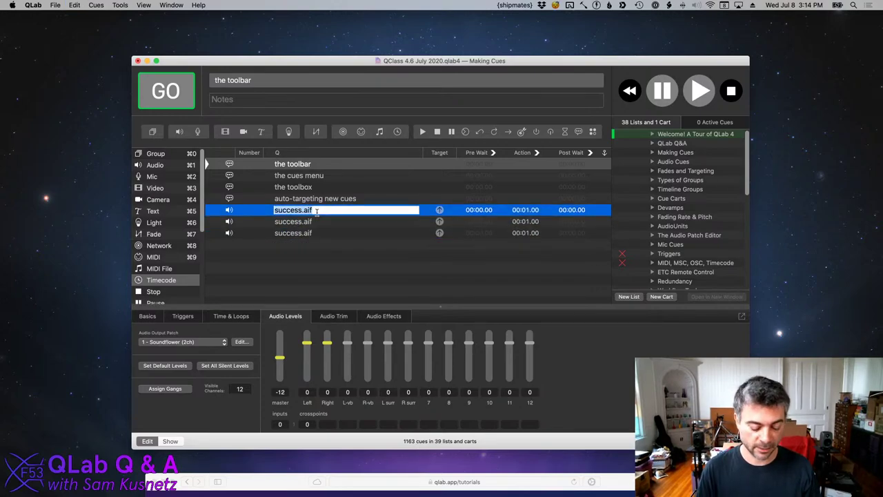
text(one)
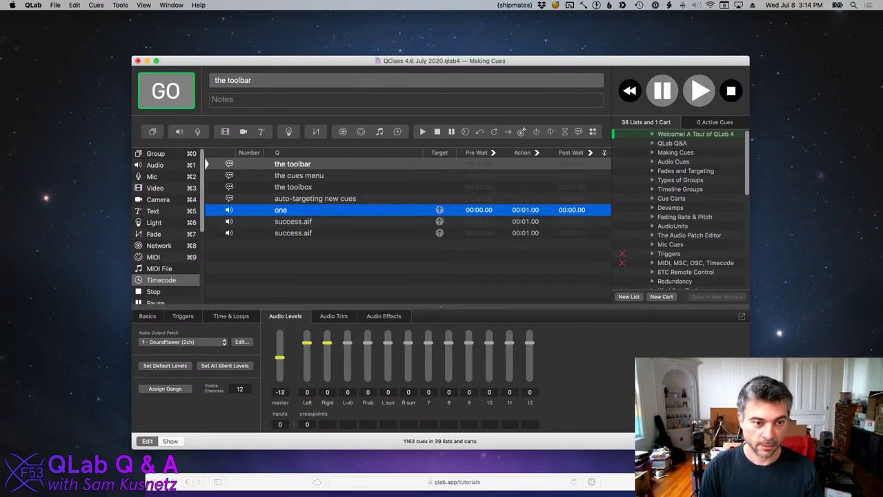
key(Return)
text(two)
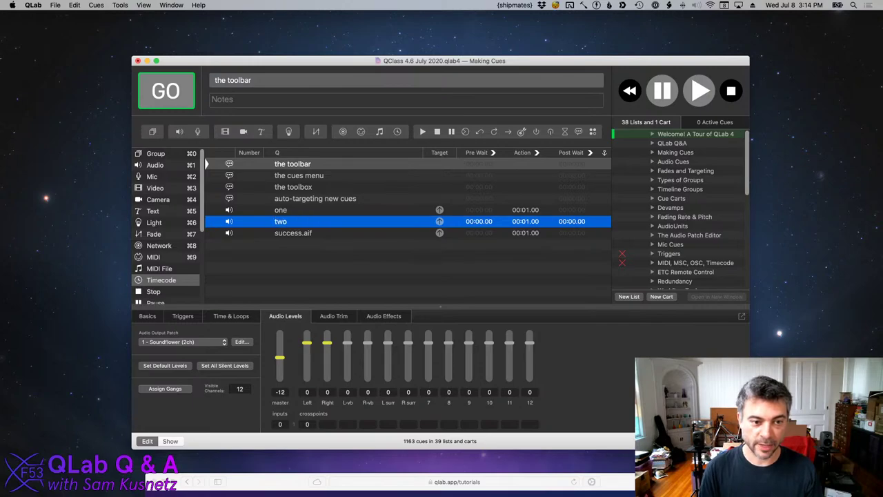
key(Return)
text(three)
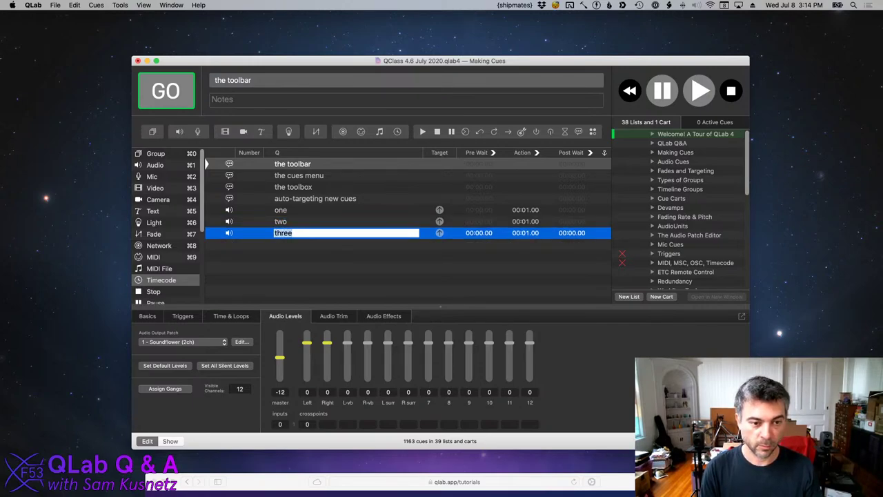
key(Return)
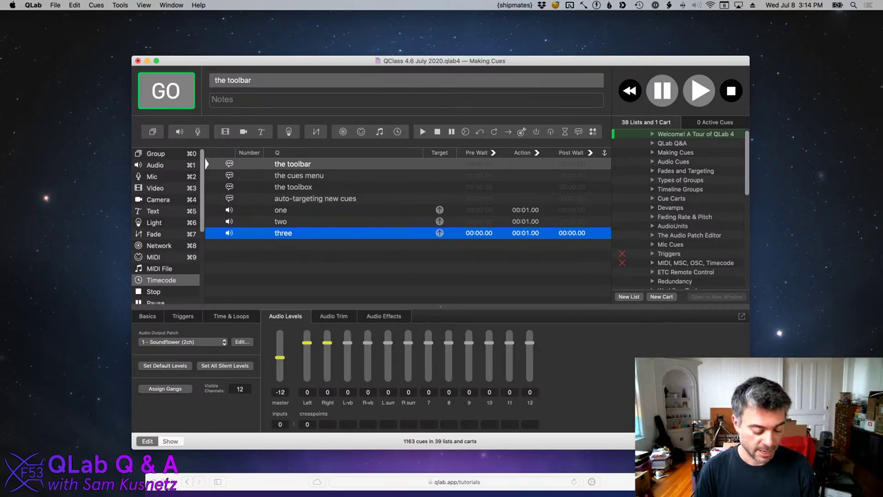
Add 3 fade cues for audio cues one, two and three after the last selected cue, and delete these fades again.
key(shift+Up)
key(shift+Up)
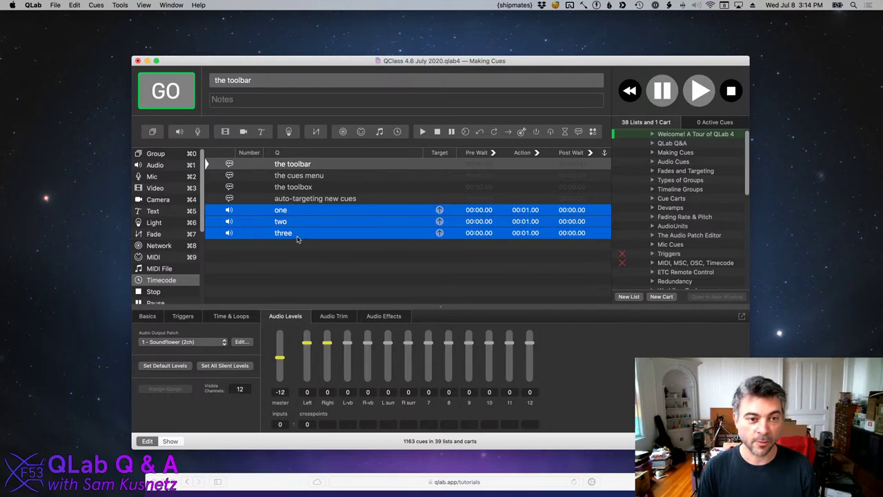
click(318, 132)
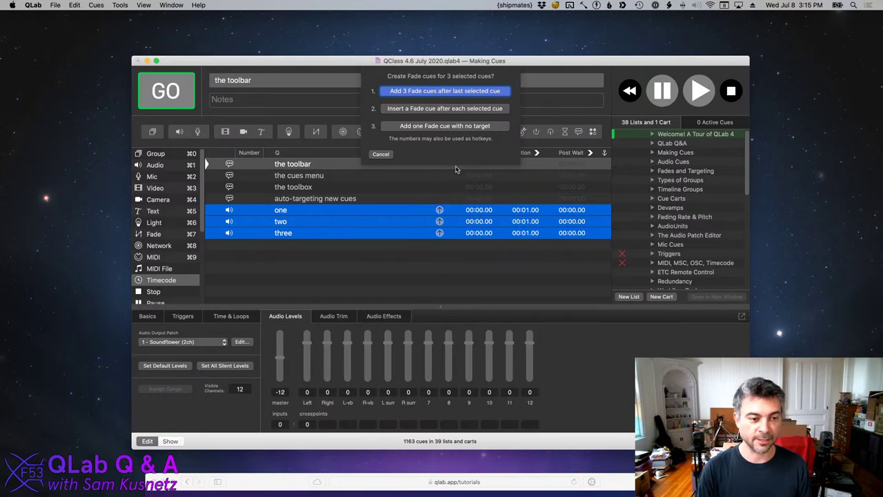
key(Return)
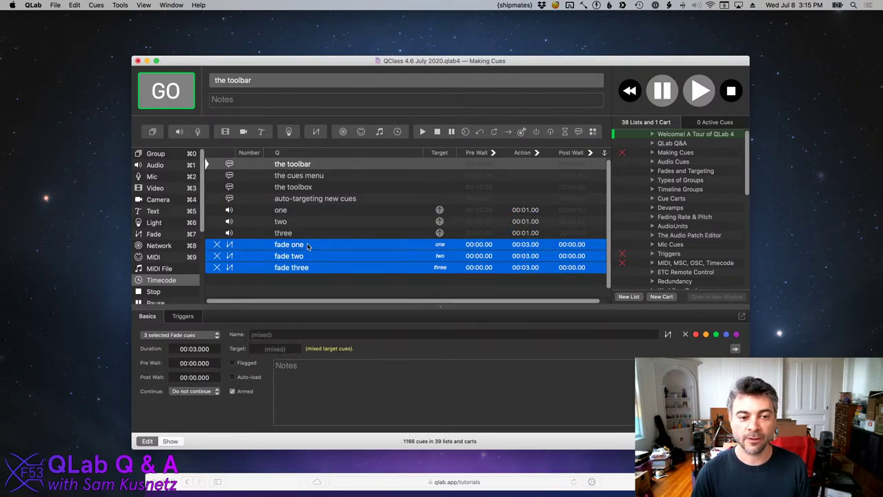
mouse_move(309, 246)
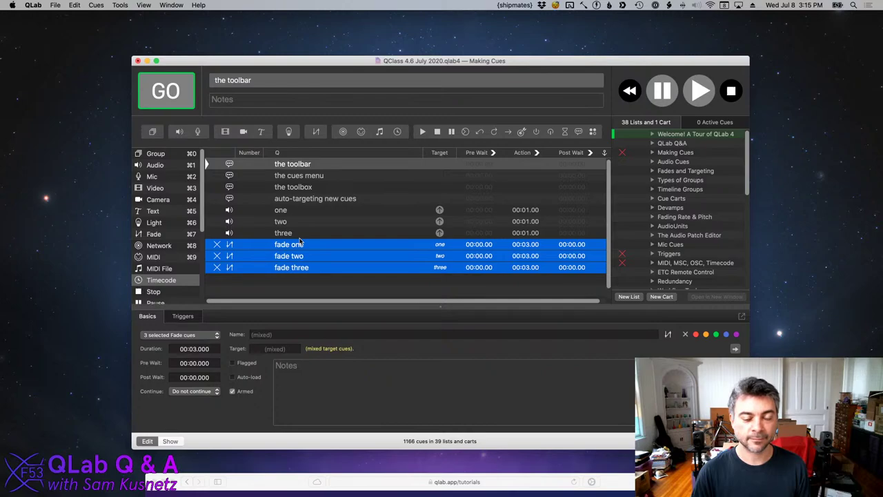
key(BackSpace)
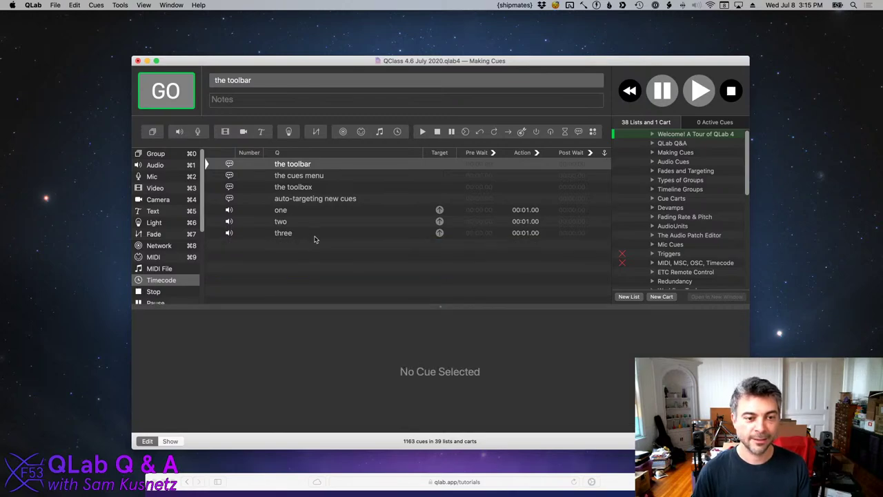
Select audio cues one, two and three and insert a fade cue after each selected cue.
click(315, 234)
shift+click(351, 210)
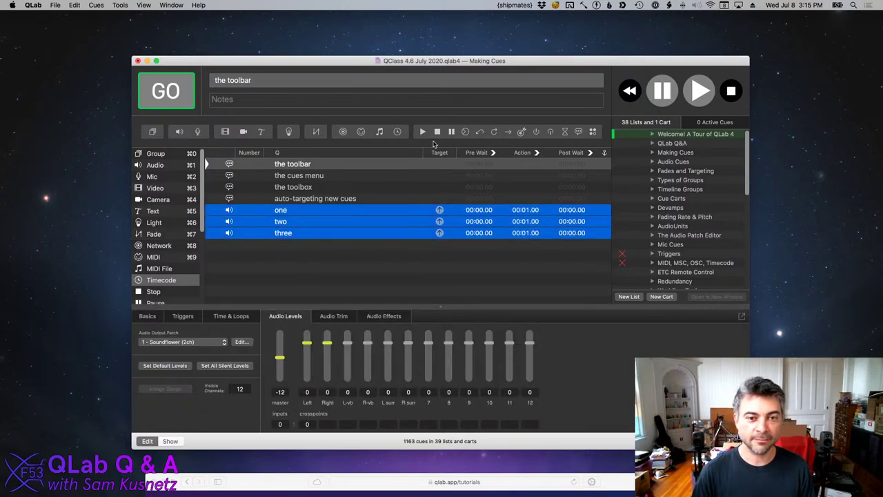
click(322, 132)
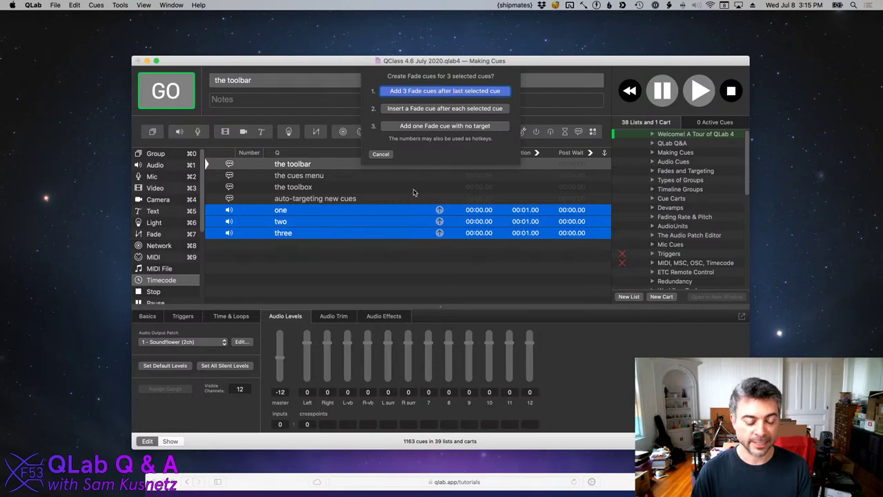
key(2)
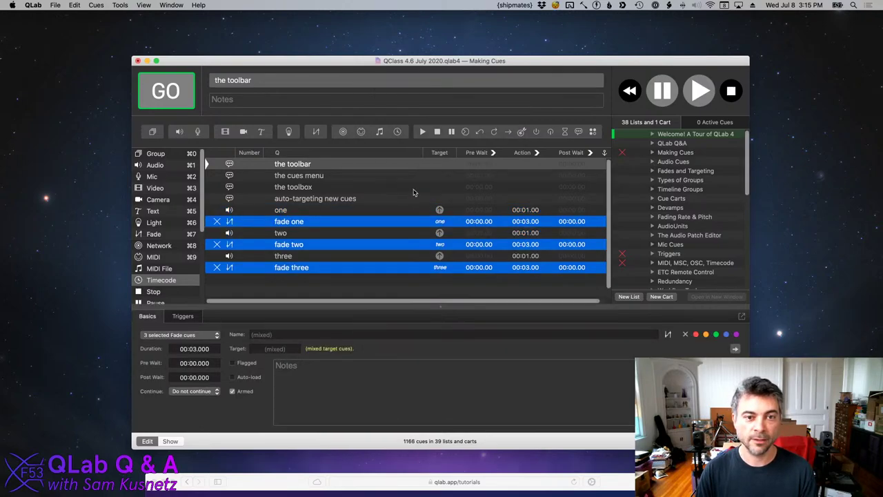
Review the fade creation options for audio cues one, two and three, and cancel without creating any cue.
click(307, 289)
click(310, 210)
super+click(304, 239)
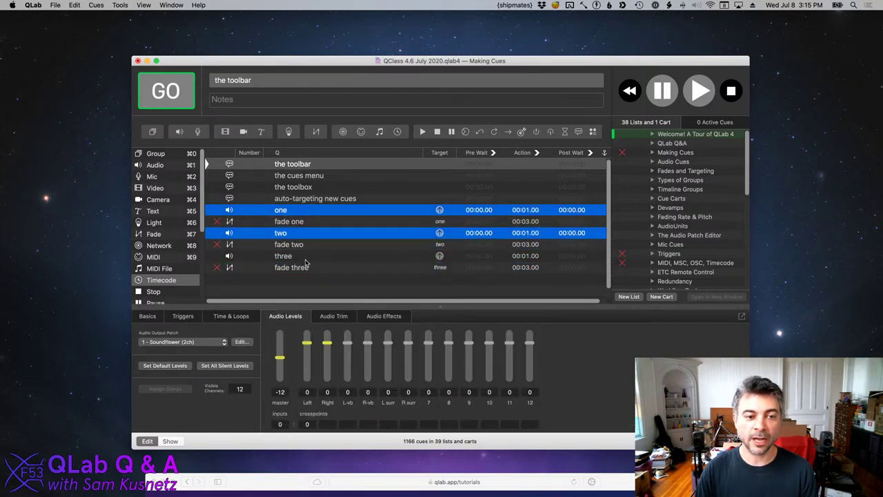
super+click(305, 257)
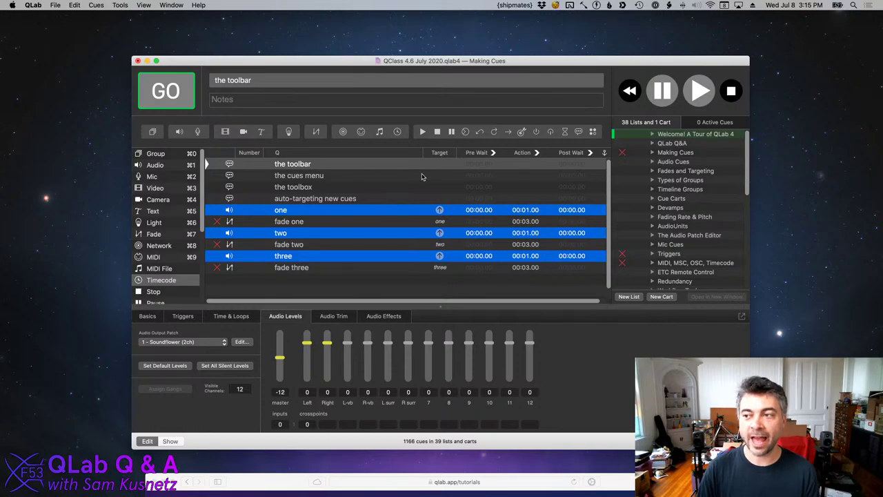
click(316, 131)
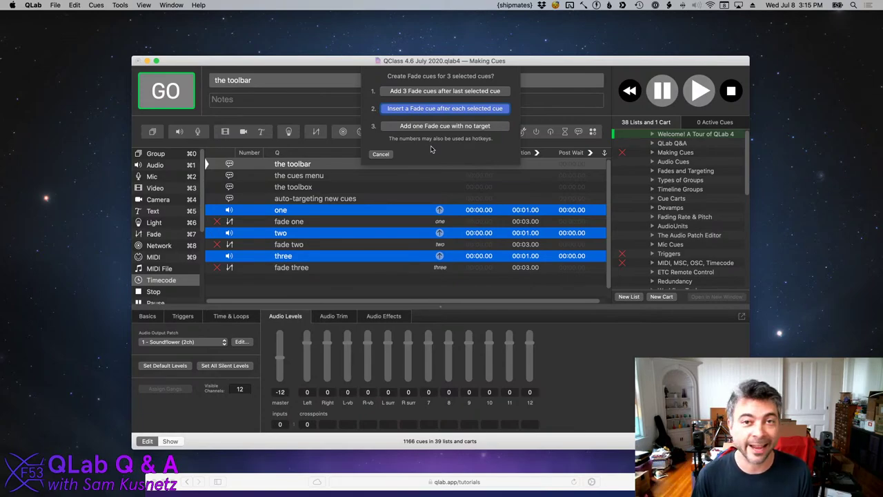
click(388, 158)
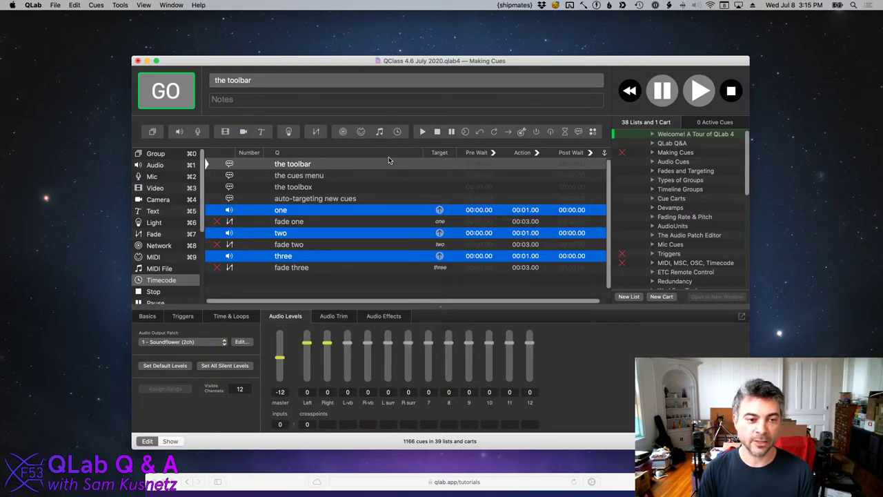
Delete audio cues one, two and three together with their fade cues.
click(377, 278)
key(Up)
key(shift+Up)
key(shift+Up)
key(shift+Up)
key(shift+Up)
key(shift+Up)
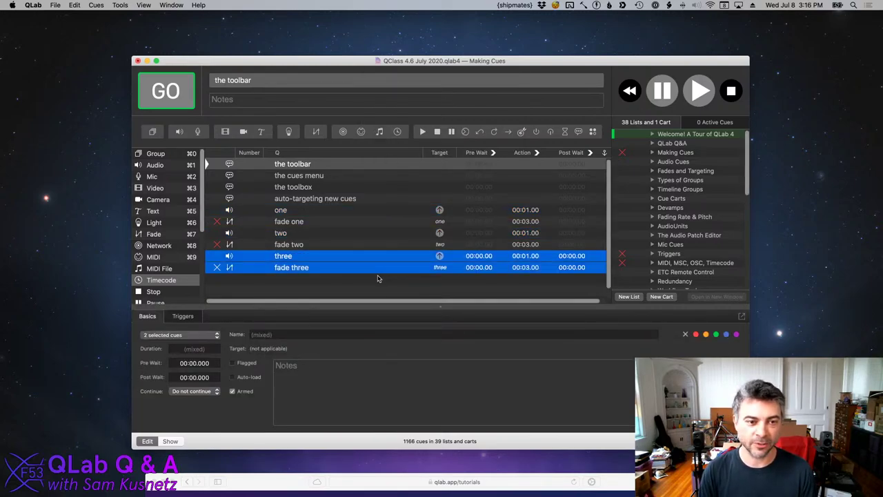
key(BackSpace)
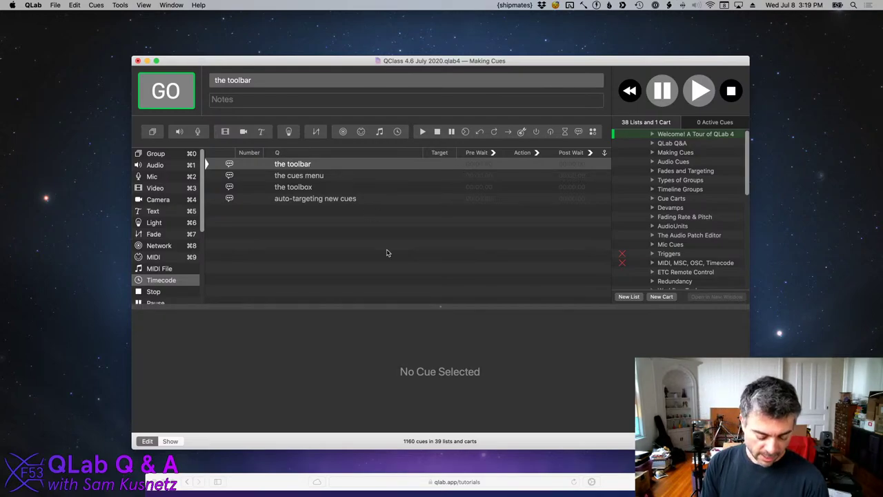
Hide the toolbox and open the QLab Q&A cue list.
key(super+k)
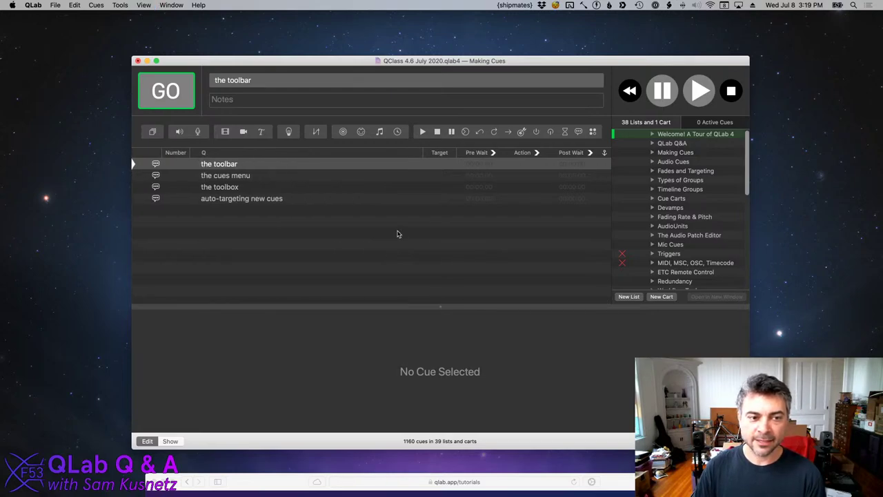
click(697, 145)
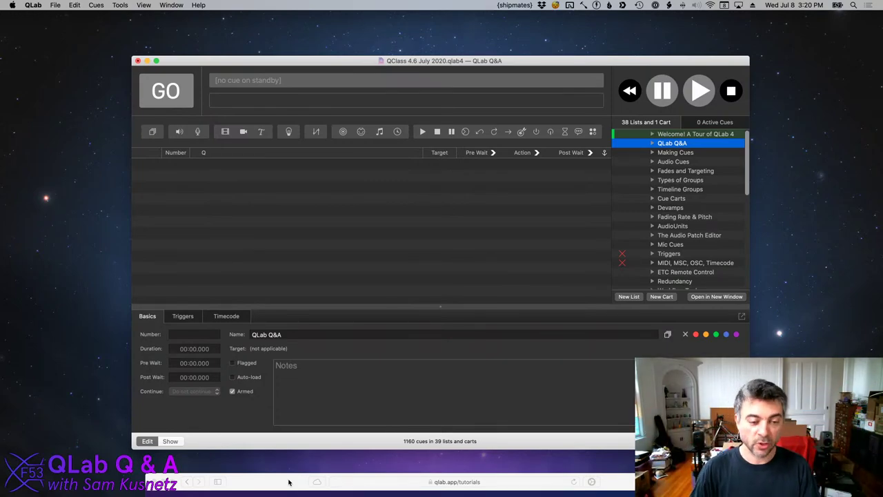
Switch to Safari, search Google for "zero88 console" in a new tab, and try to open the Zero 88 website.
drag(289, 481, 270, 90)
key(super+t)
text(goog)
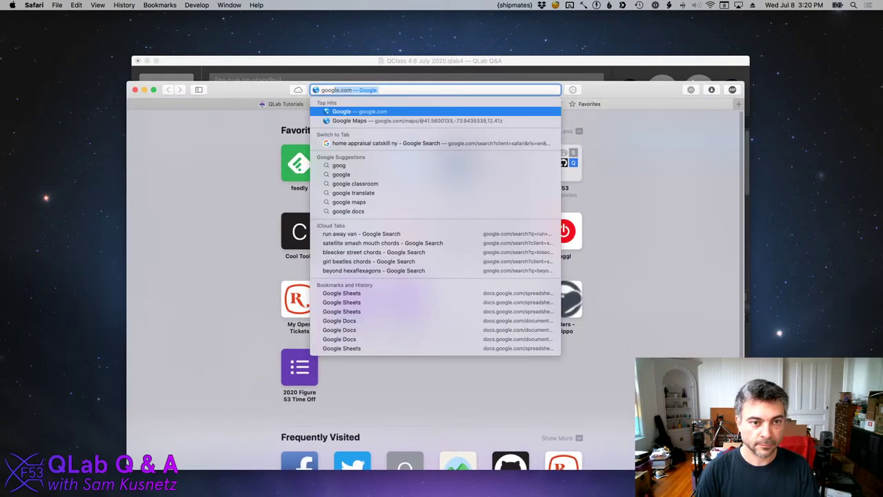
key(Return)
text(zero)
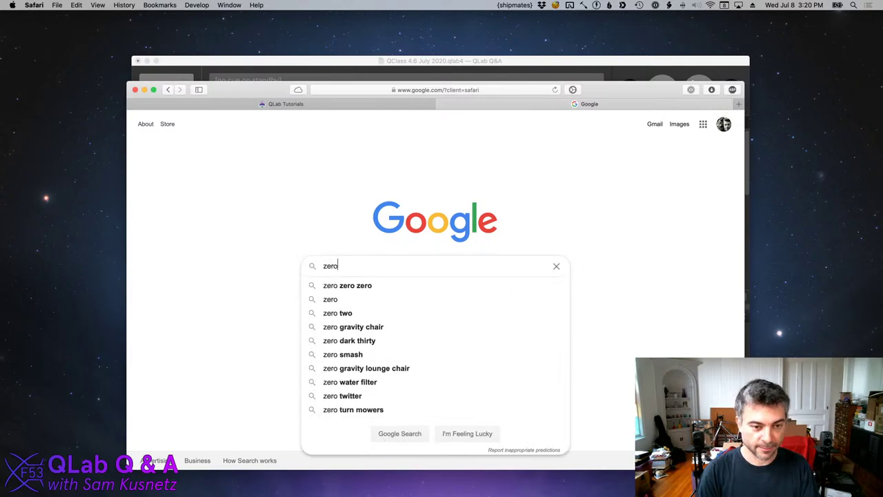
text(88 console)
key(Return)
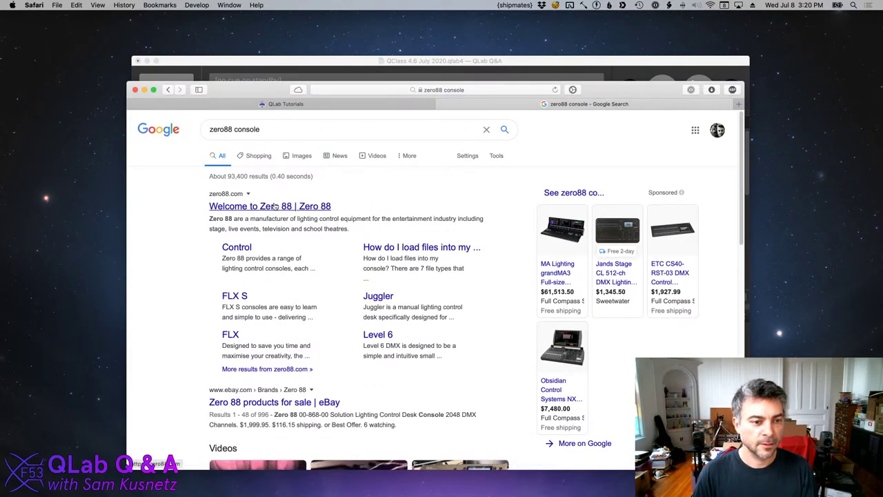
click(274, 206)
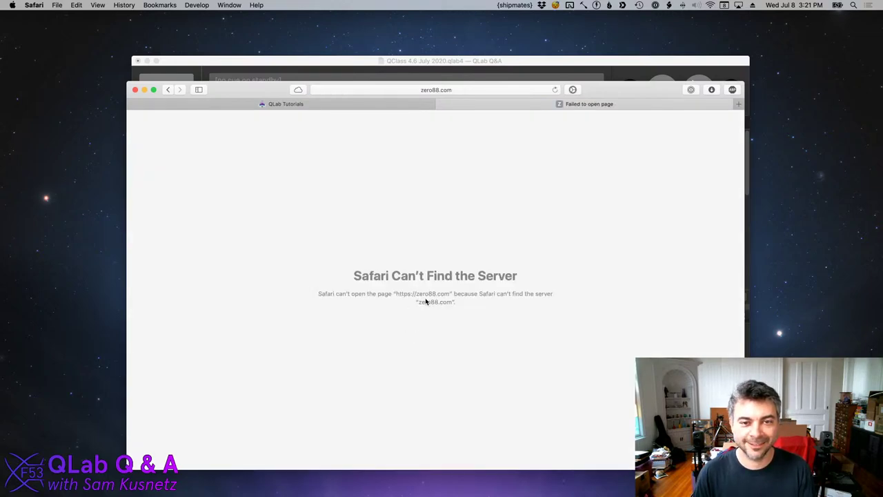
click(169, 90)
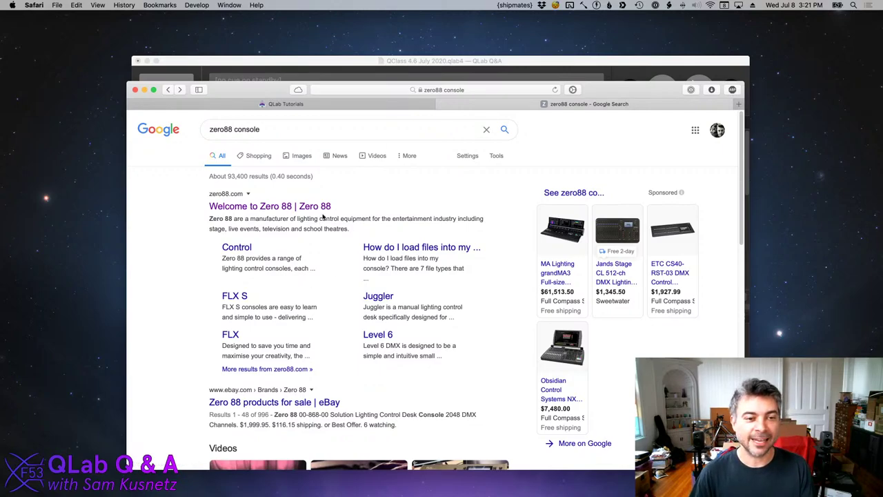
Search for "zero88 midi control", try to open the MIDI Support in ZerOS page, and close the tab.
double_click(286, 129)
text(midi control)
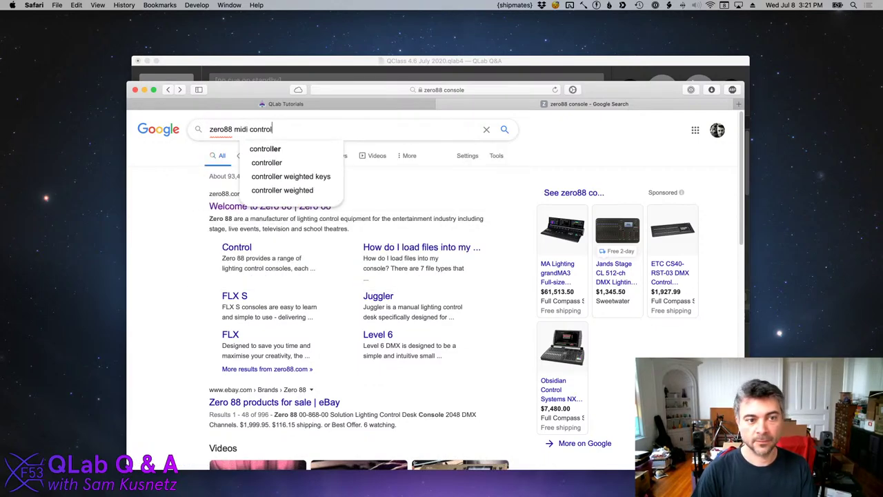
key(Return)
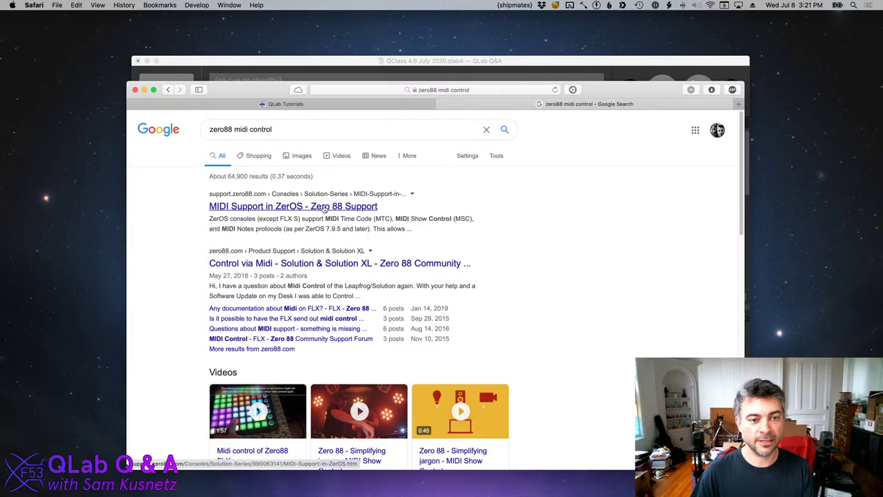
click(329, 207)
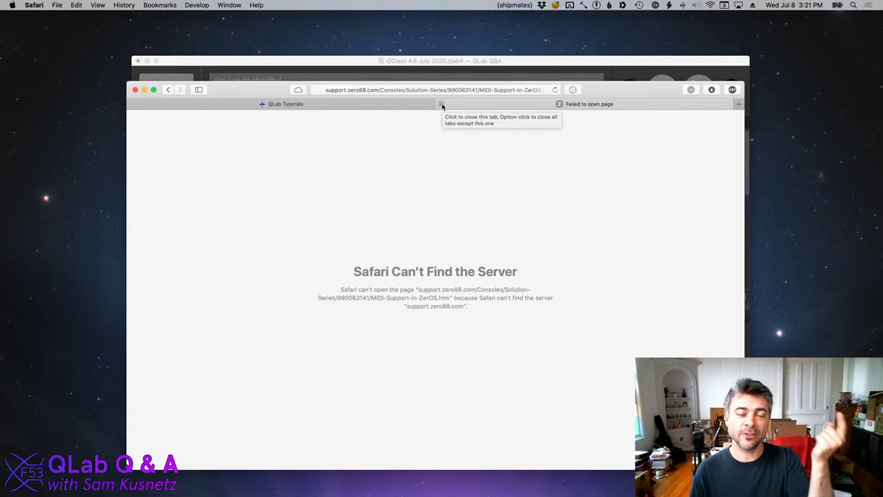
click(442, 105)
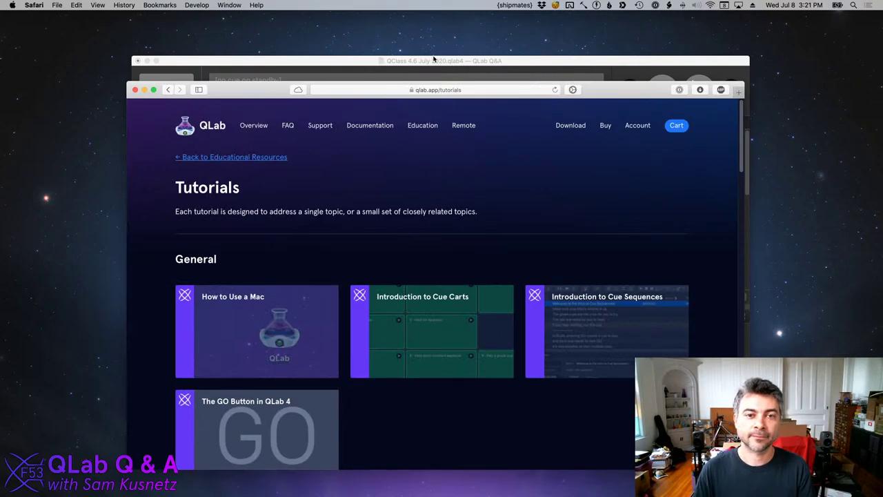
Switch back to QLab, add a MIDI cue to the QLab Q&A list, and check its available MIDI destinations.
drag(435, 61, 429, 81)
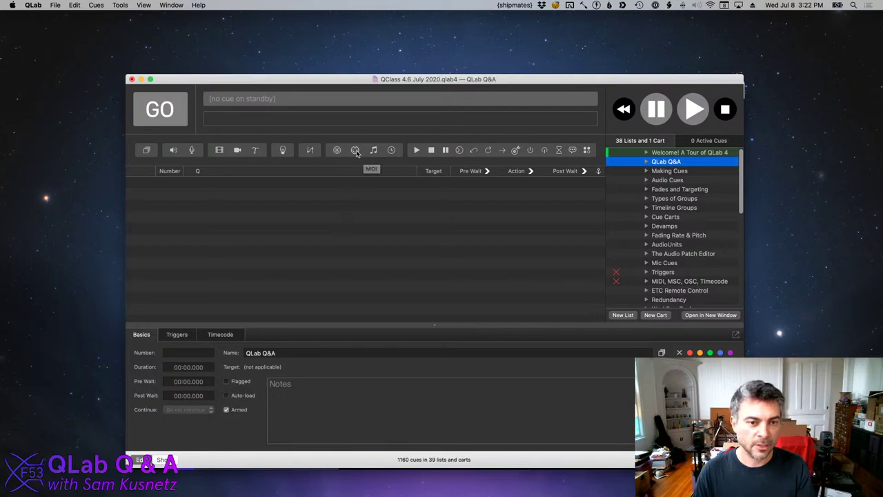
click(344, 185)
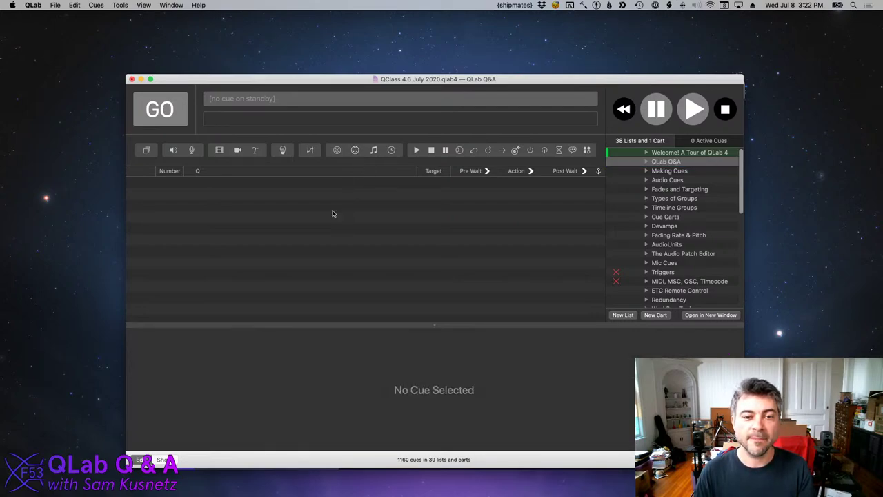
click(355, 150)
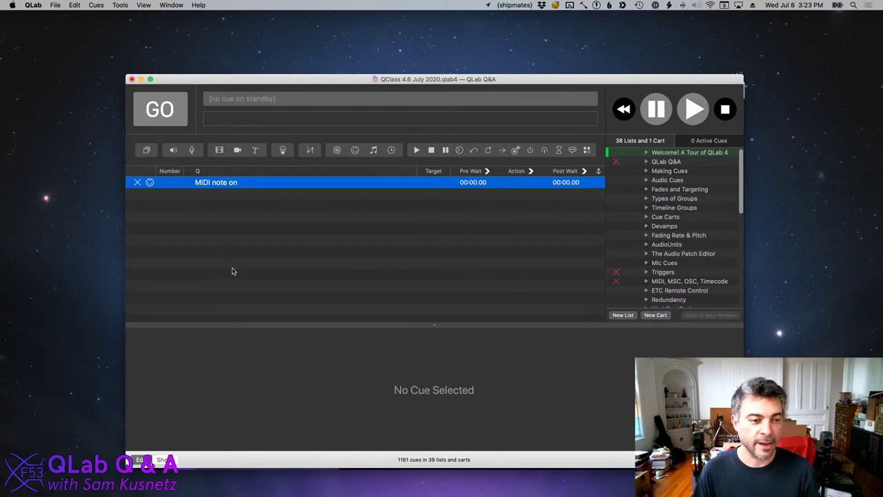
click(344, 182)
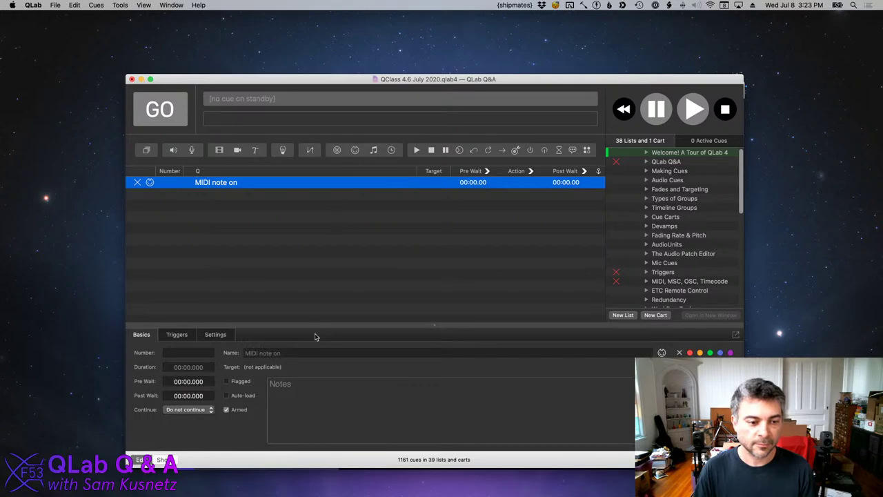
click(229, 336)
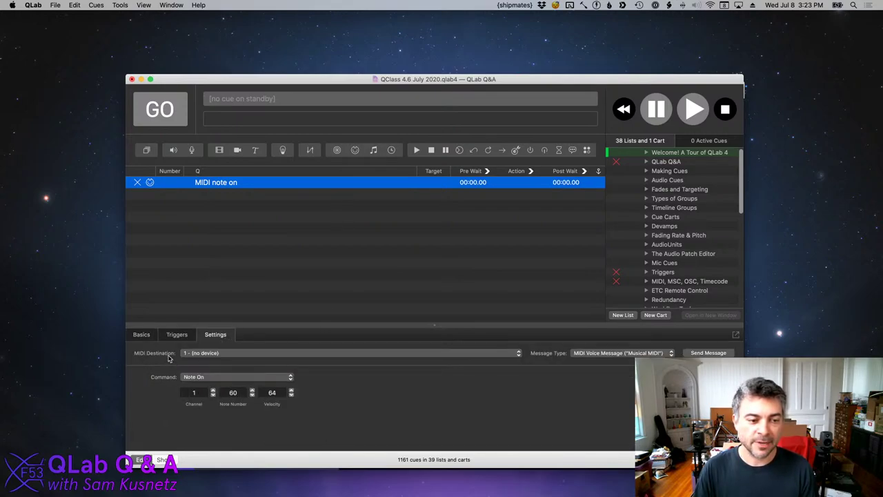
click(231, 353)
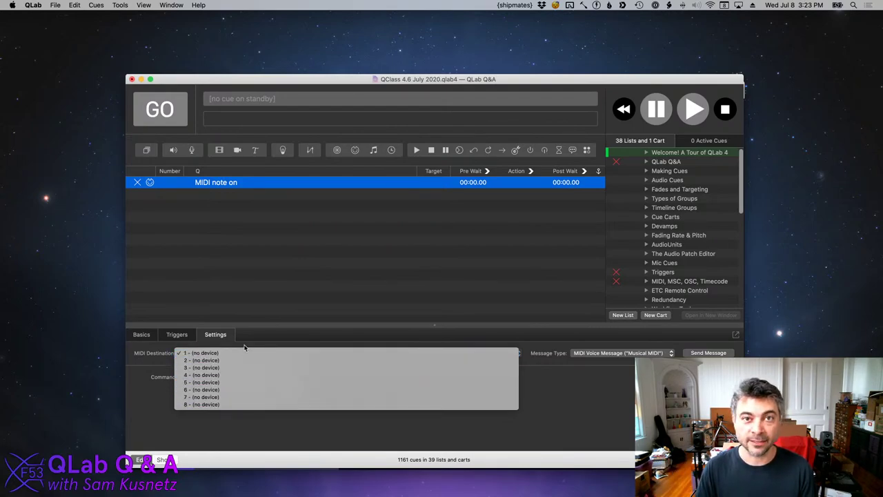
click(277, 294)
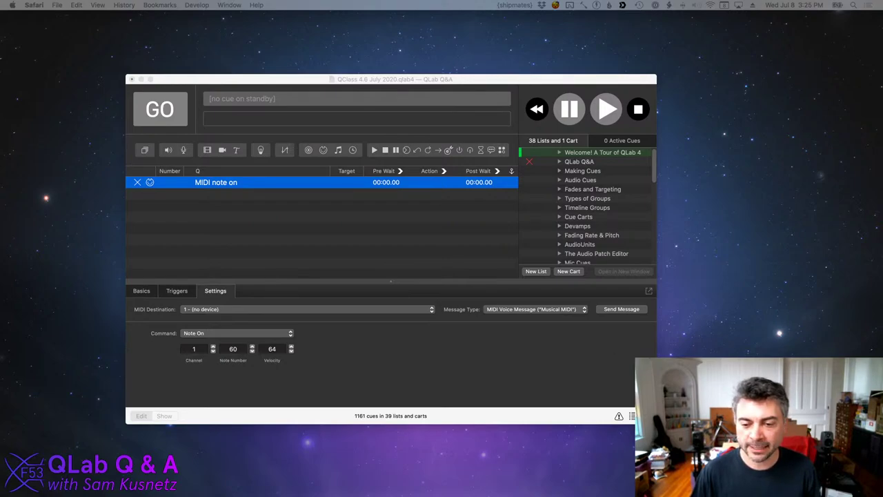
Narrow the workspace window and assign iConnectAUDIO4+ DIN to MIDI Patch 1 in the workspace settings.
drag(656, 422, 604, 435)
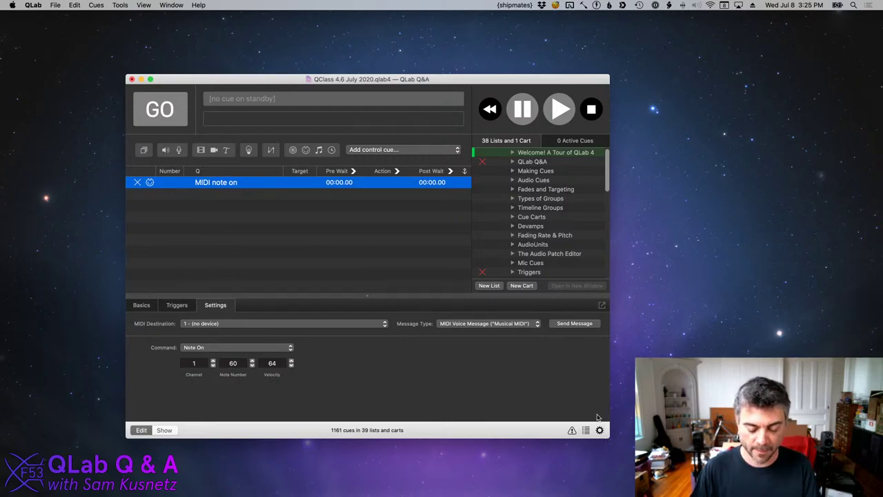
key(super+comma)
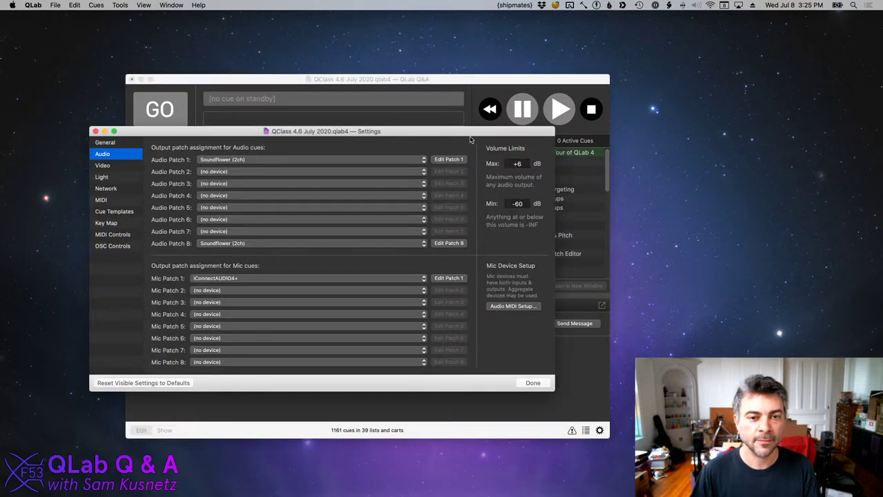
drag(461, 135, 513, 96)
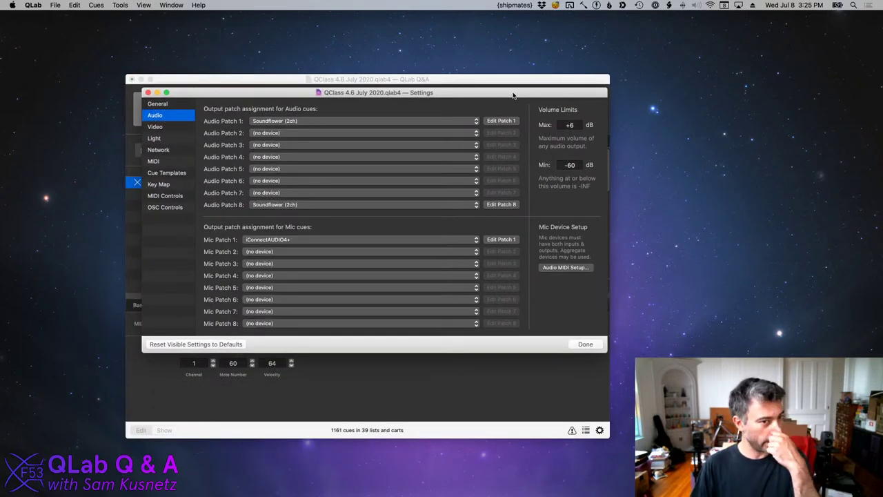
click(167, 160)
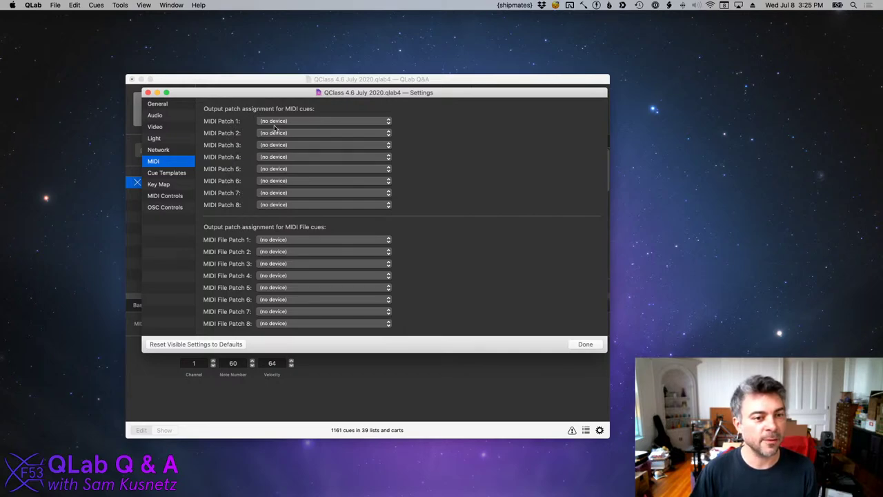
click(357, 121)
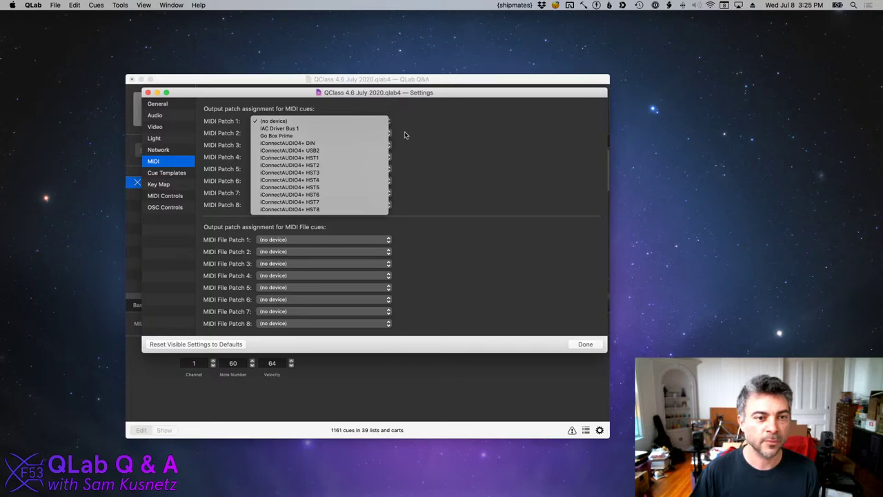
click(333, 145)
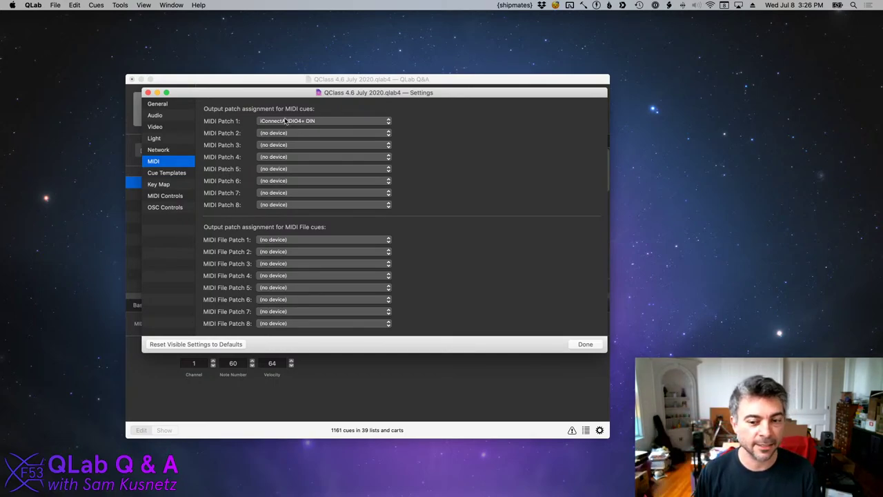
click(584, 343)
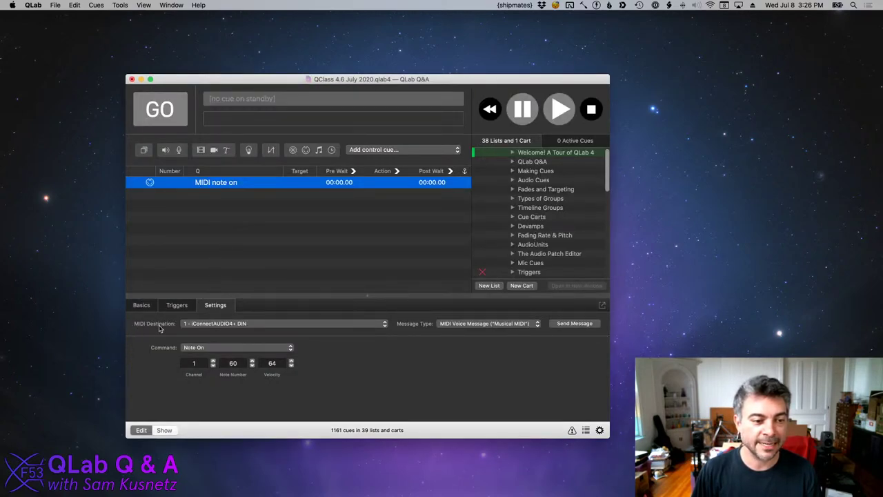
Choose patch 1, iConnectAUDIO4+ DIN, as the MIDI cue's destination and MIDI Voice Message ("Musical MIDI") as its message type.
click(200, 325)
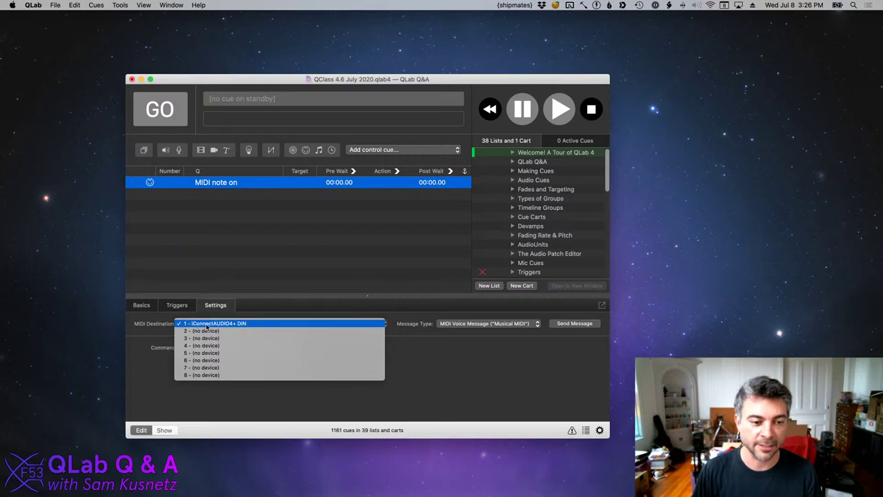
click(253, 324)
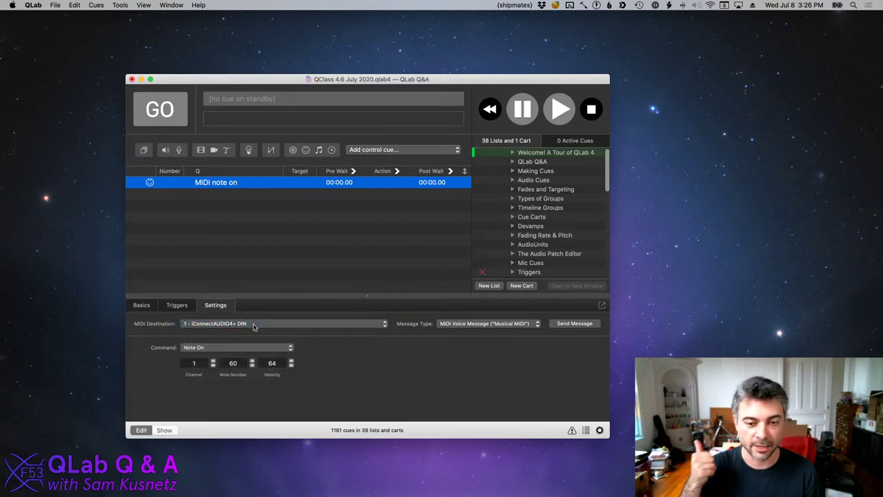
click(525, 324)
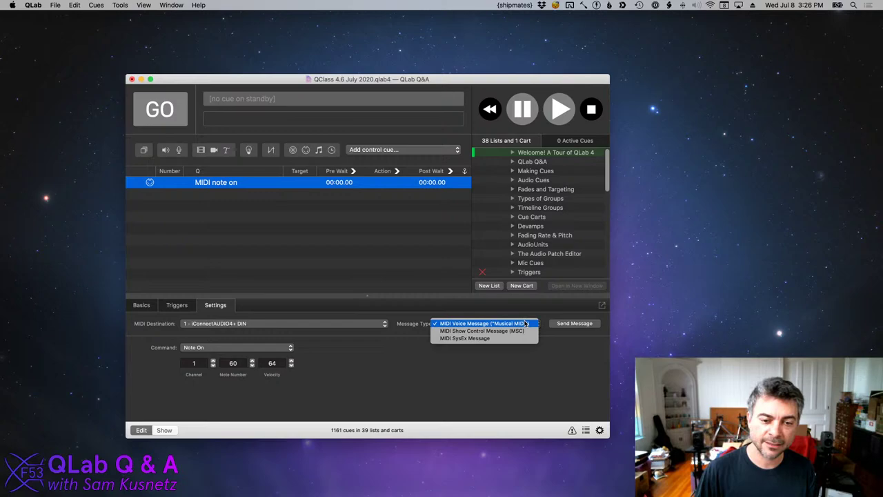
click(483, 323)
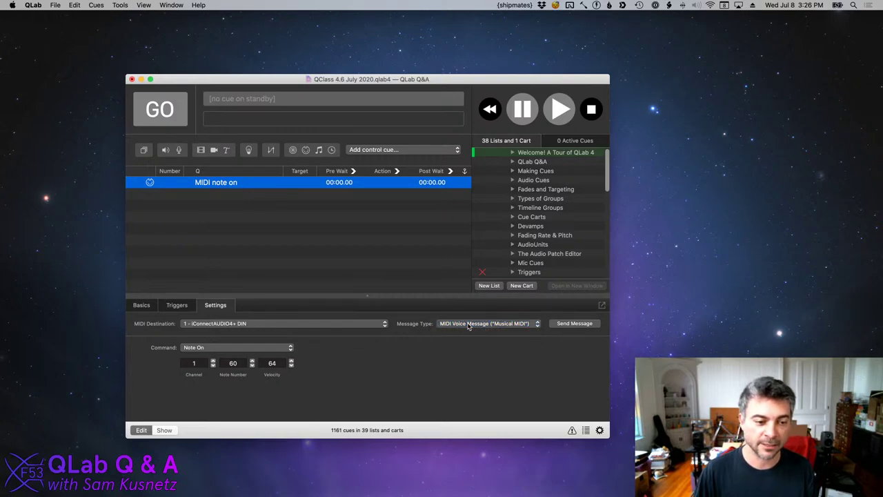
Set the MIDI cue's command to Program Change with program number 12 on channel 1.
click(224, 347)
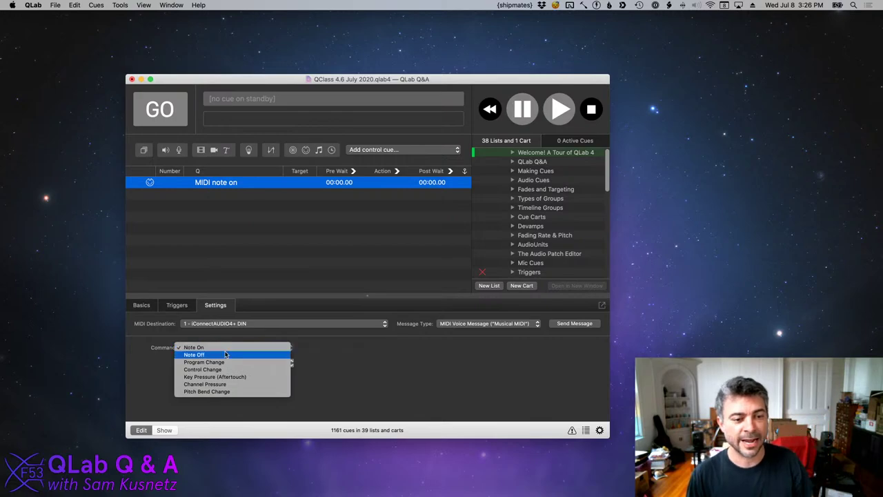
click(226, 362)
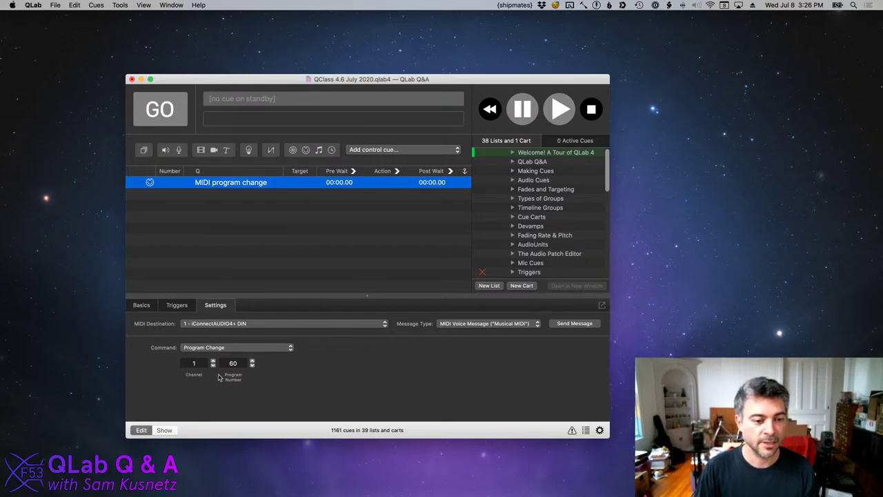
double_click(243, 362)
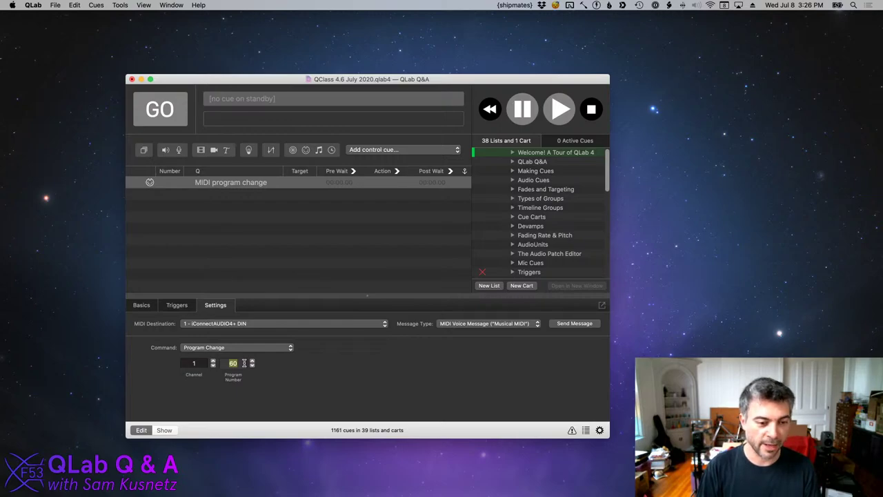
text(12)
key(Return)
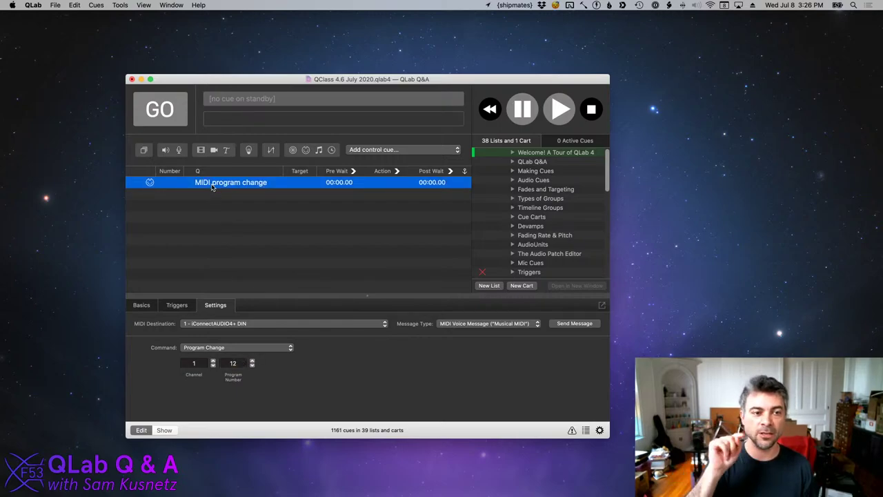
Put the MIDI cue on standby and rename it "trigger lx 12".
click(140, 184)
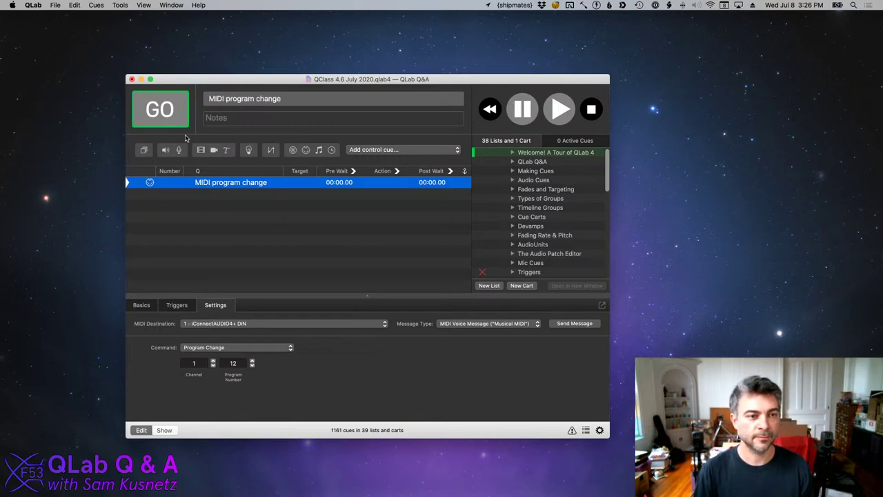
double_click(222, 182)
text(trigger )
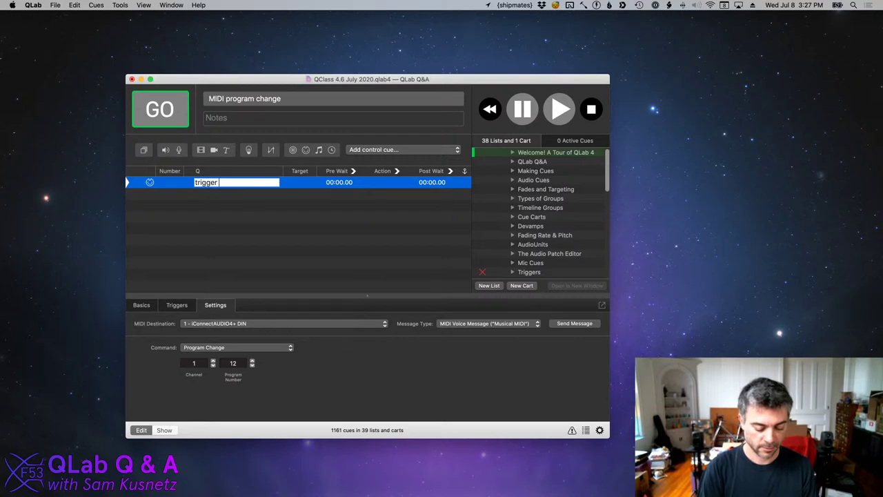
text(lx 12)
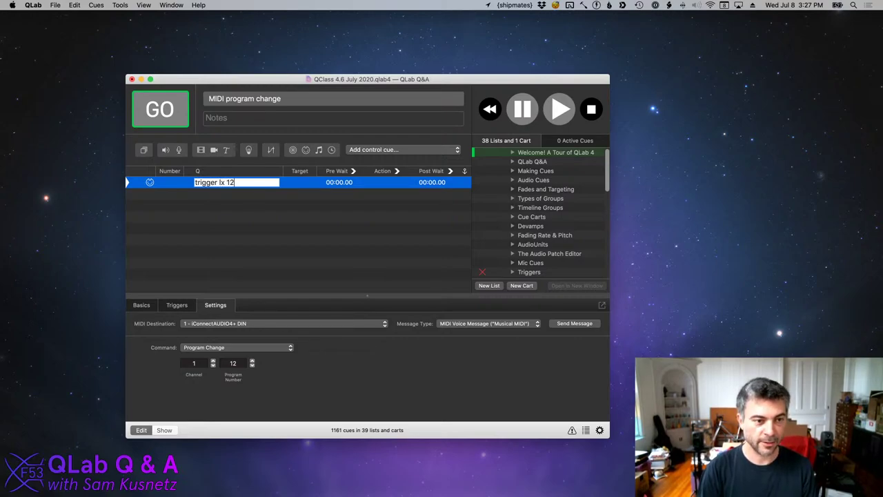
key(Return)
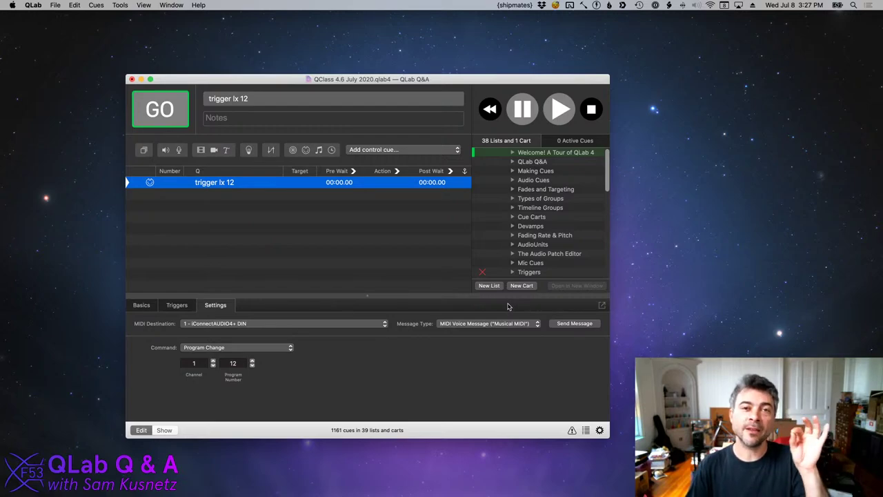
Switch the cue's message type to MIDI Show Control Message (MSC), using command format Lighting (General) and command GO.
click(474, 323)
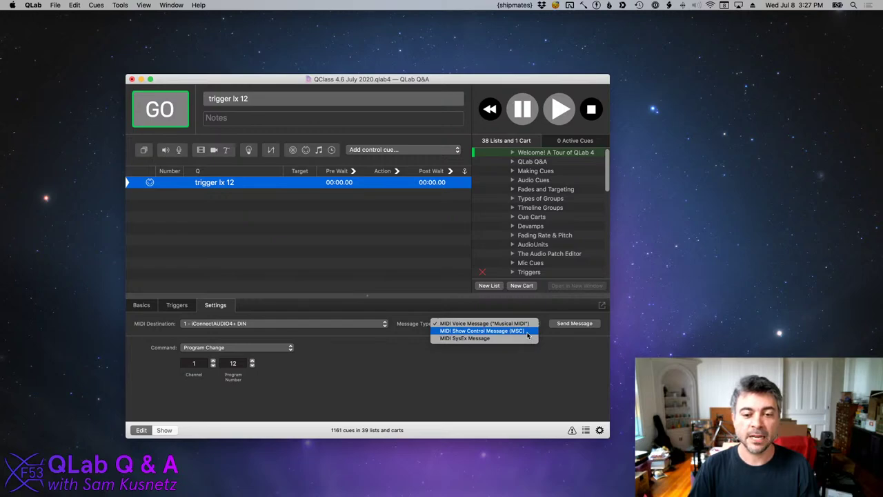
click(527, 332)
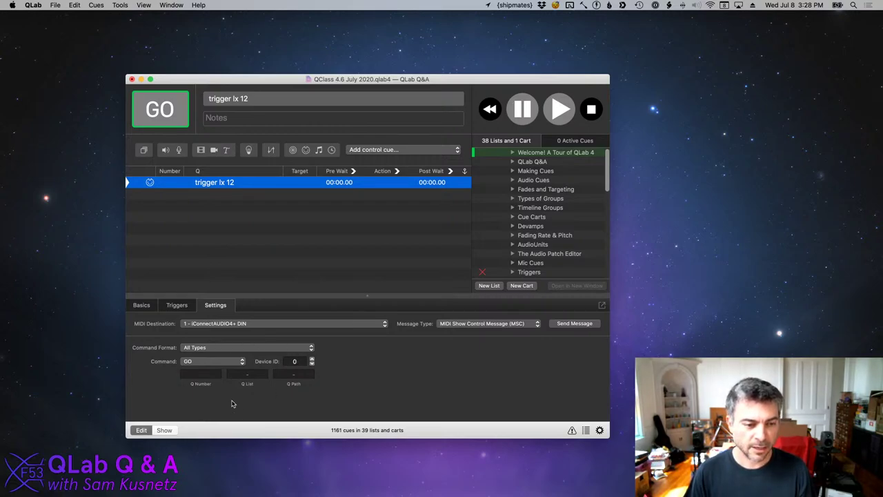
click(229, 349)
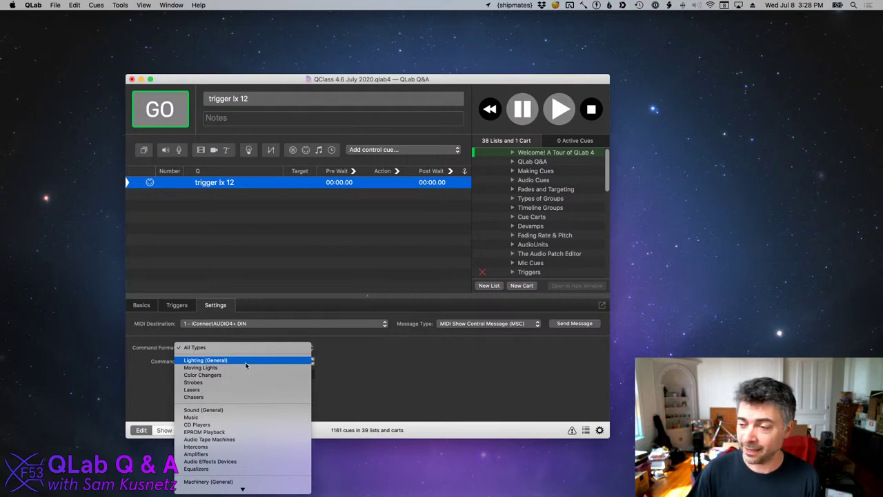
click(245, 361)
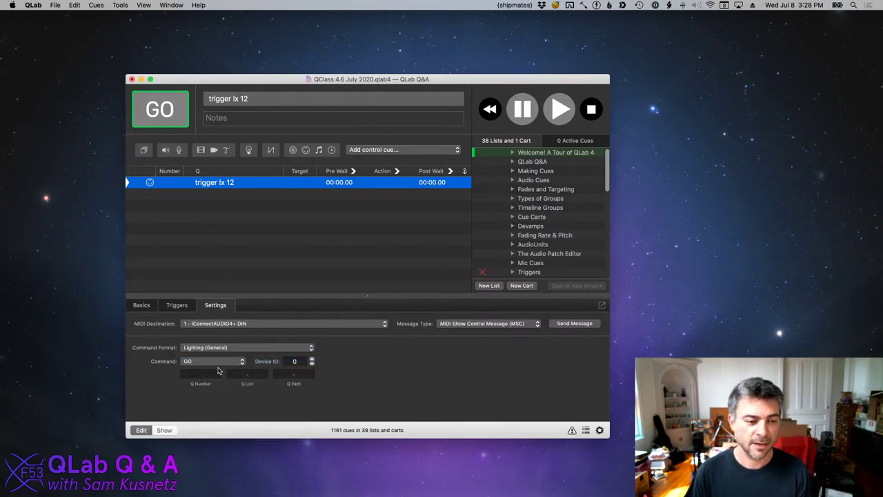
click(219, 363)
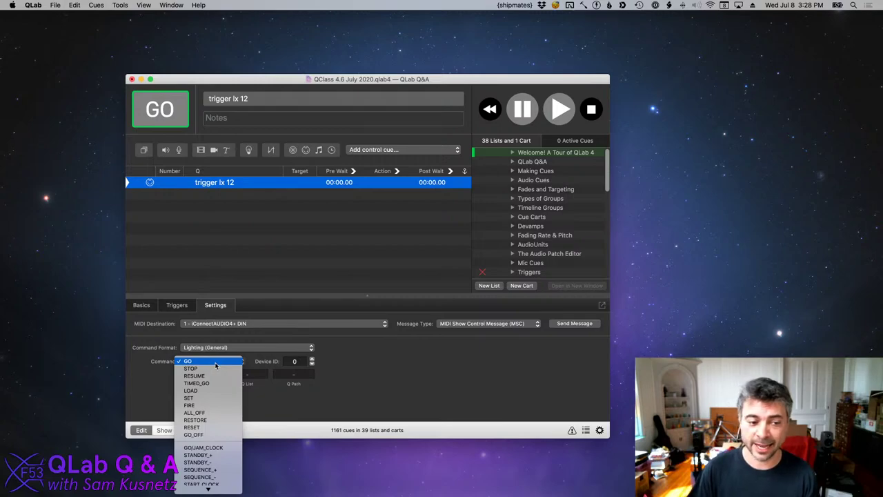
click(215, 364)
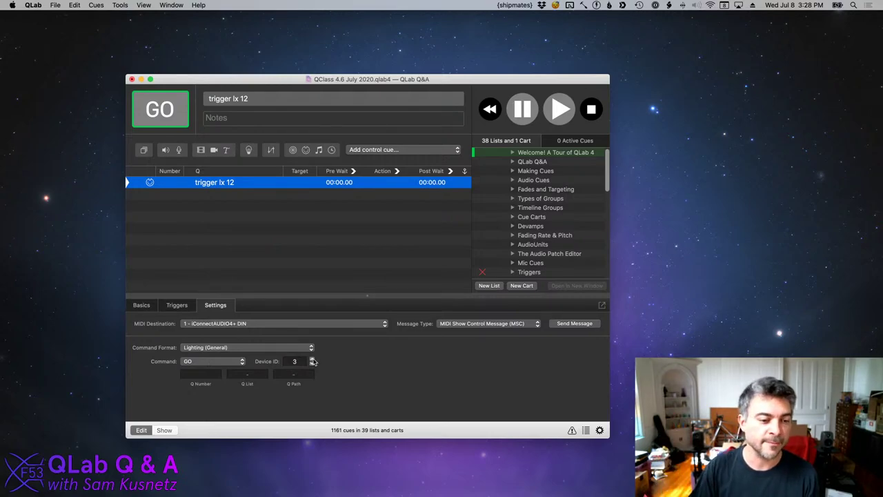
Set the MSC message's device ID to 3 and its Q Number to 12.
click(214, 373)
text(12)
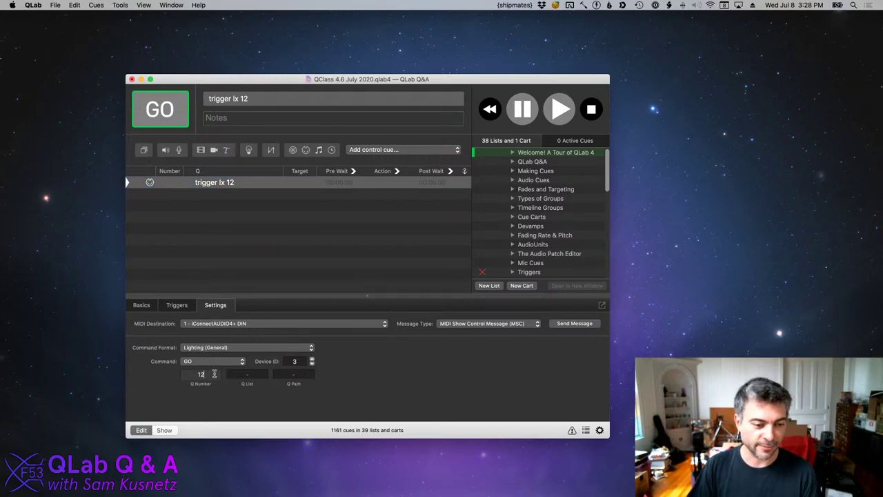
key(Tab)
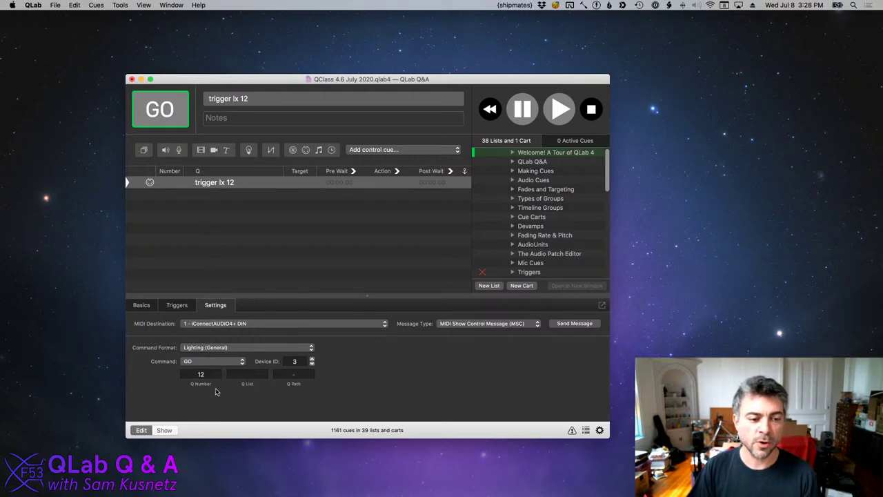
Enter 2 as the MSC message's Q List and clear the value again.
click(250, 373)
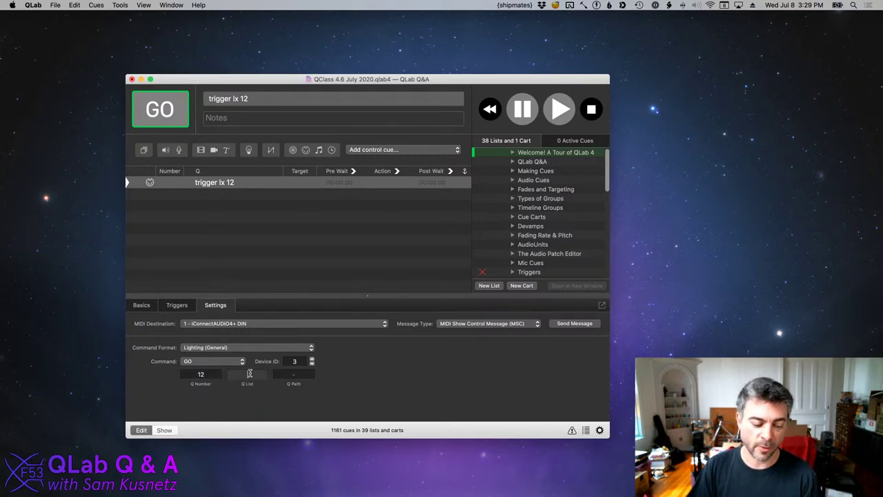
text(2)
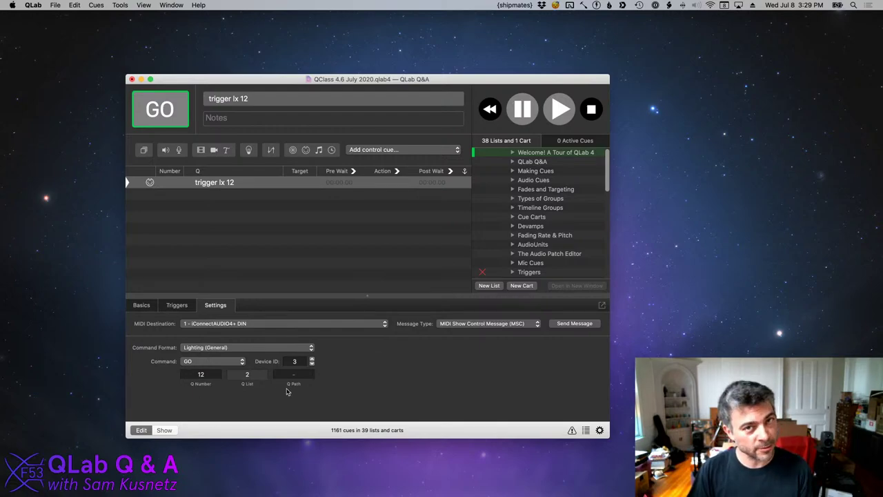
key(Return)
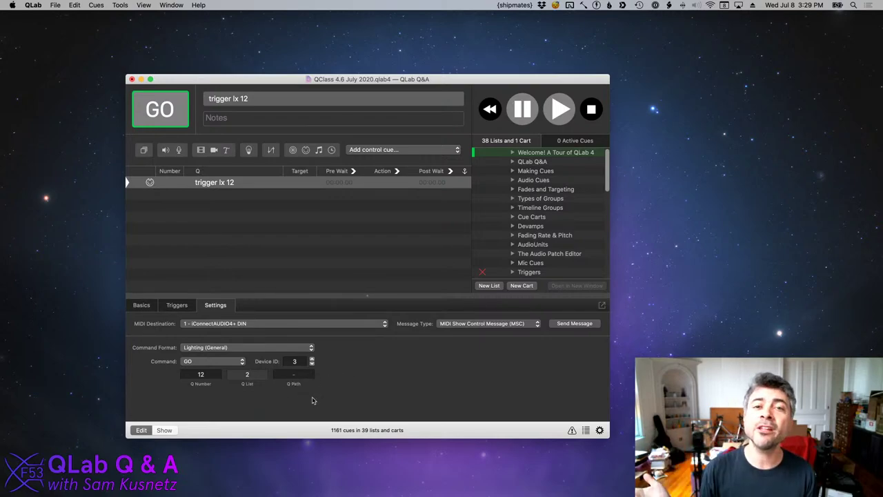
key(BackSpace)
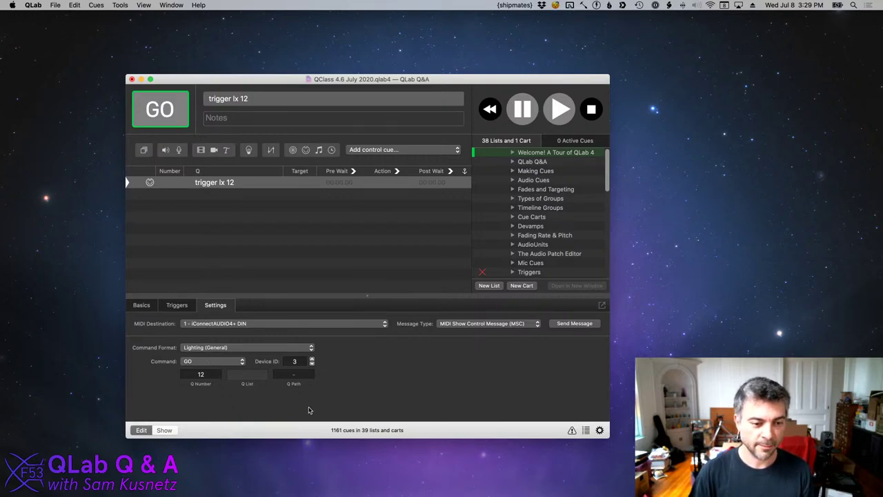
key(Return)
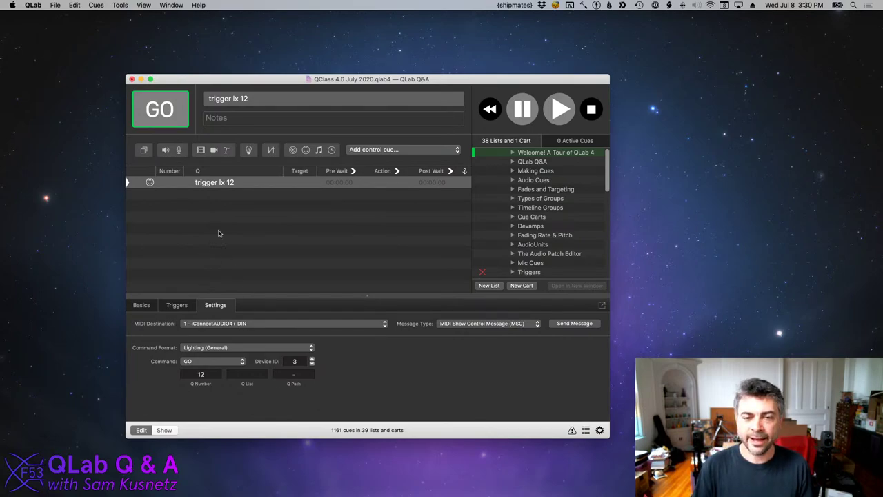
Extend the workspace window upward and delete the "trigger lx 12" cue from the list.
drag(478, 74, 475, 40)
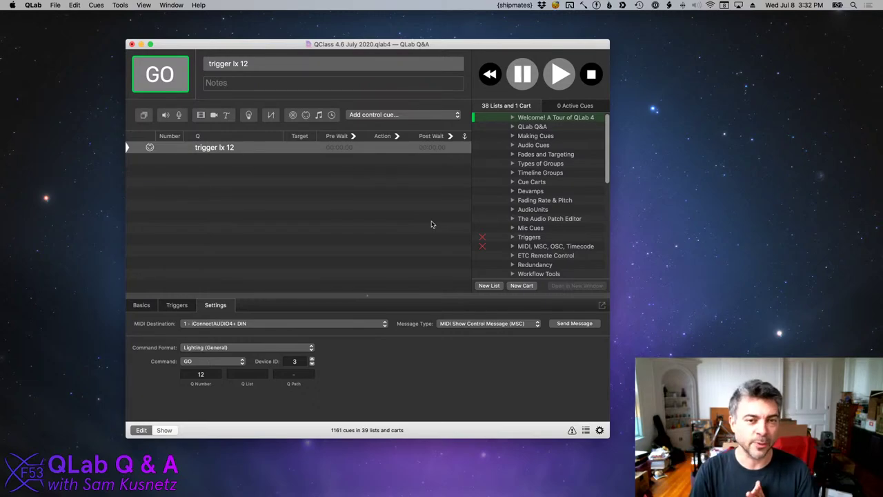
click(332, 147)
key(Delete)
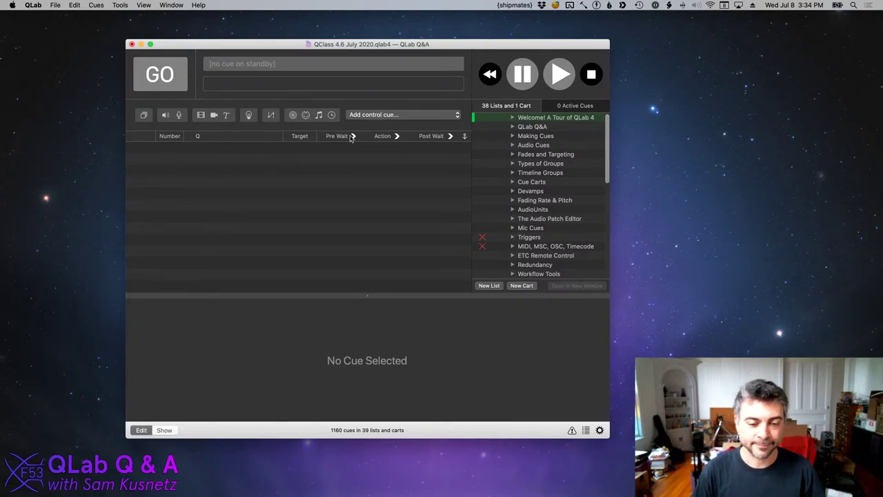
Move the workspace window aside, switch to Finder, and place the QClass folder window beside it.
drag(457, 44, 688, 55)
click(327, 170)
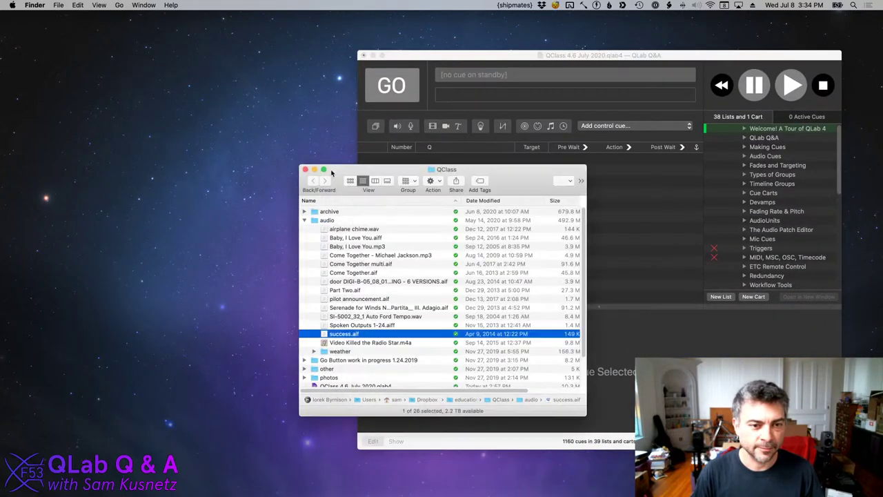
drag(328, 170, 89, 124)
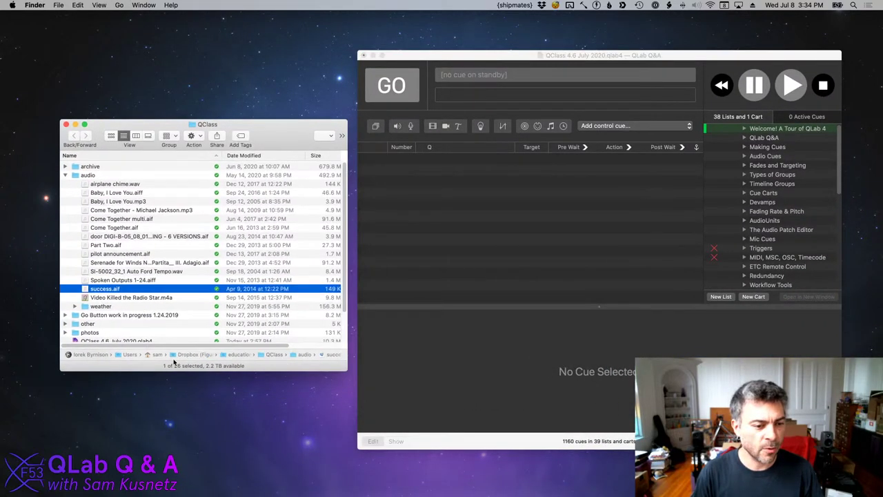
Browse from the home folder to Music/Music/Media/Music and enlarge the Finder window to full height.
double_click(151, 355)
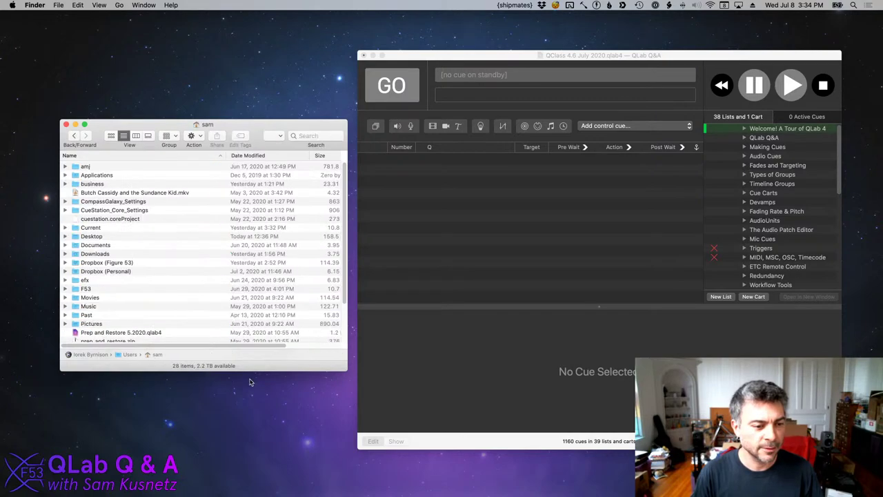
double_click(121, 308)
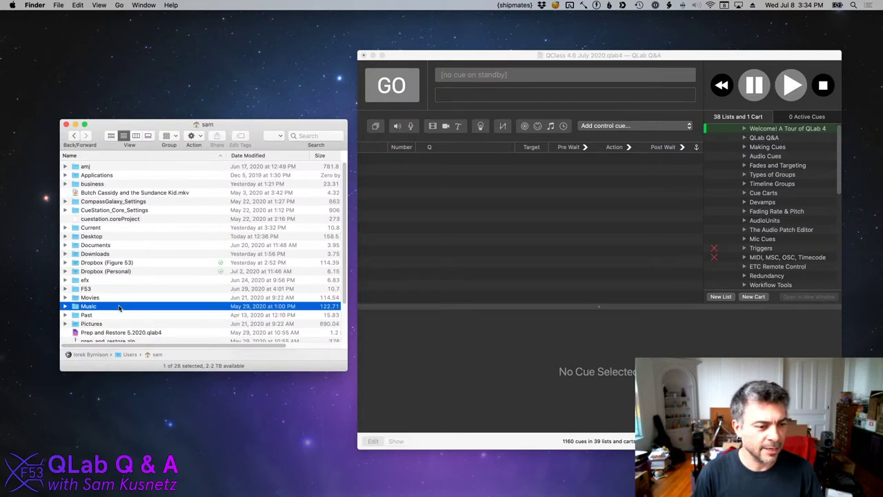
double_click(130, 184)
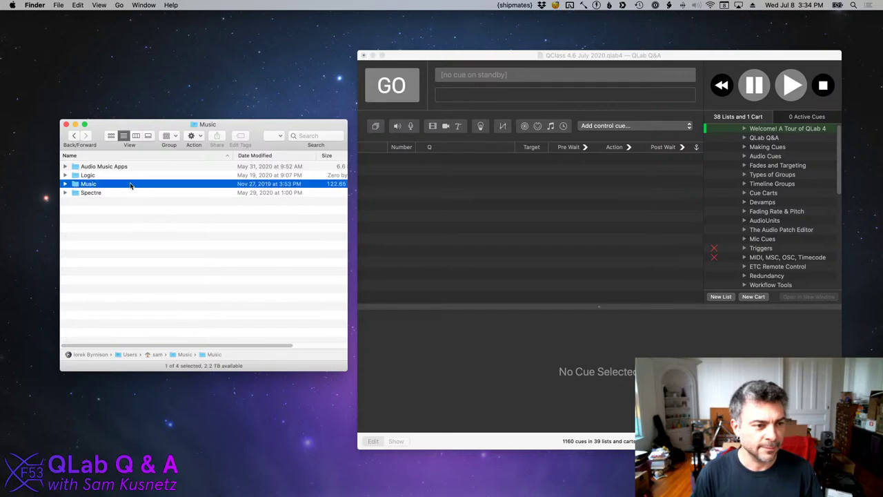
double_click(124, 166)
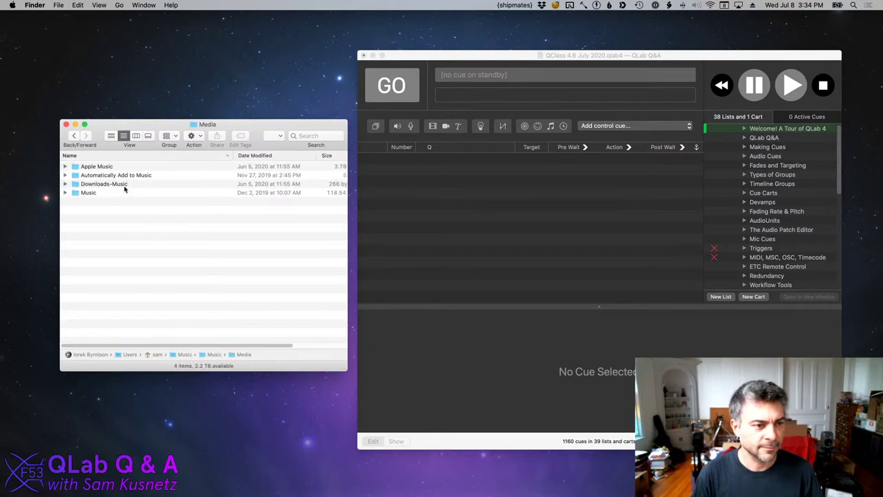
double_click(121, 192)
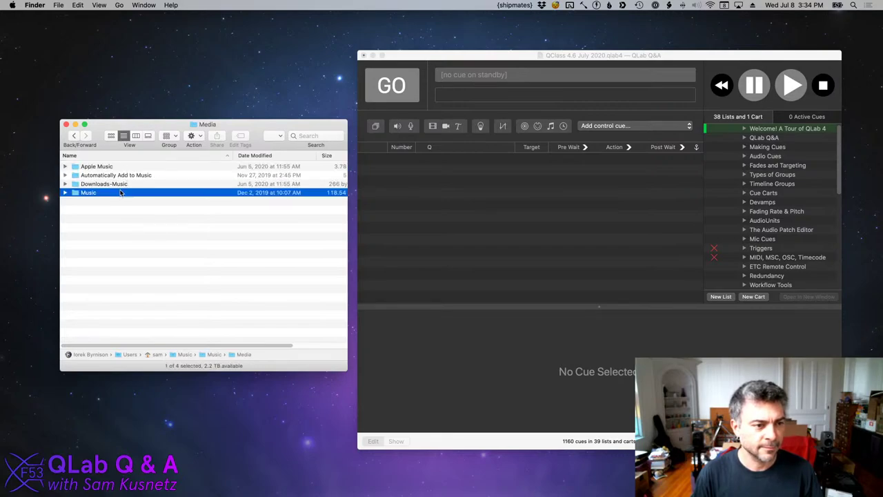
double_click(132, 124)
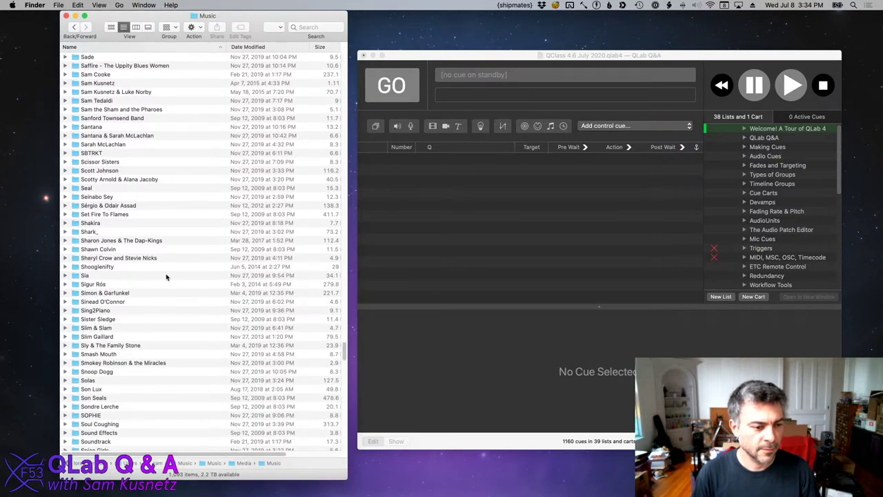
Shift the workspace and Finder windows toward the upper-left of the desktop and select the Paul Simon folder in the music library.
scroll(166, 277, up, 10)
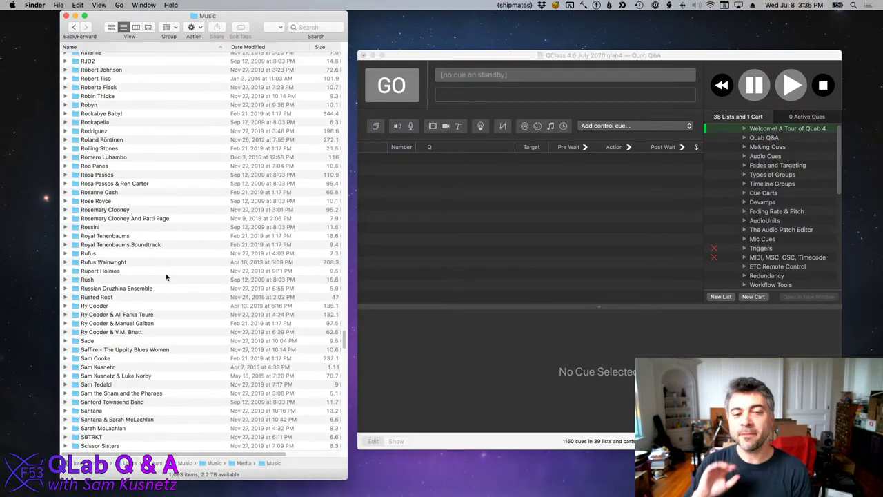
drag(399, 57, 224, 5)
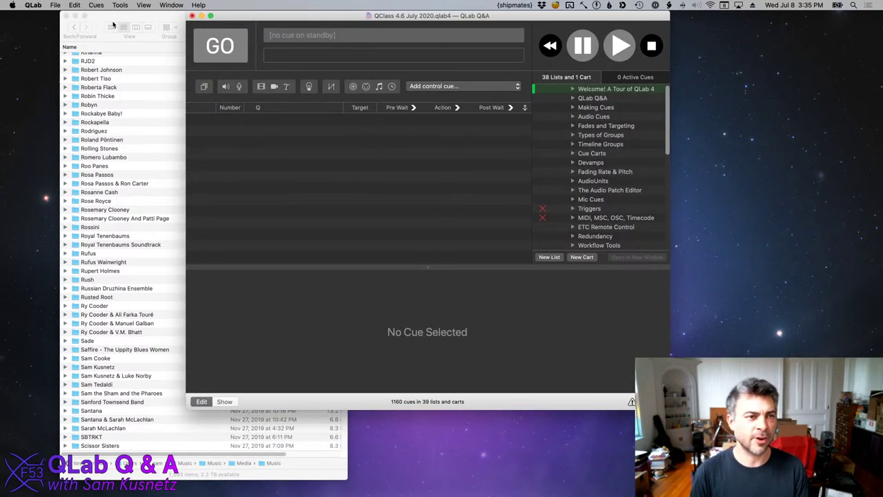
drag(124, 17, 78, 7)
scroll(136, 158, up, 15)
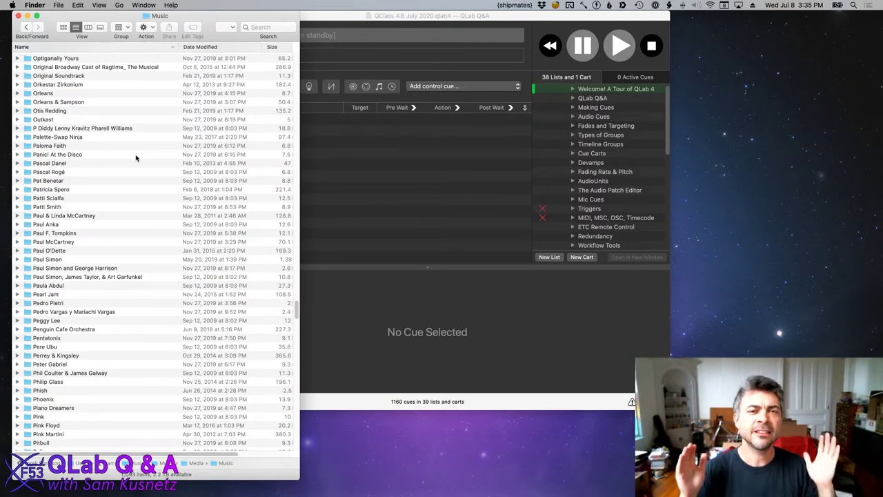
click(114, 242)
key(Down)
key(Down)
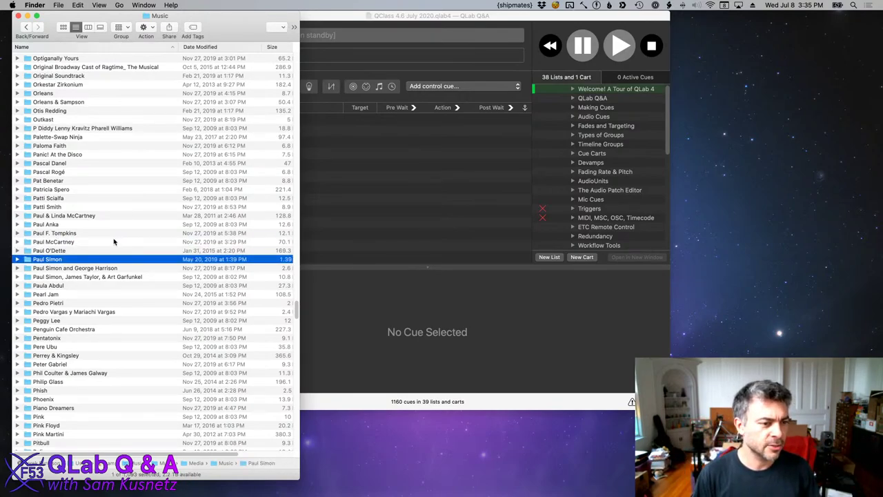
Add 04 Gumboots.m4a from Paul Simon's Graceland album folder to the cue list and collapse the artist folder.
key(Down)
key(Down)
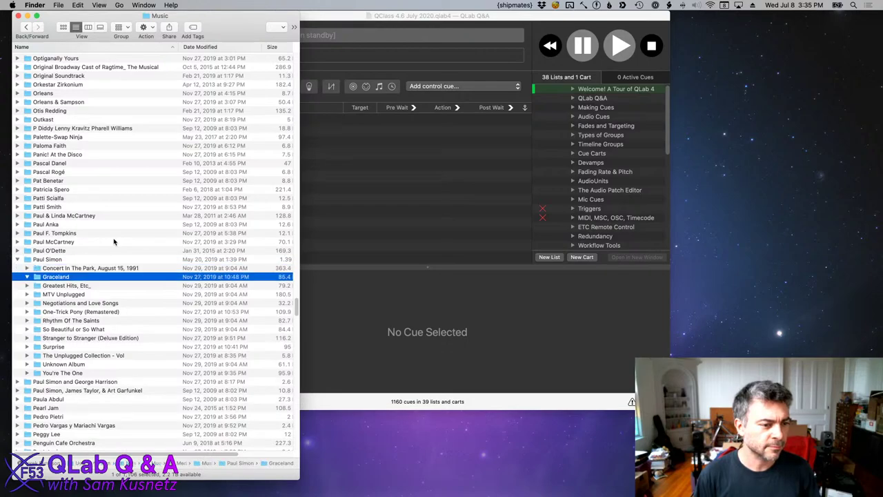
key(Right)
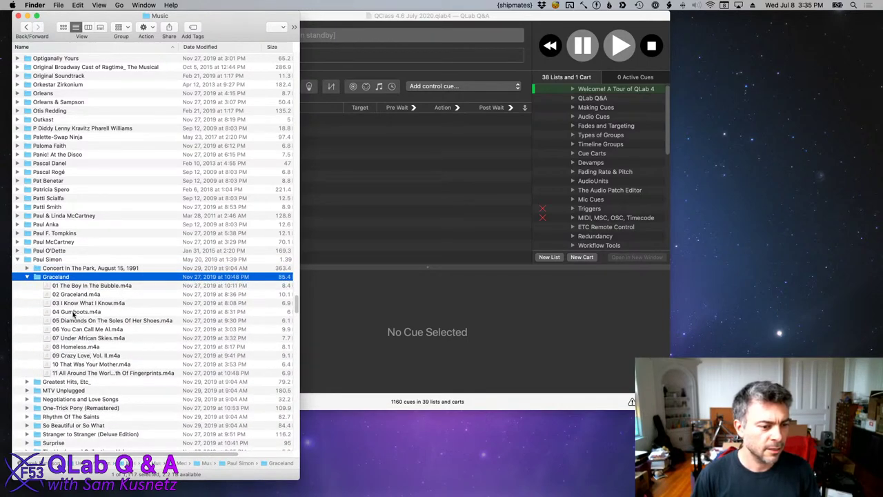
drag(69, 311, 383, 162)
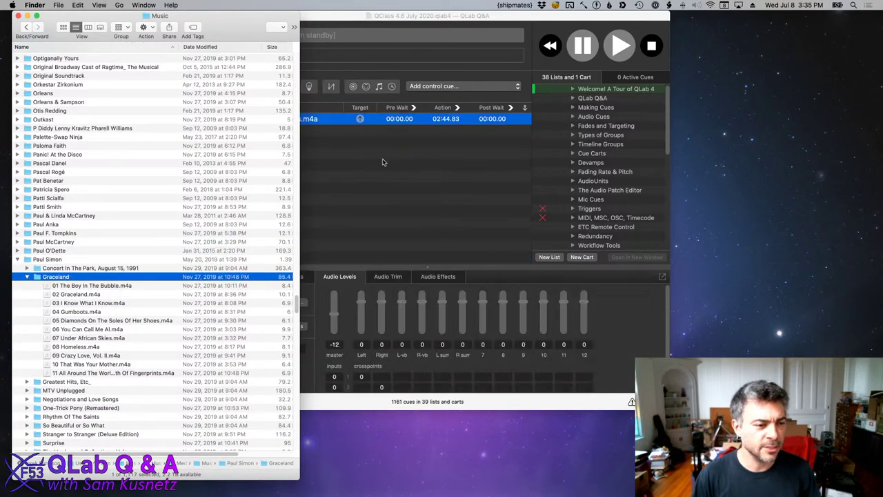
key(Left)
key(Left)
key(Left)
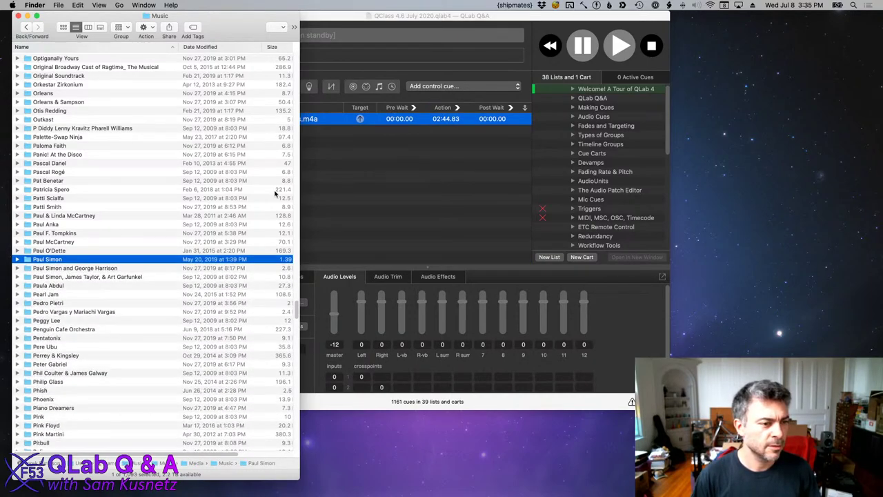
Add 04 Free Money.m4a from Patti Smith's Horses album folder as another audio cue and collapse the artist folder.
click(95, 204)
key(Right)
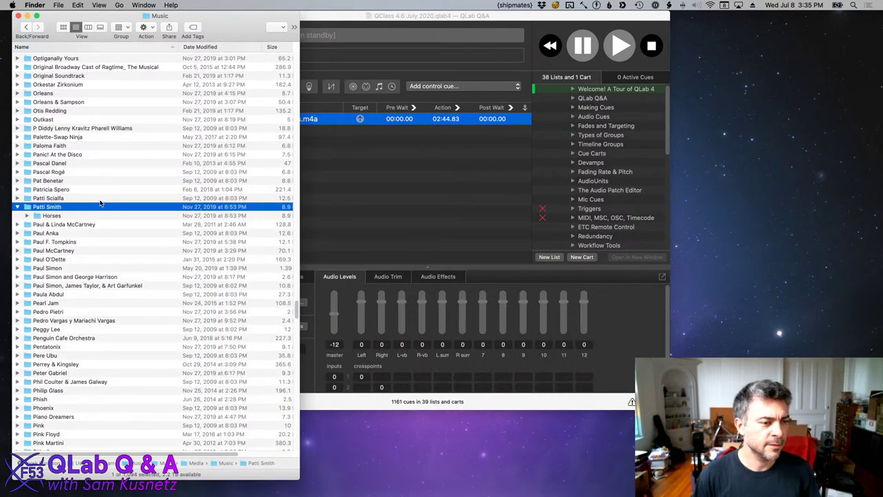
key(Down)
key(Right)
drag(95, 224, 430, 217)
key(Left)
key(Left)
key(Left)
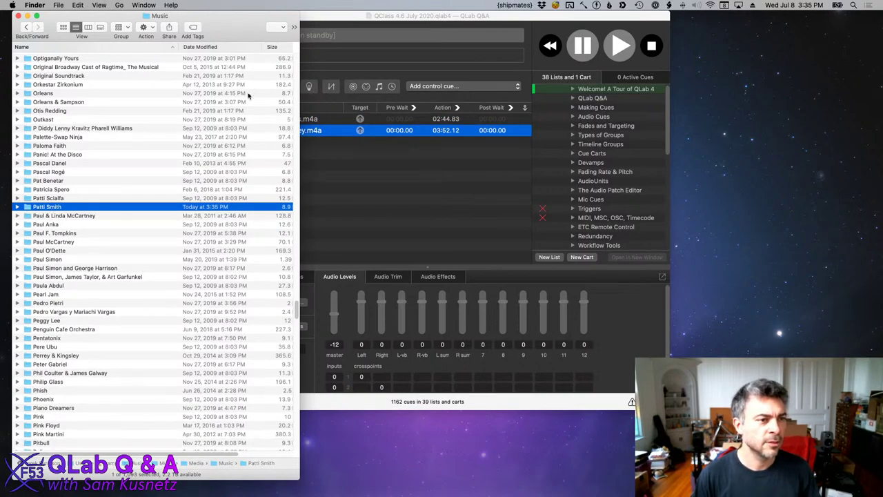
Add 01 Turkish Honga.mp3 from Orkestar Zirkonium's Too Hot for Sleep folder to the cue list and collapse the artist folder.
click(154, 83)
key(Right)
key(Down)
key(Right)
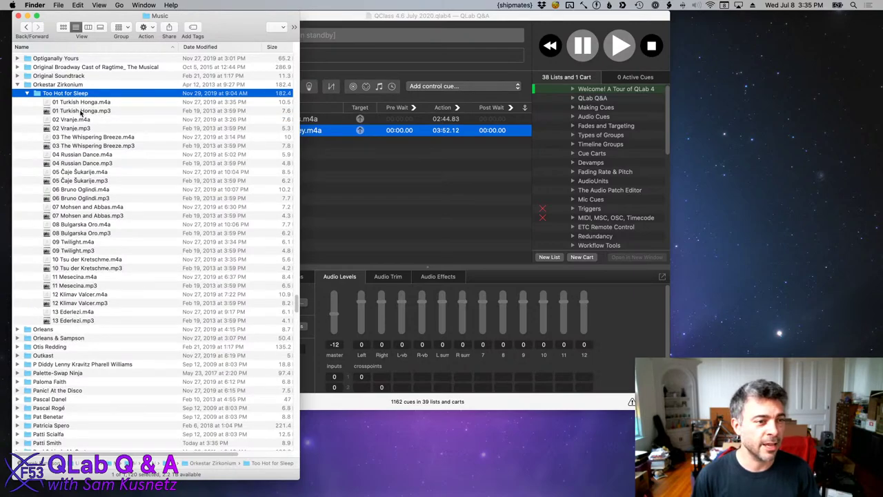
drag(80, 111, 442, 174)
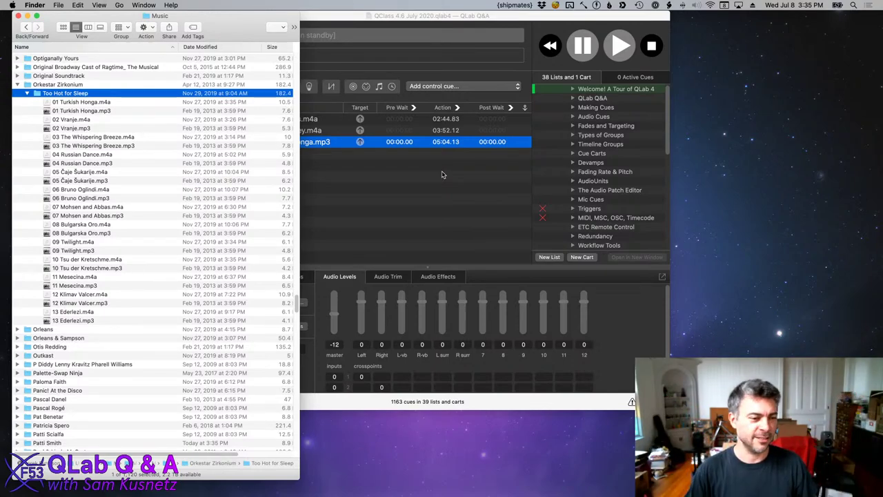
key(Left)
key(Left)
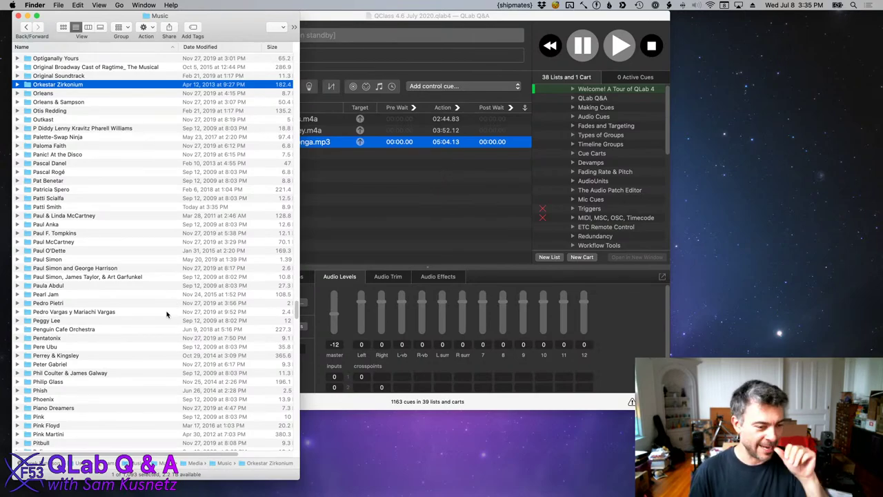
Add 1-14 Umbrellas of Cherbourg.m4a from Perrey & Kingsley's The Out Sound from Way In! to the cue list and collapse the album folder.
click(127, 354)
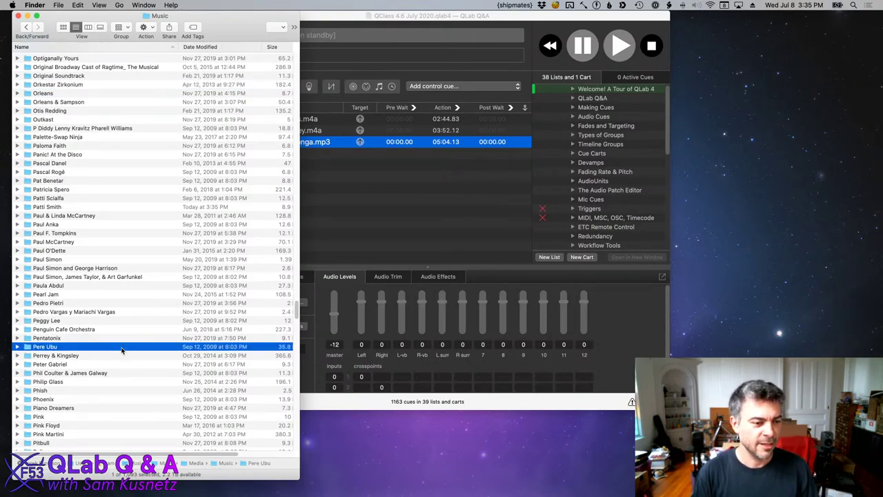
key(Right)
key(Down)
key(Right)
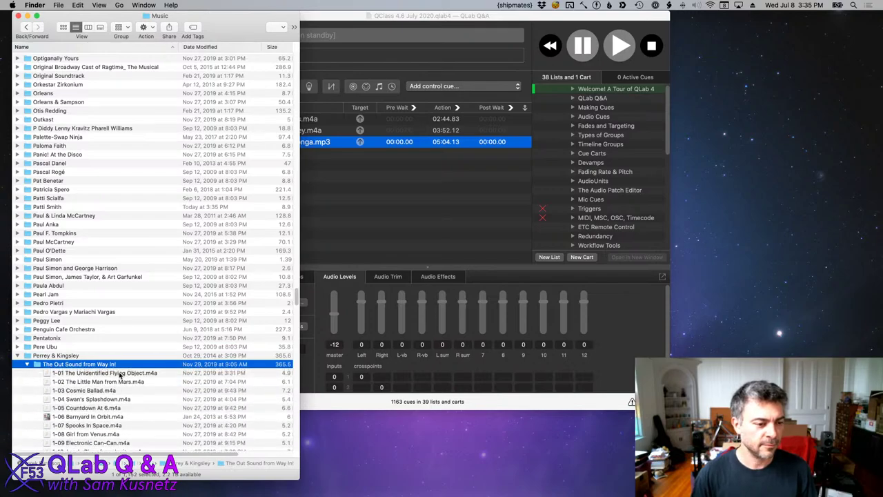
scroll(117, 388, down, 5)
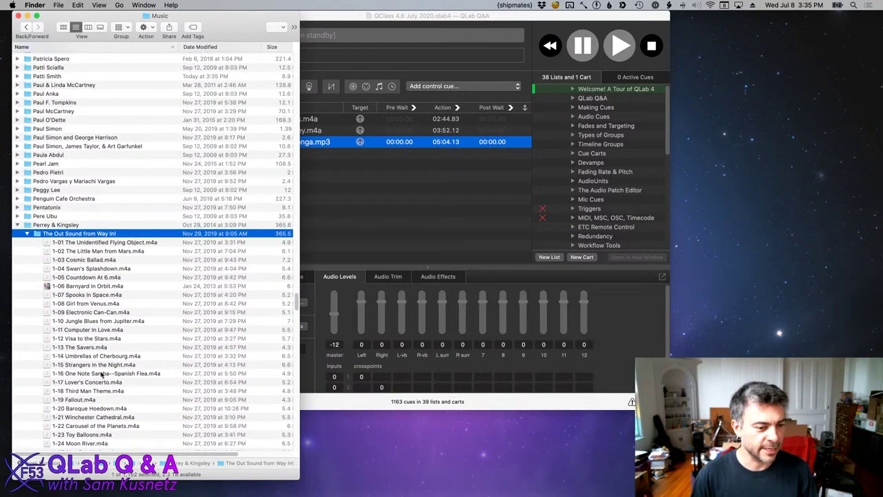
drag(72, 359, 407, 194)
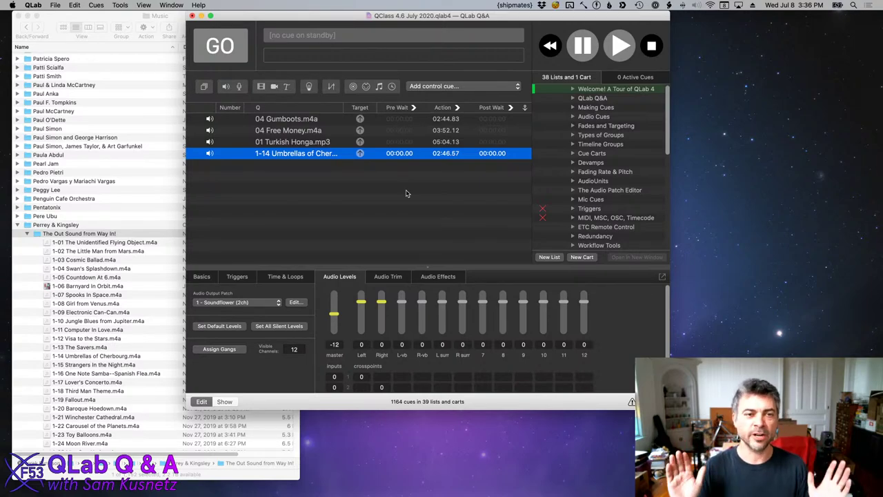
click(393, 206)
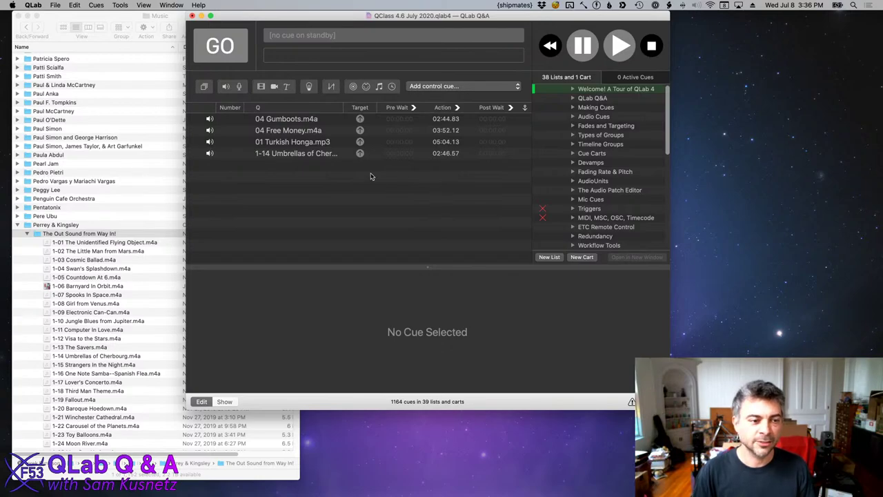
click(51, 308)
key(Left)
key(Left)
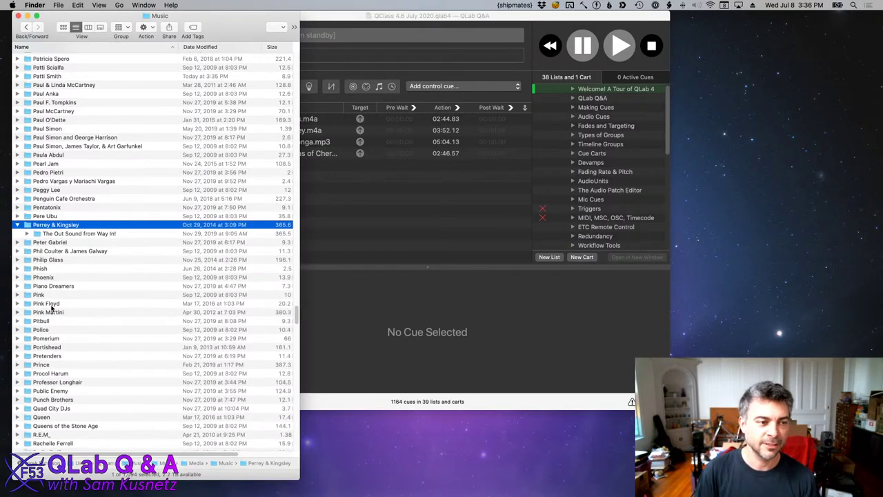
Add 06 In the Back of a Taxi (2008 Remaster).m4a from Penguin Cafe Orchestra's Broadcasting from Home to the cue list and collapse the artist folder.
key(Up)
key(Up)
key(Up)
key(Right)
key(Down)
key(Right)
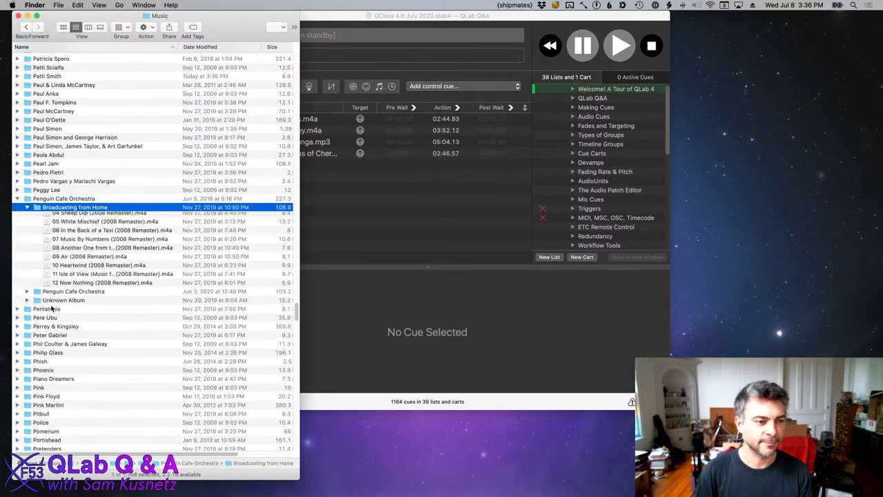
key(Down)
key(Down)
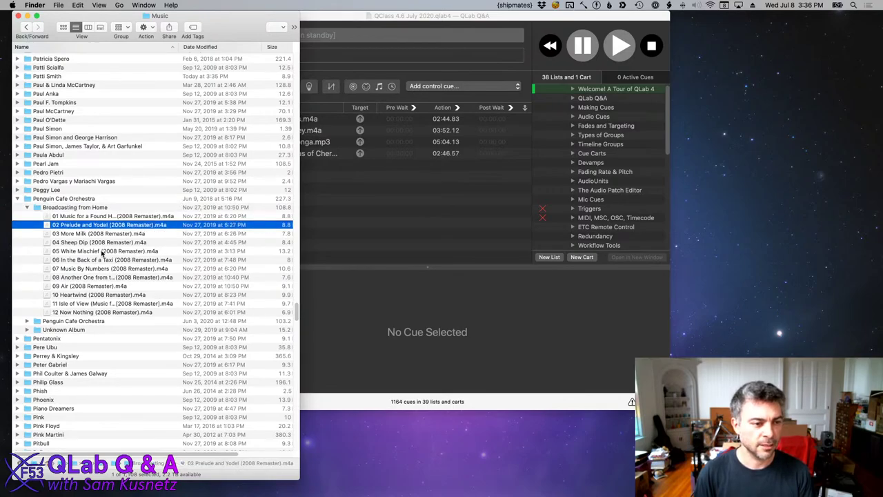
drag(91, 259, 355, 228)
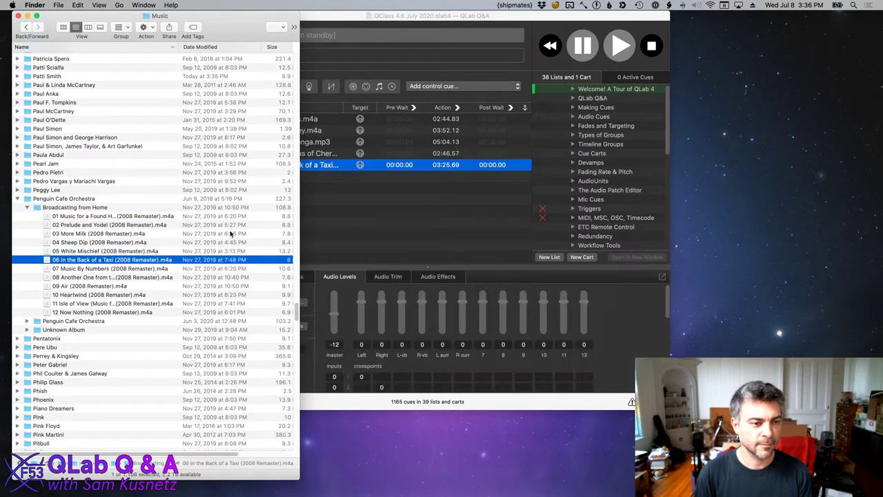
key(Left)
key(Left)
key(Left)
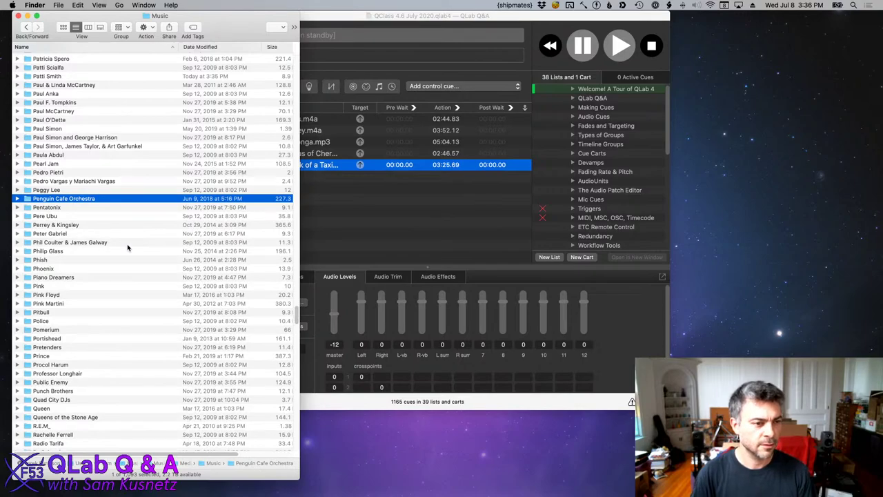
Add Fever.mp3 from Peggy Lee's Unknown Album folder as the last cue, collapse the folder, and return to QLab with no cue selected.
key(Up)
key(Right)
key(Down)
key(Right)
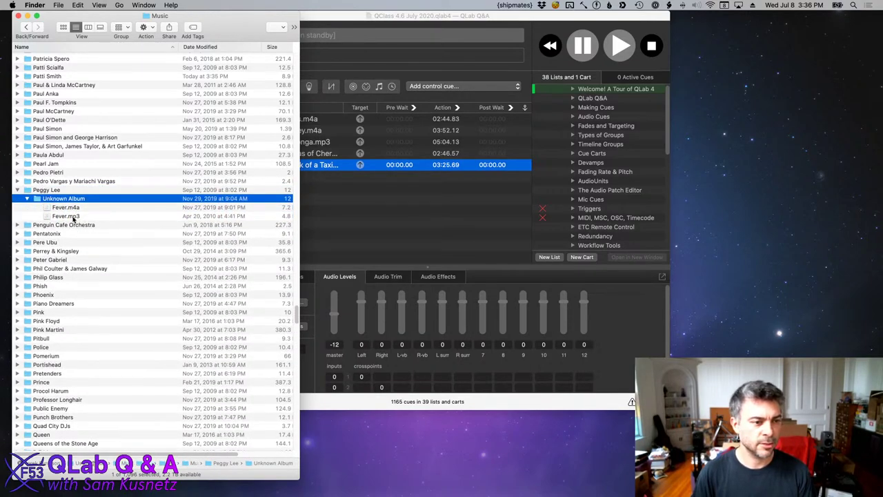
drag(74, 217, 351, 220)
key(Left)
key(Left)
key(Left)
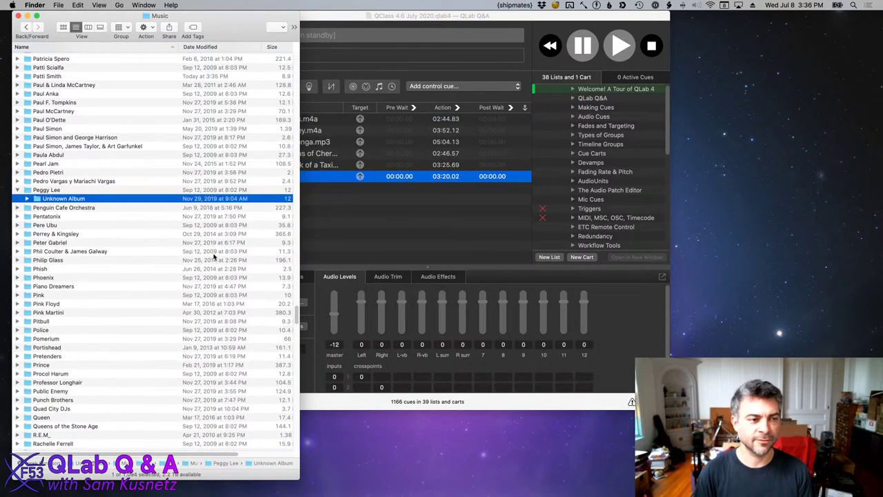
click(390, 208)
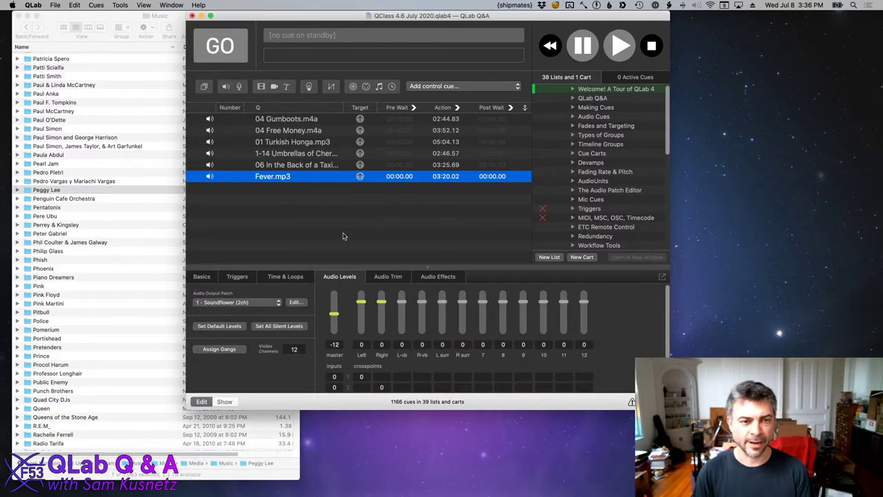
click(285, 219)
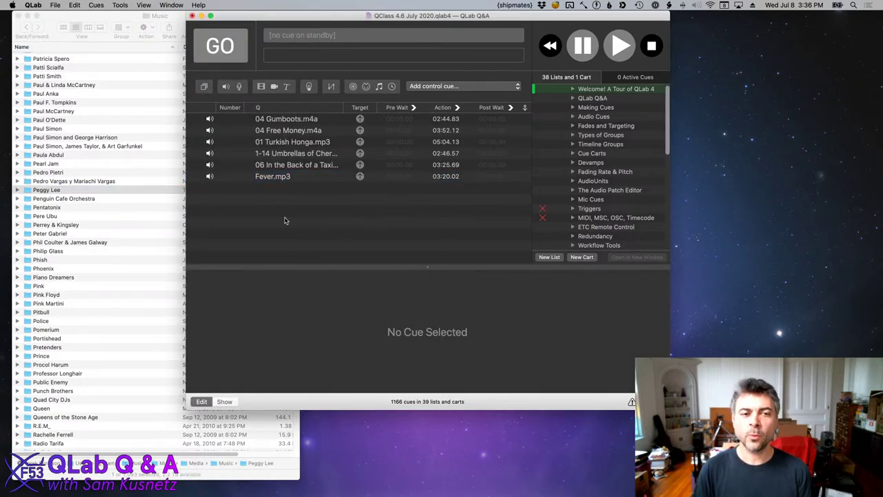
Set the Gumboots, Free Money, and Turkish Honga cues to Auto Follow.
click(324, 122)
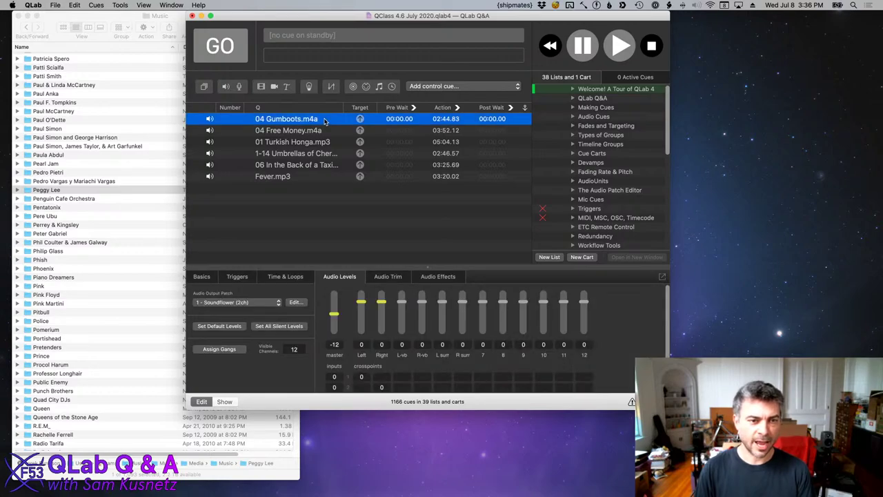
shift+click(307, 167)
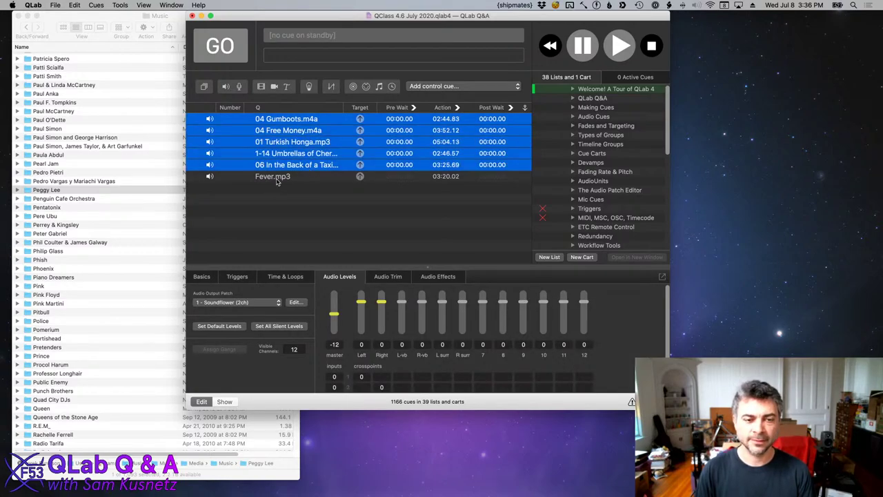
click(525, 119)
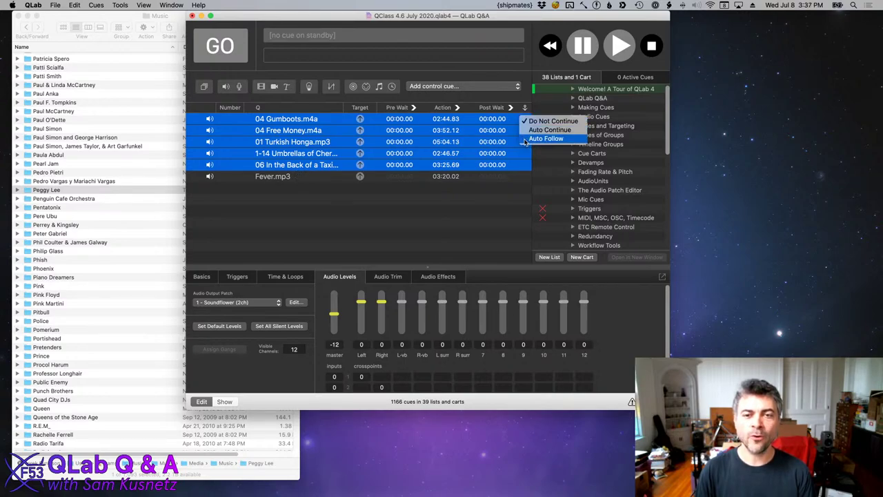
click(525, 142)
click(524, 130)
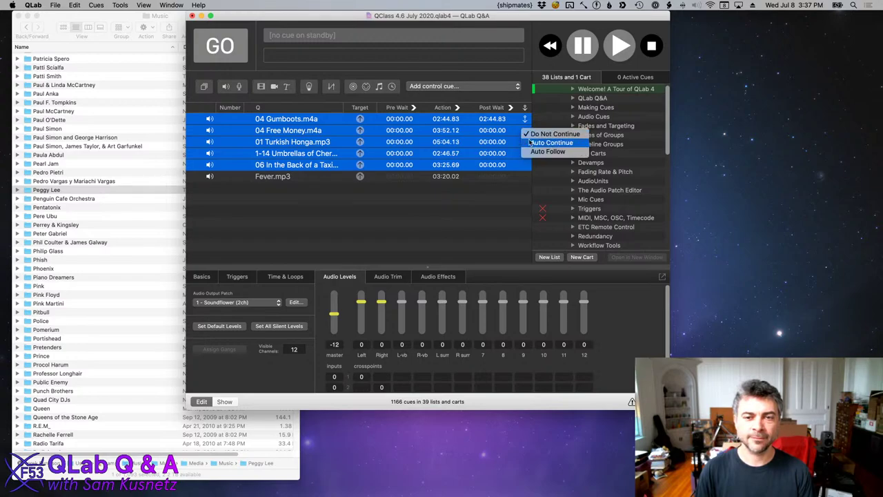
click(533, 152)
click(524, 141)
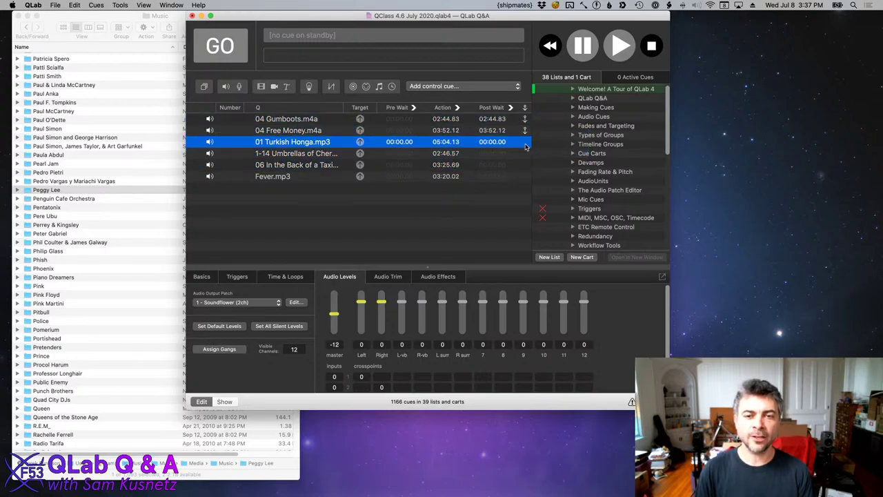
click(535, 166)
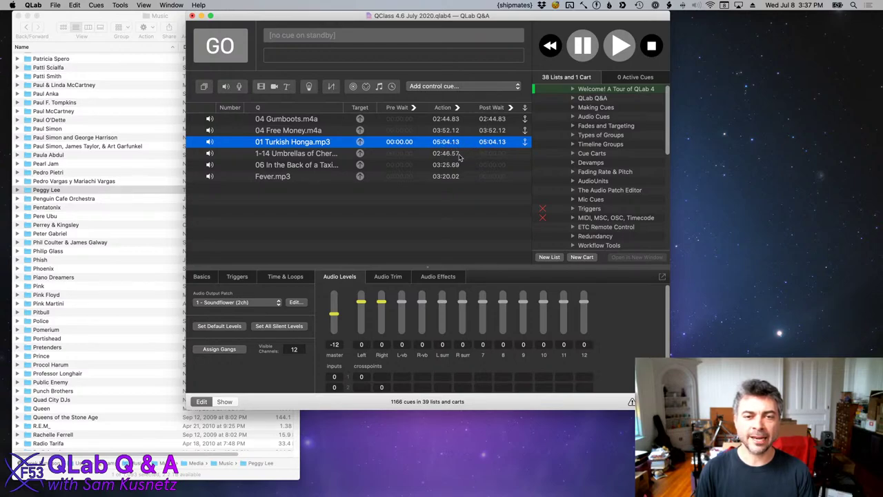
Set the Umbrellas of Cherbourg and In the Back of a Taxi cues to Auto Follow, leaving Fever.mp3 on Do Not Continue.
click(526, 154)
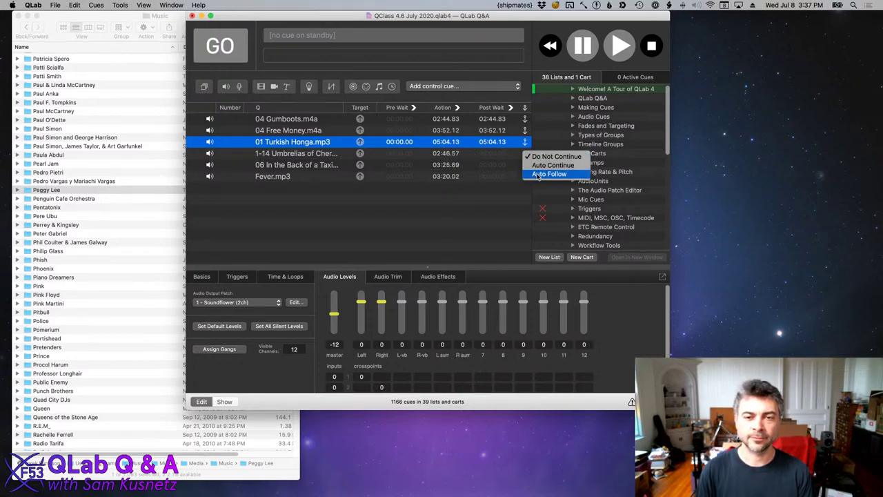
click(545, 171)
click(524, 164)
click(546, 185)
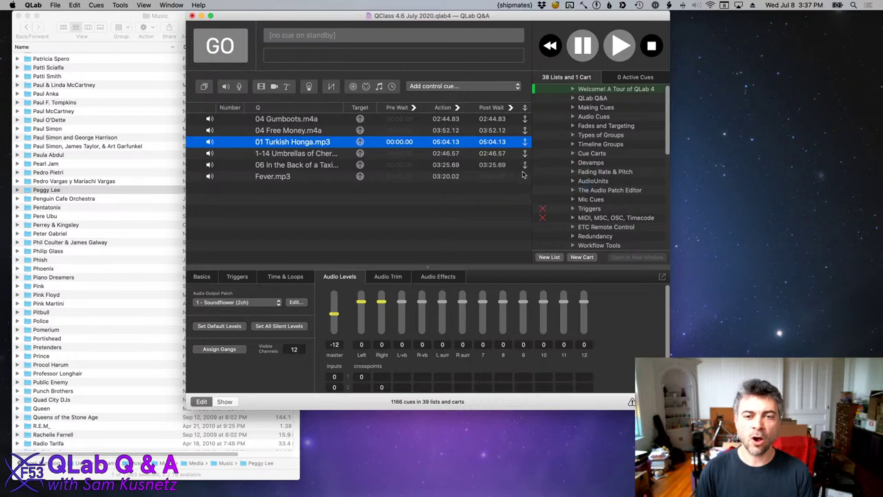
click(524, 176)
click(491, 179)
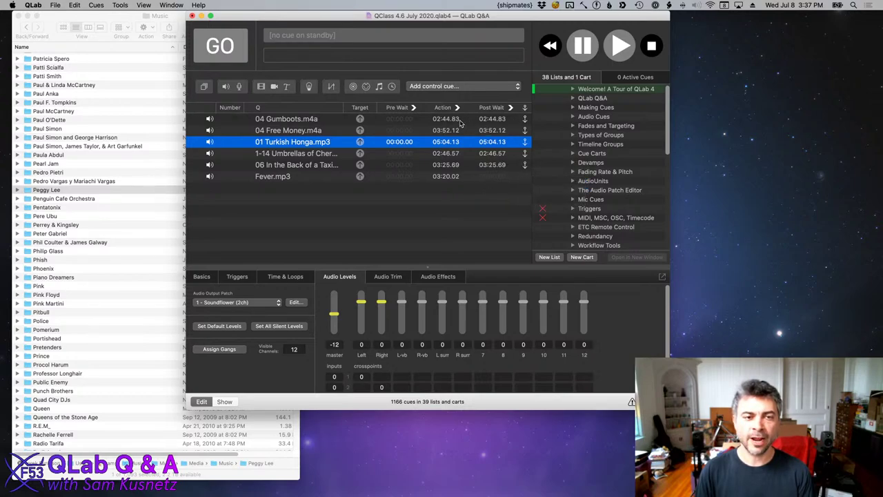
Put the 04 Gumboots.m4a cue on standby and select the 01 Turkish Honga.mp3 cue.
click(200, 120)
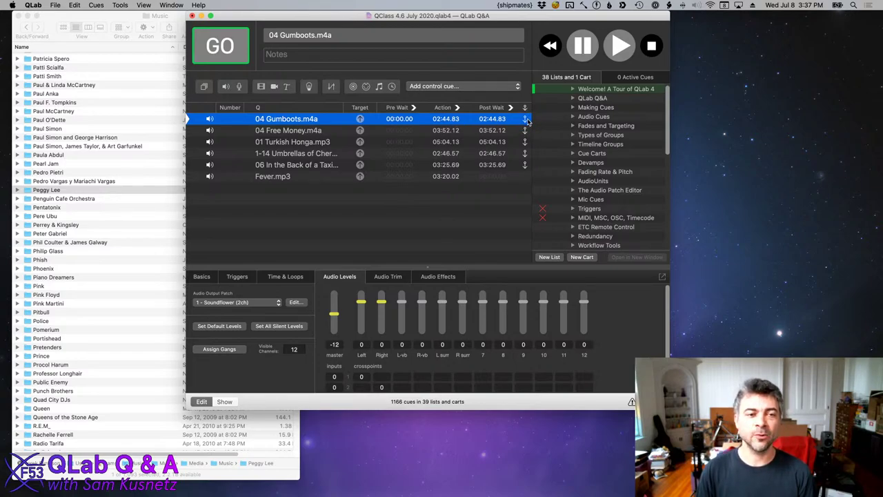
click(333, 131)
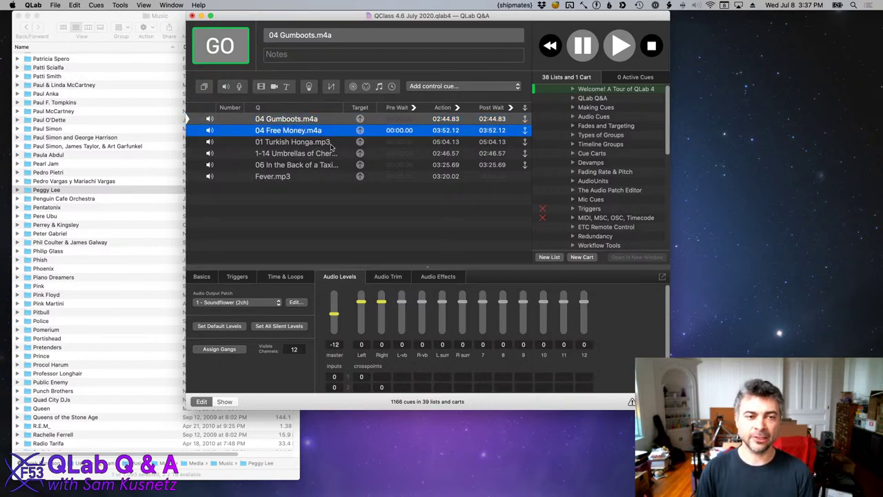
click(264, 144)
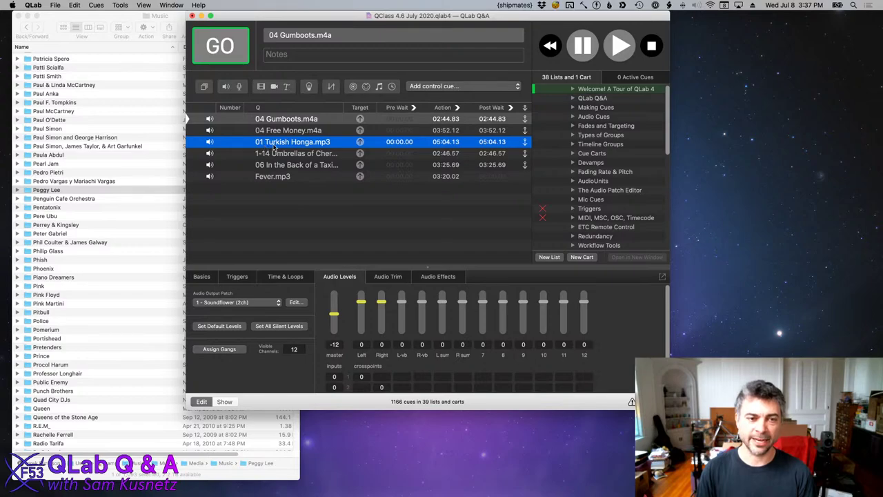
click(308, 156)
click(304, 166)
click(307, 177)
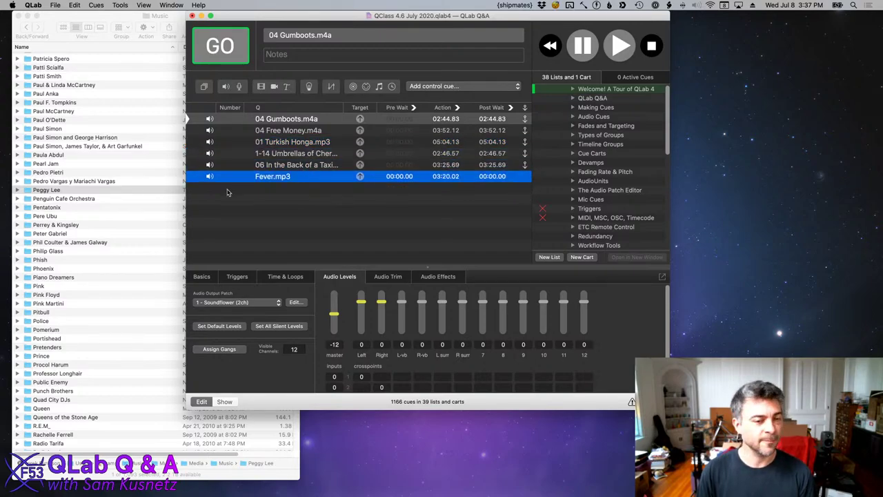
click(292, 196)
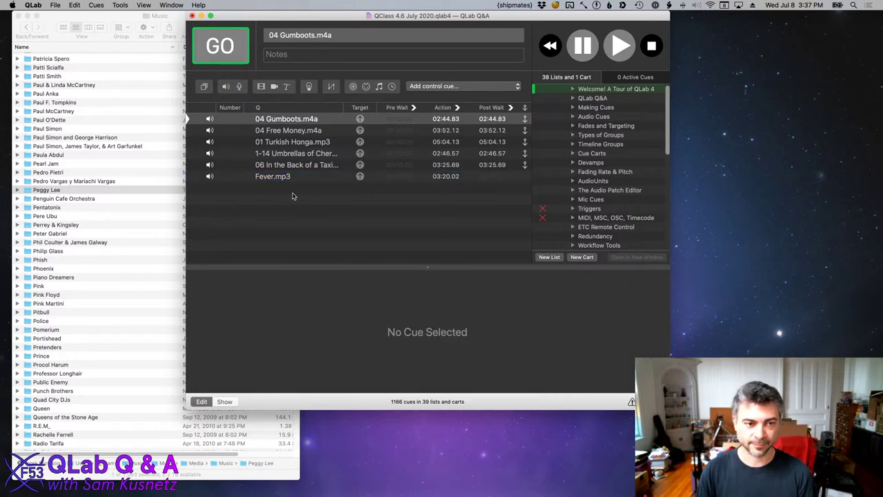
Add a memo cue below Fever.mp3 and name it "imaginary first cue of show".
click(416, 89)
click(418, 185)
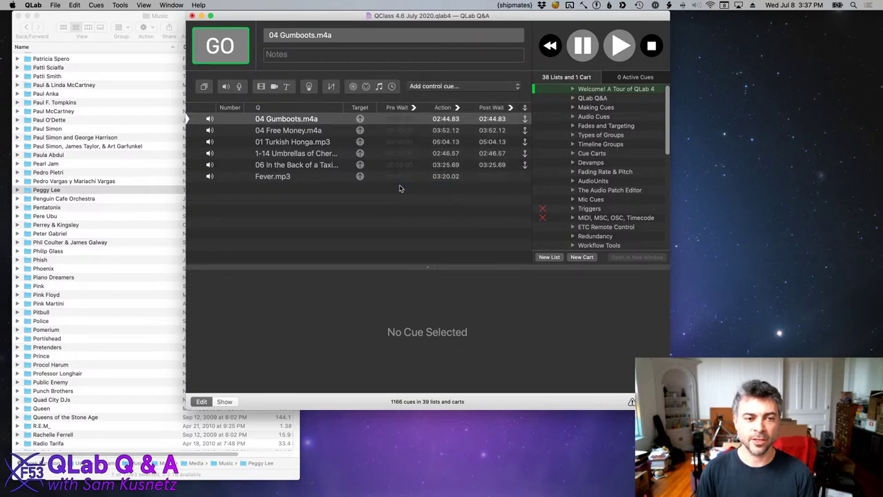
double_click(269, 192)
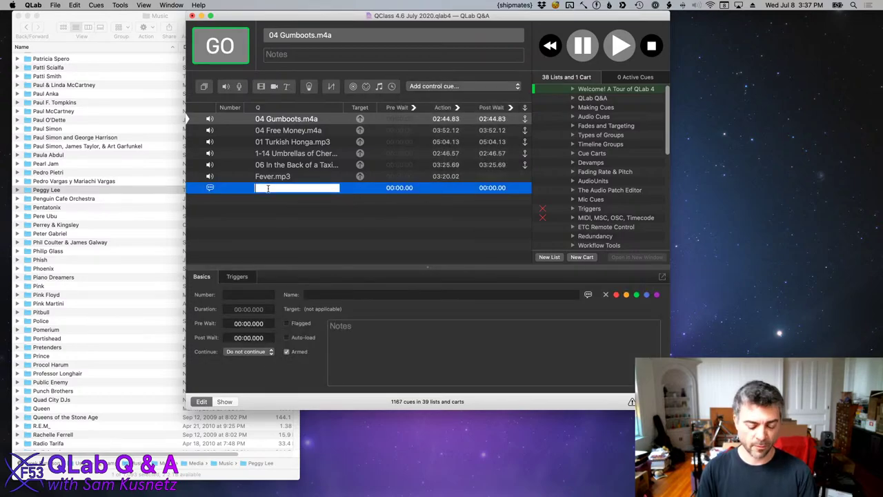
text(imagineary)
key(BackSpace)
key(BackSpace)
key(BackSpace)
key(BackSpace)
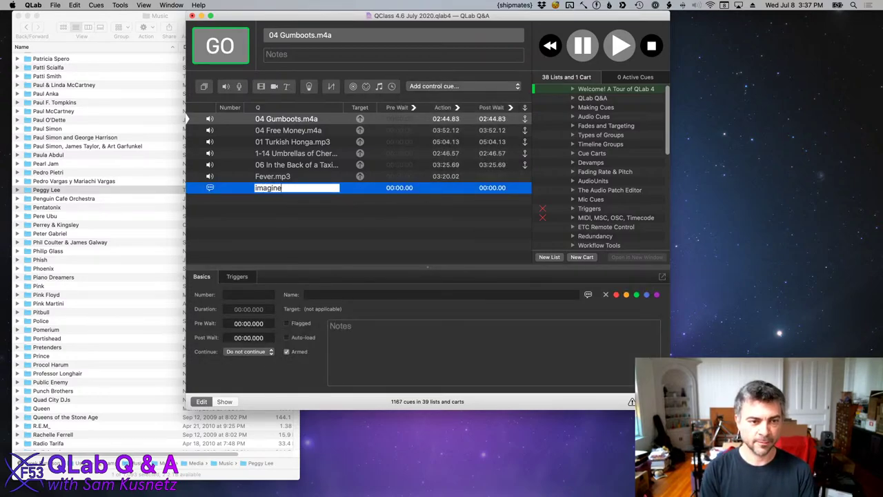
text(ary first cue of show)
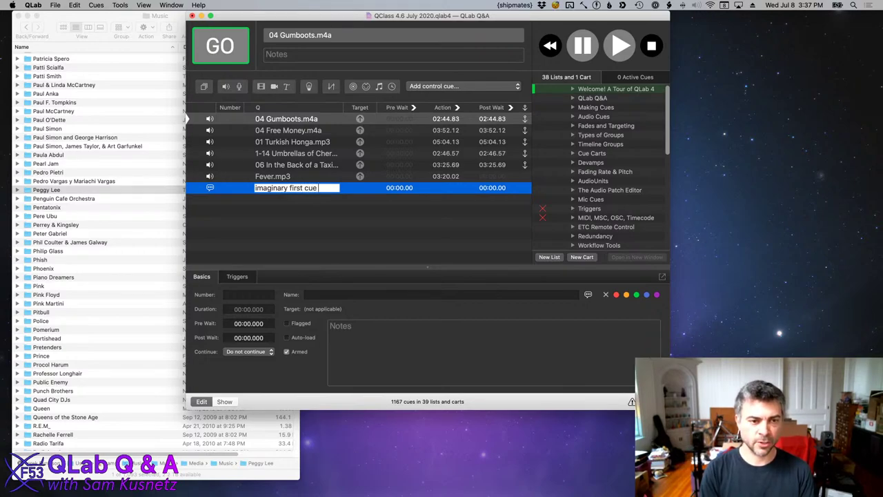
key(Return)
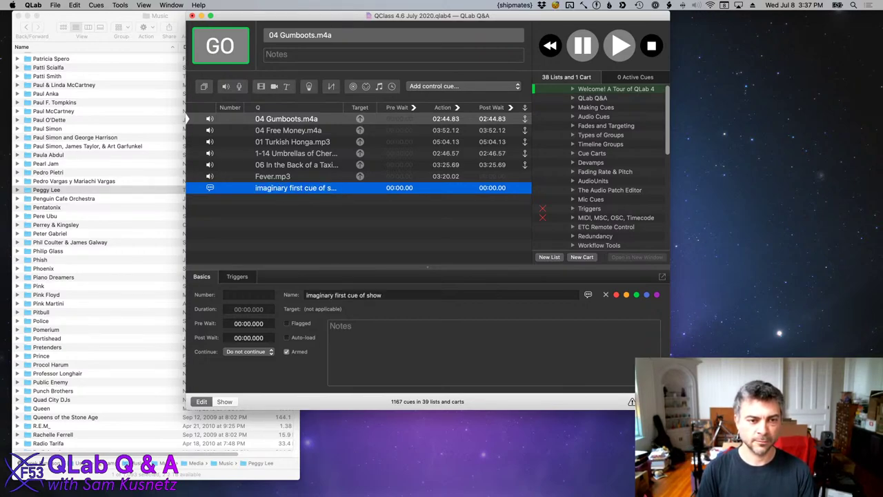
Shorten the memo cue's name to "first cue of show" and leave no cue selected.
double_click(269, 187)
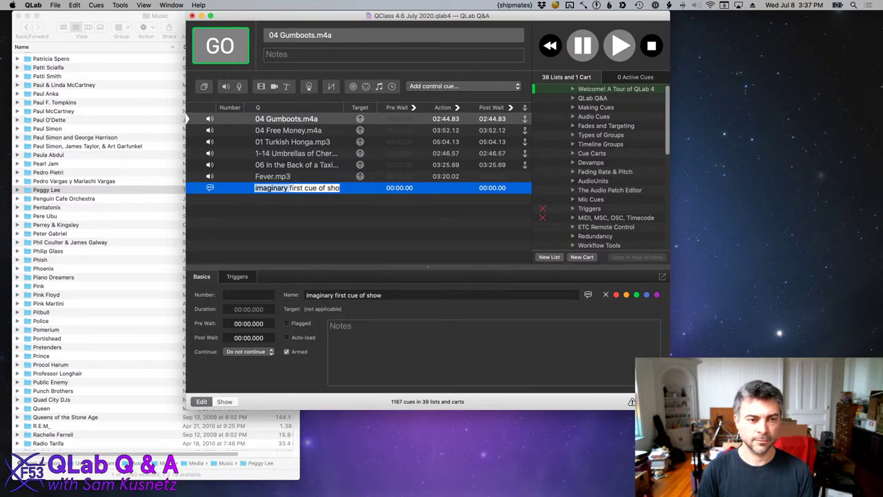
key(BackSpace)
key(Return)
click(275, 200)
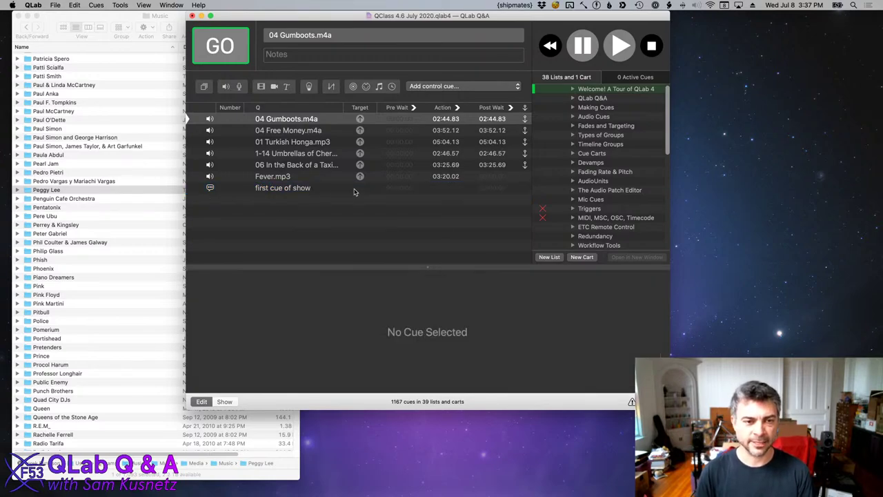
click(281, 195)
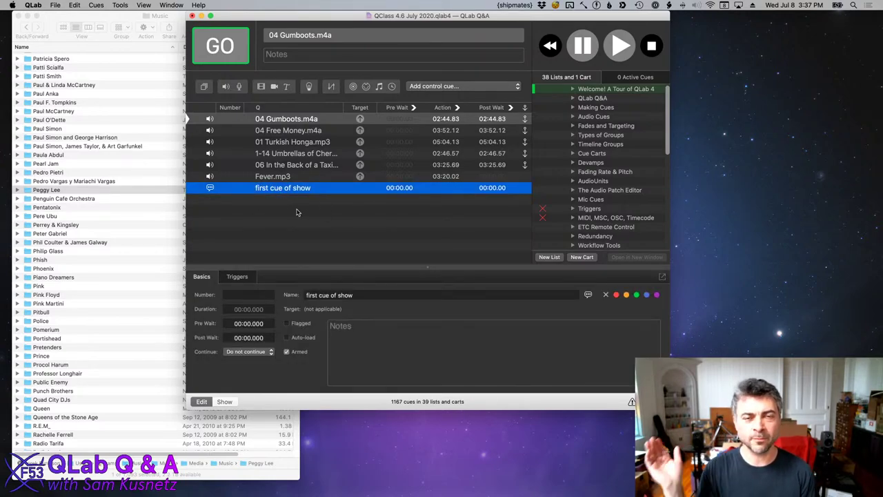
click(298, 211)
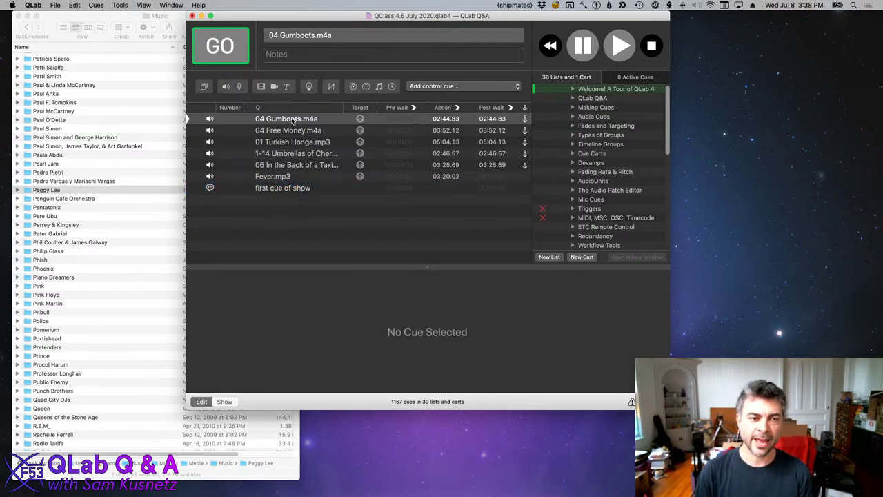
Lower the master audio level of all six music cues, from 04 Gumboots.m4a through Fever.mp3, to silence.
click(273, 118)
shift+click(302, 176)
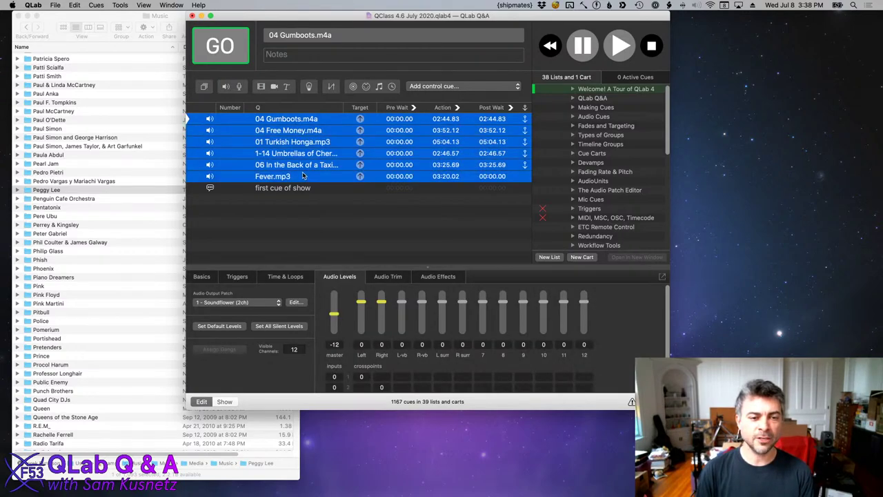
drag(334, 314, 341, 362)
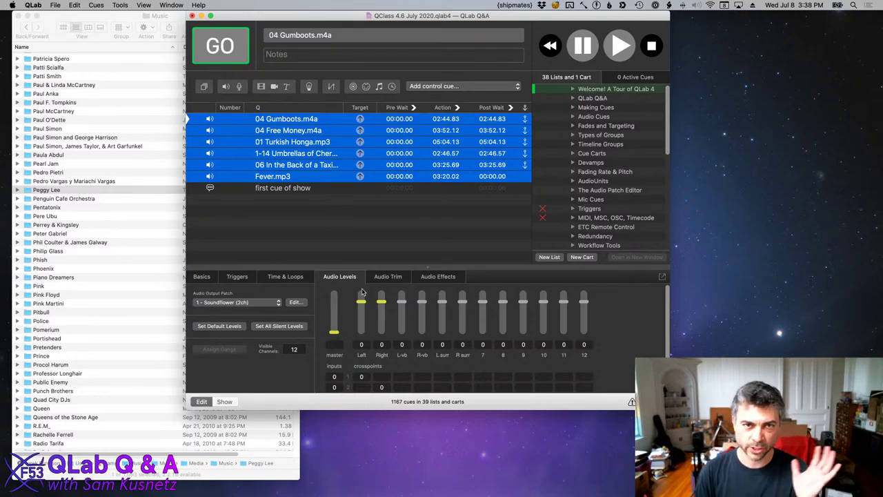
click(226, 224)
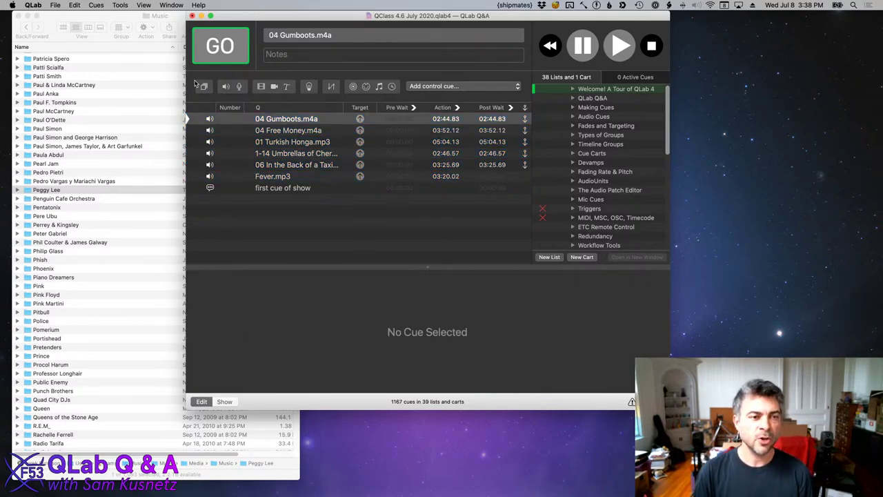
Run the playlist from 04 Gumboots.m4a to check where the playhead goes, and stop all playback.
click(200, 119)
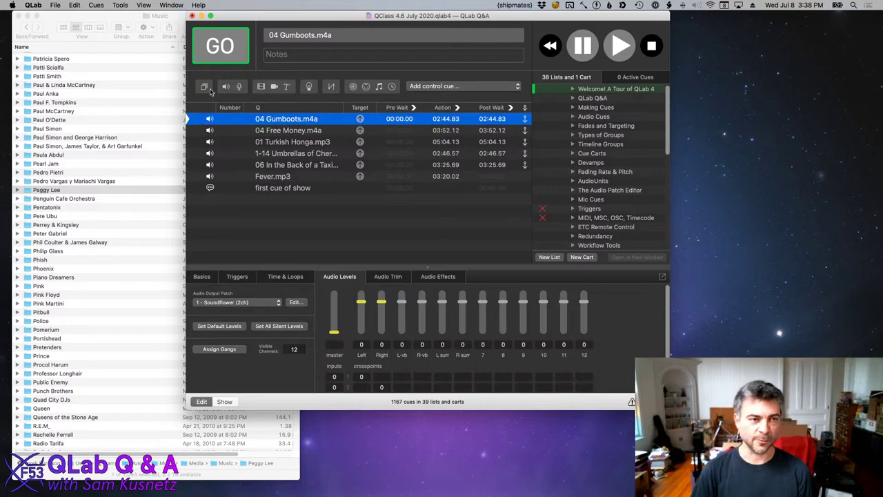
click(223, 56)
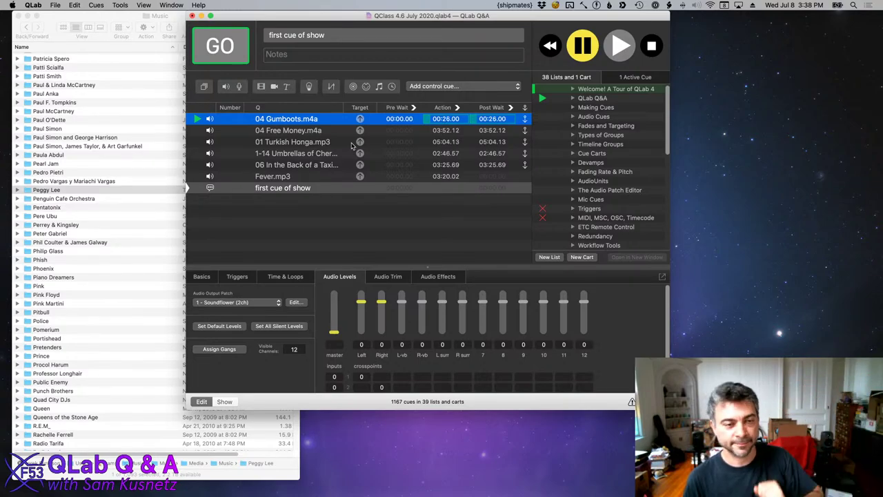
click(198, 189)
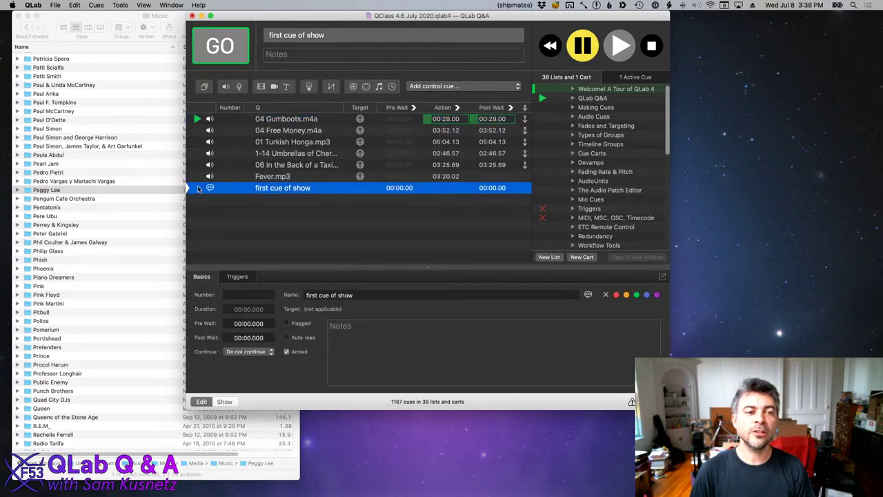
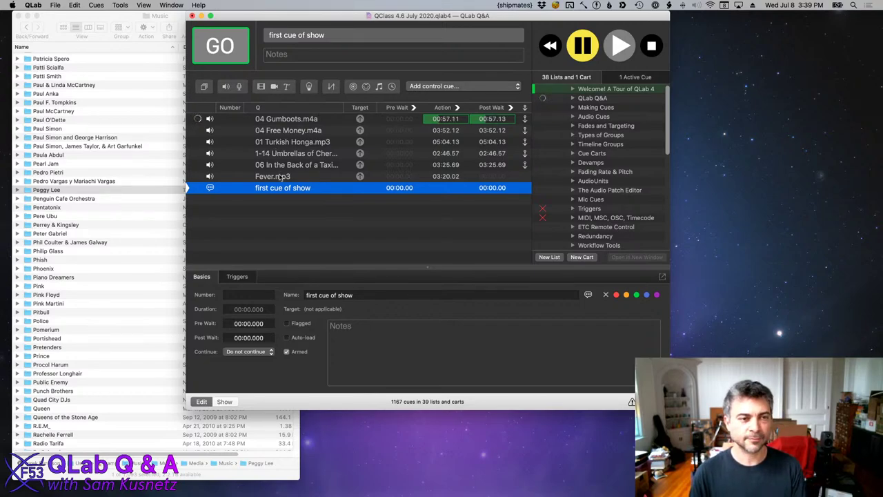
key(Escape)
click(287, 211)
click(299, 178)
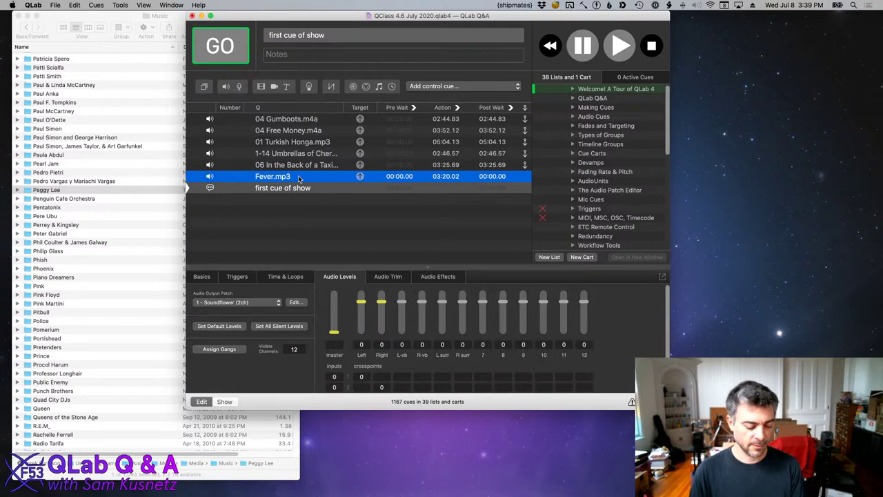
click(297, 209)
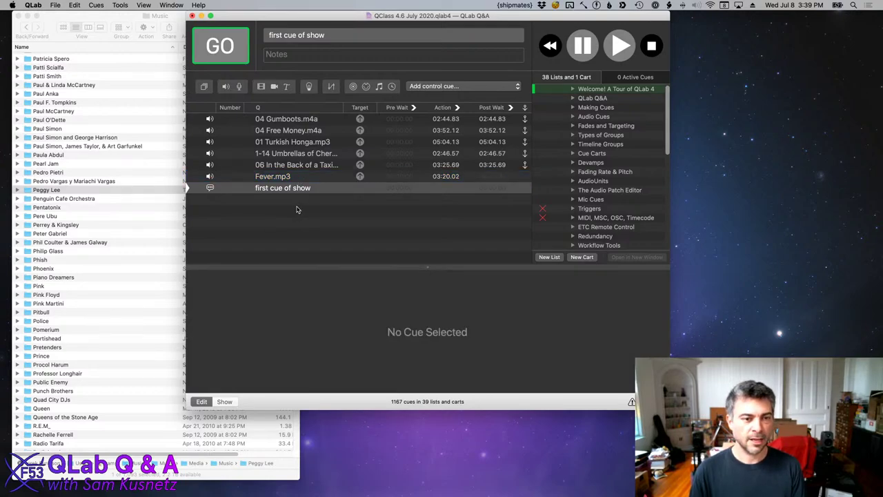
Add a group cue at the end of the list with its mode set to Start first child and go to next cue.
click(204, 88)
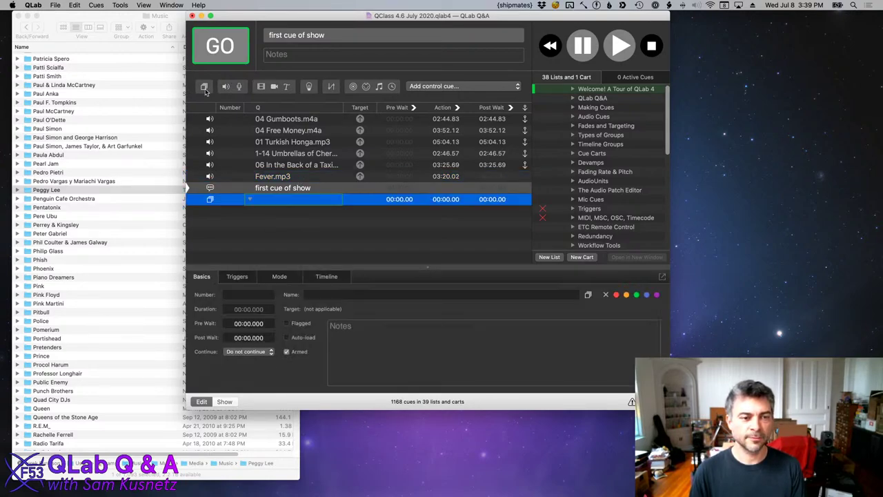
click(277, 278)
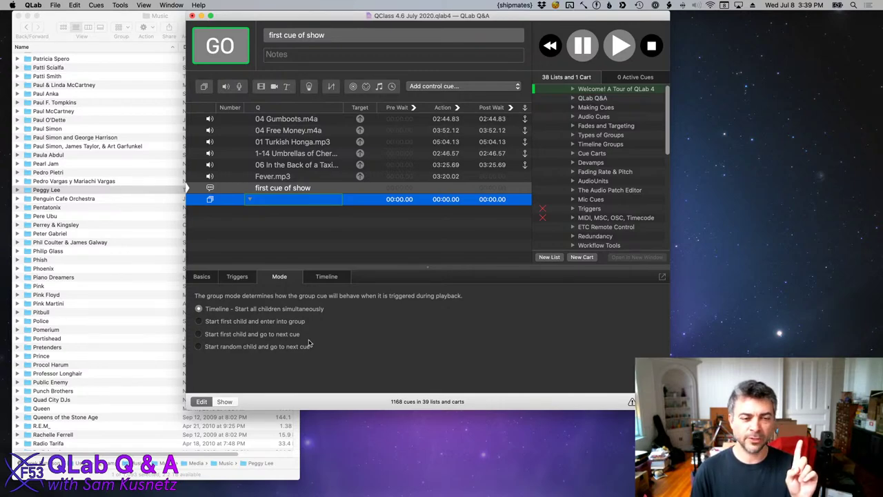
click(199, 334)
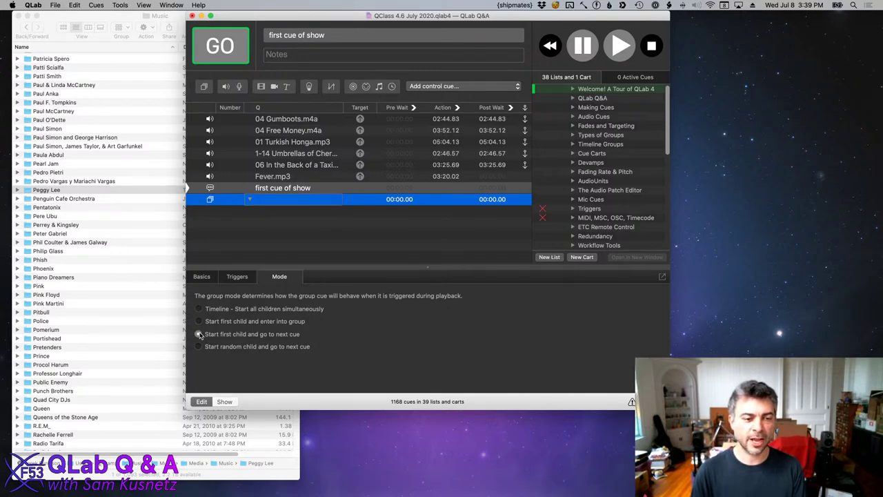
click(296, 218)
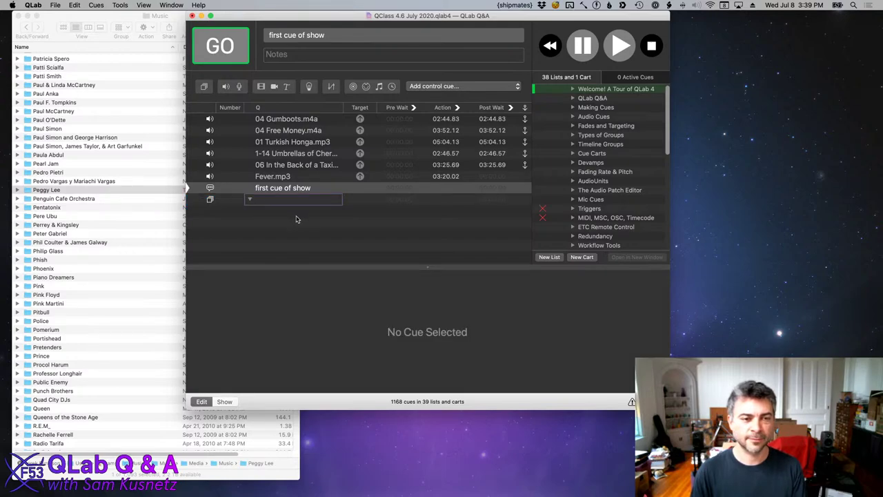
Move the six music cues, 04 Gumboots.m4a through Fever.mp3, into the empty group cue.
click(291, 179)
shift+click(295, 121)
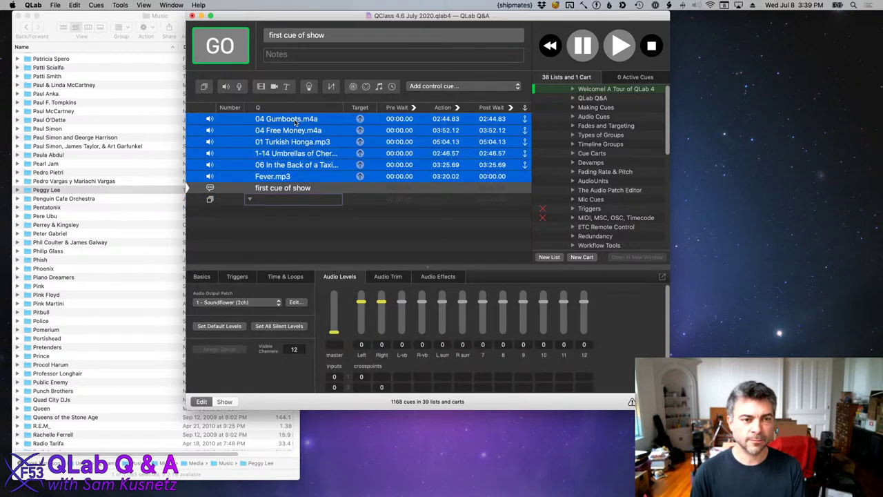
drag(289, 121, 312, 207)
click(320, 229)
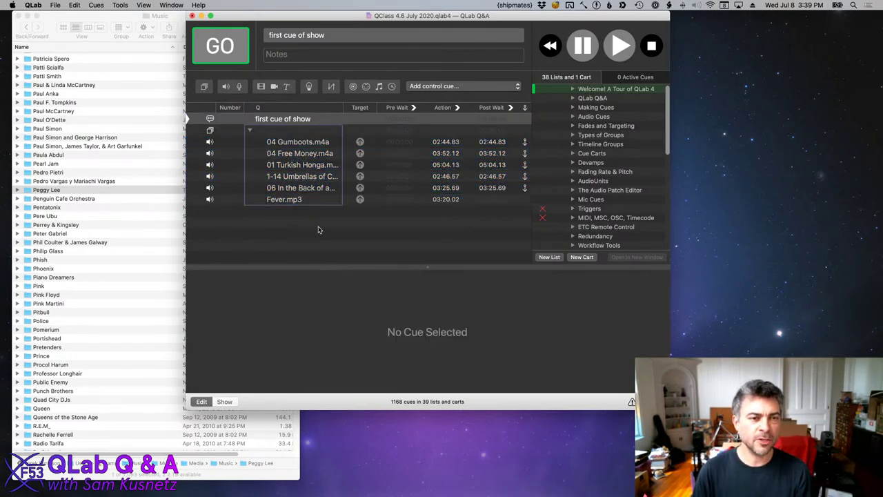
Name the group cue "preshow music" and move it above the "first cue of show" memo cue.
double_click(311, 130)
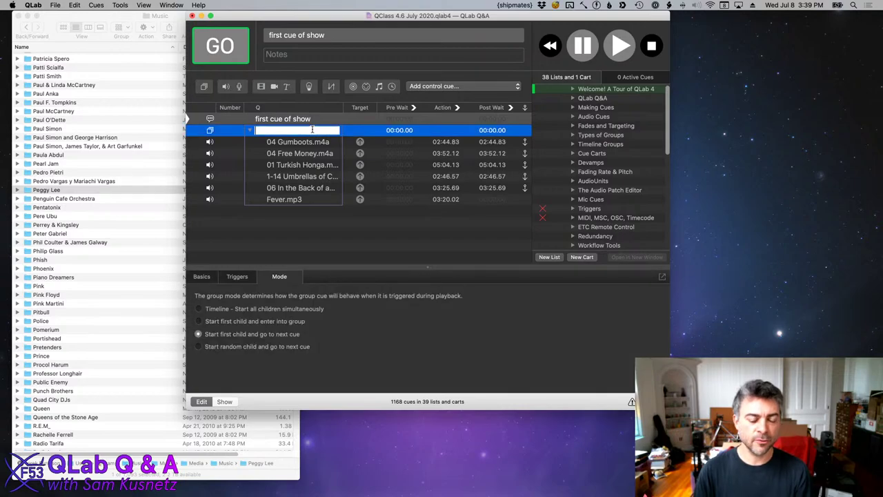
text(preshow cm)
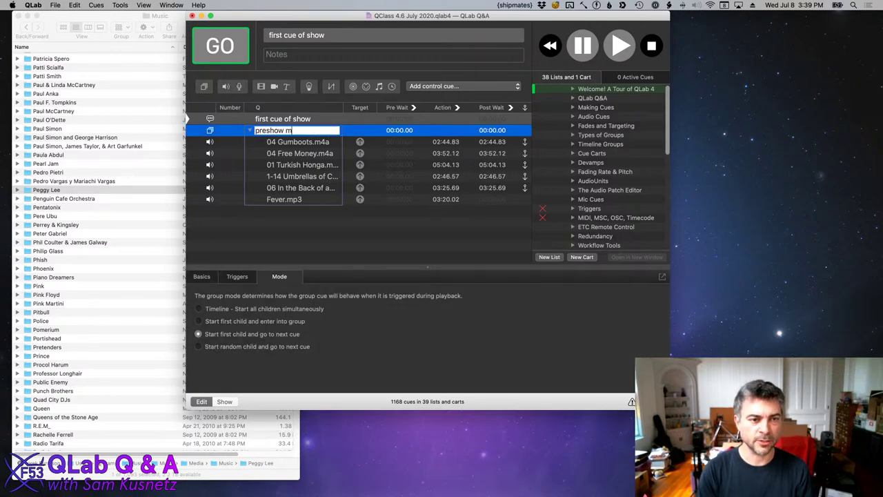
text(usic)
key(Return)
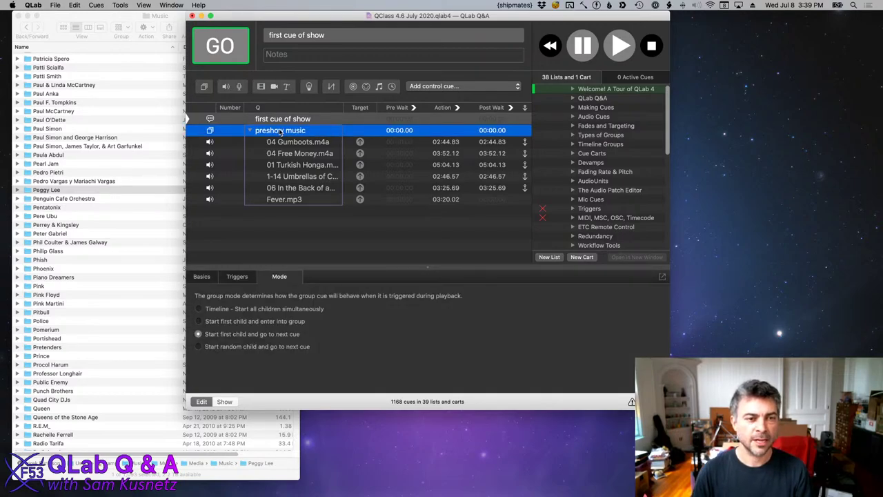
drag(279, 131, 295, 119)
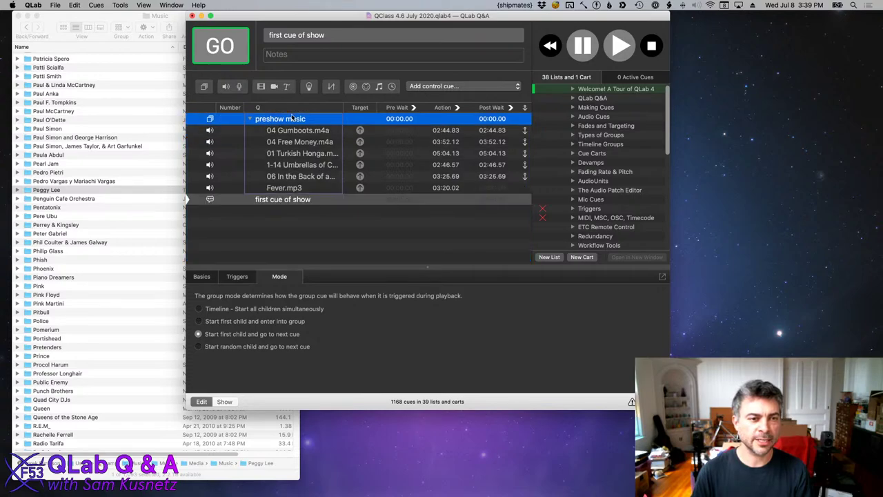
Put the preshow music group on standby, start it, and leave no cue selected.
click(201, 119)
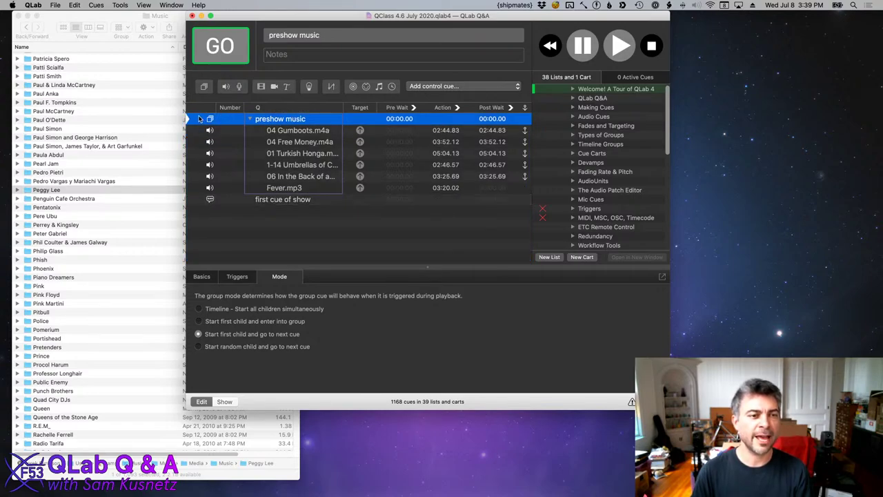
click(236, 54)
click(261, 251)
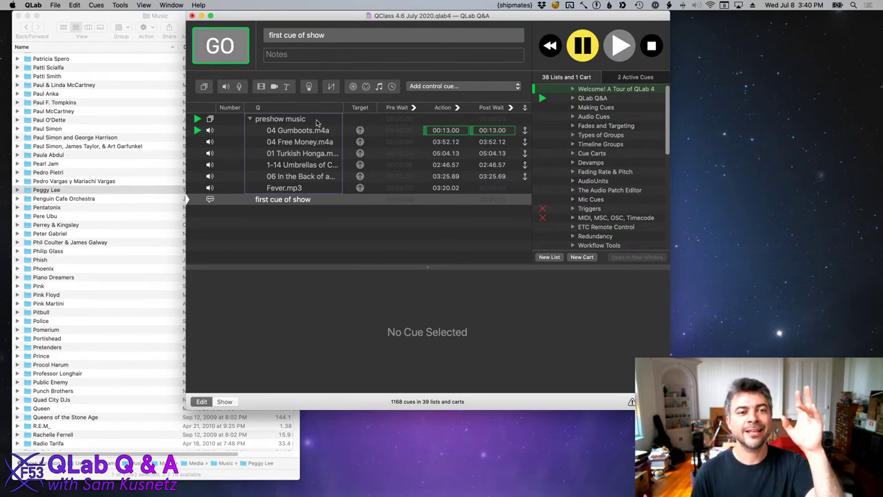
Add a fade cue targeting the preshow music group, with its master level at -INF and Stop target when done enabled.
click(332, 87)
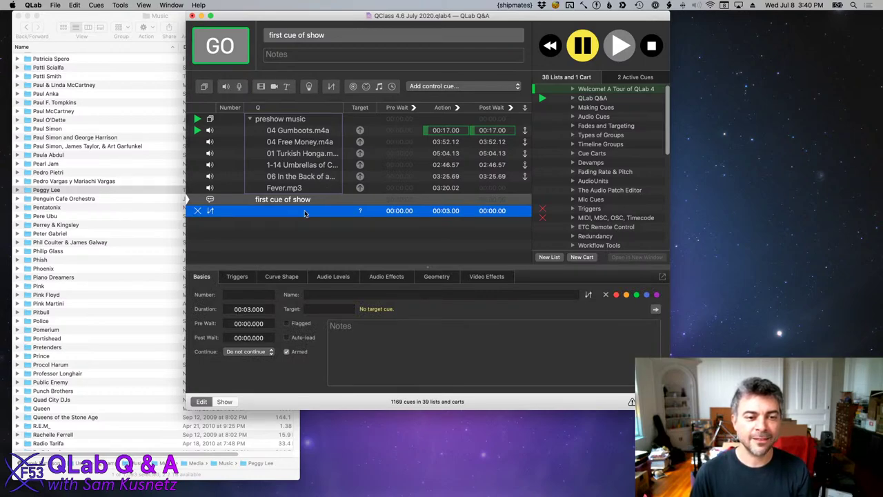
drag(275, 121, 287, 212)
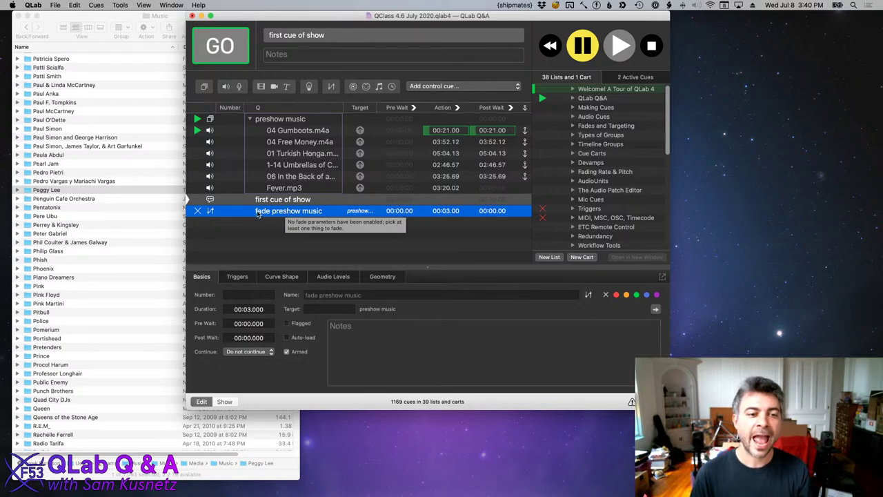
click(339, 277)
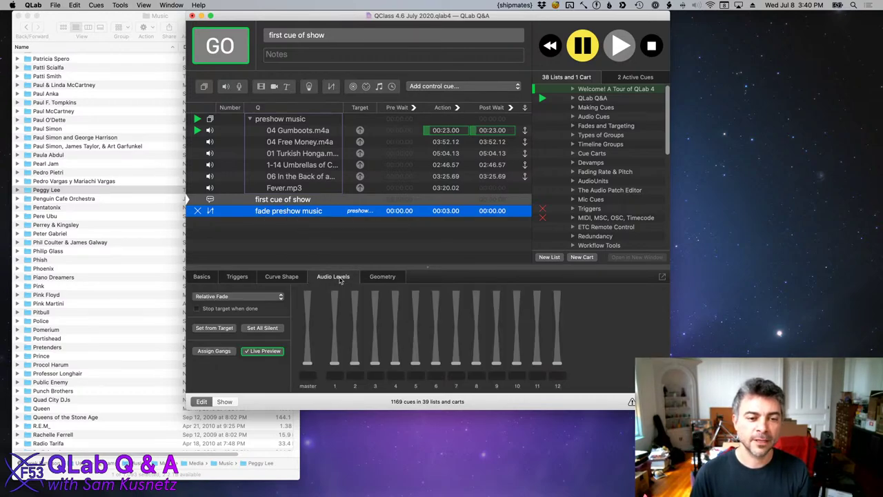
click(309, 361)
drag(311, 364, 311, 373)
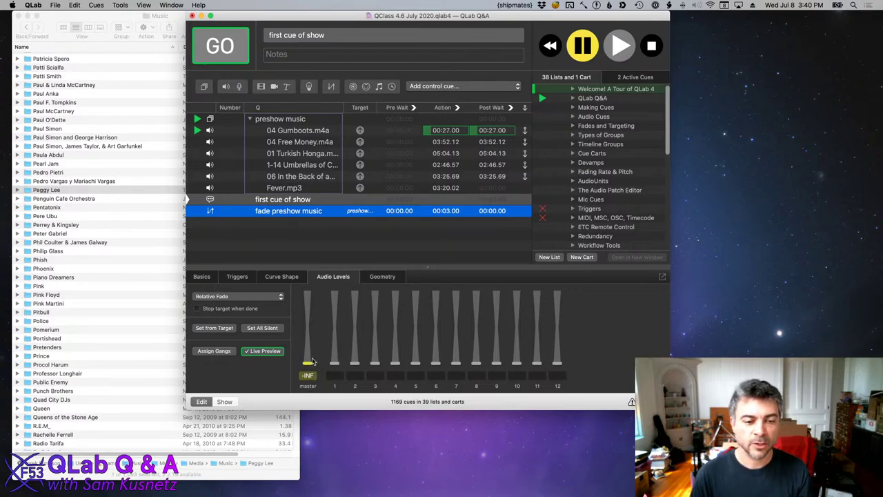
click(197, 309)
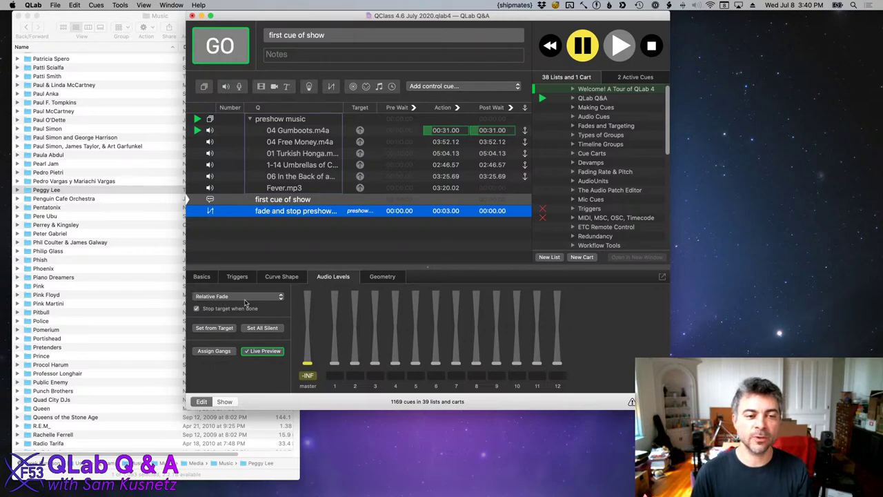
Move the fade cue above the "first cue of show" memo and name it "end of preshow".
drag(274, 214, 241, 199)
key(Return)
text(end of )
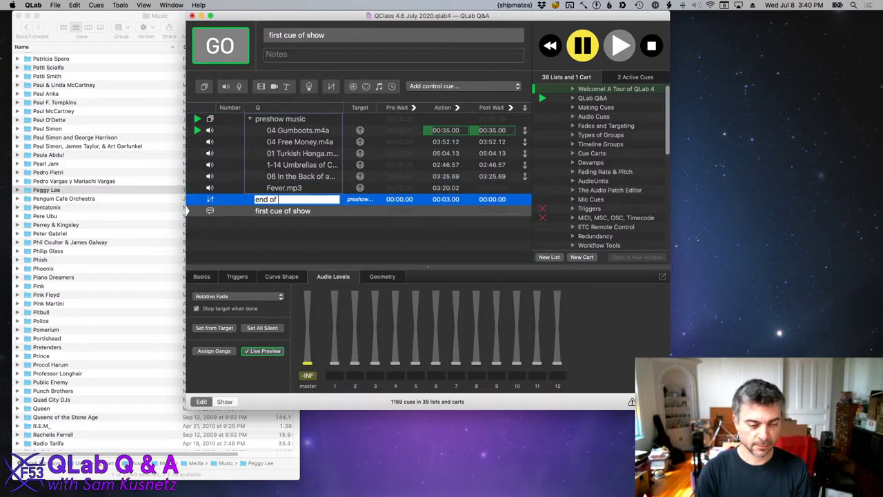
text(preshow)
key(Return)
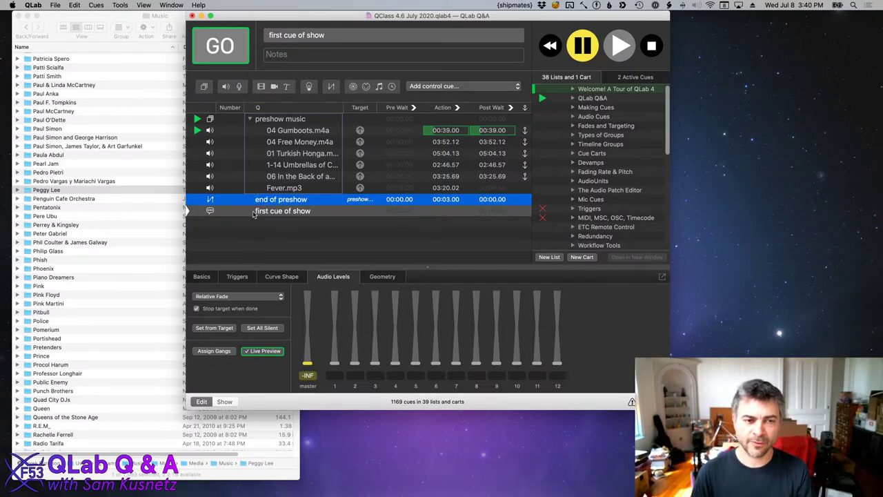
Stop playback and restart the preshow music group from standby, running the "end of preshow" fade on it.
key(Escape)
click(195, 122)
key(space)
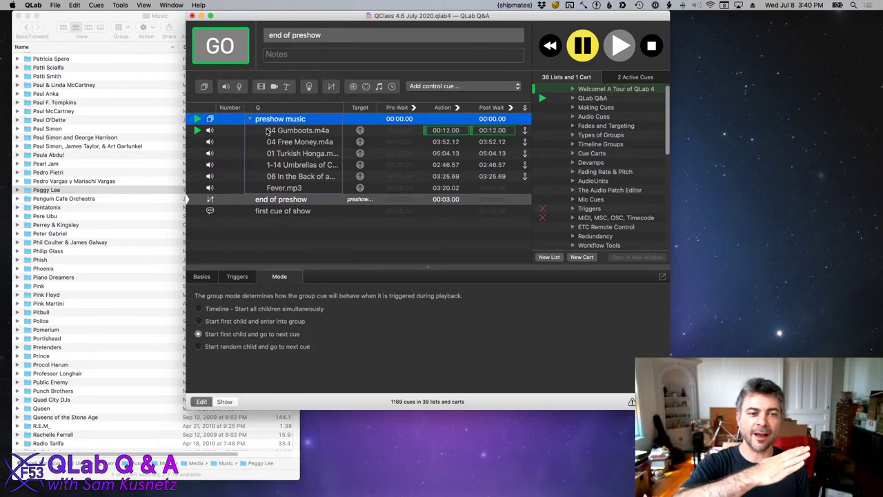
key(space)
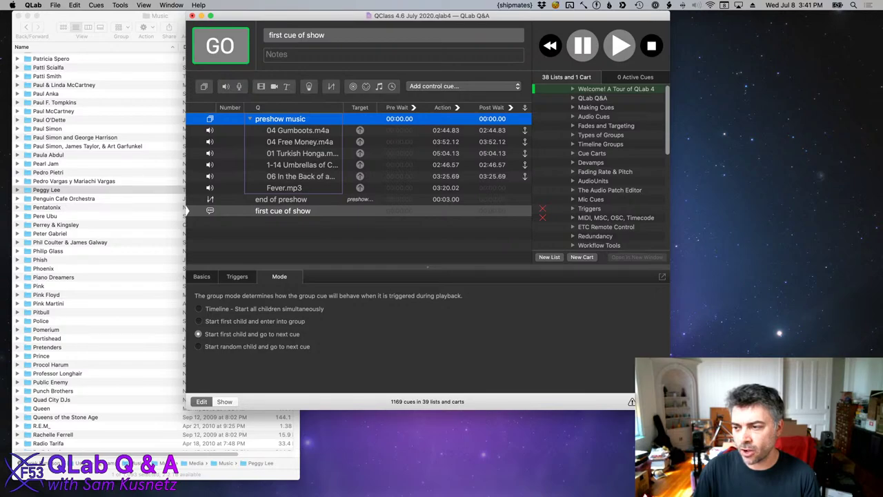
With the first five music cues selected, switch the fifth one to Auto Continue in the cue list and back to Auto Follow.
click(511, 130)
shift+click(516, 177)
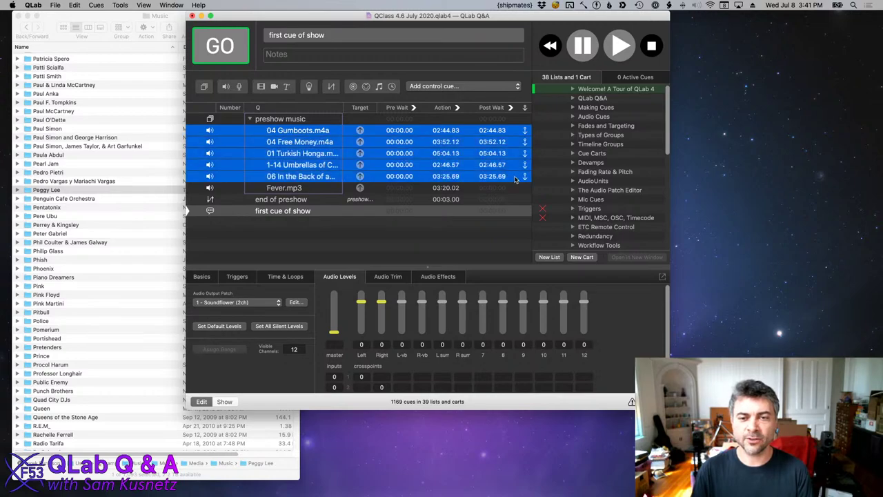
click(525, 176)
click(526, 174)
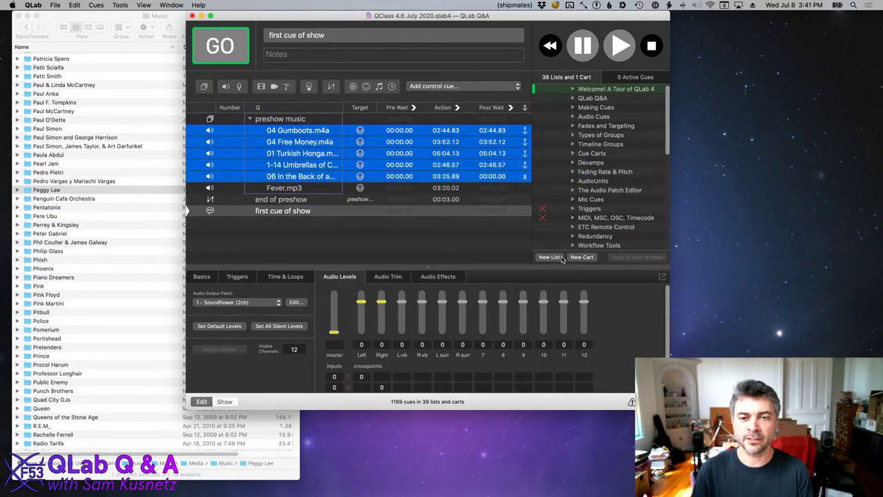
click(525, 177)
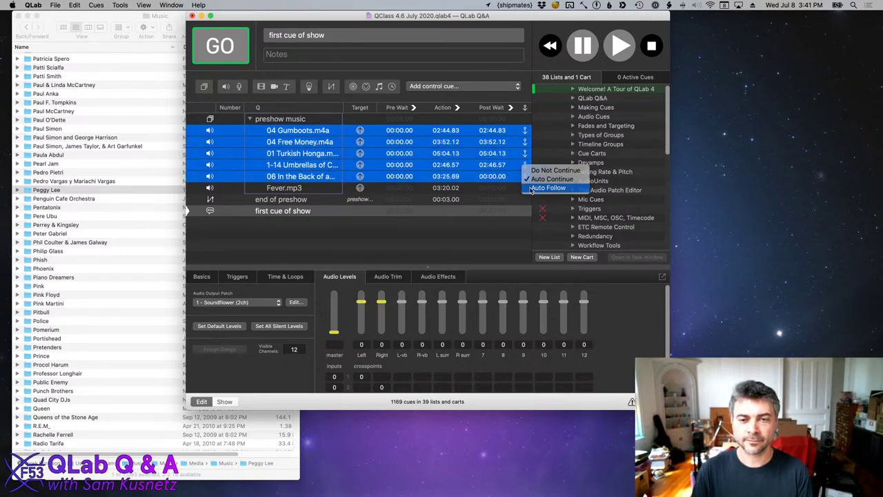
click(538, 187)
click(492, 223)
Switch the first five music cues together to Auto-continue, to Do not continue, and back to Auto-follow, leaving no cue selected.
click(432, 177)
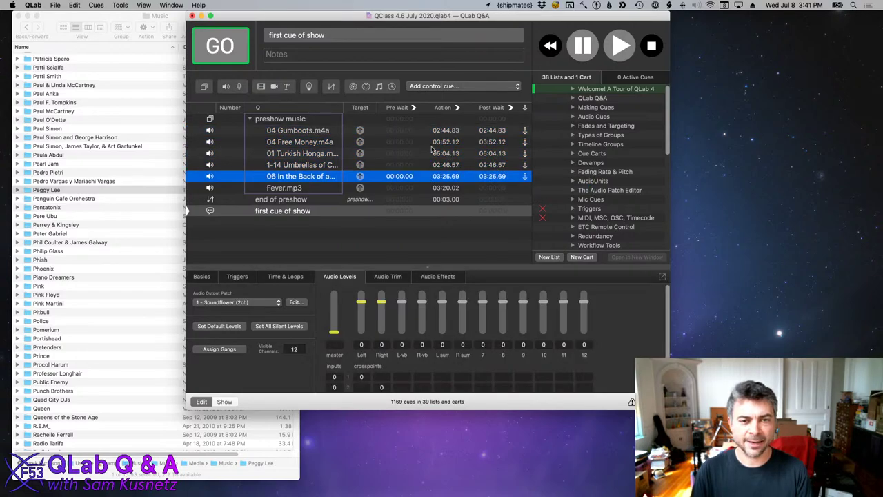
shift+click(439, 131)
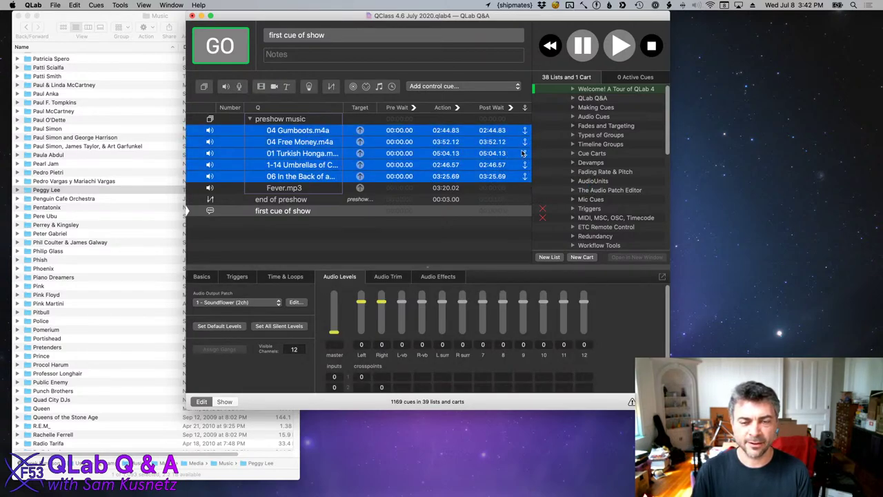
click(208, 279)
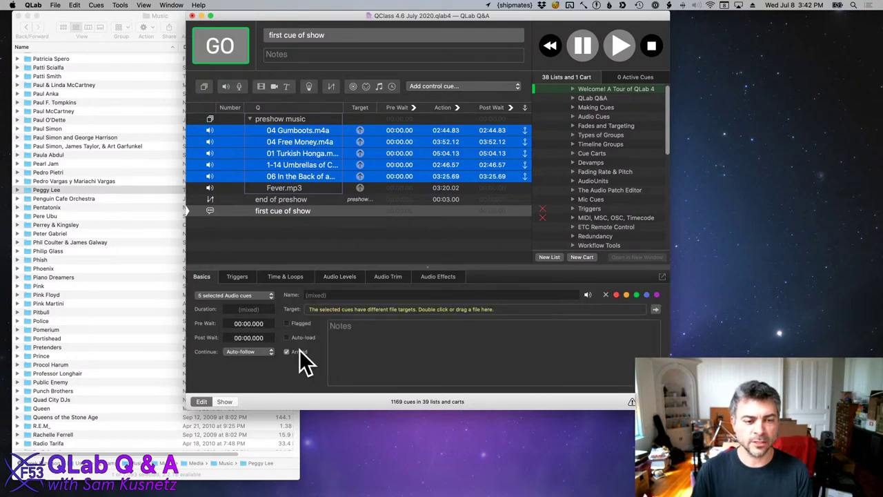
click(262, 351)
click(261, 344)
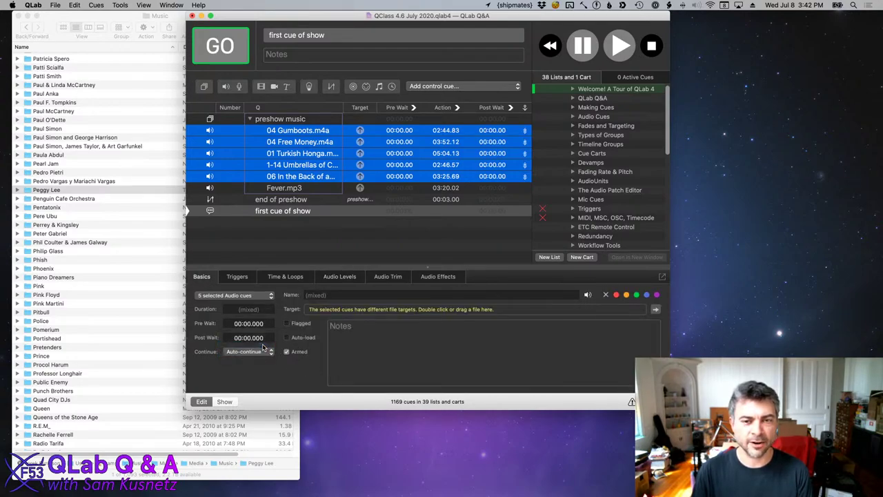
click(263, 352)
click(263, 343)
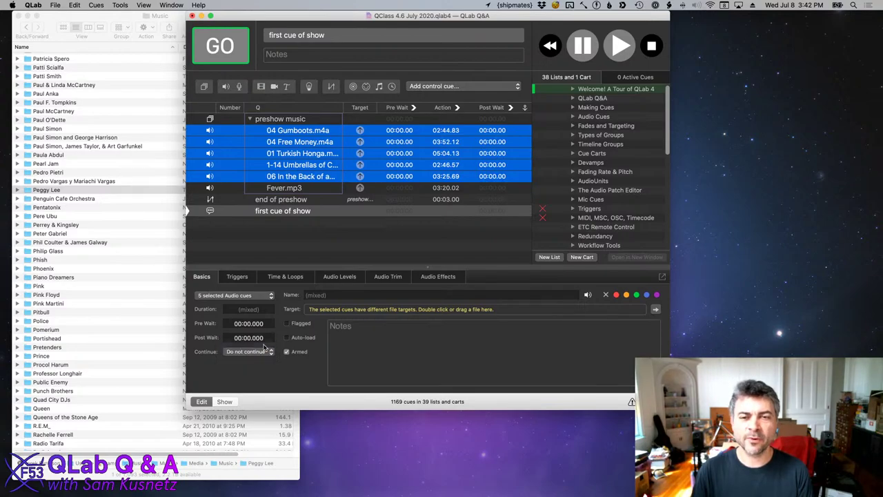
click(264, 351)
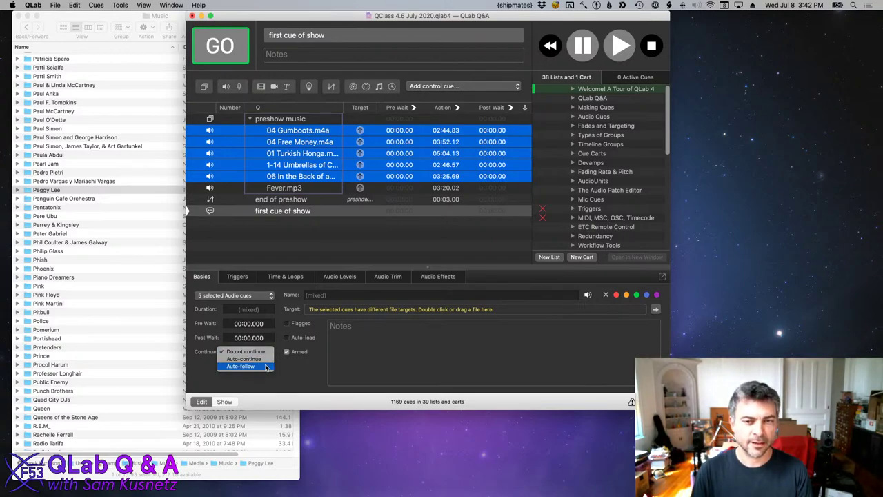
click(265, 368)
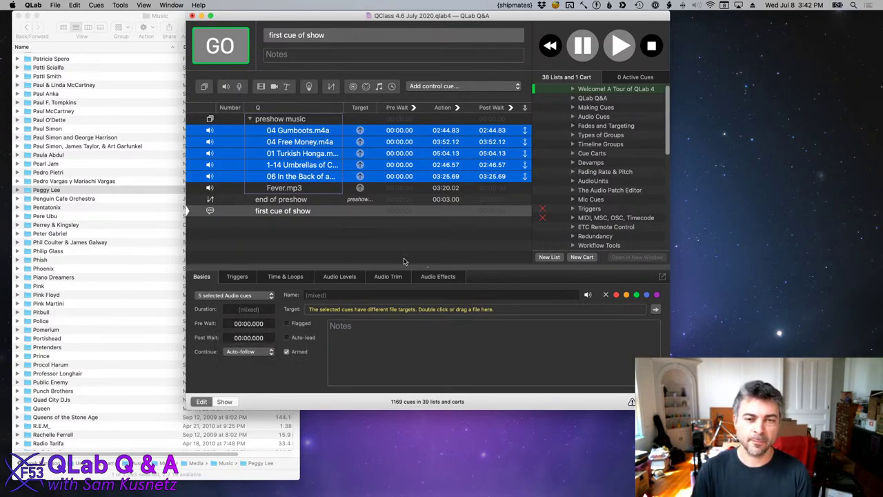
click(525, 142)
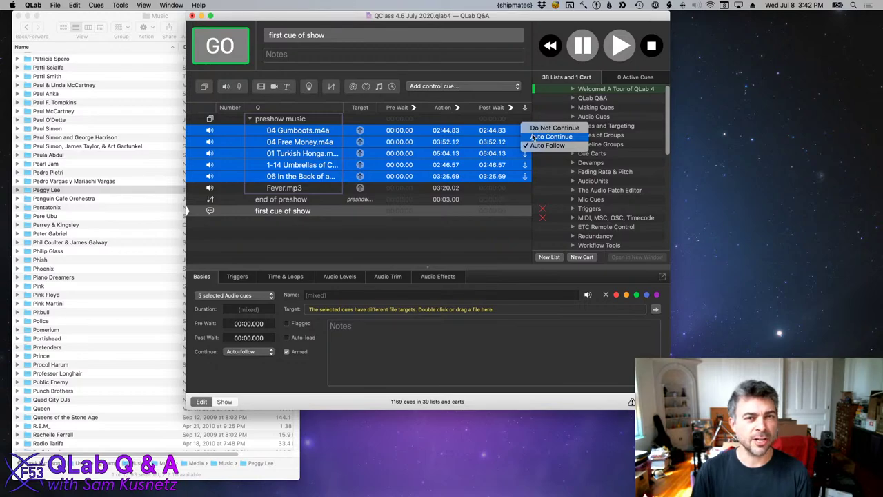
click(507, 155)
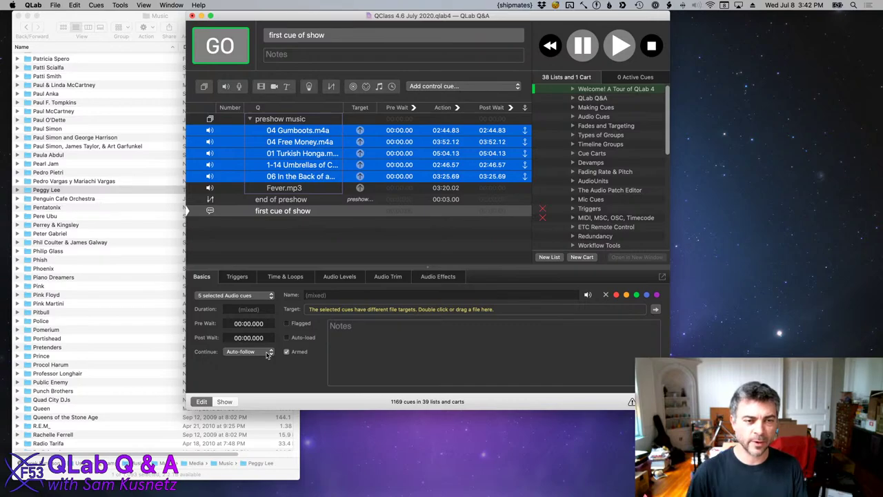
click(425, 233)
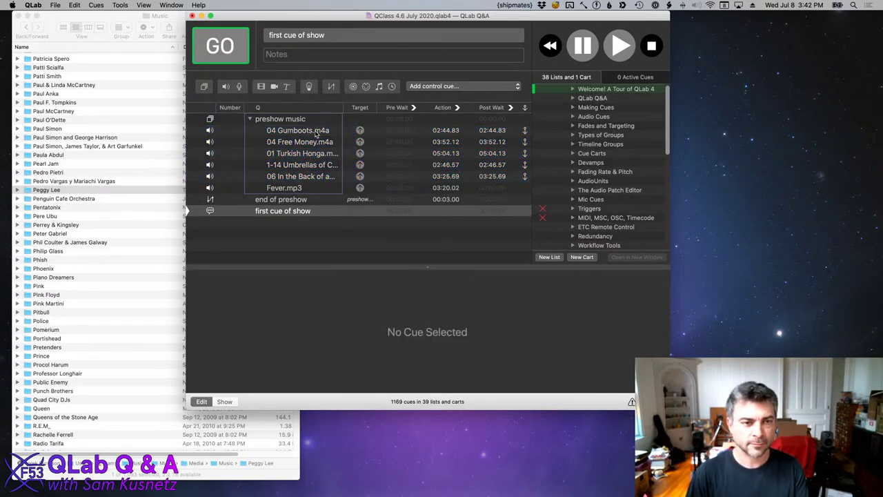
Copy the 04 Gumboots.m4a cue to the end of the list and set the copy to Do Not Continue.
drag(316, 134, 333, 242)
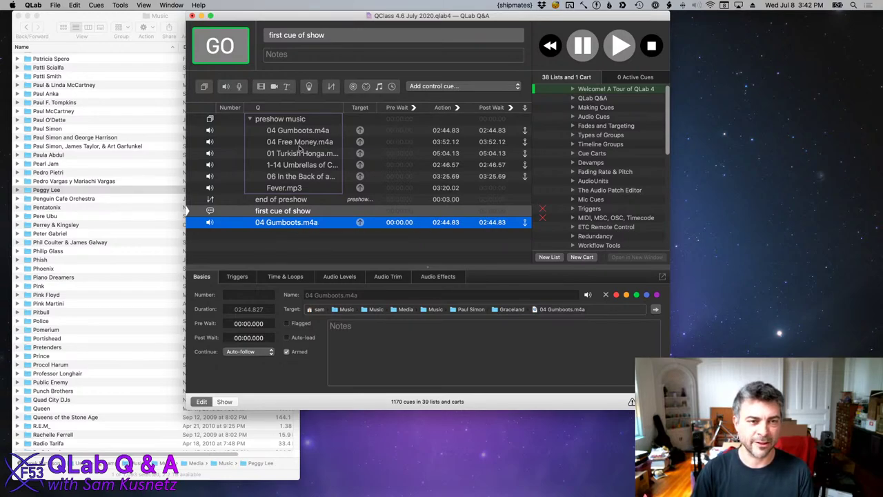
click(527, 225)
click(536, 209)
click(483, 243)
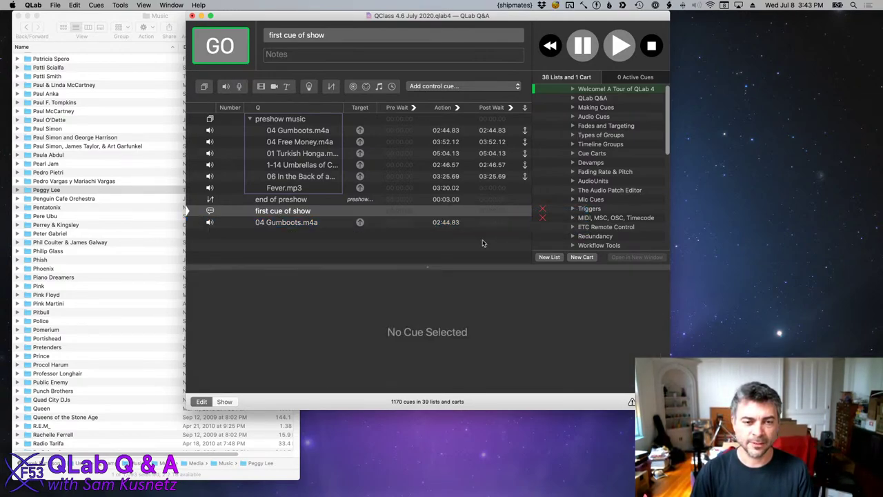
Add a wait cue at the end of the list and run it from standby.
click(447, 86)
click(351, 209)
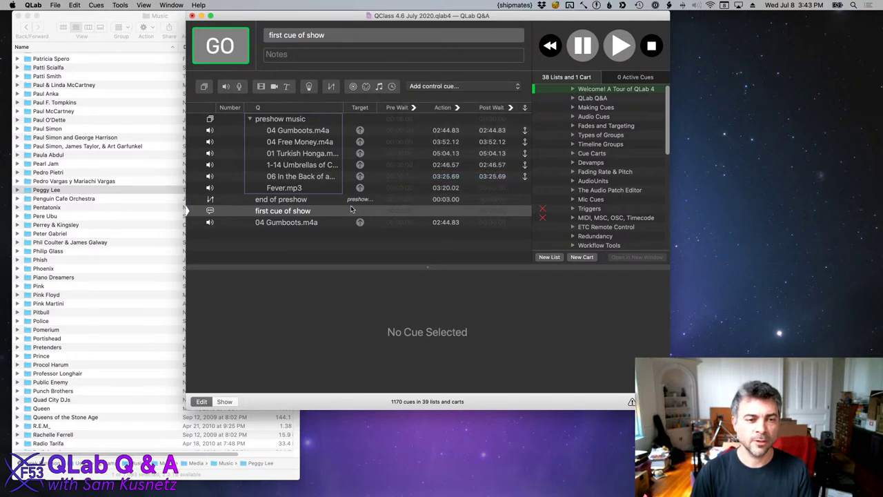
click(289, 249)
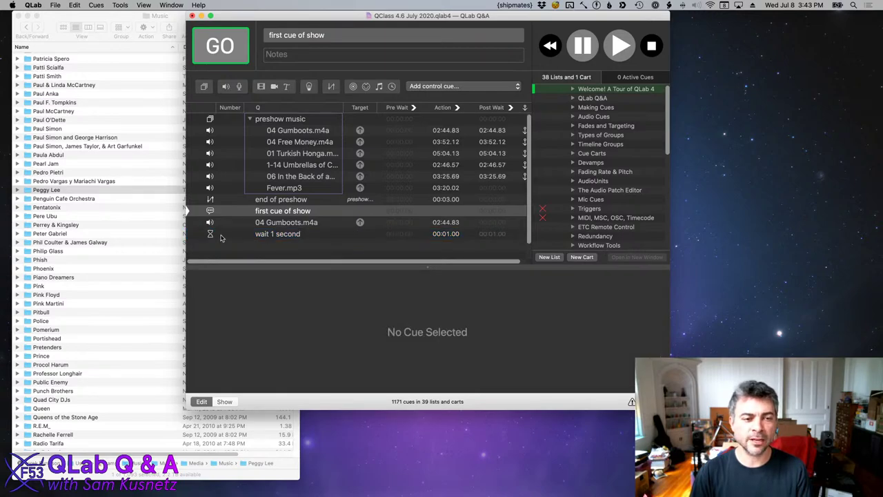
click(192, 234)
key(space)
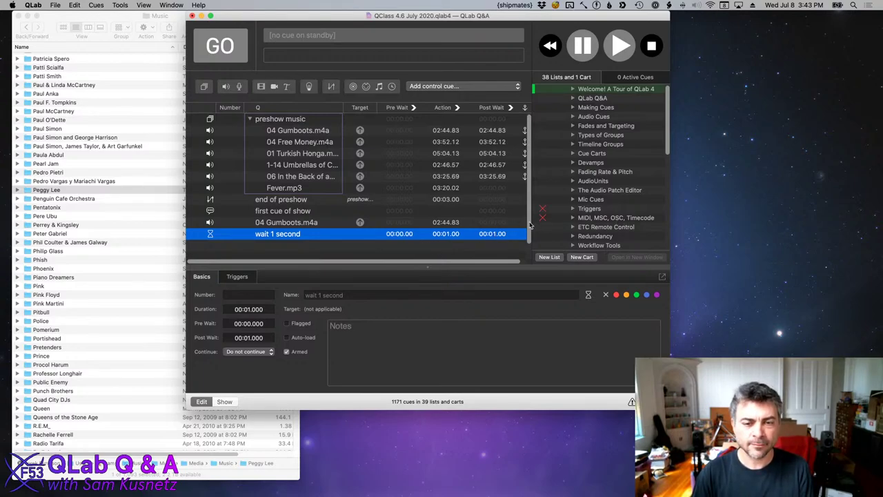
drag(669, 238, 672, 238)
Put the copied 04 Gumboots.m4a cue on standby and open its post wait for editing without entering a value.
click(315, 225)
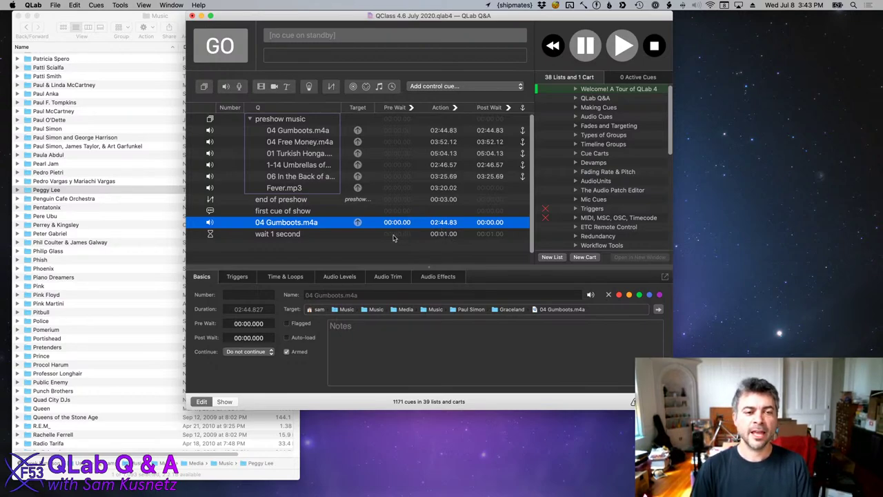
click(205, 225)
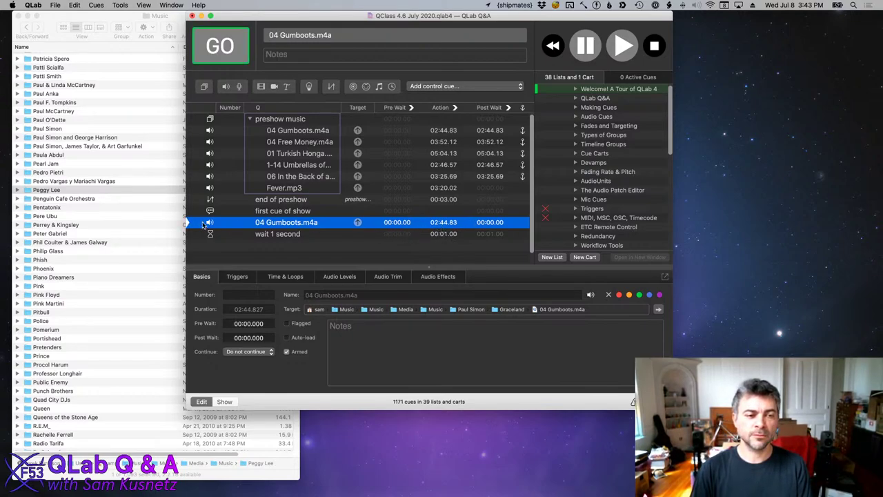
click(499, 237)
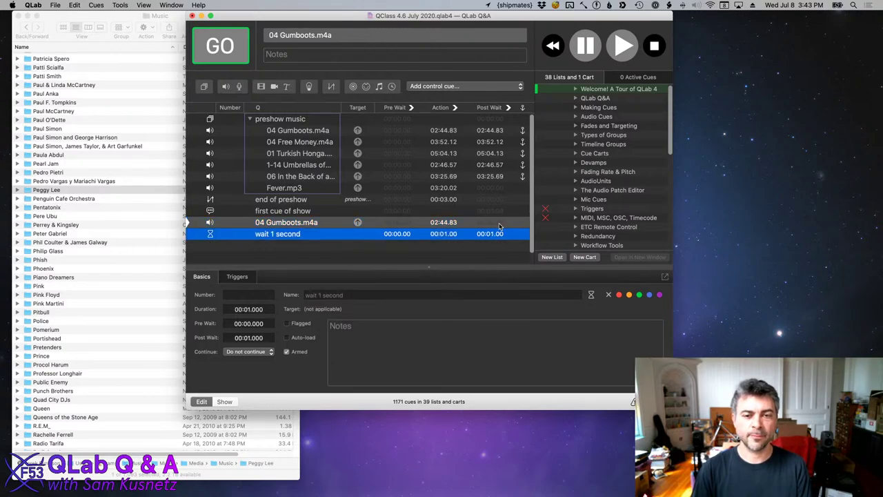
click(499, 226)
click(499, 226)
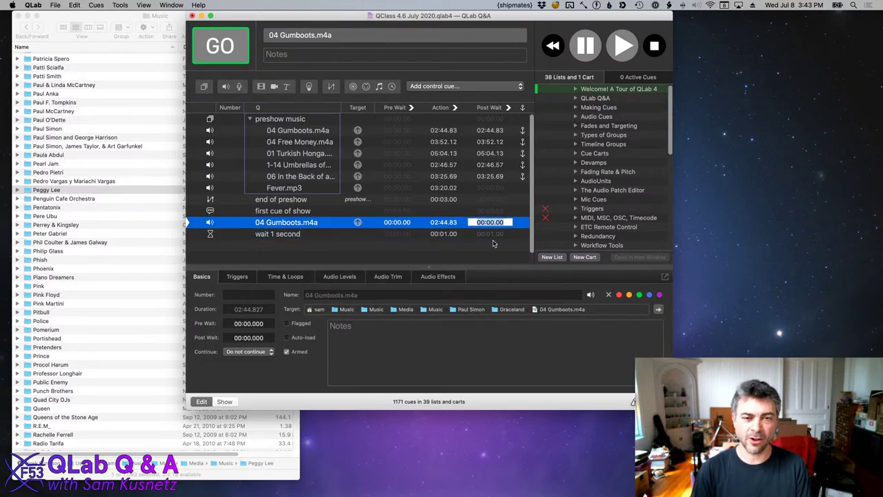
click(493, 242)
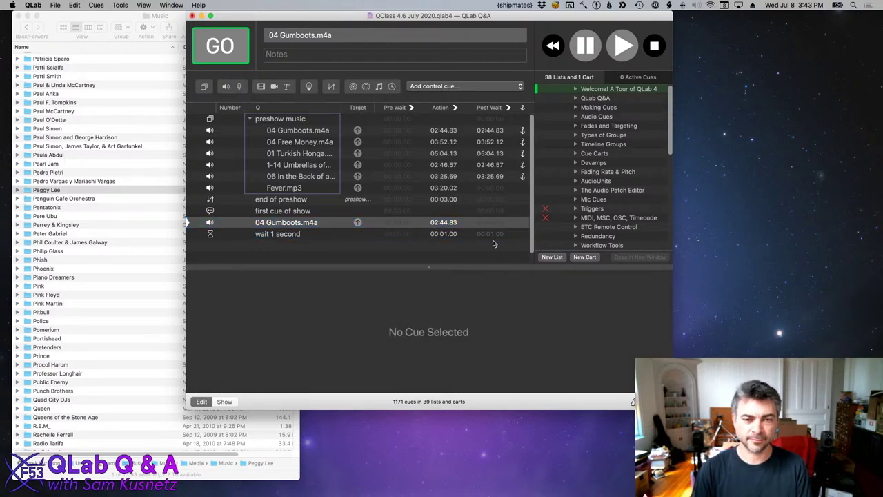
Set the copied 04 Gumboots.m4a cue's pre wait to 3 seconds and start the cue.
double_click(398, 226)
text(3)
click(410, 258)
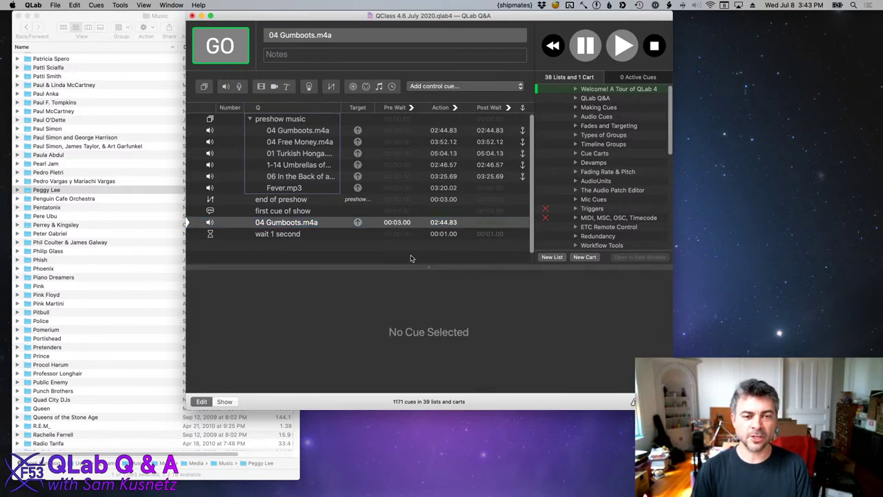
click(341, 223)
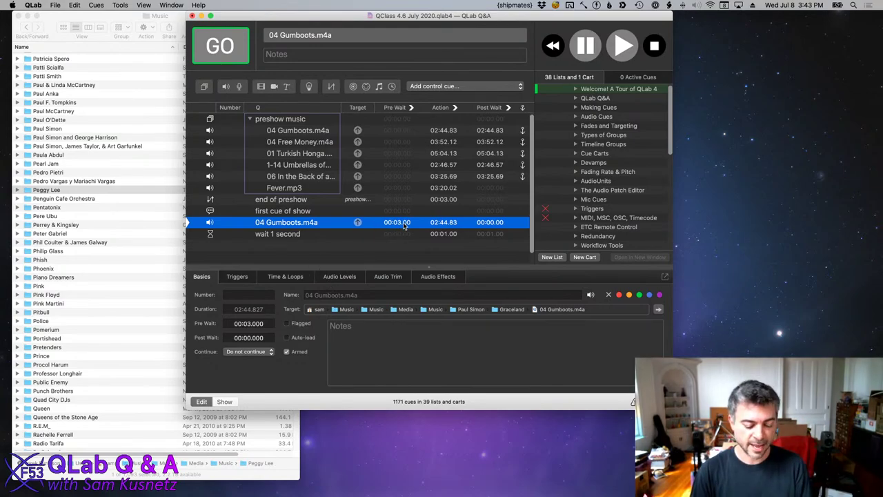
click(219, 46)
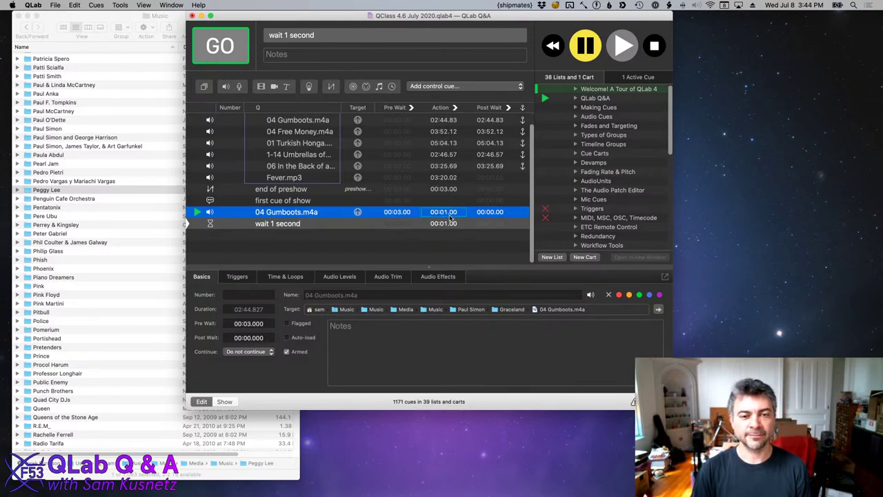
Stop playback and set the copied 04 Gumboots.m4a cue's pre wait to 0.
key(Escape)
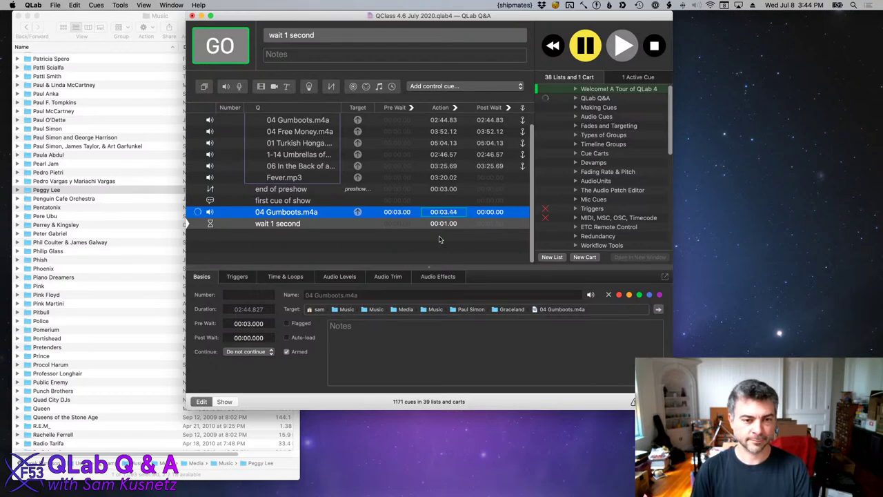
double_click(396, 212)
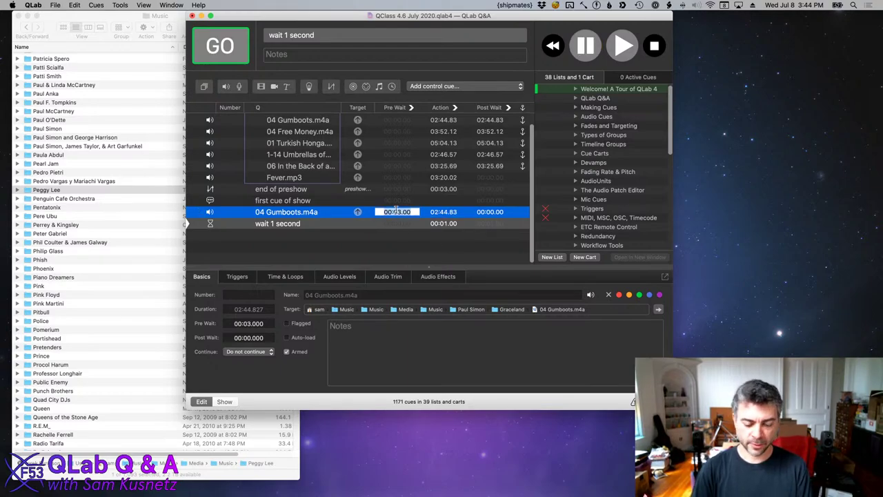
text(0)
key(Return)
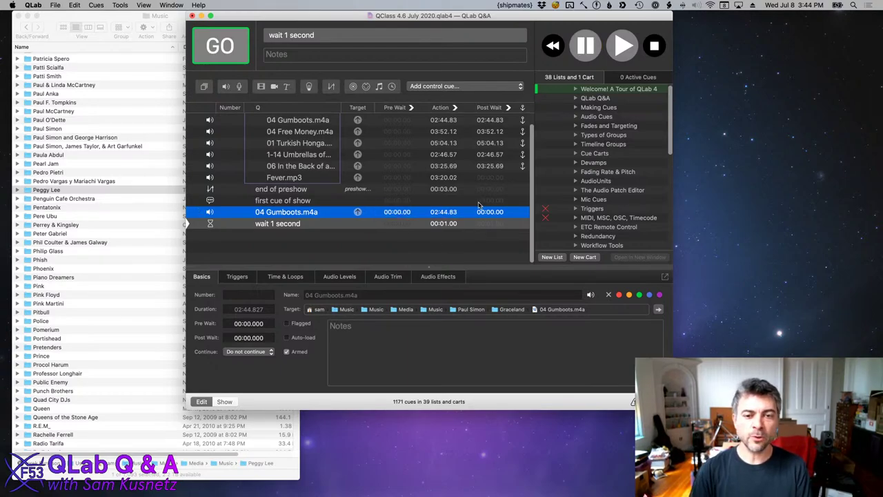
Set the continue mode of the copied 04 Gumboots.m4a cue to Auto Continue and clear the selection.
click(522, 214)
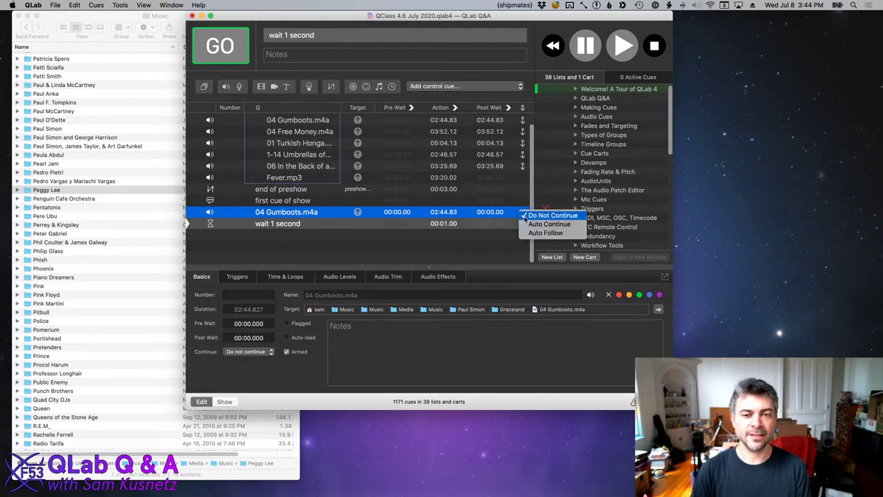
click(570, 225)
click(500, 247)
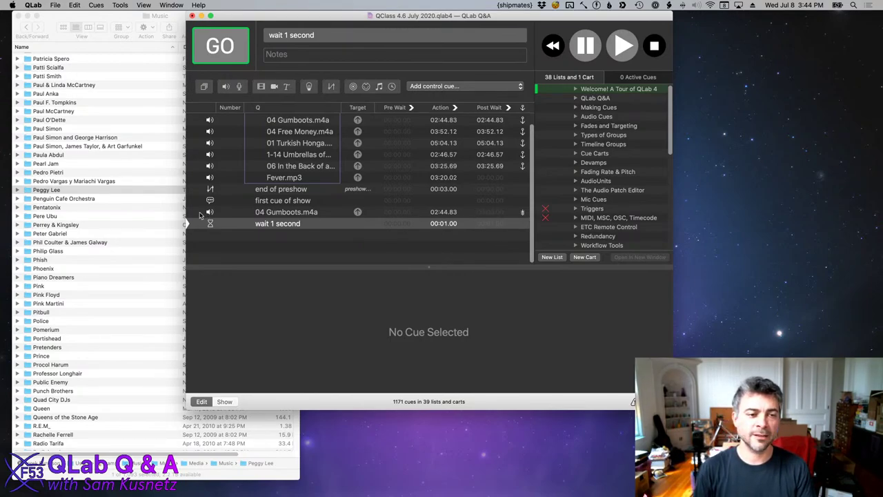
Put the copied 04 Gumboots.m4a cue on standby and add a memo cue at the end of the list.
click(250, 212)
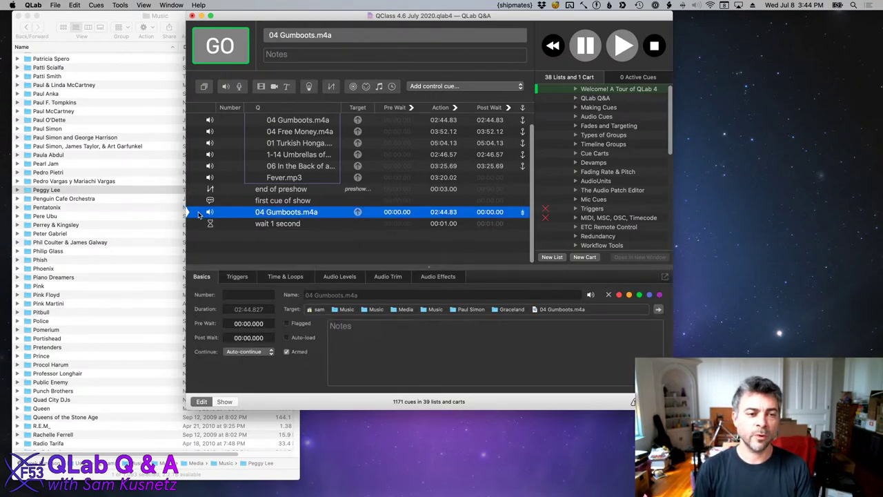
click(276, 252)
click(449, 86)
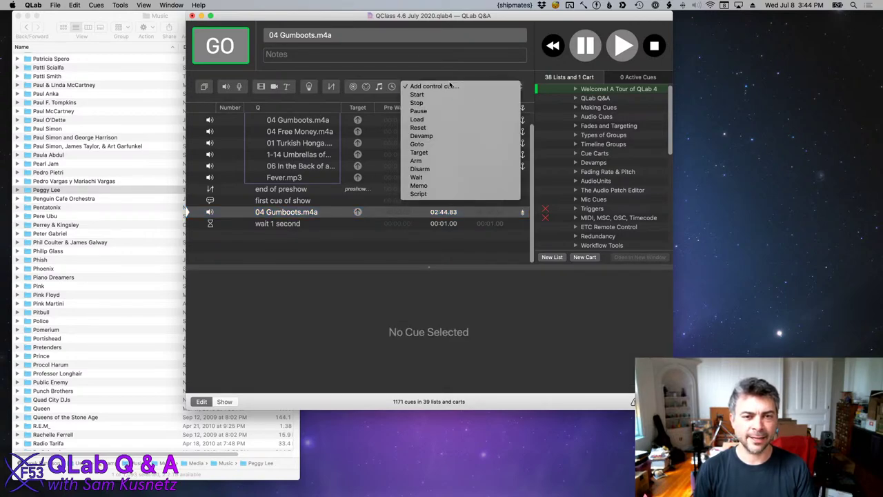
click(460, 183)
key(Delete)
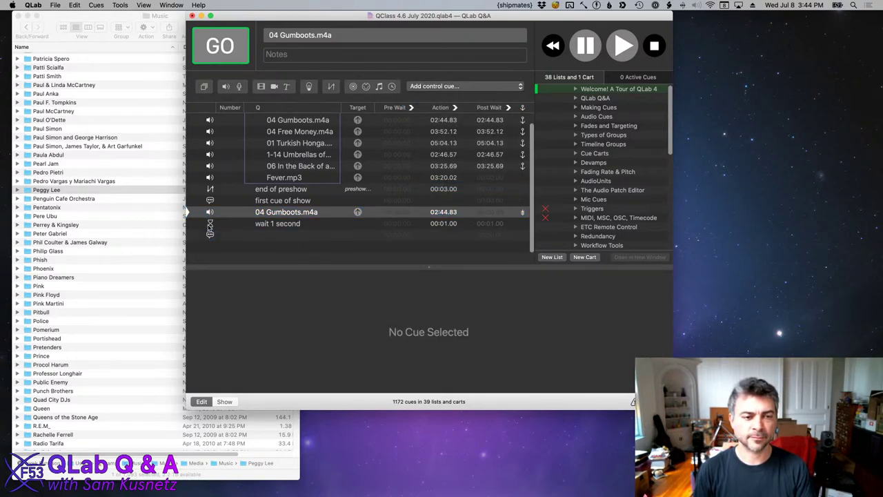
Run the auto-continuing copy of 04 Gumboots.m4a from standby, then stop playback.
click(199, 213)
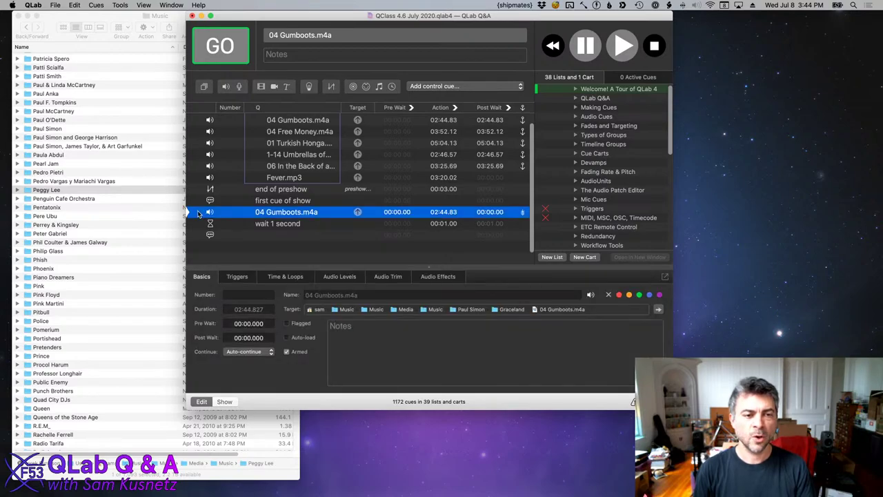
click(242, 55)
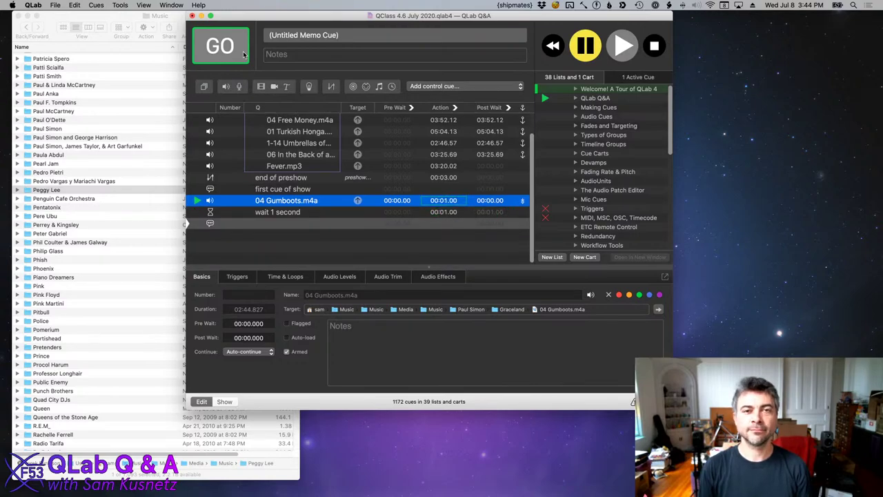
key(Escape)
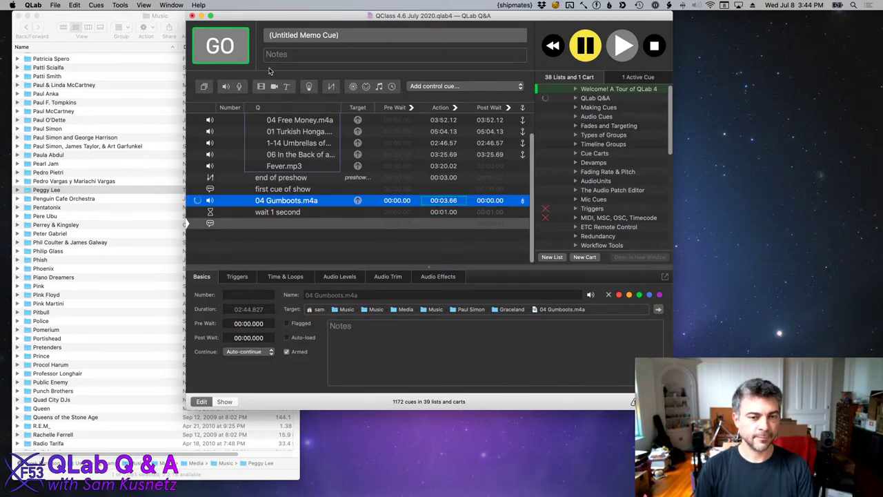
Set the copied 04 Gumboots.m4a cue's post wait to 5 seconds and run the cue from standby.
double_click(490, 200)
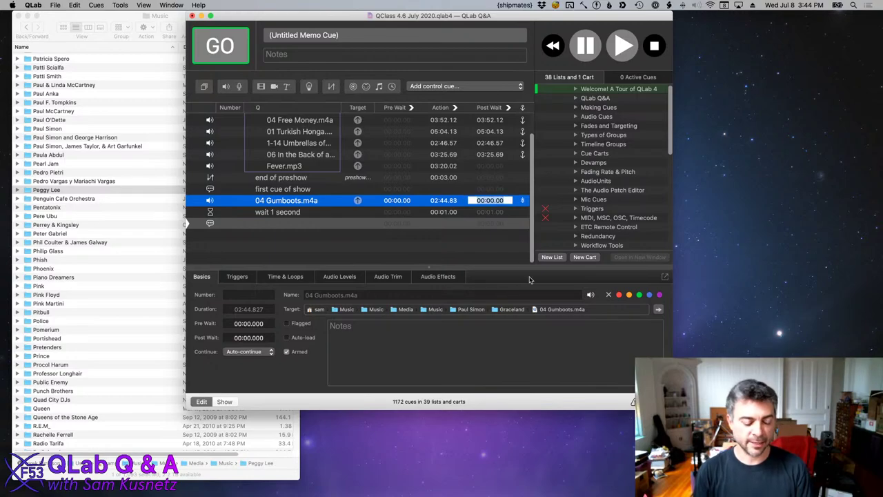
text(5)
key(Return)
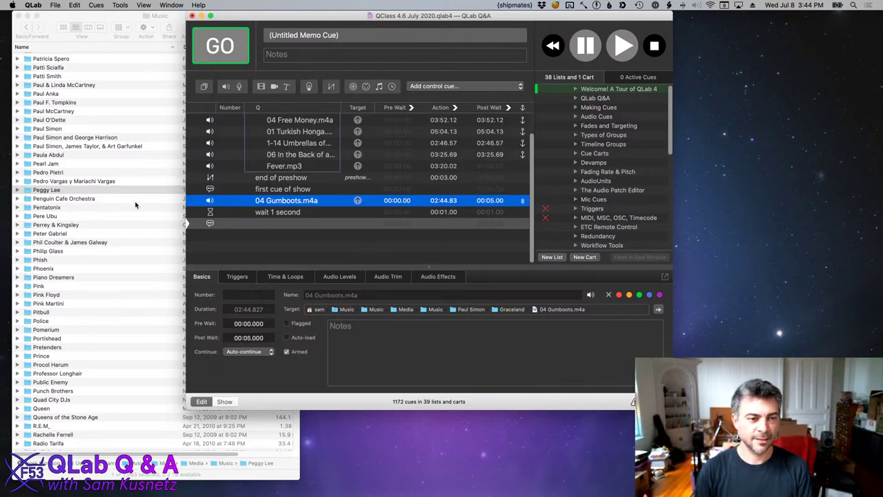
click(195, 203)
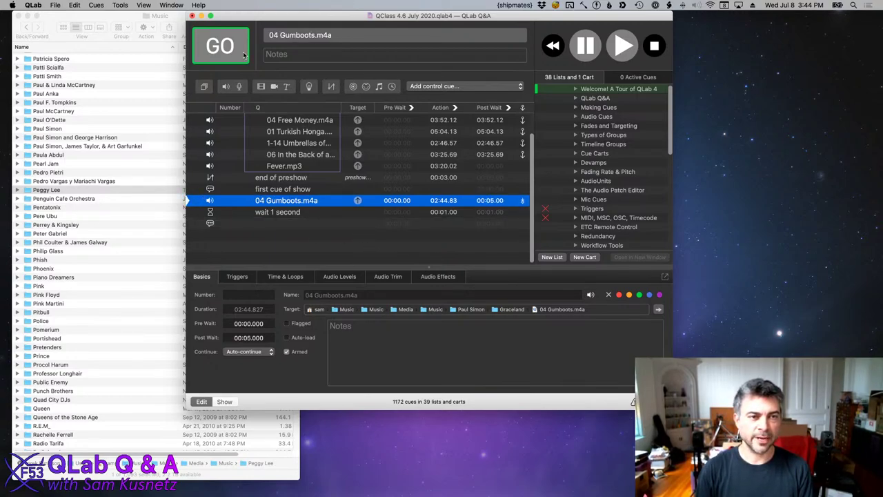
click(220, 46)
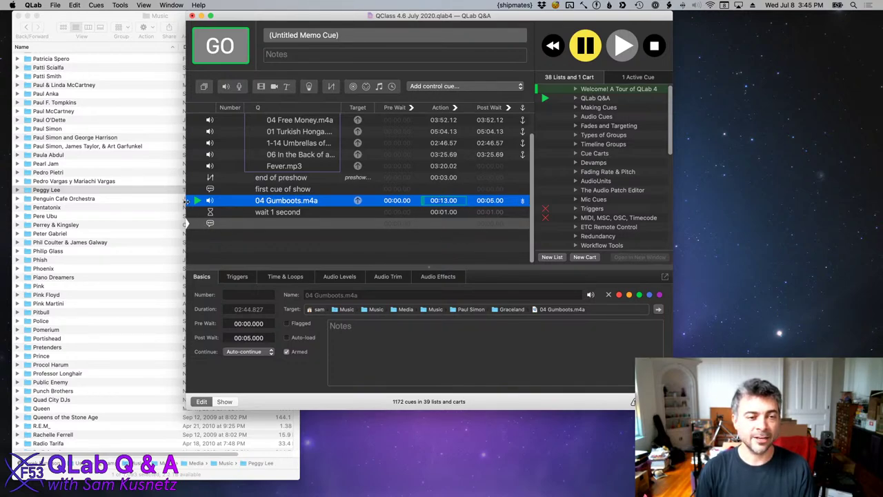
Switch the copied 04 Gumboots.m4a cue to Auto Follow and stop its playback.
click(216, 224)
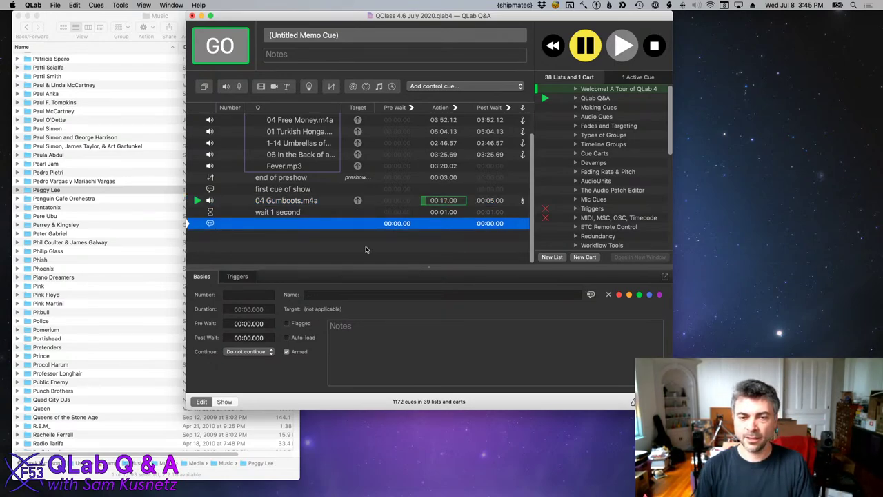
click(520, 202)
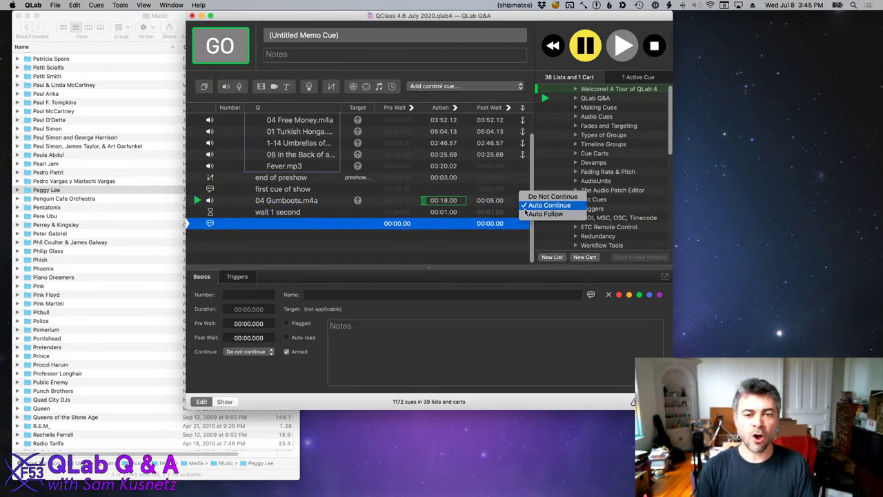
click(527, 213)
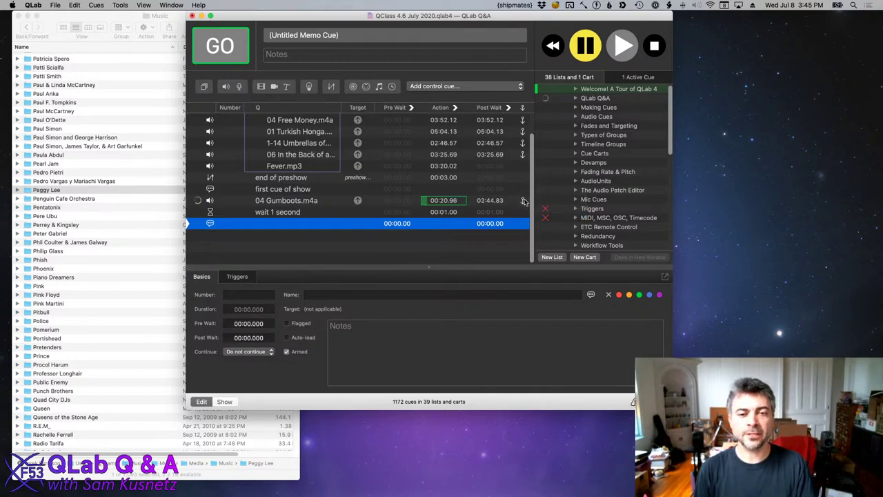
key(Escape)
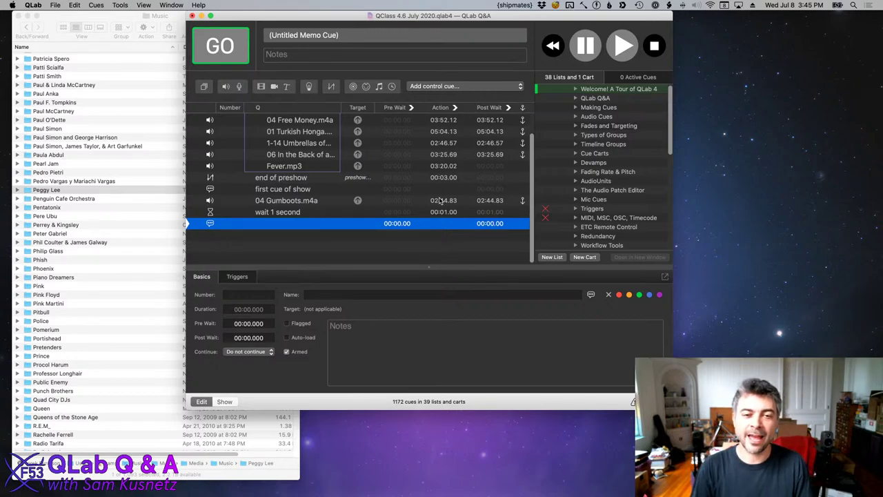
Try to set the post wait of the auto-following 04 Gumboots.m4a copy to 1 second.
click(503, 202)
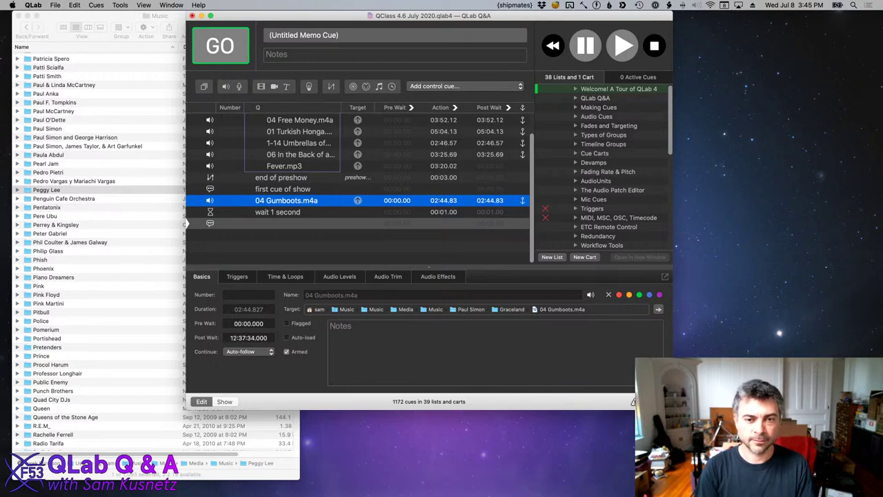
double_click(487, 202)
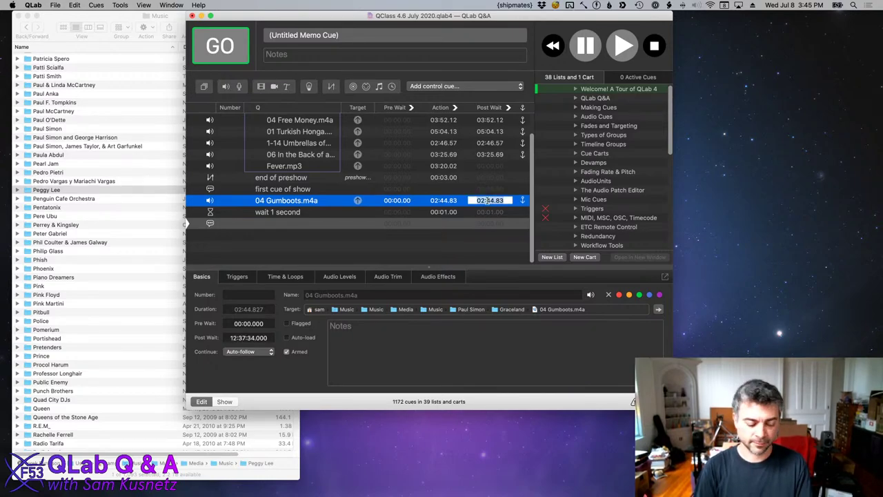
key(Return)
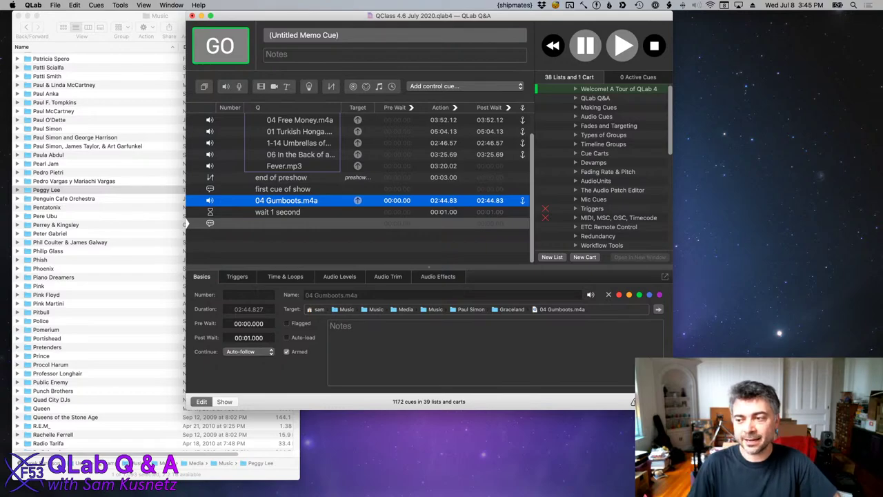
Cycle the continue mode of the first five songs in the preshow music group through Do Not Continue and back to Auto Follow.
click(504, 153)
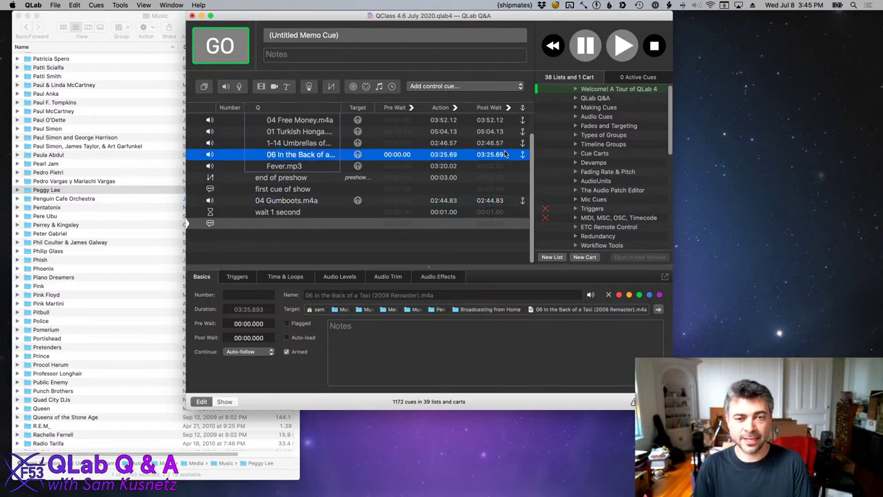
scroll(505, 153, up, 1)
shift+click(511, 130)
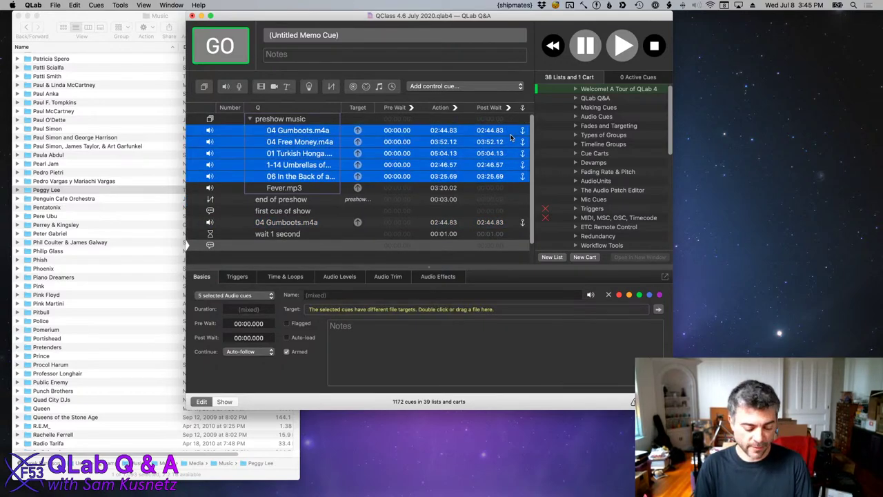
key(c)
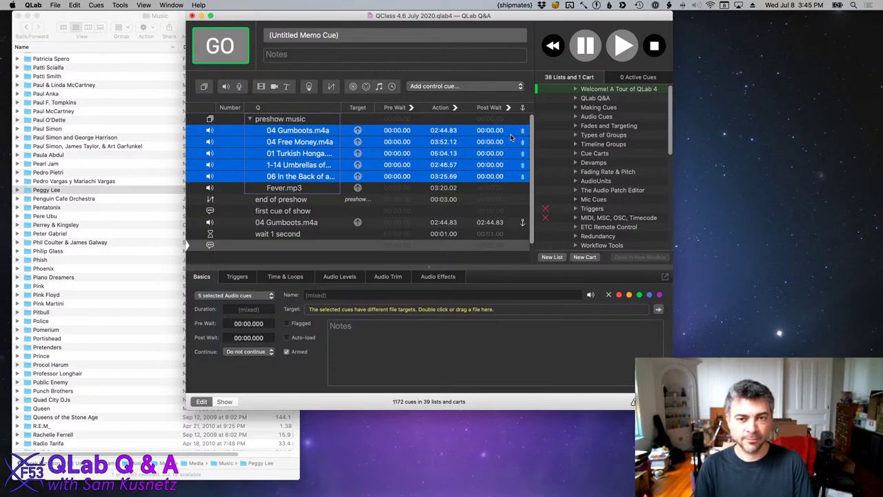
key(c)
key(c)
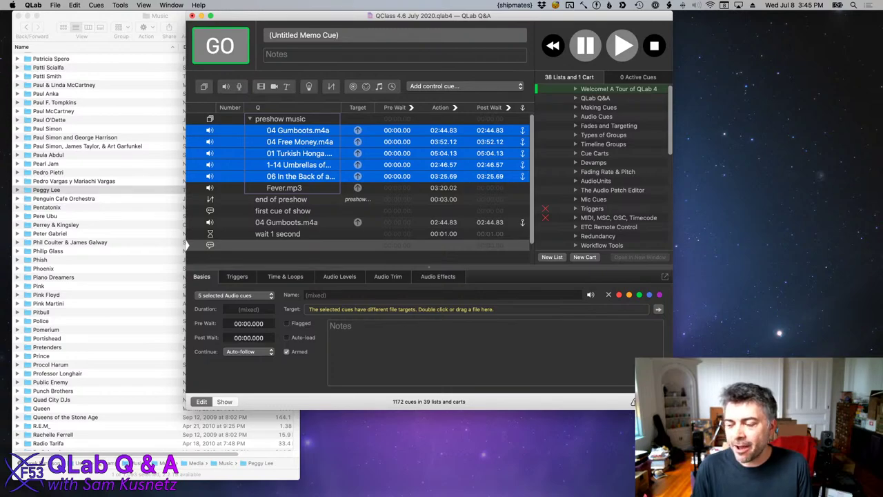
click(307, 273)
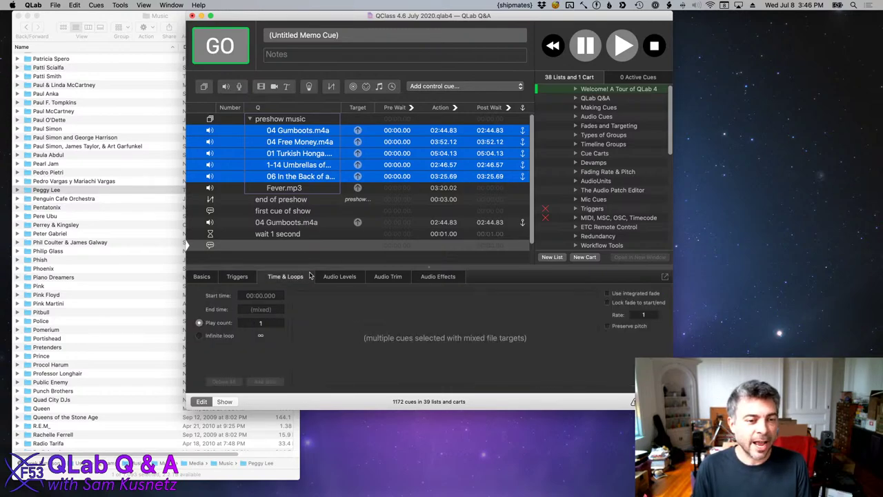
click(314, 246)
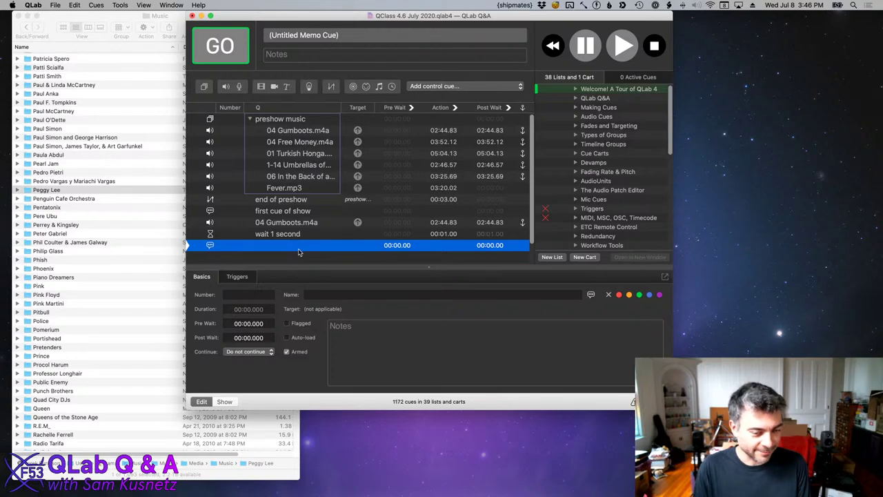
click(309, 120)
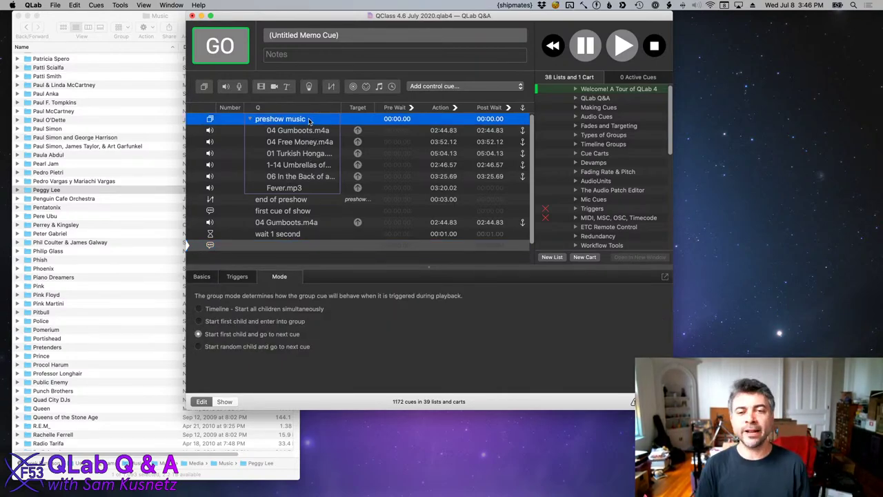
Set the first five songs in the preshow music group, 04 Gumboots.m4a through 06 In the Back of a Taxi, to Do Not Continue.
click(329, 131)
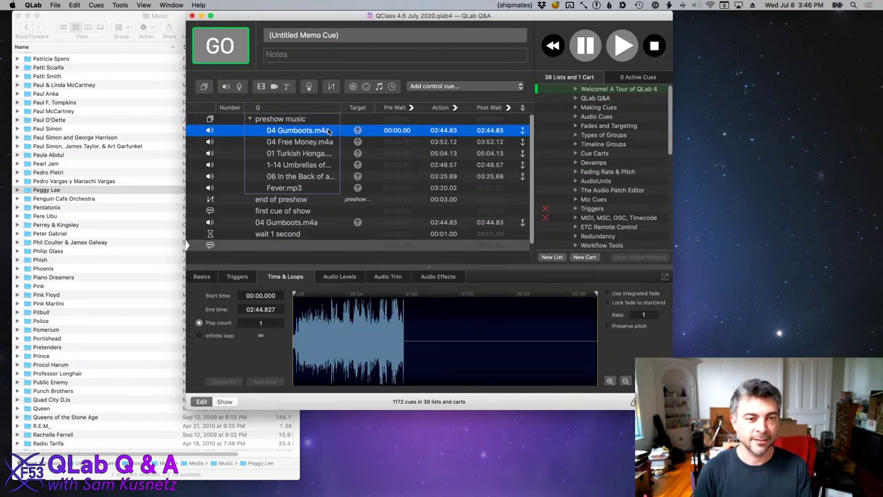
key(shift+Down)
key(shift+Down)
key(shift+Down)
key(shift+Down)
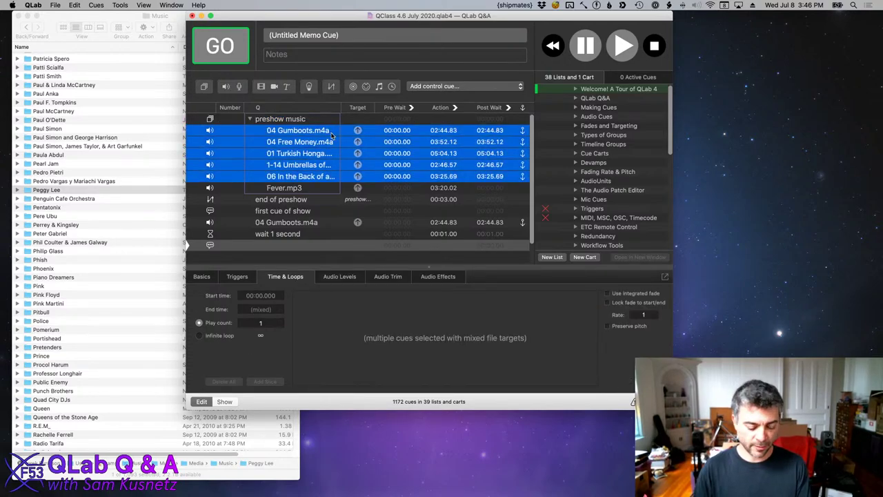
key(c)
click(402, 223)
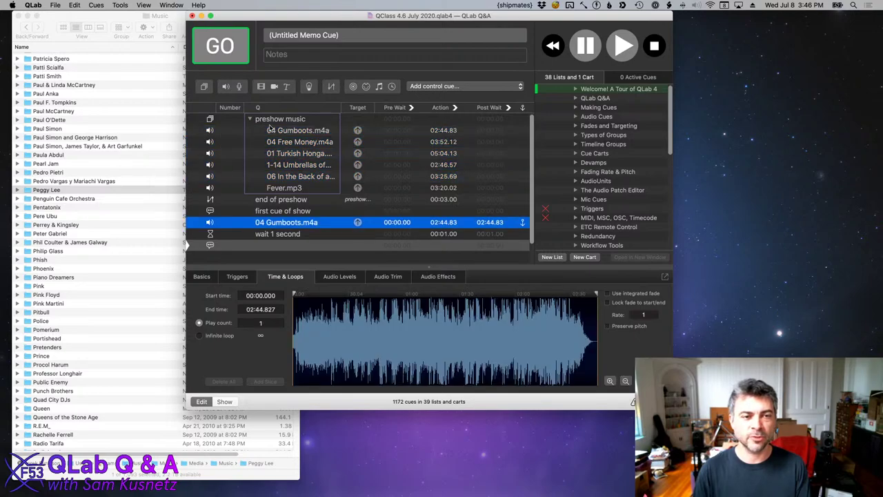
Set the preshow music group's mode to Start random child and go to next cue, and run the group from standby.
click(317, 119)
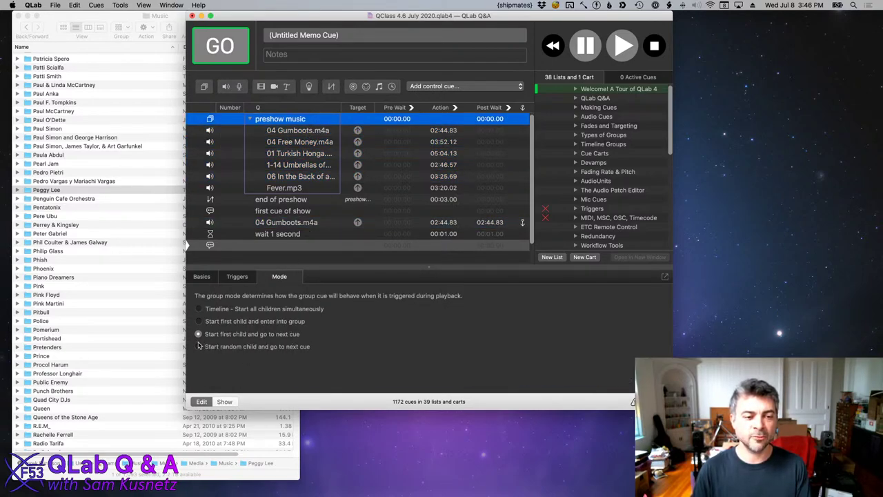
click(233, 350)
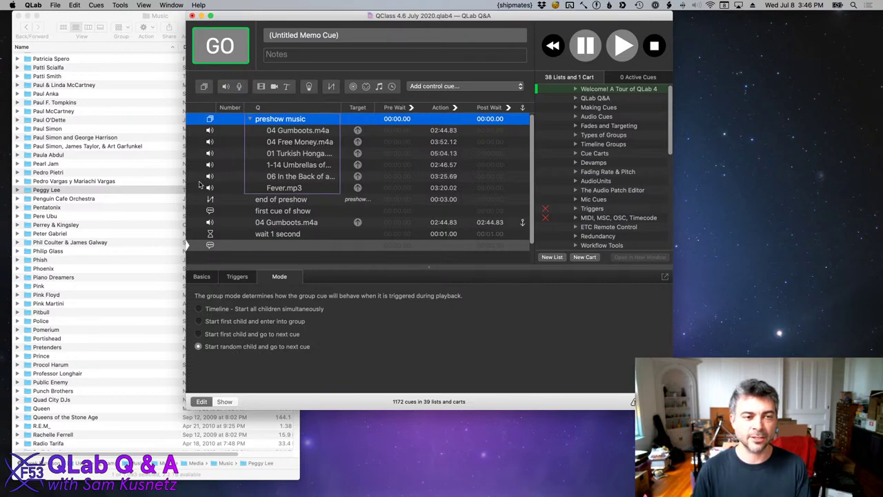
click(197, 120)
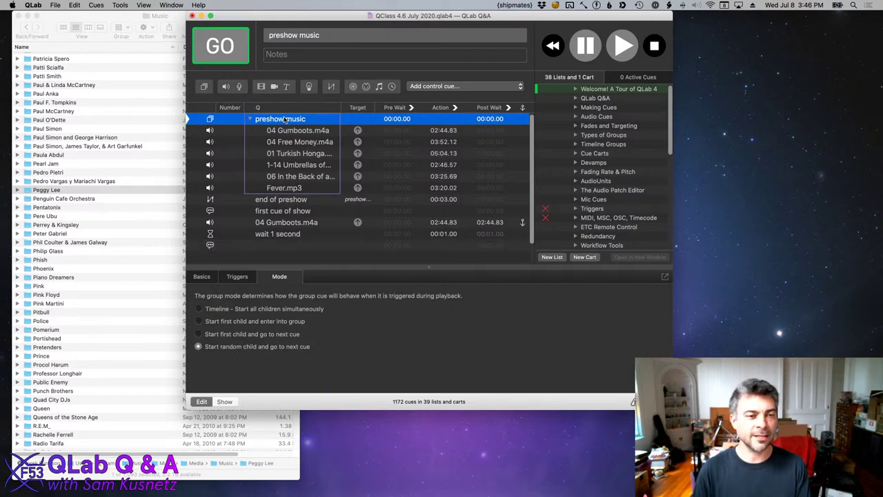
key(space)
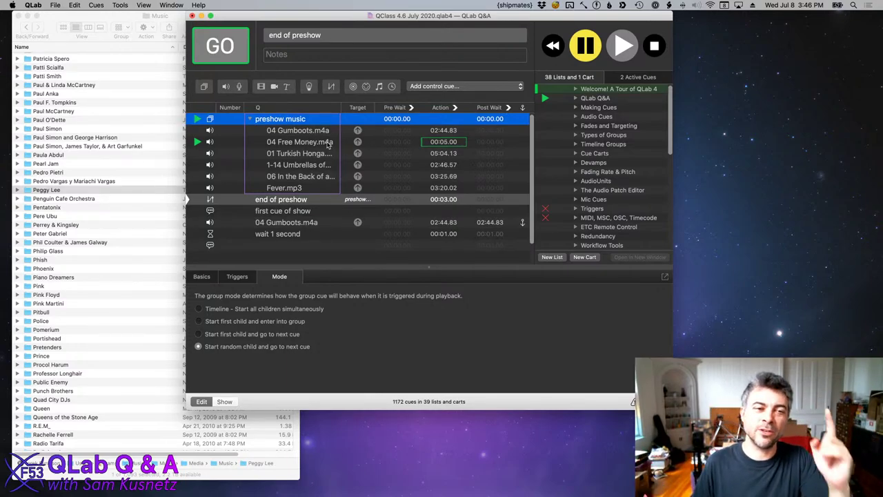
Stop all running cues in the preshow workspace.
key(Escape)
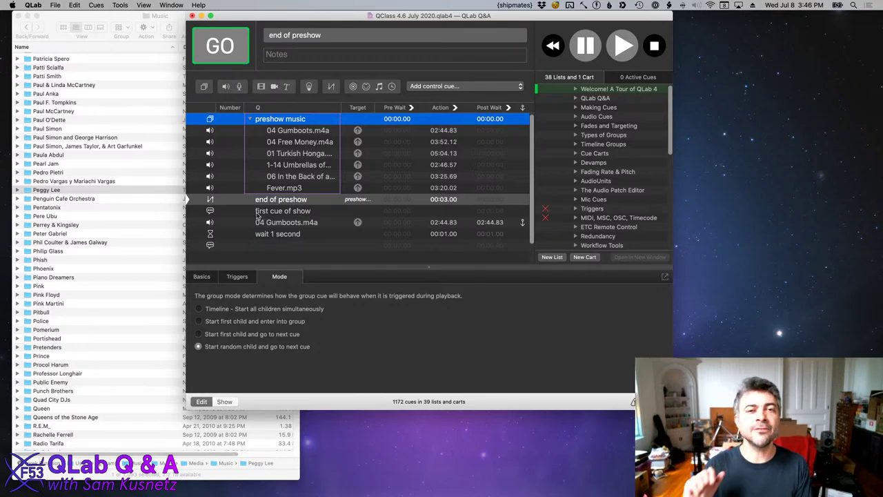
Switch to Safari and load qlab.app in a new browser window.
mouse_move(362, 491)
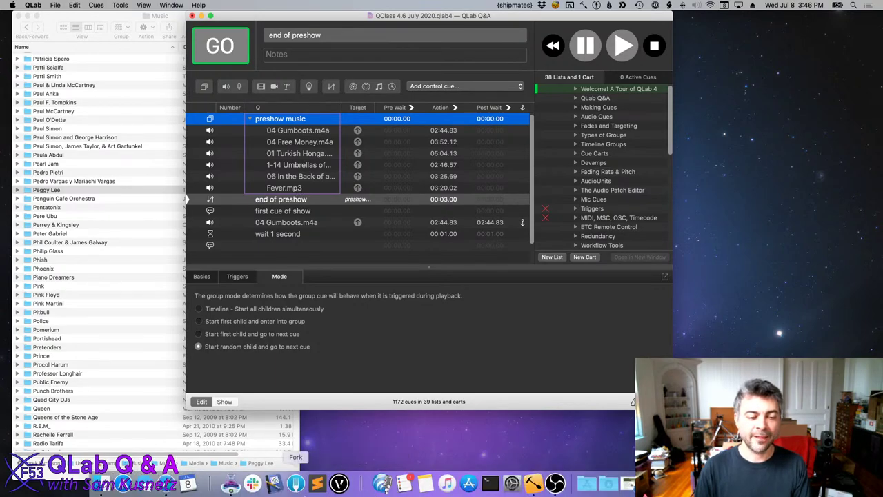
right_click(382, 483)
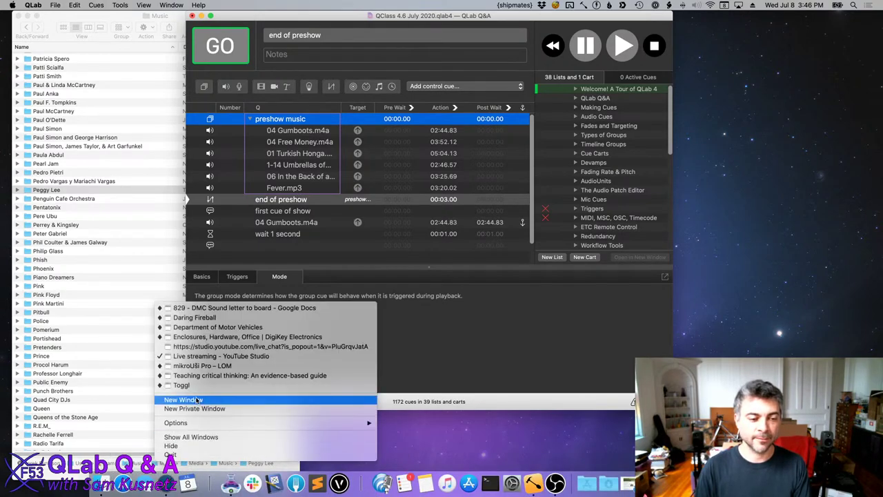
click(182, 451)
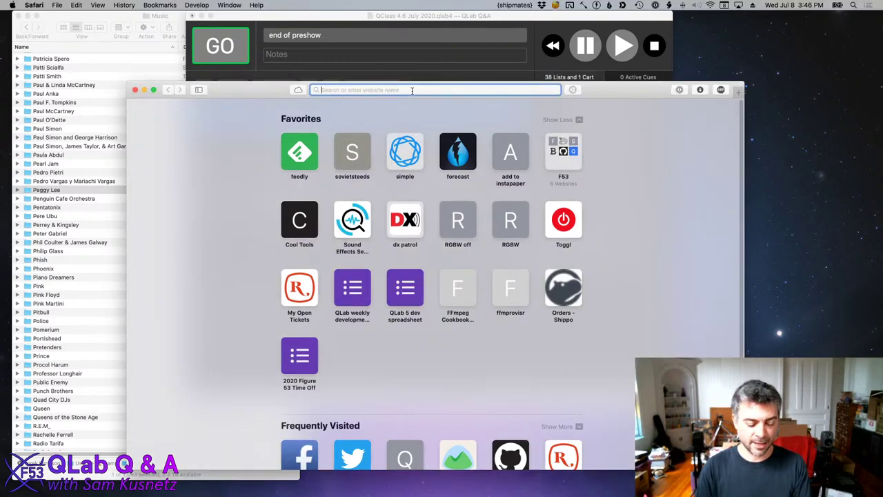
text(qlab.app/)
key(Return)
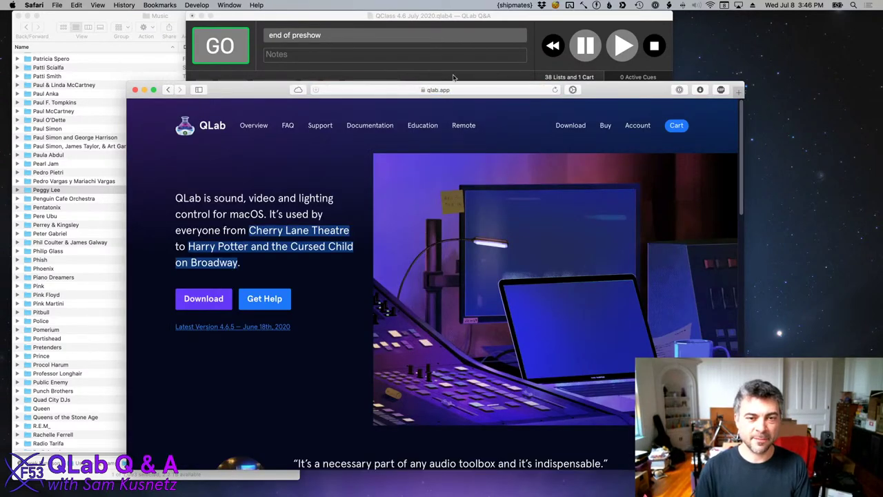
Open the QLab Cookbook through the website's Education page, moving the browser window higher on the desktop.
click(422, 125)
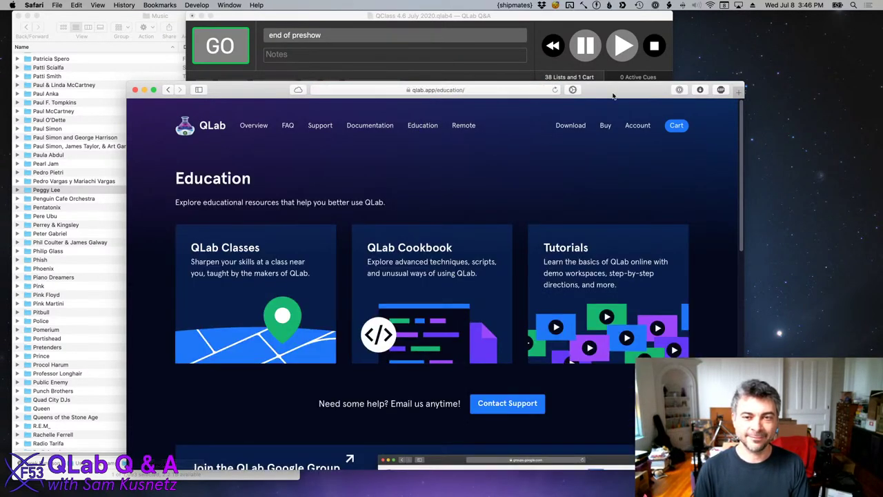
drag(426, 125, 423, 68)
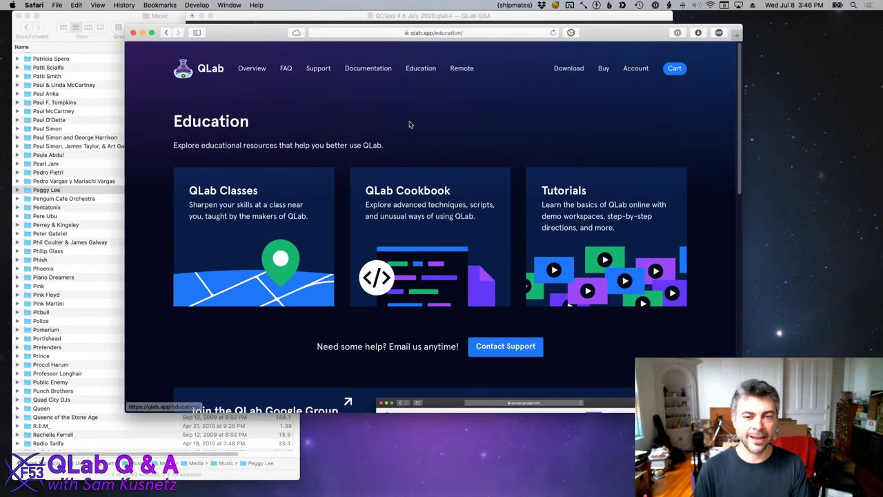
click(403, 218)
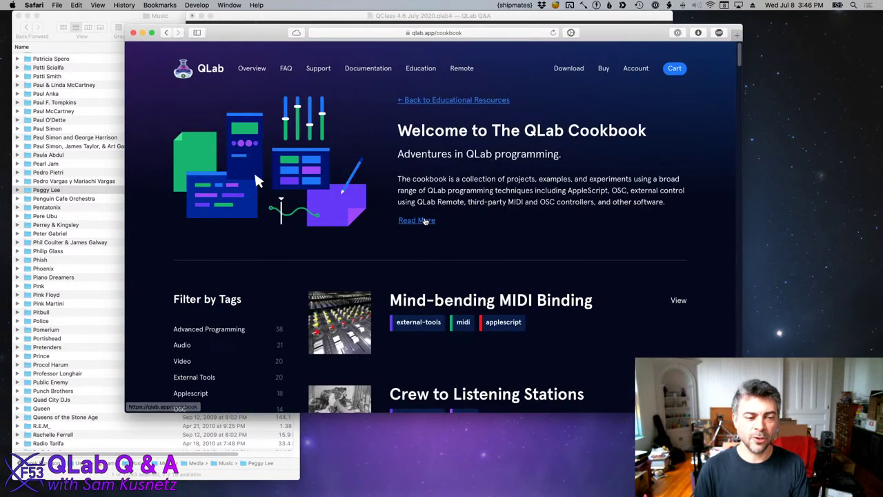
Look through the whole list of QLab Cookbook articles and their tags, ending back at the page's introduction.
scroll(425, 222, down, 5)
scroll(424, 222, down, 3)
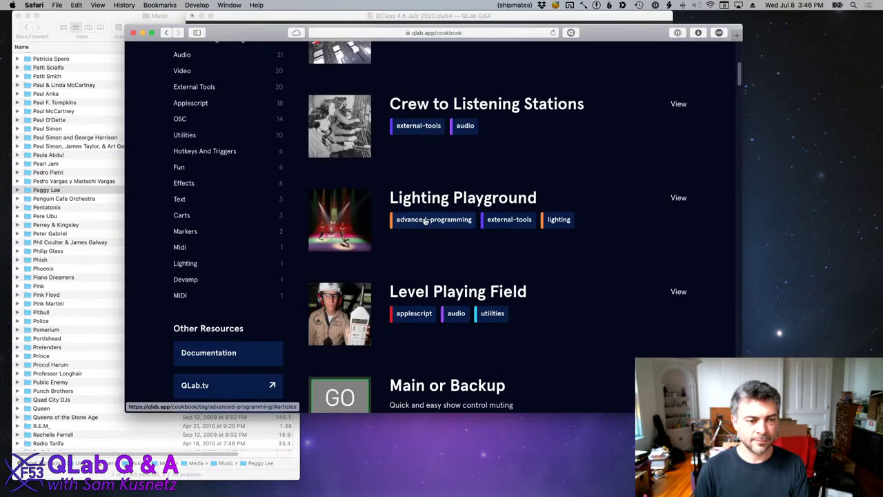
scroll(425, 220, down, 15)
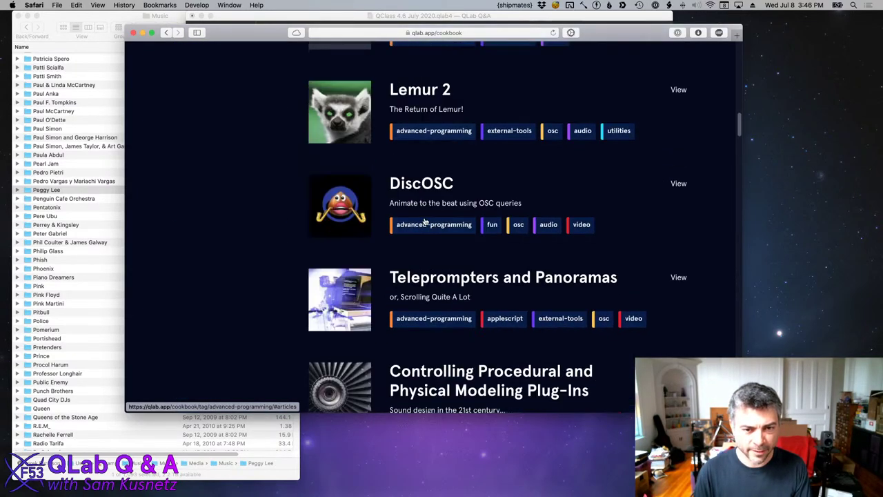
scroll(425, 221, down, 10)
scroll(424, 220, up, 4)
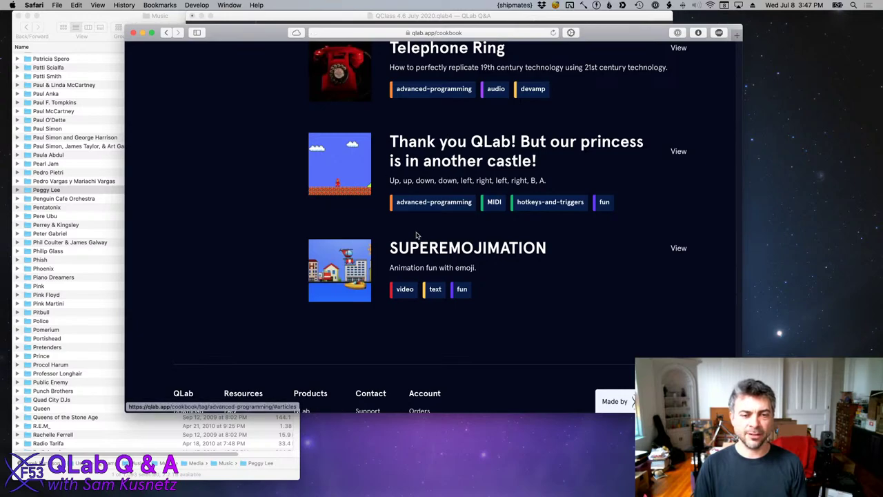
scroll(434, 179, up, 3)
scroll(416, 240, up, 7)
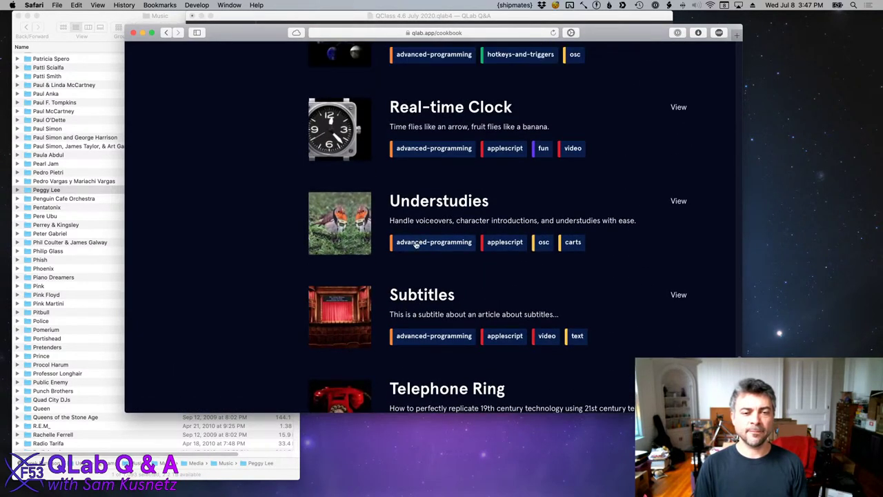
scroll(441, 221, up, 5)
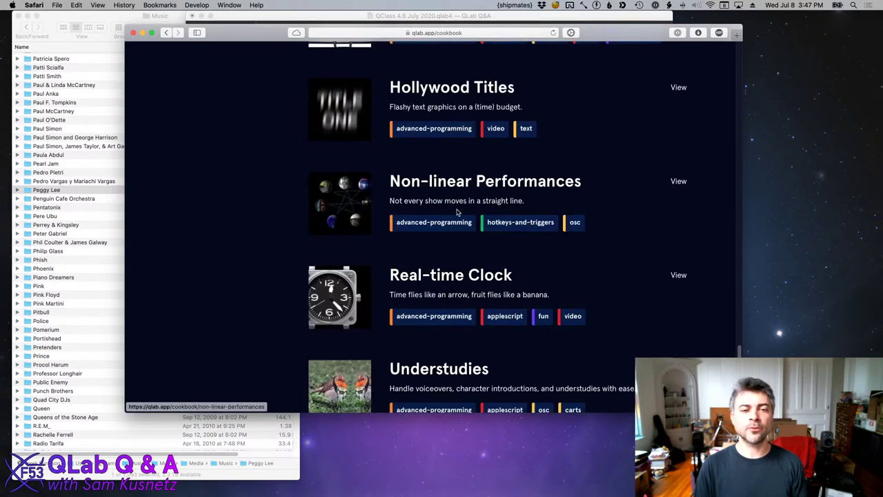
scroll(457, 212, up, 3)
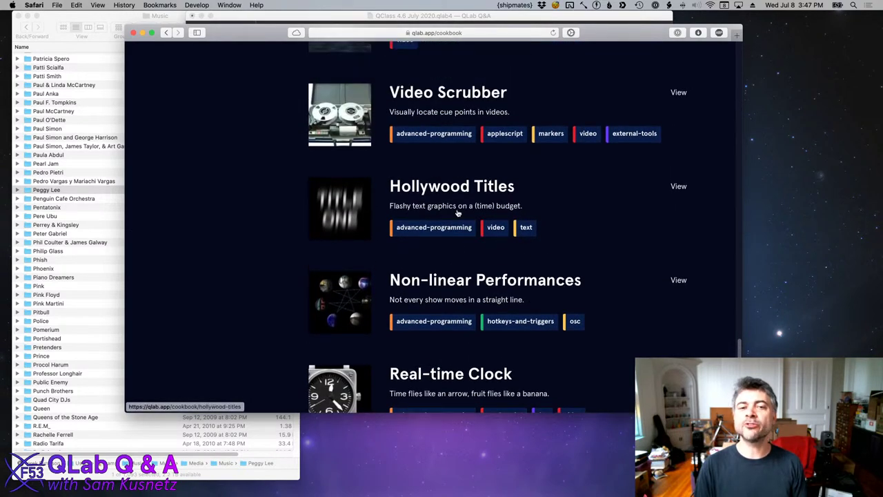
scroll(456, 213, up, 8)
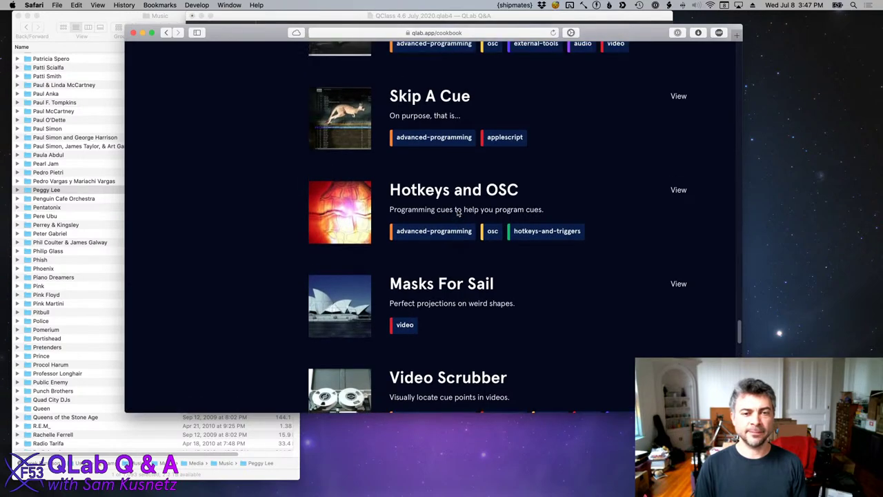
scroll(457, 212, up, 7)
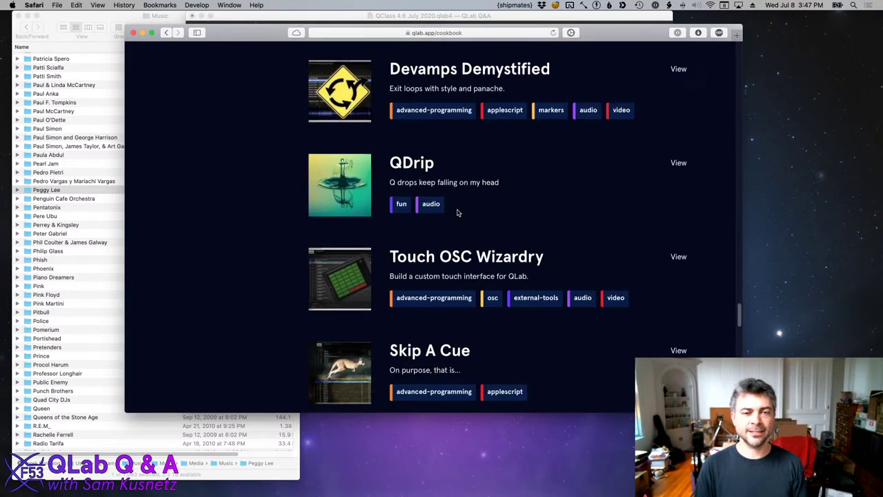
scroll(456, 212, up, 3)
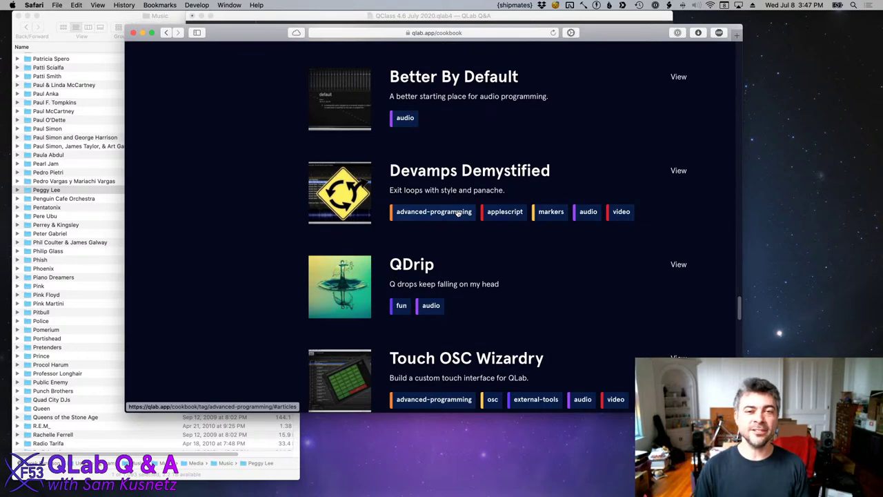
scroll(535, 222, up, 3)
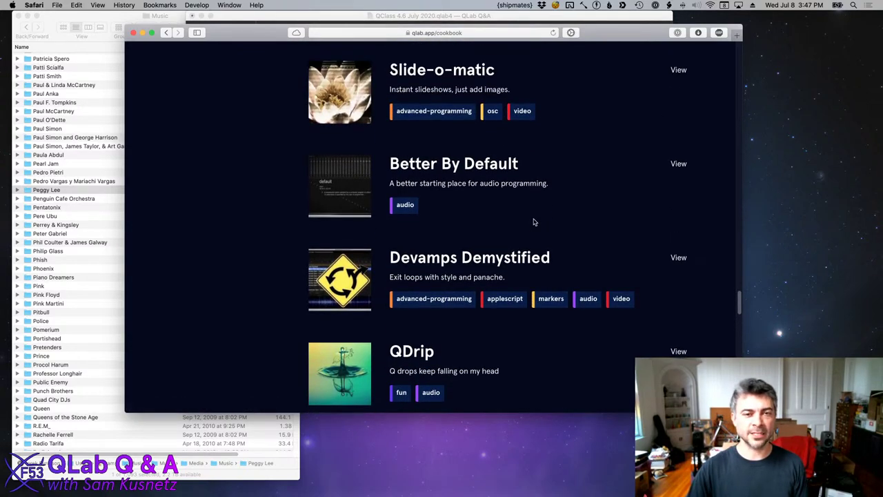
scroll(533, 222, up, 7)
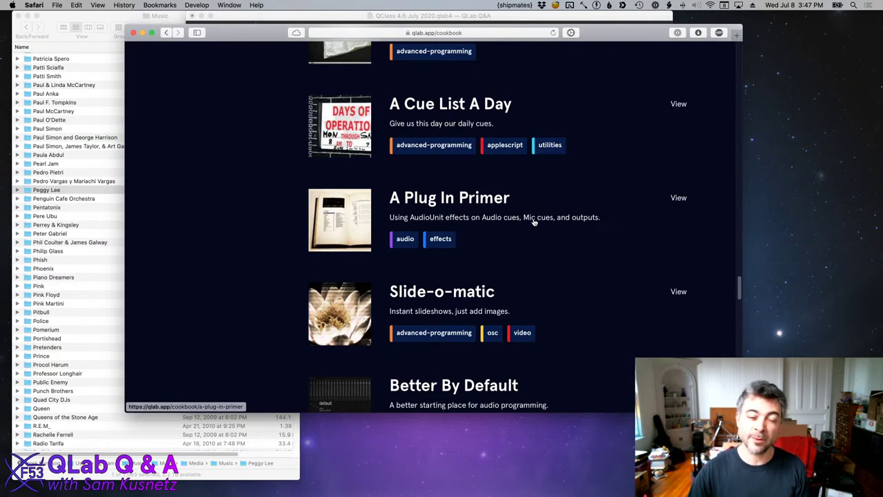
scroll(534, 222, up, 4)
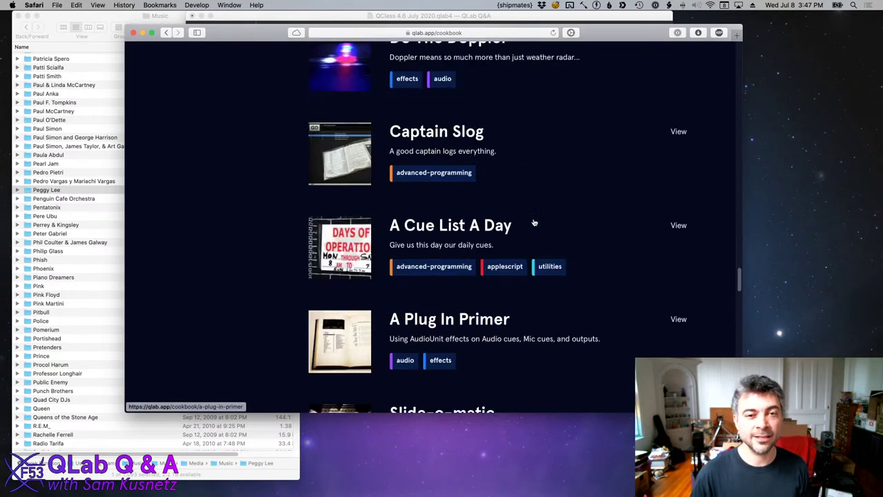
scroll(533, 222, up, 4)
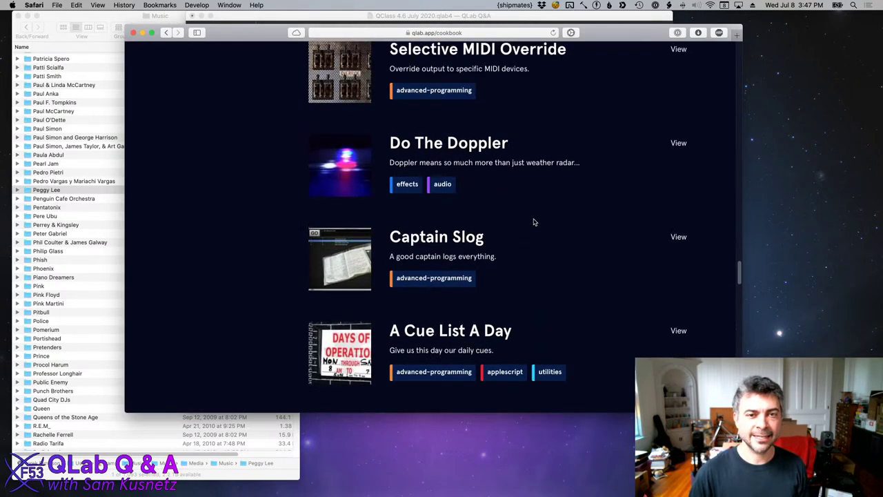
scroll(533, 222, up, 9)
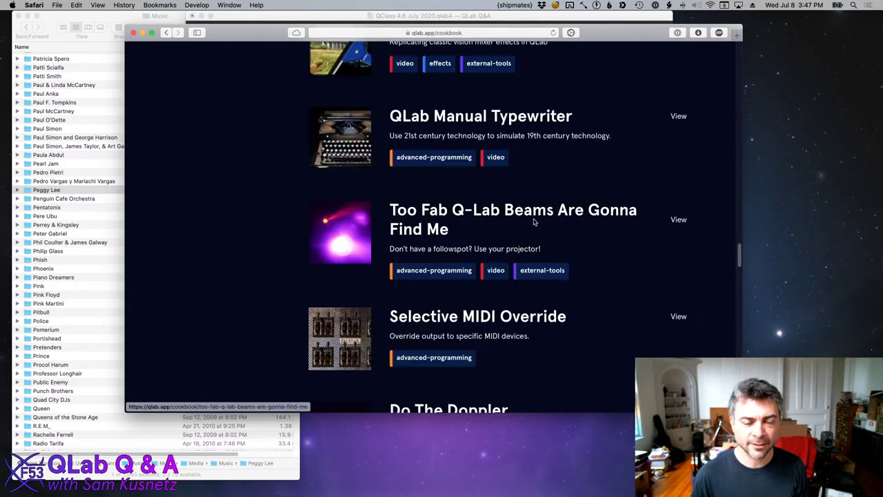
scroll(533, 222, up, 6)
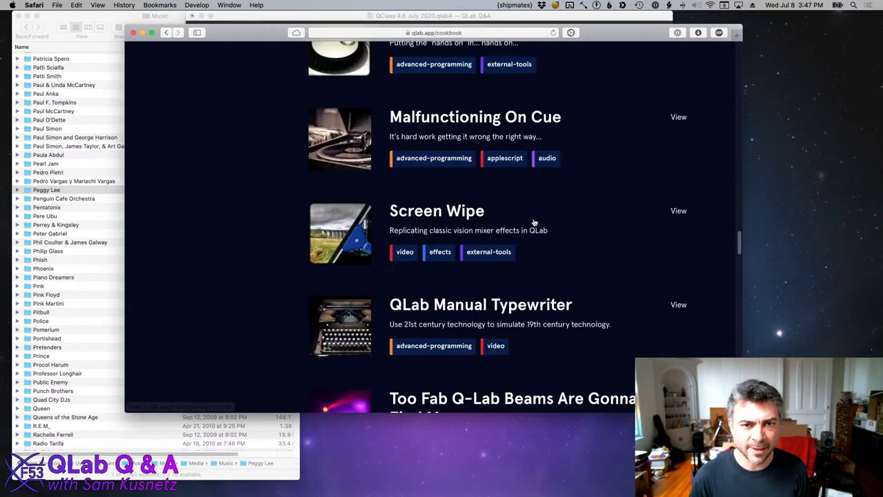
scroll(533, 222, up, 9)
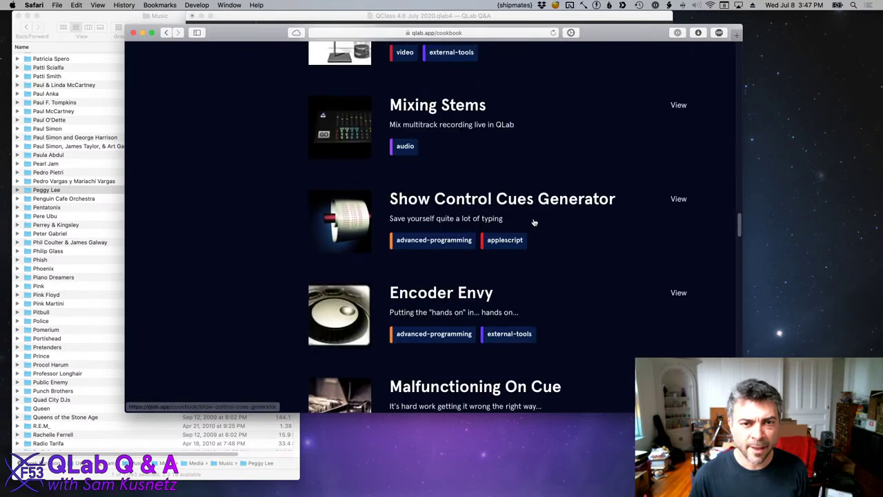
scroll(533, 222, up, 9)
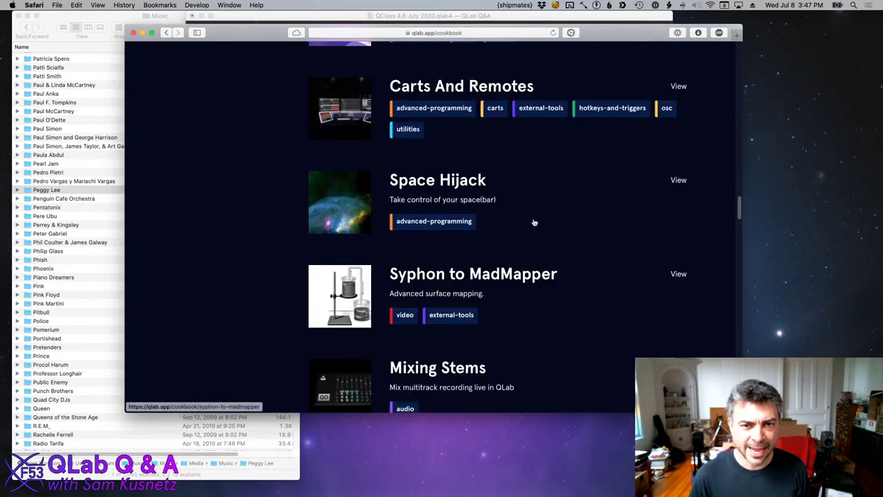
scroll(533, 222, up, 11)
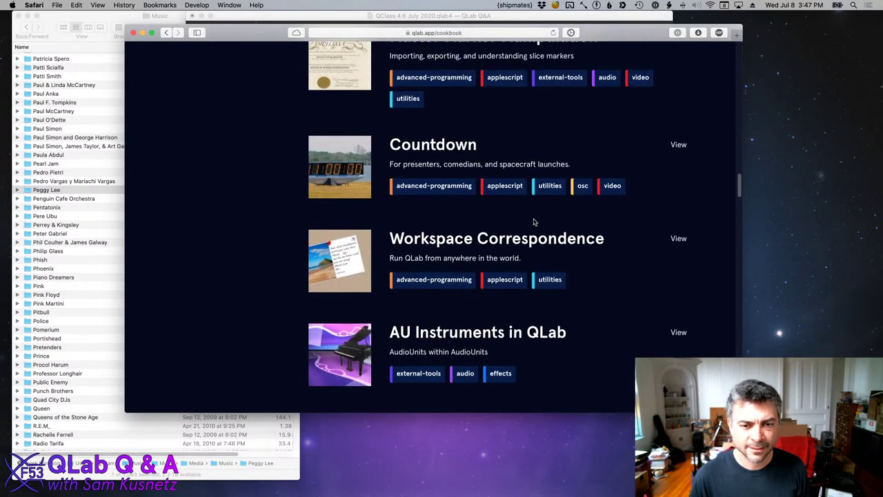
scroll(533, 222, up, 7)
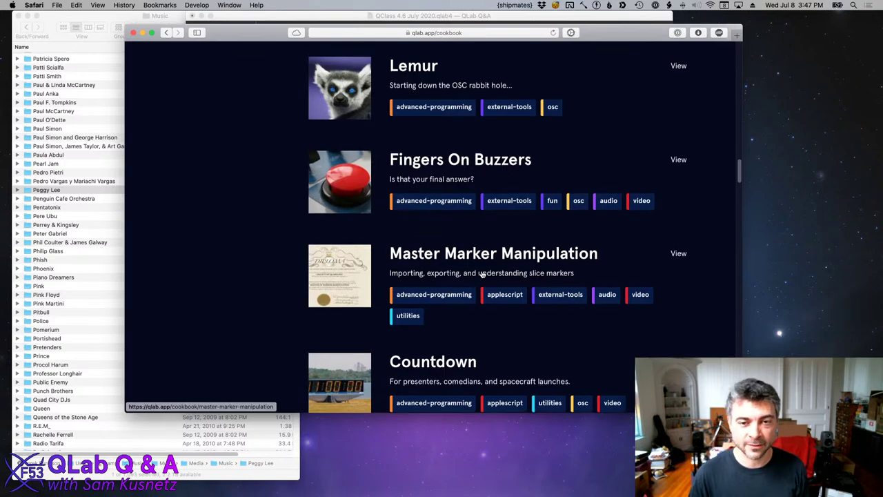
scroll(482, 274, up, 7)
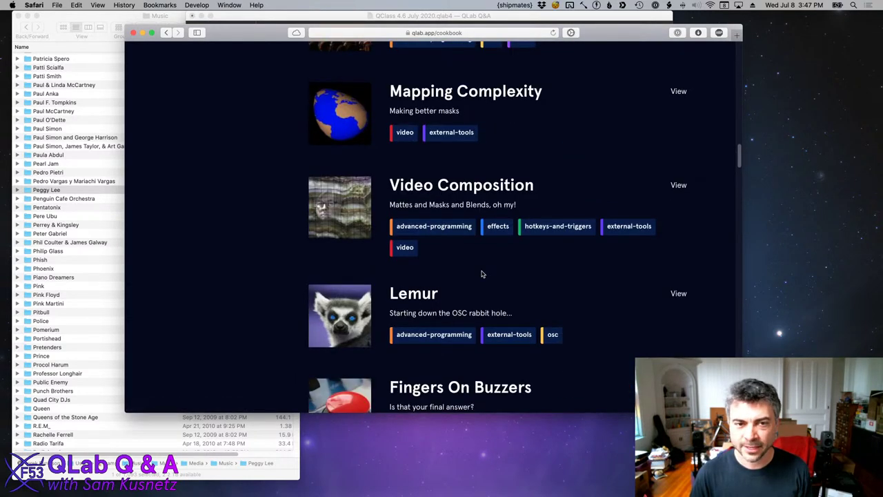
scroll(482, 274, up, 5)
scroll(482, 274, up, 10)
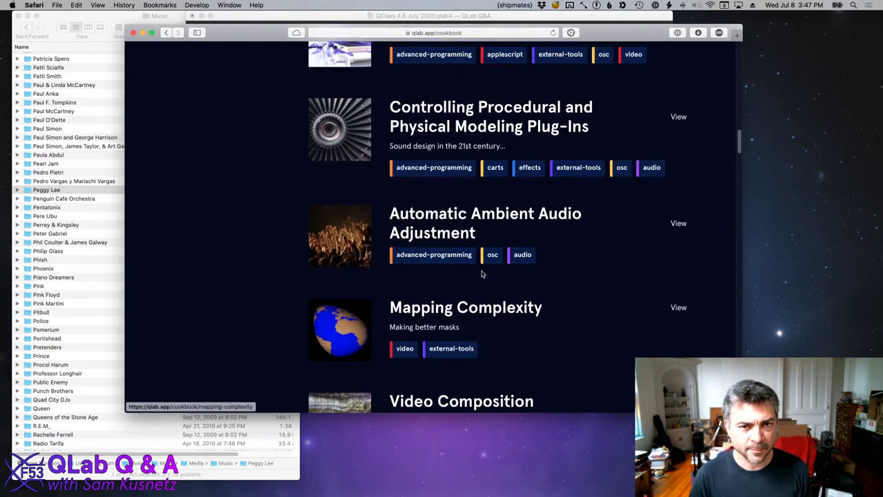
scroll(482, 274, up, 9)
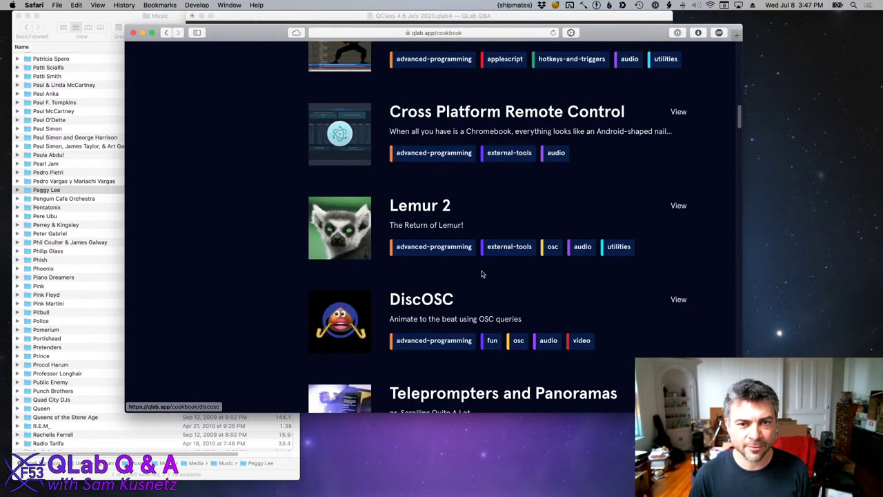
scroll(482, 274, up, 9)
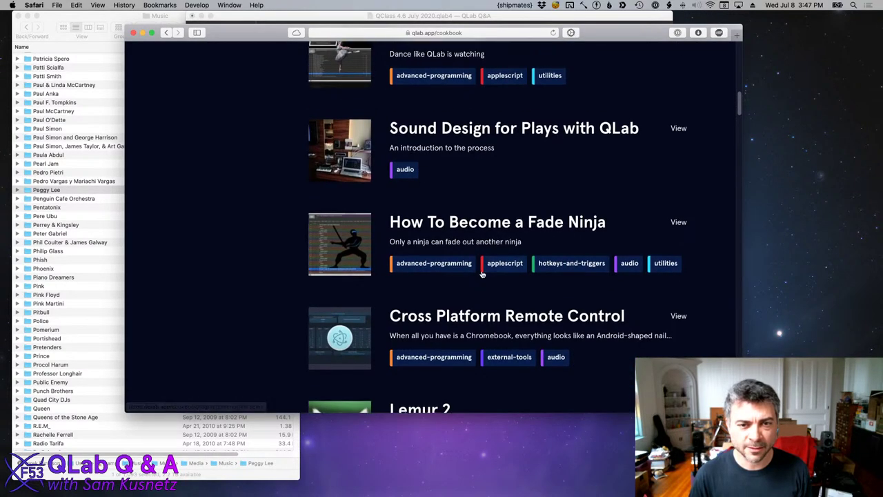
scroll(482, 274, up, 6)
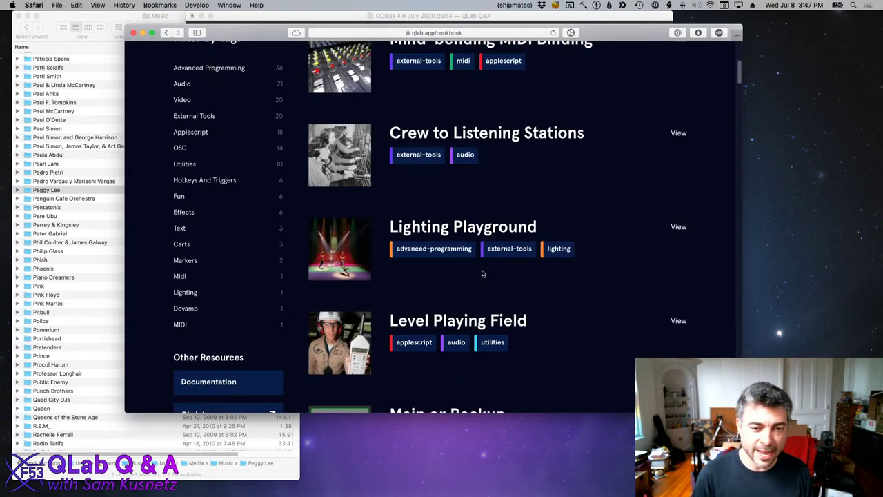
scroll(525, 197, up, 1)
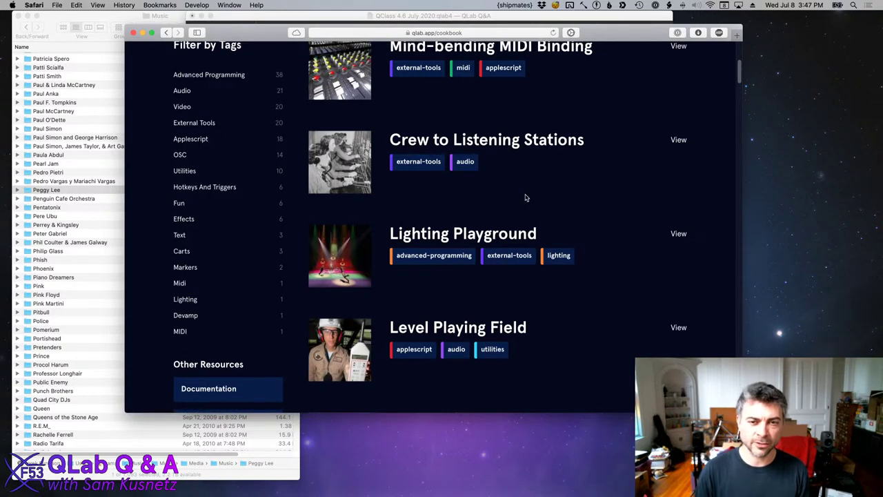
scroll(525, 198, up, 3)
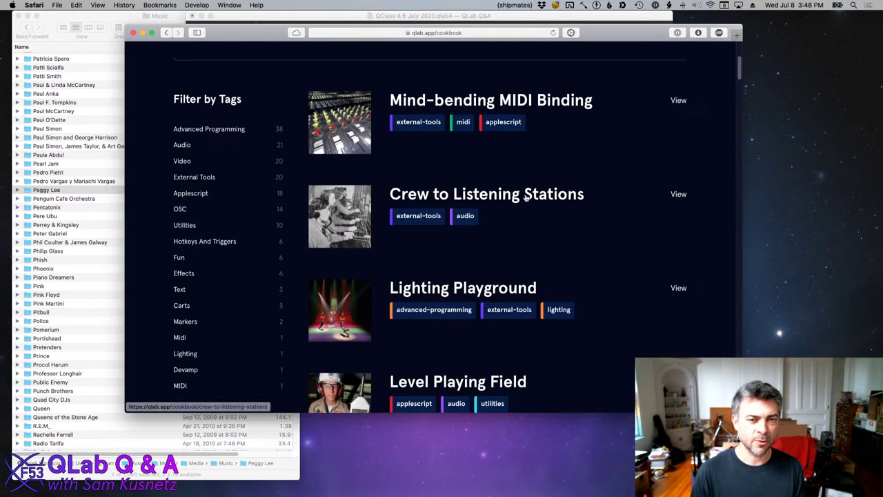
scroll(524, 198, up, 10)
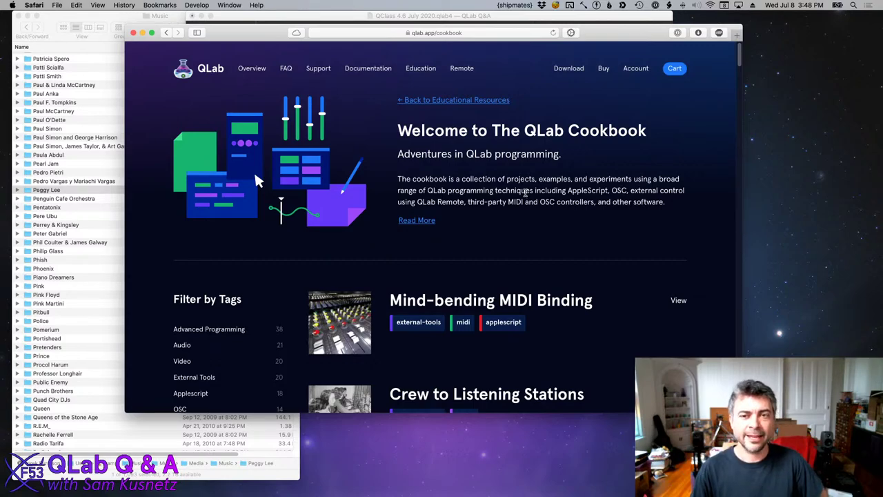
Open the website's Support page and look over the support team, documentation and FAQ sections.
click(316, 70)
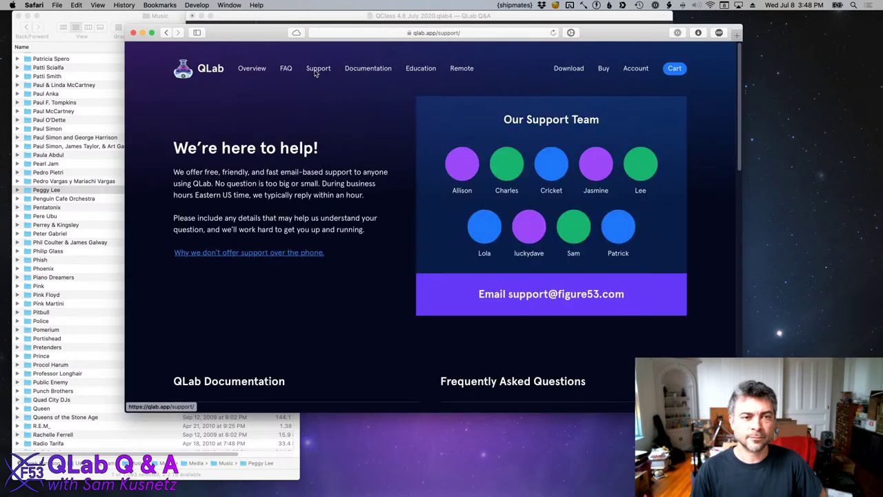
scroll(331, 181, down, 2)
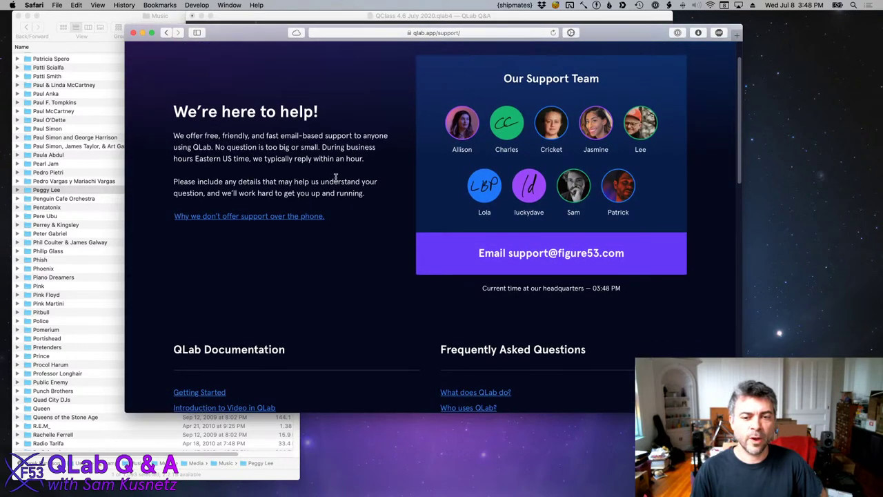
scroll(338, 179, down, 8)
scroll(340, 181, up, 10)
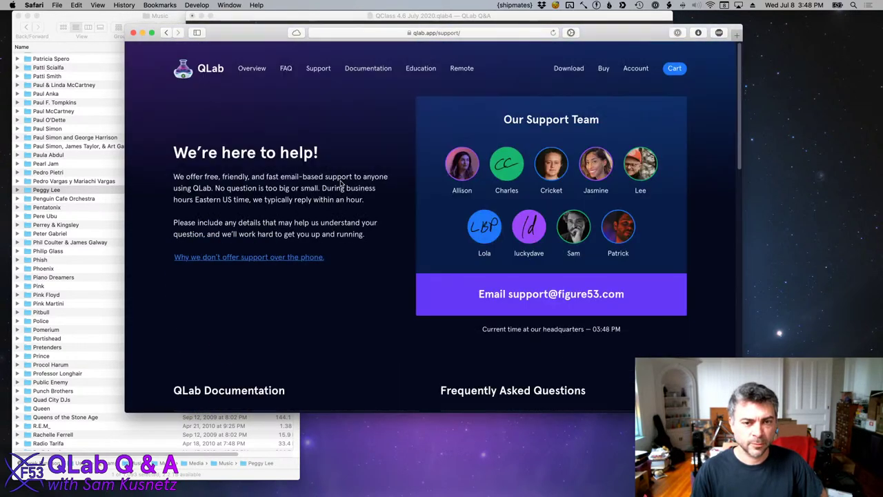
Return to the Education page and review its classes, cookbook, tutorials and the QLab Google Group section.
click(404, 69)
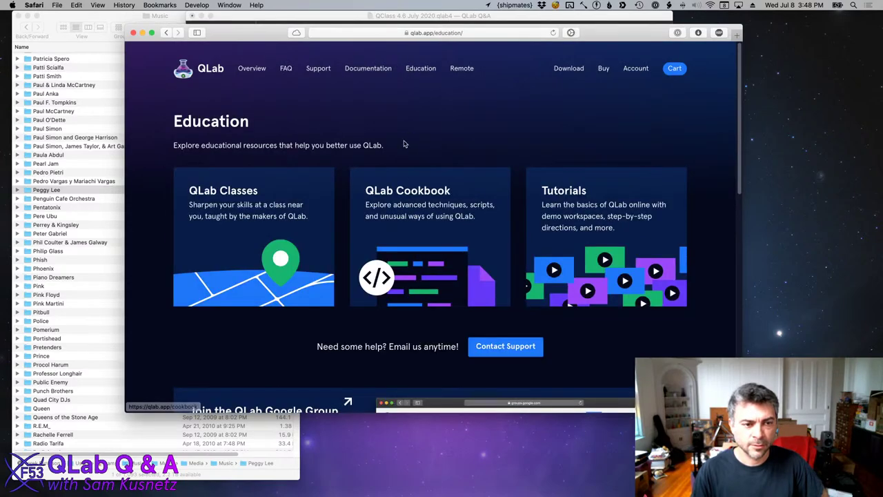
scroll(405, 144, down, 6)
scroll(401, 142, down, 2)
scroll(401, 143, up, 8)
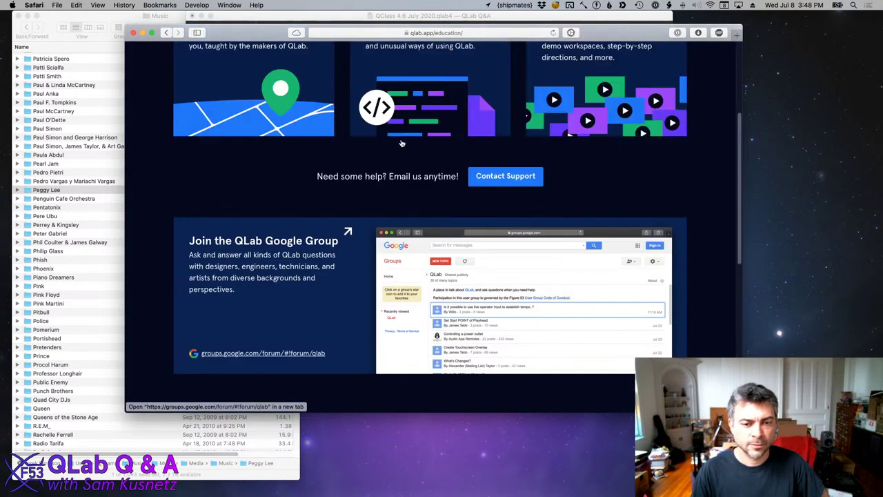
scroll(402, 143, down, 5)
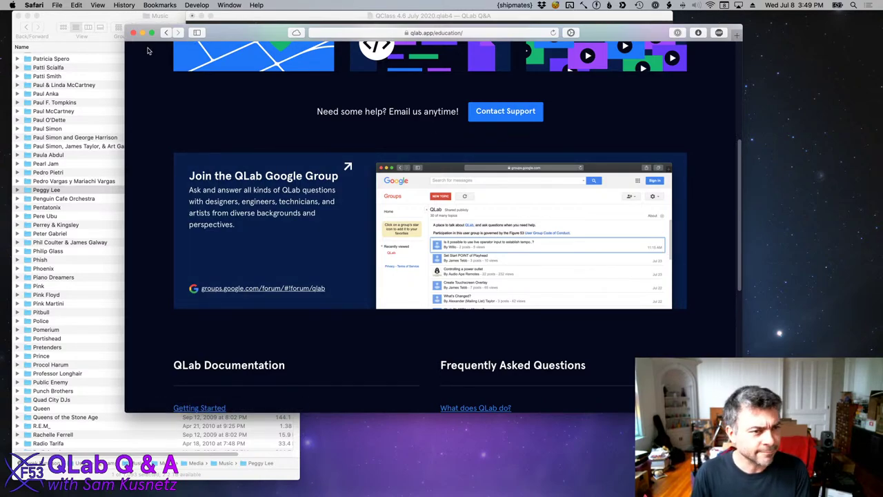
Close the browser and Finder windows, returning to QLab with the preshow music group collapsed and no cue selected.
click(134, 33)
click(407, 208)
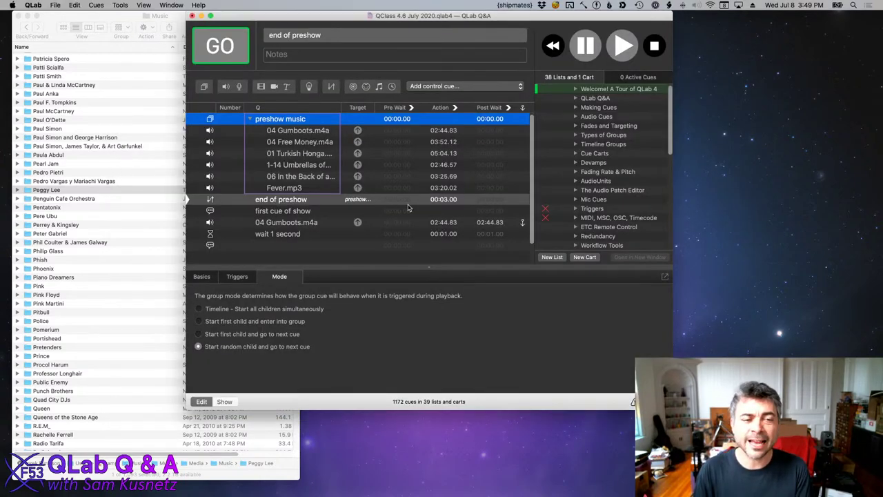
key(super+Left)
click(408, 208)
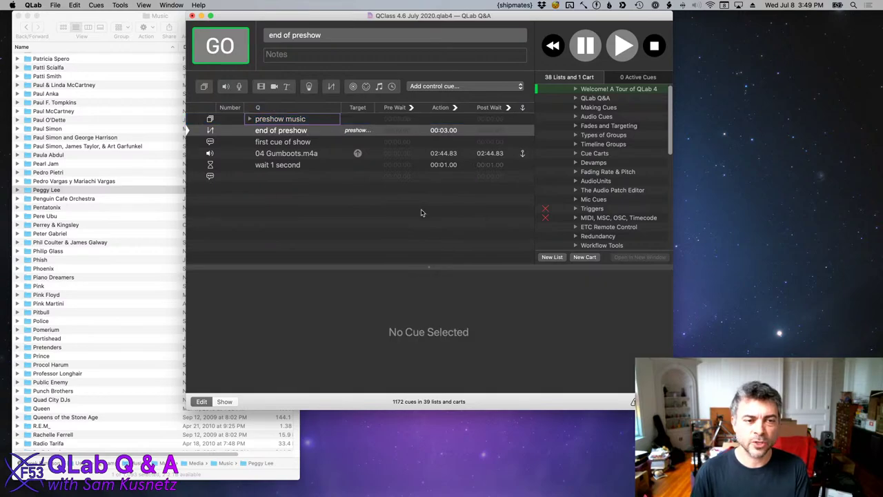
click(19, 16)
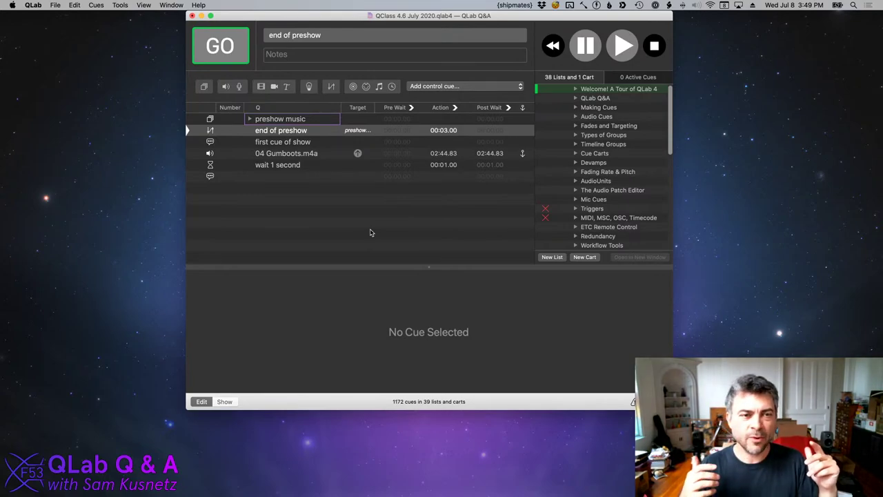
Load the 04 Gumboots.m4a cue, clear it again, and turn on its Auto-load option.
click(193, 155)
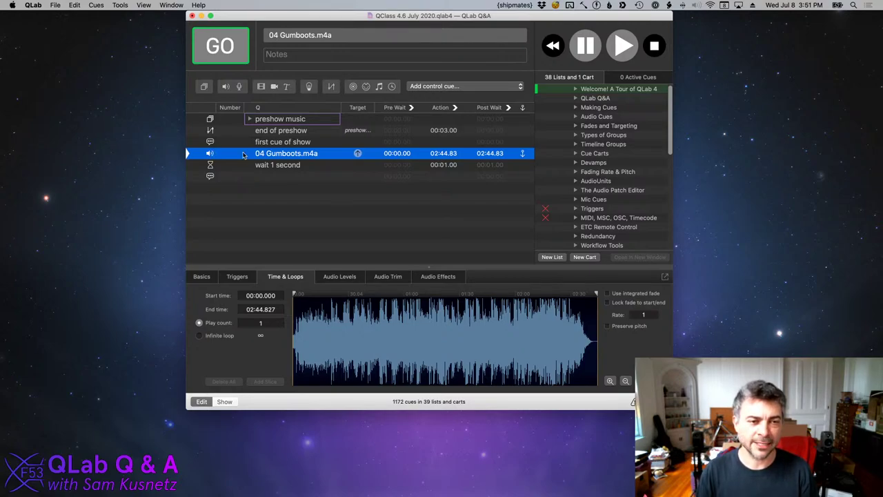
key(space)
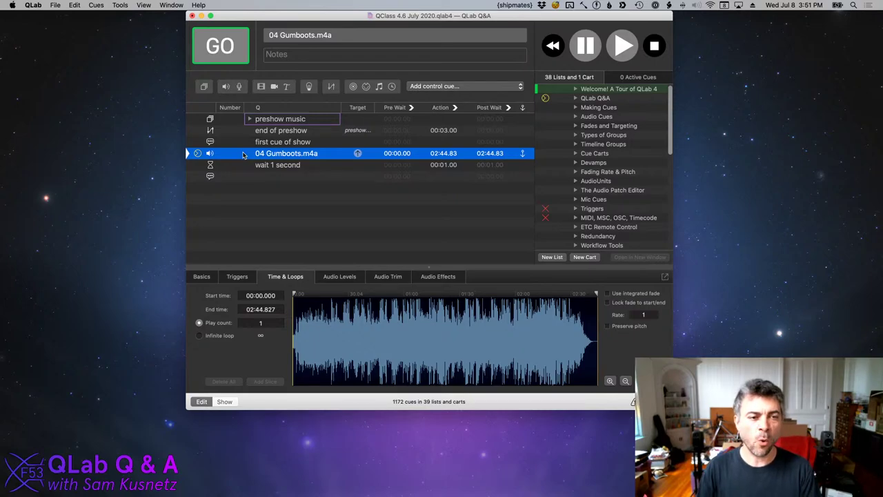
key(Escape)
click(204, 276)
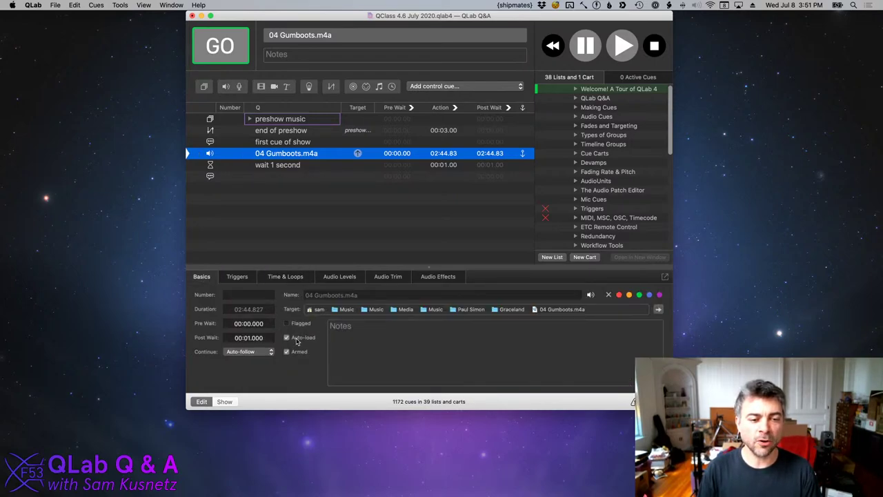
Run the first cue of show to test auto-loading, and turn Auto-load back off for 04 Gumboots.m4a.
click(203, 142)
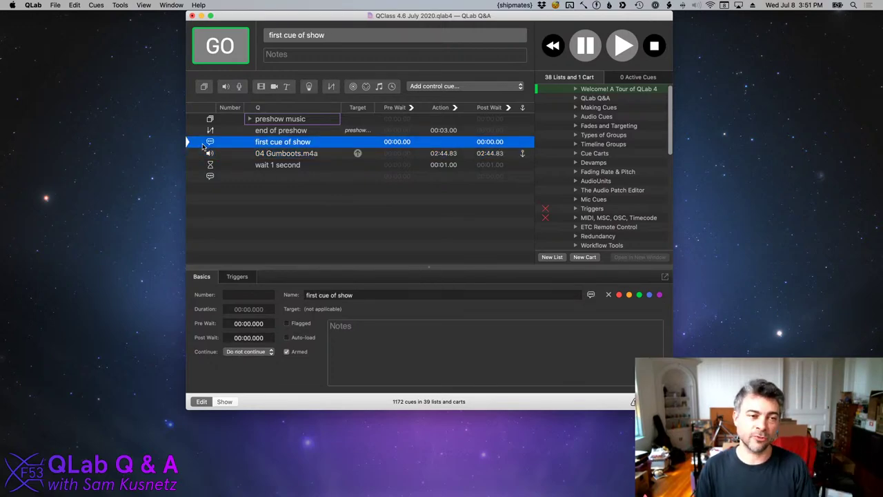
key(space)
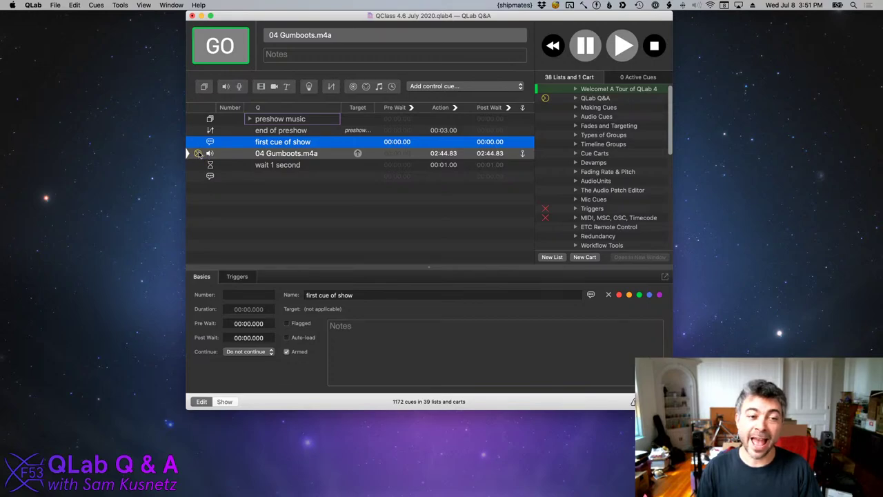
click(257, 156)
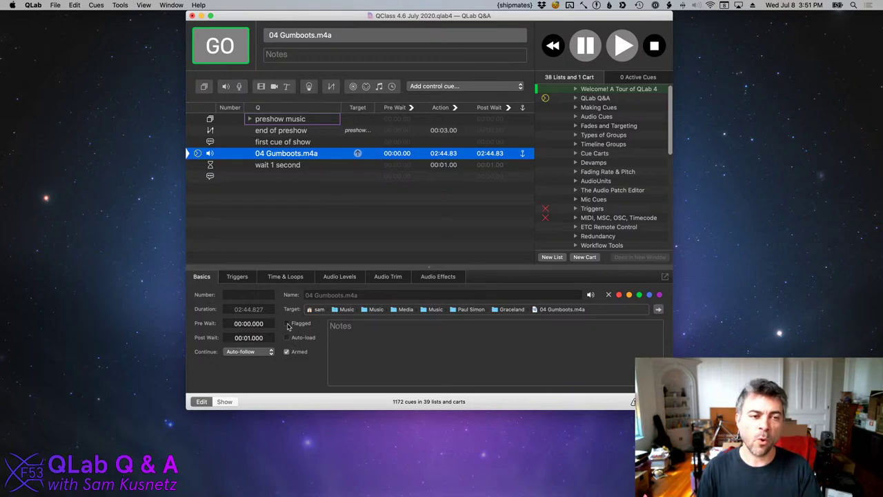
click(245, 203)
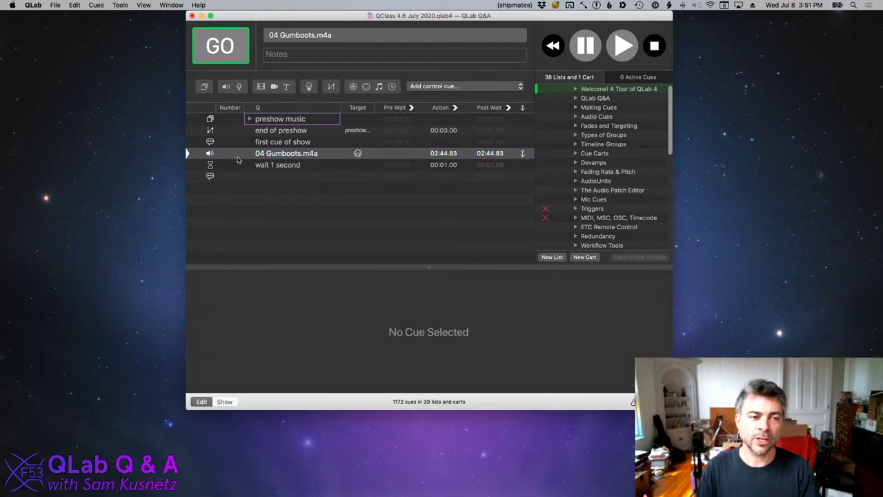
Look at the types of control cues that can be added, without adding one.
click(412, 87)
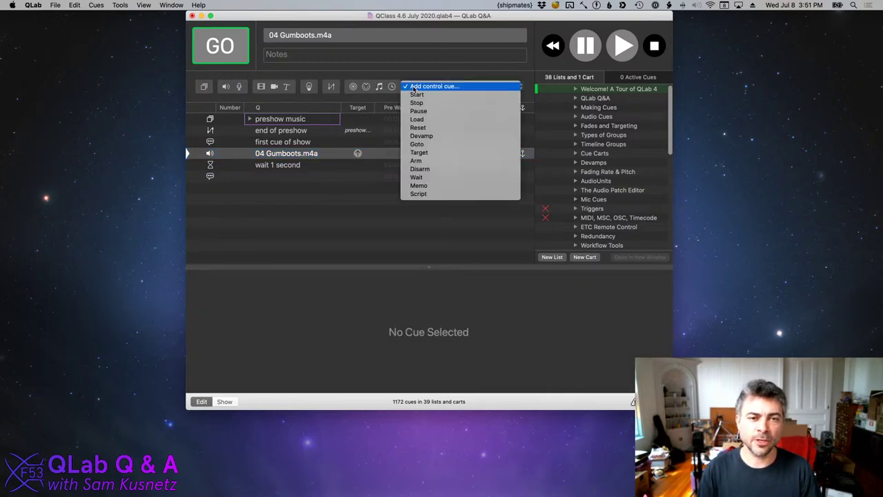
click(382, 184)
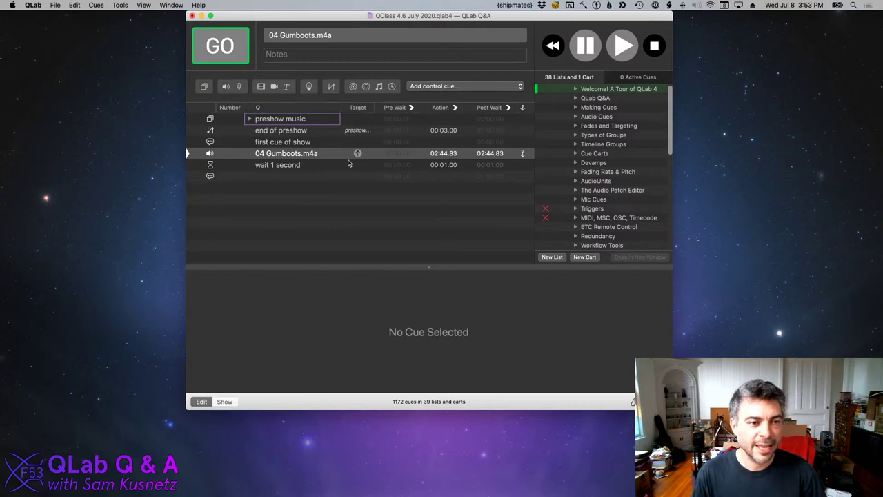
Name the blank memo cue at the end of the list "memo" and duplicate it five times.
click(328, 176)
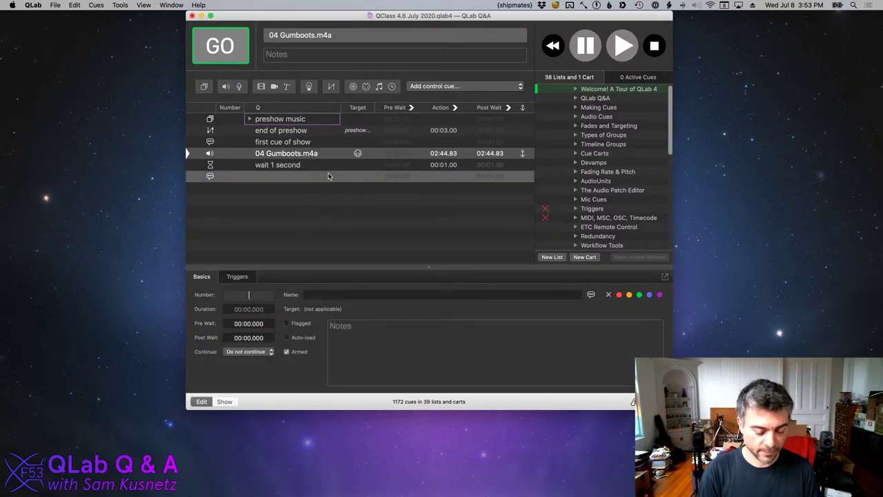
double_click(328, 176)
text(memo)
key(Return)
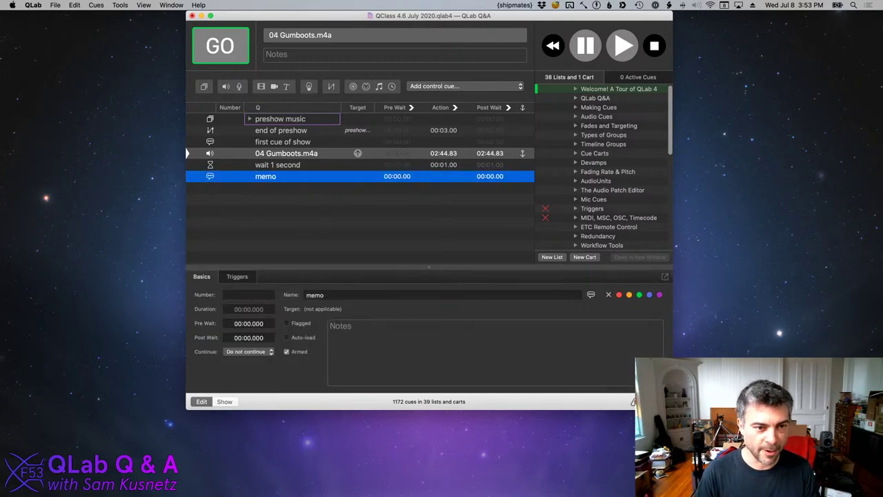
key(super+d)
key(super+d)
key(super+d)
key(super+d)
key(super+d)
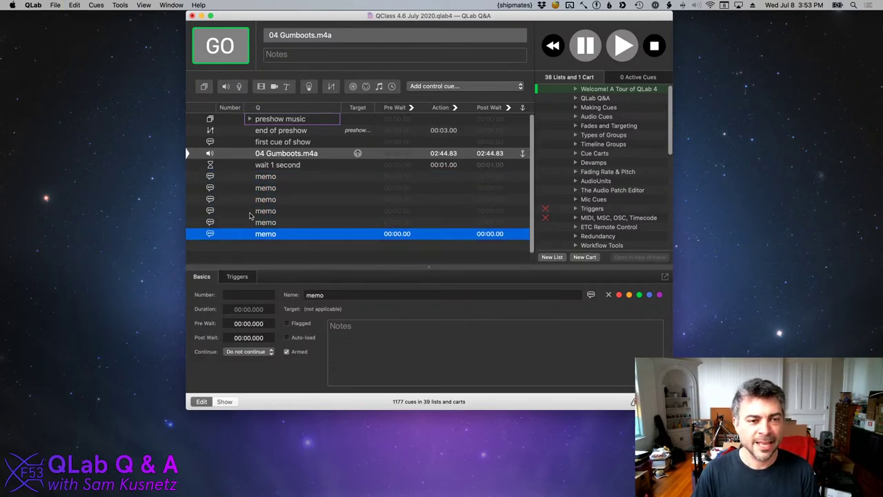
Try wrapping all six memo cues in a new group cue, and undo the grouping.
shift+click(311, 181)
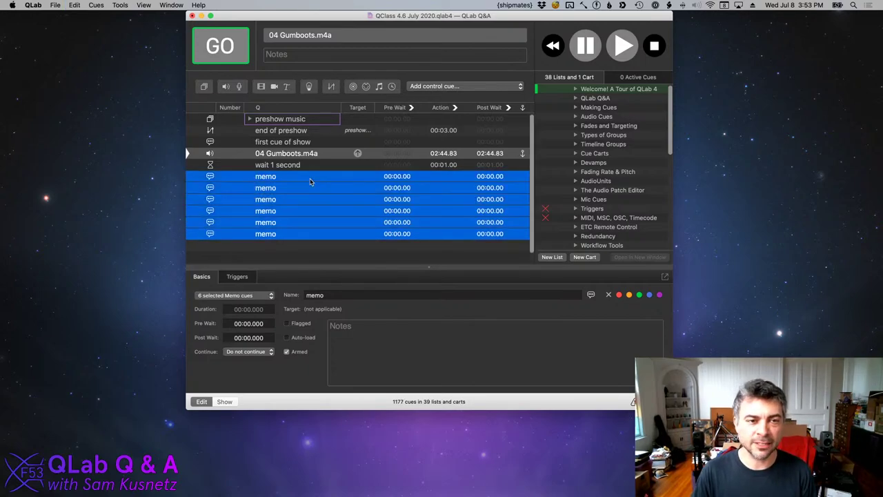
click(202, 88)
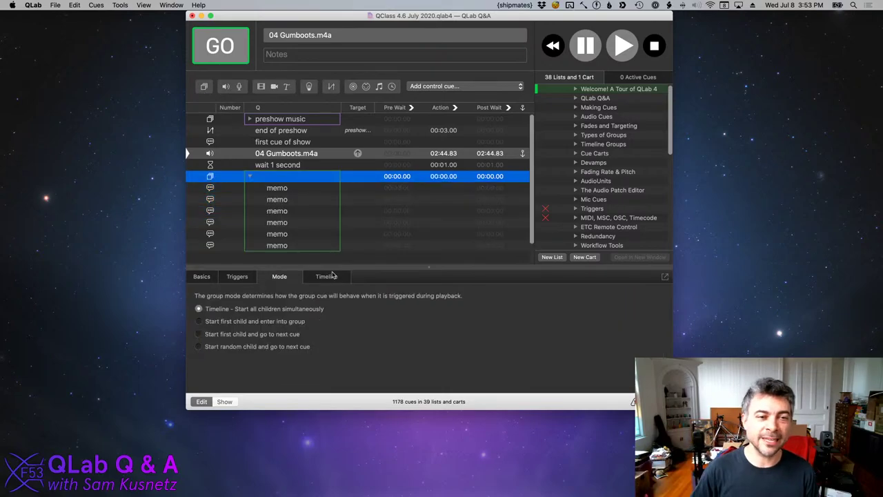
key(super+z)
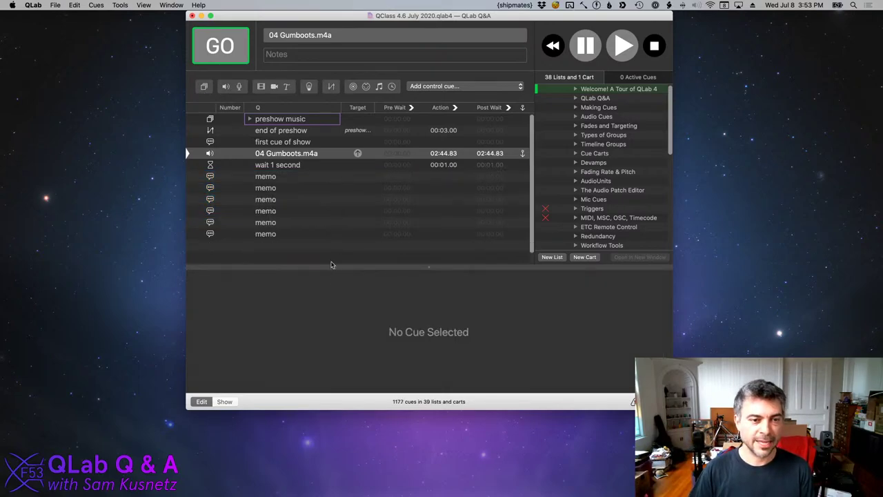
Try adding a group cue with only the first memo cue selected, and undo the addition.
click(309, 177)
click(204, 87)
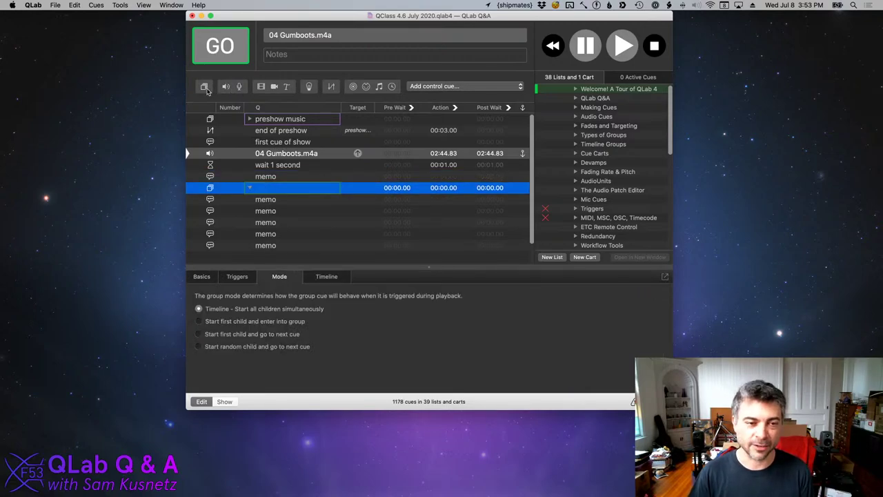
key(super+z)
Try grouping only the first two memo cues, and undo that grouping.
click(283, 177)
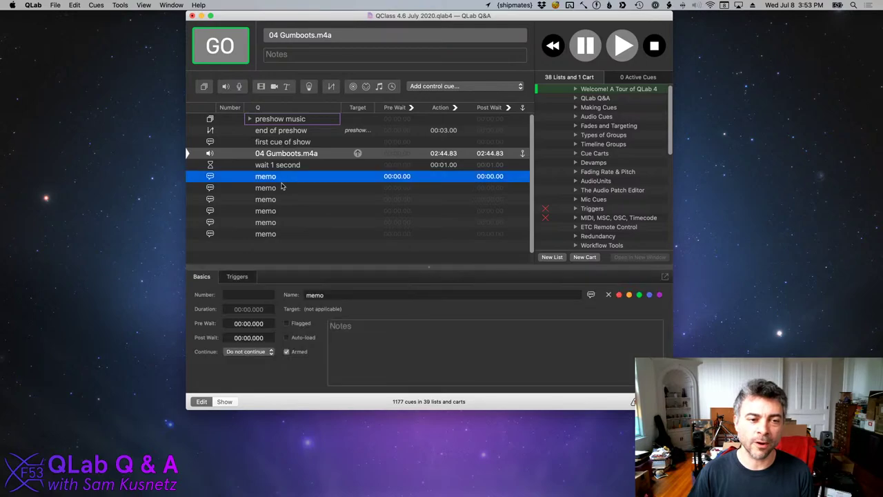
shift+click(282, 188)
click(204, 88)
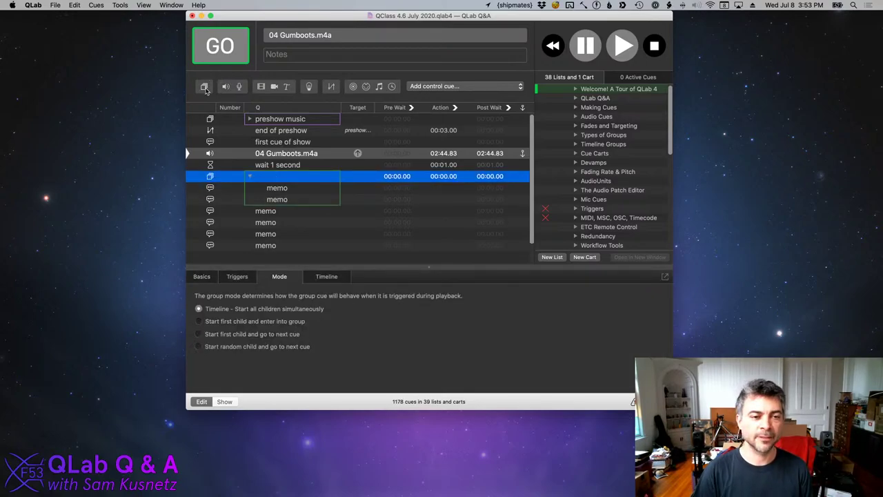
key(super+z)
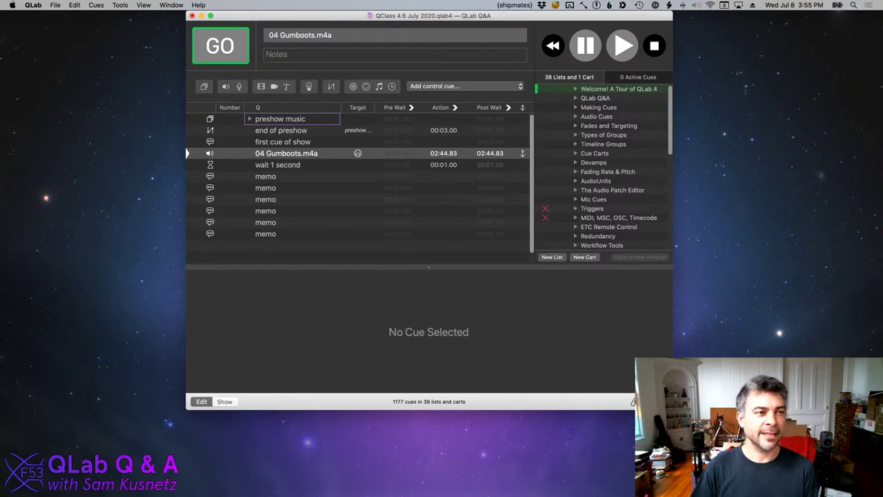
Check the Mac's macOS version and hardware specifications in About This Mac, and close the window.
click(12, 5)
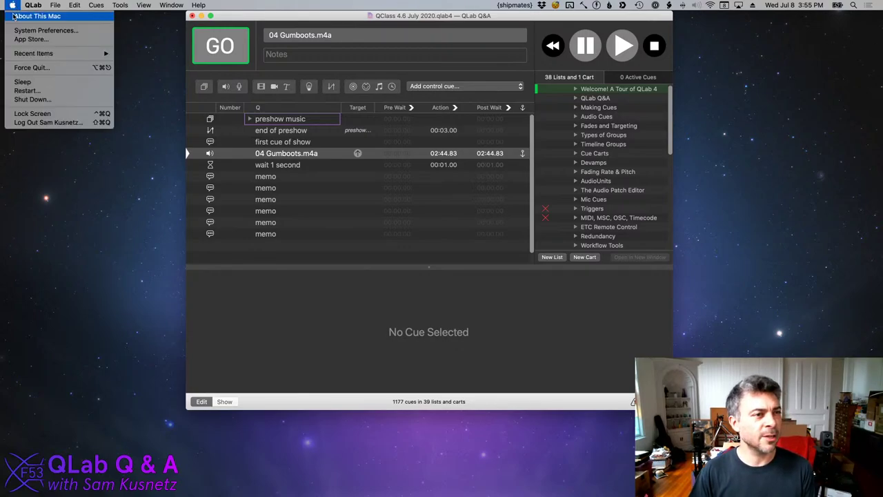
click(36, 16)
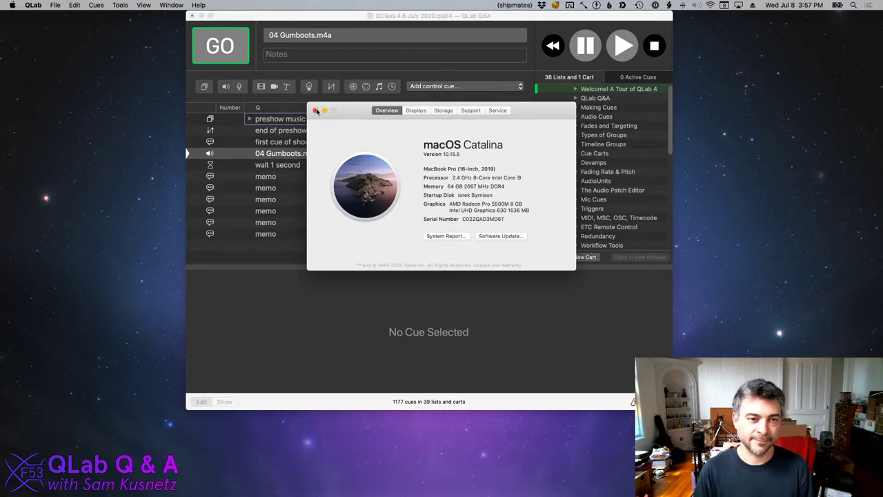
click(316, 111)
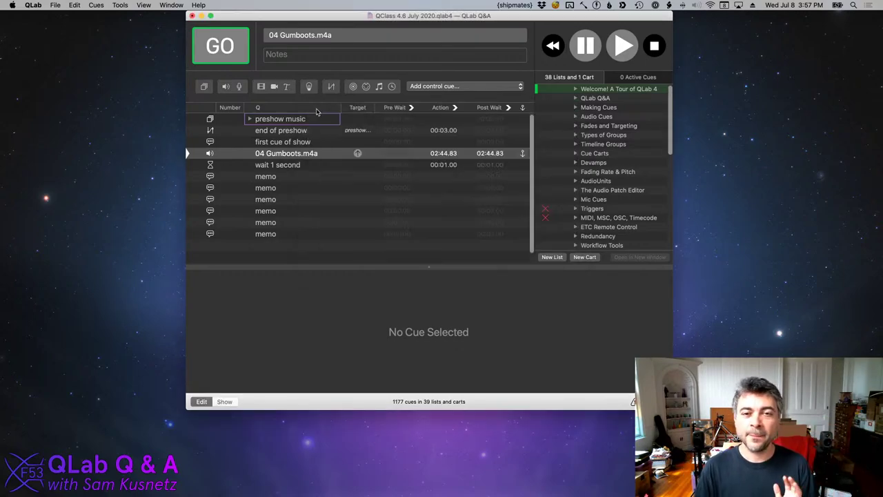
Delete all six memo cues below the wait 1 second cue, and select that wait cue.
click(472, 156)
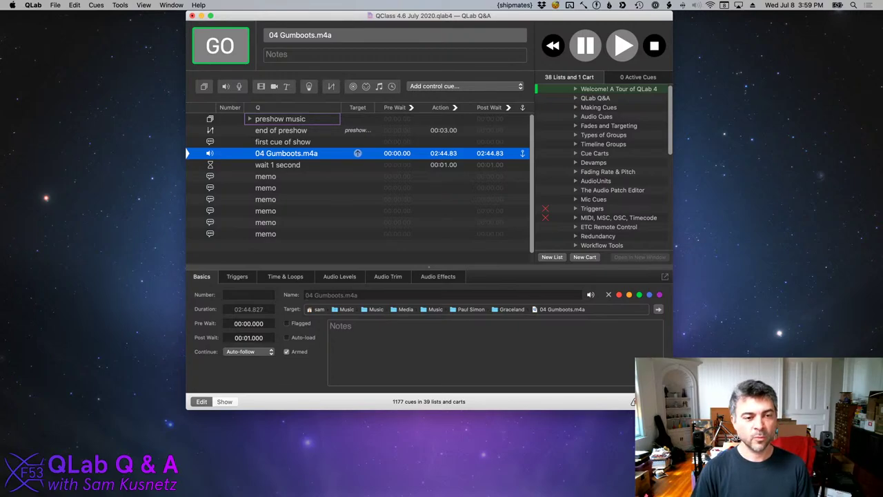
key(Down)
key(Down)
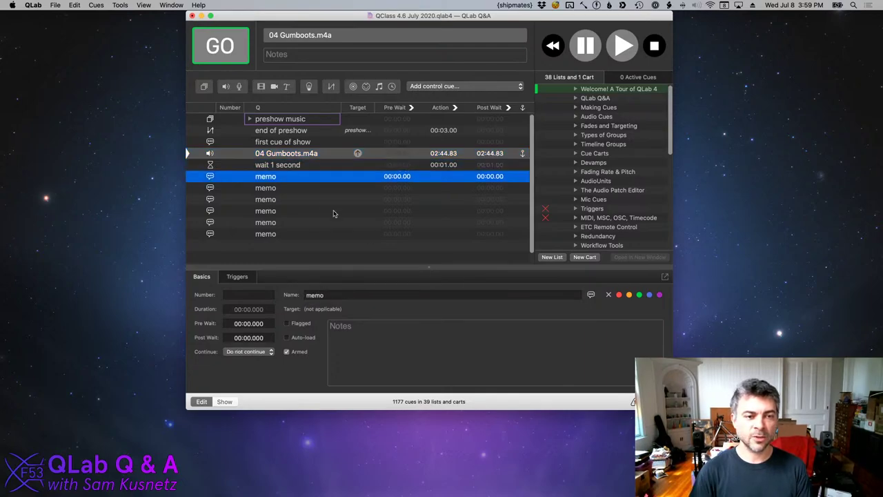
key(shift+Down)
key(shift+Down)
key(shift+Down)
key(shift+Down)
key(shift+Down)
key(Delete)
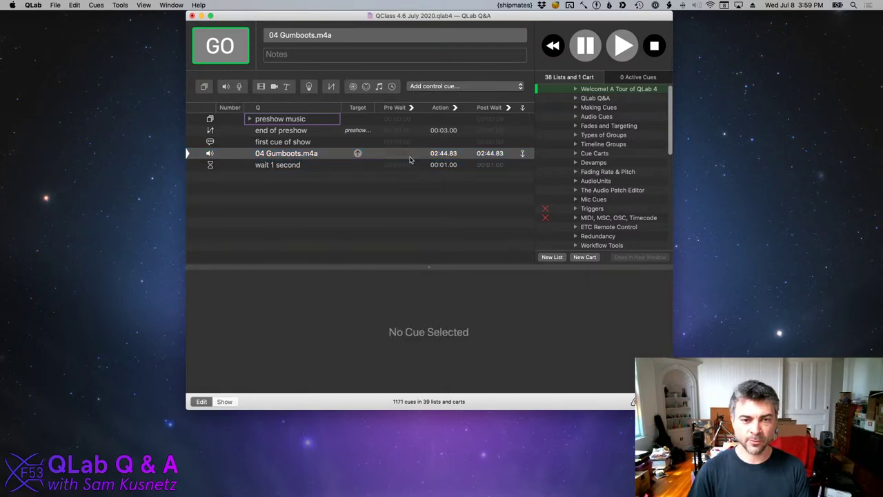
click(384, 168)
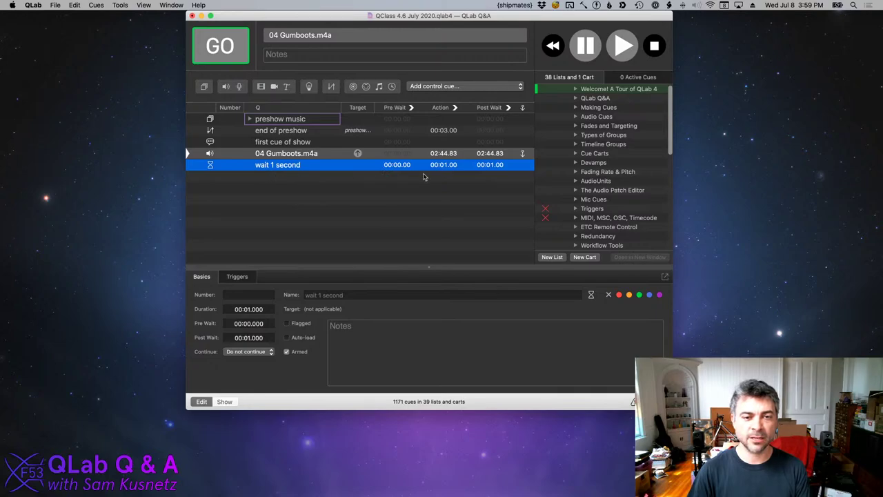
Set the wait cue's action duration to 10:00:00 and put the cue on standby.
double_click(445, 166)
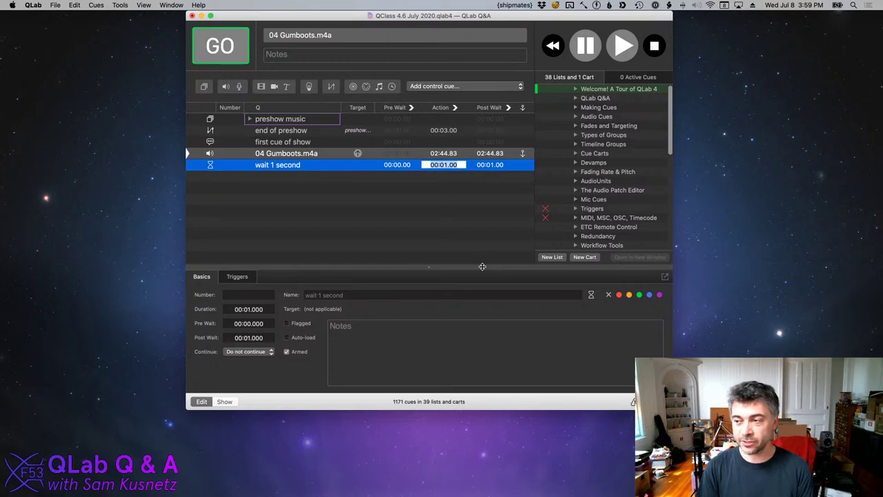
text(10:00:0)
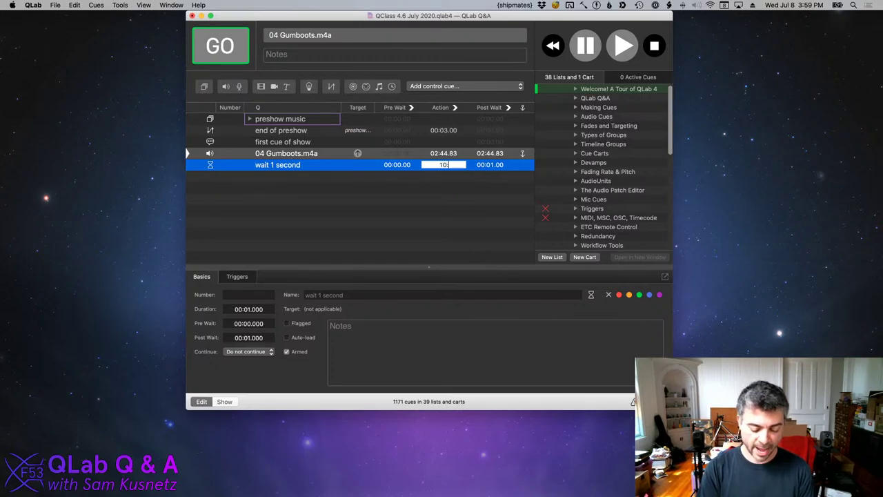
click(194, 164)
Add a Start cue and a Pause cue that both target the wait cue, and place the Pause cue below the Start cue.
click(436, 88)
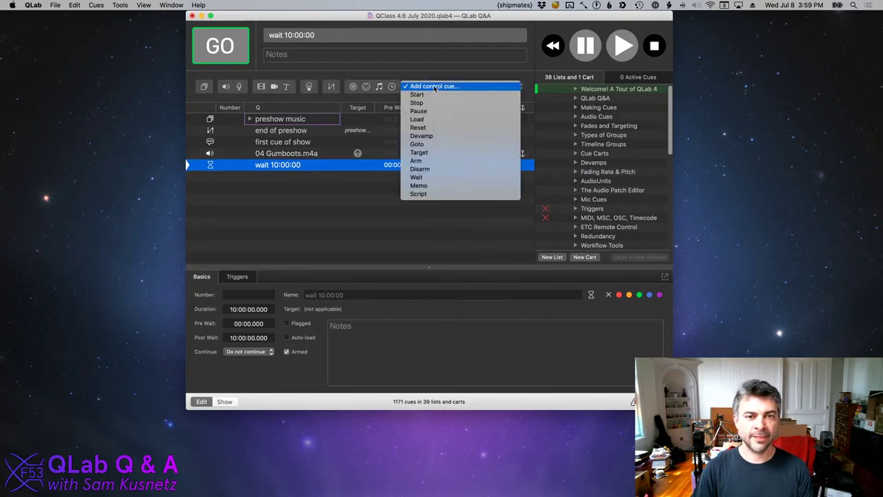
click(437, 95)
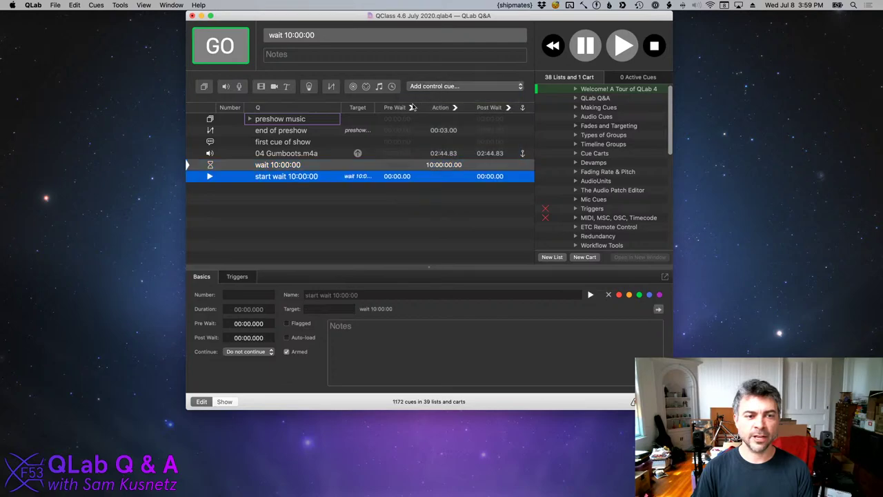
click(346, 165)
click(455, 87)
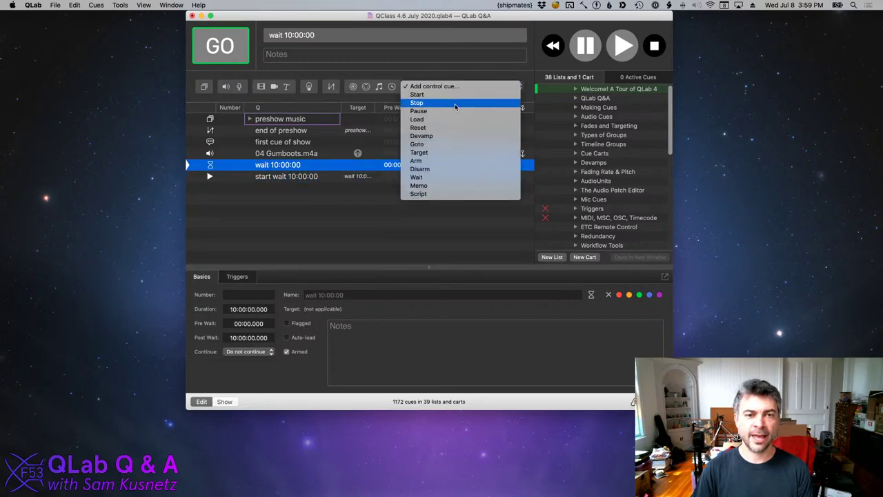
click(451, 111)
drag(312, 177, 321, 193)
Rename the Start cue as "top of show" and the Pause cue as "end of show".
click(297, 174)
click(293, 176)
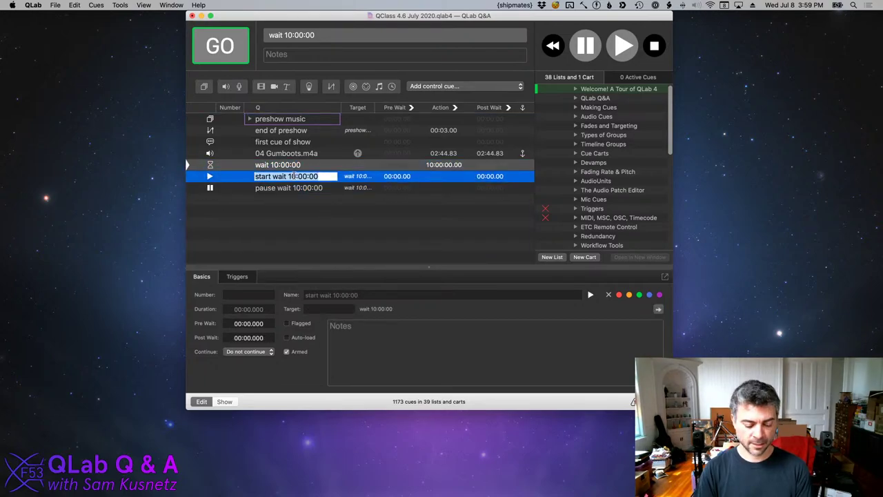
text(top of show)
key(Return)
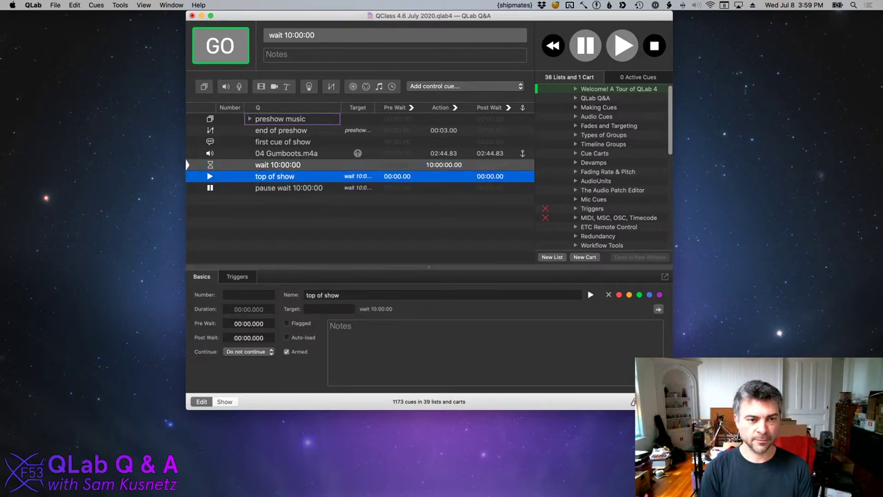
key(Down)
key(Return)
text(end of show)
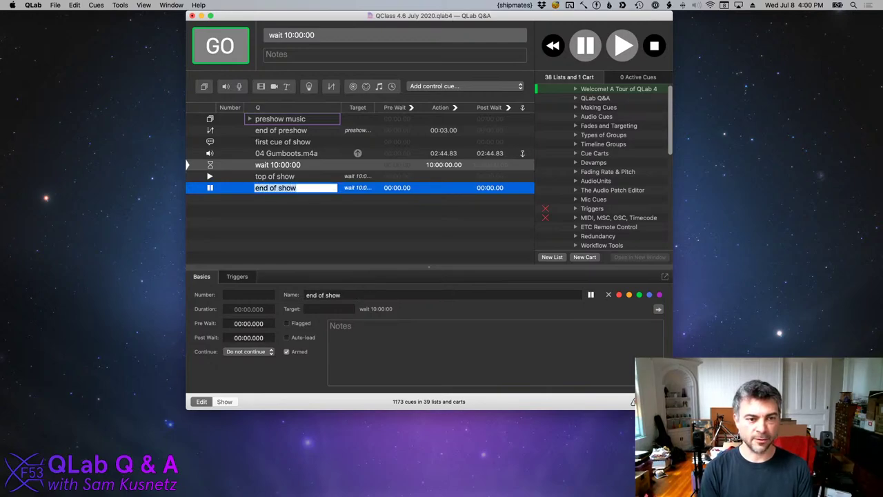
key(Return)
Run the "top of show" cue to start the wait timer, and run "end of show" to pause it.
key(Up)
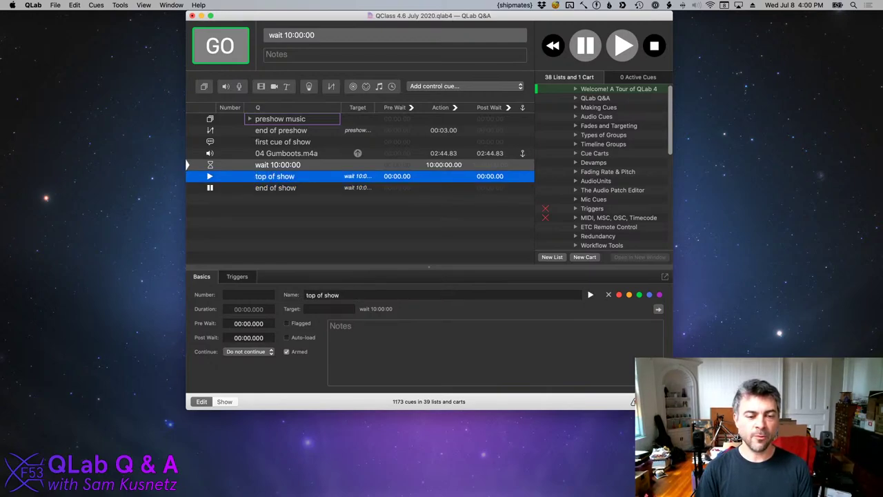
key(super+Down)
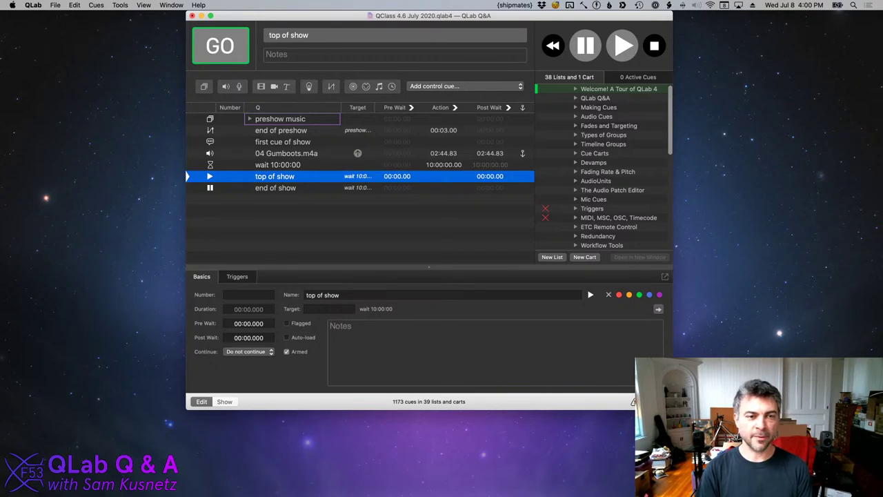
key(space)
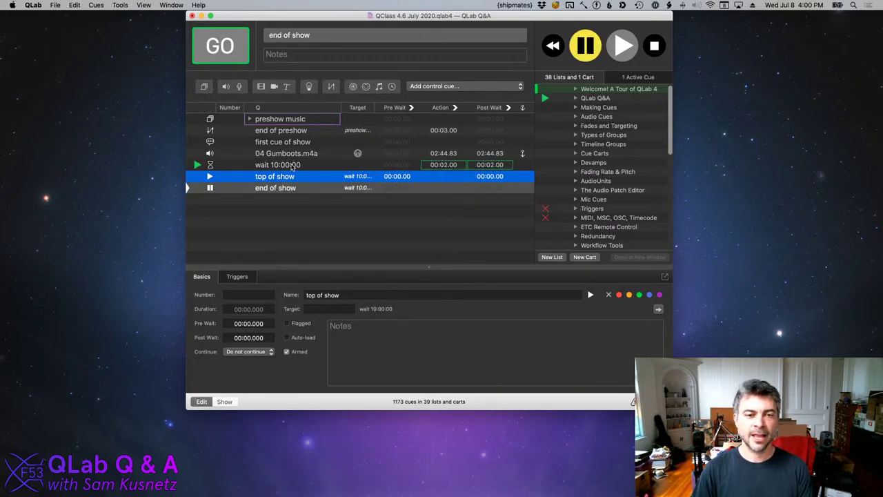
click(262, 187)
key(space)
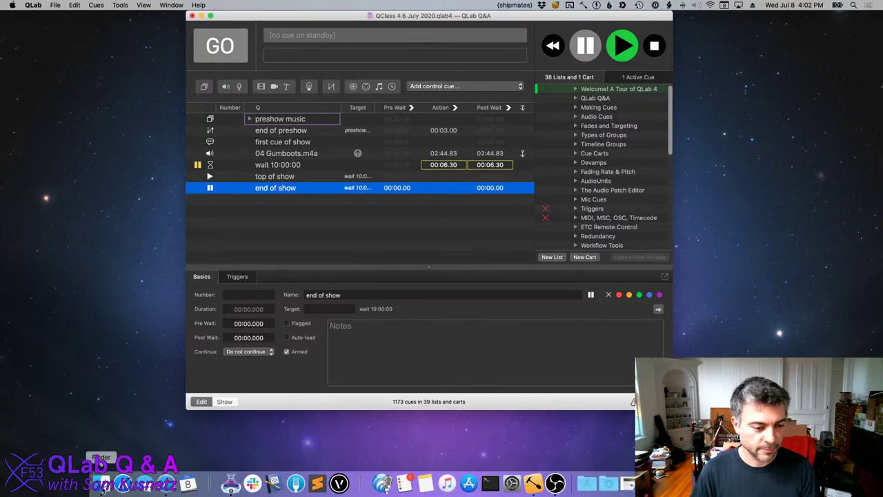
Switch to Finder, open the Current folder in the home folder, and create a folder named "my show" in it.
right_click(114, 490)
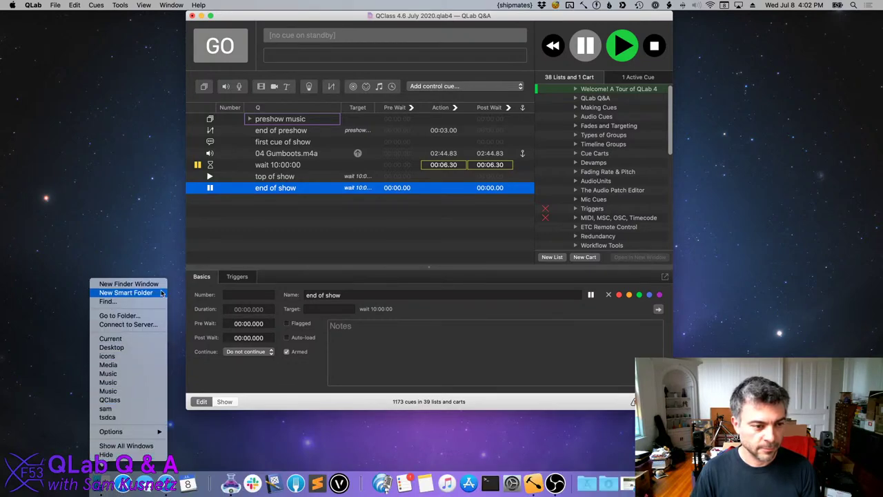
key(Escape)
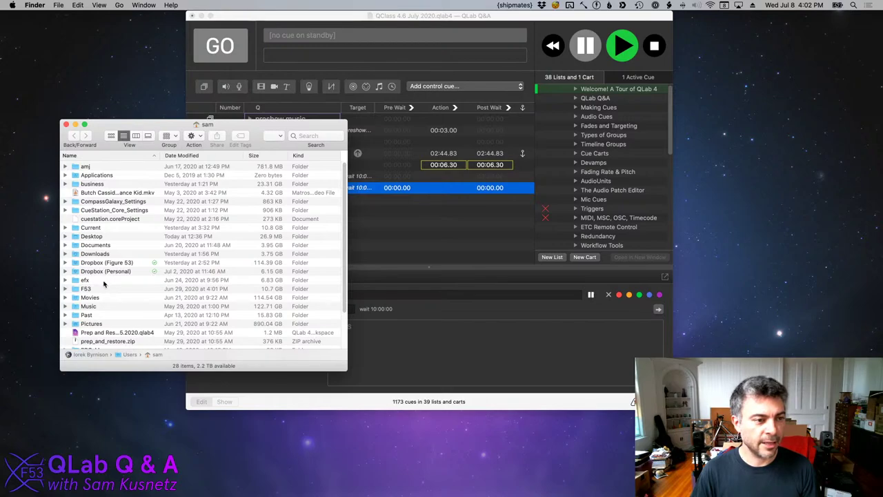
double_click(122, 231)
key(super+shift+n)
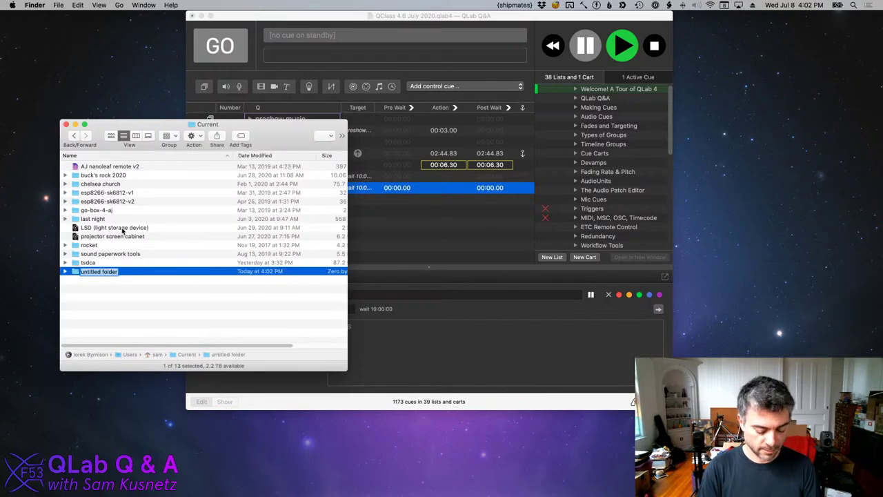
text(my show)
key(Return)
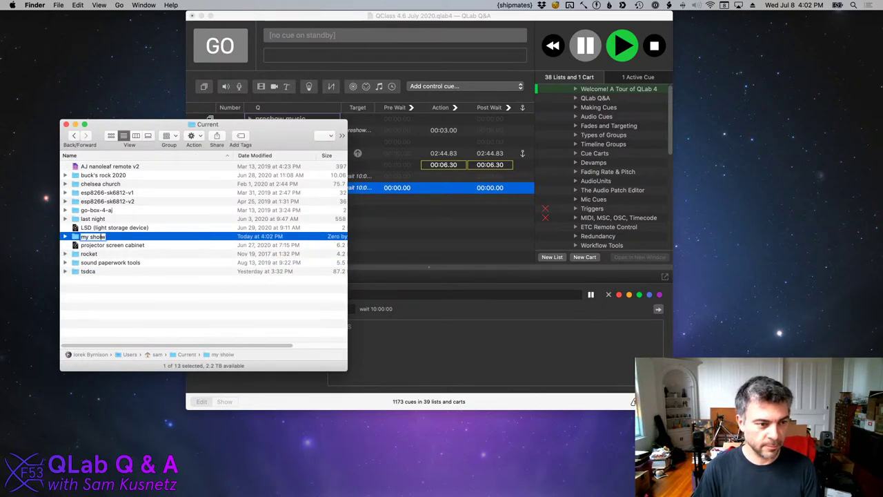
Open the "my show" folder and create two subfolders in it named "audio" and "video".
key(super+Down)
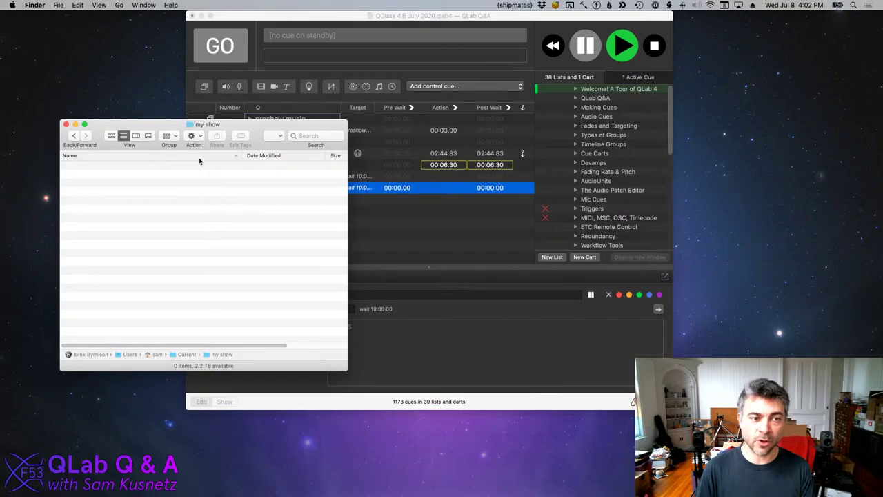
key(super+shift+n)
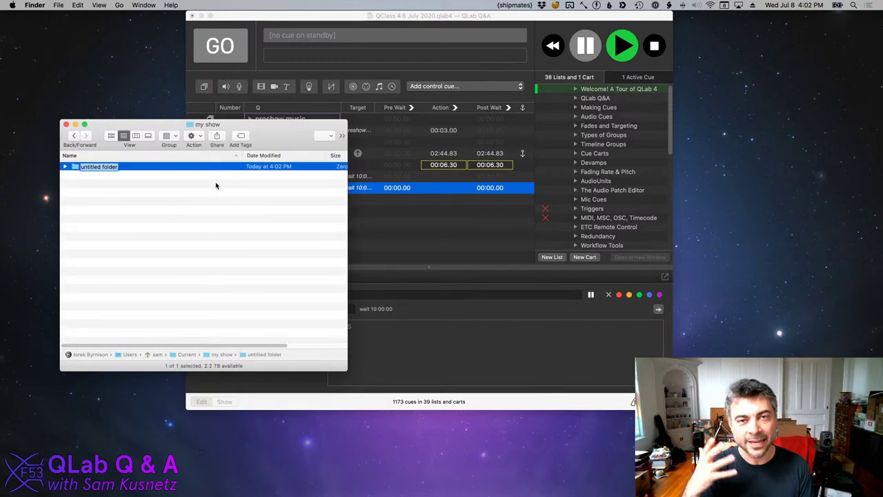
text(audio)
key(Return)
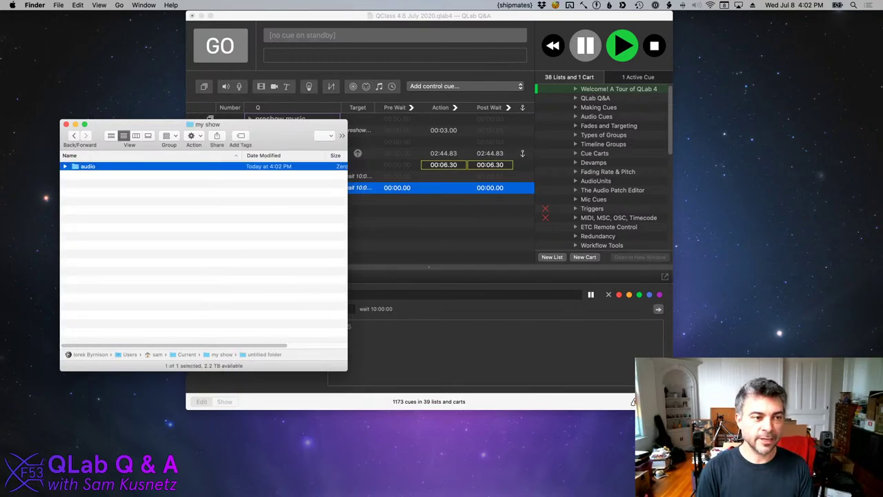
key(super+shift+n)
text(video)
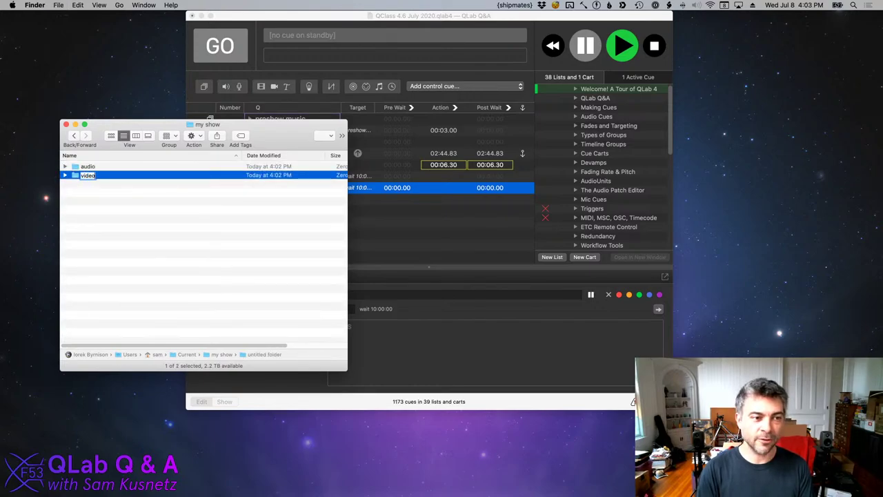
key(Return)
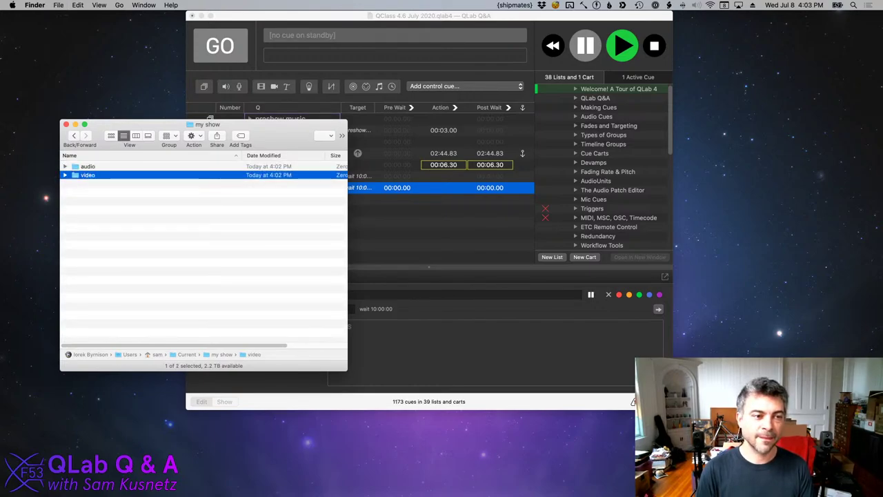
Switch to QLab, create a new workspace, and move its window clear of most of the Finder window.
click(368, 233)
click(53, 5)
click(59, 16)
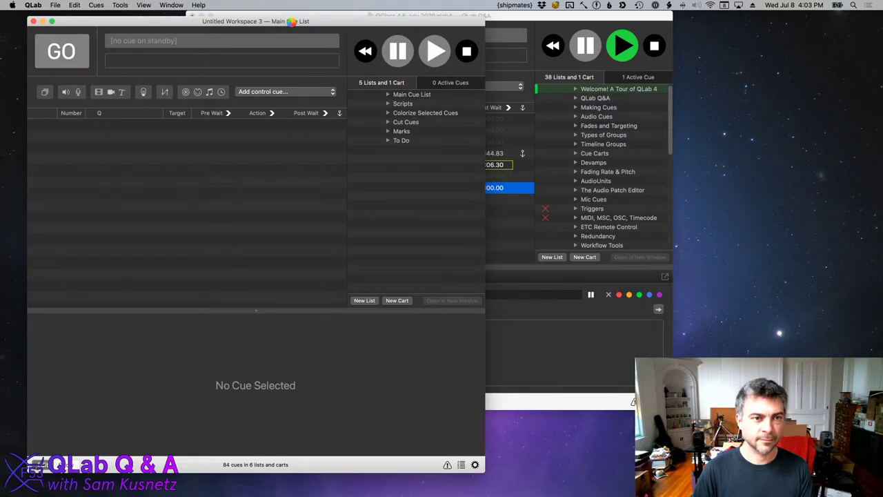
drag(286, 22, 506, 40)
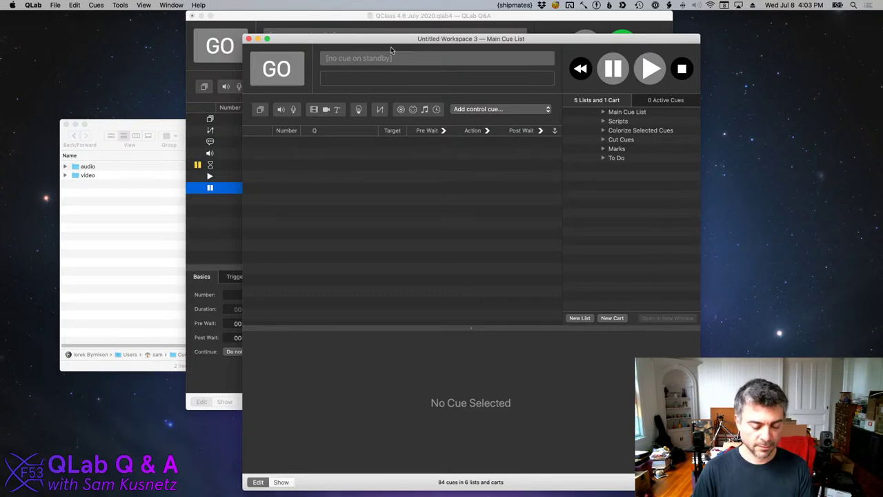
Save the new workspace as "my show" in the "my show" folder inside Current.
key(super+s)
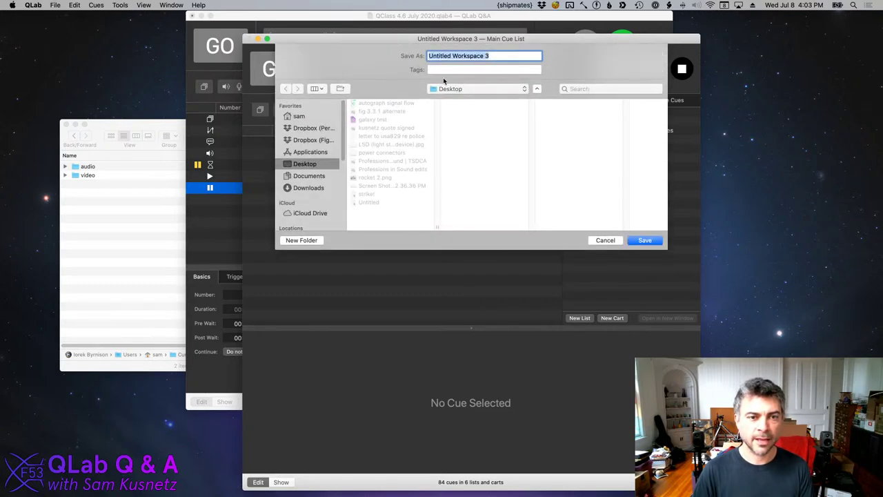
text(my show)
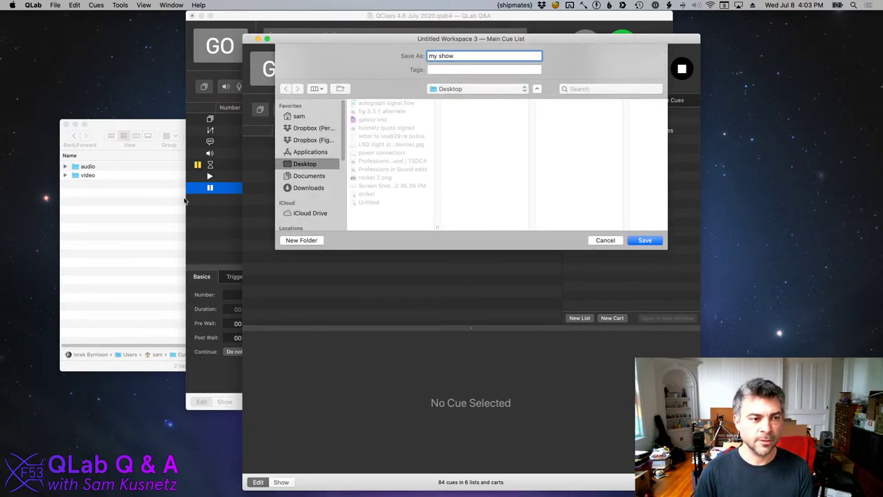
click(171, 122)
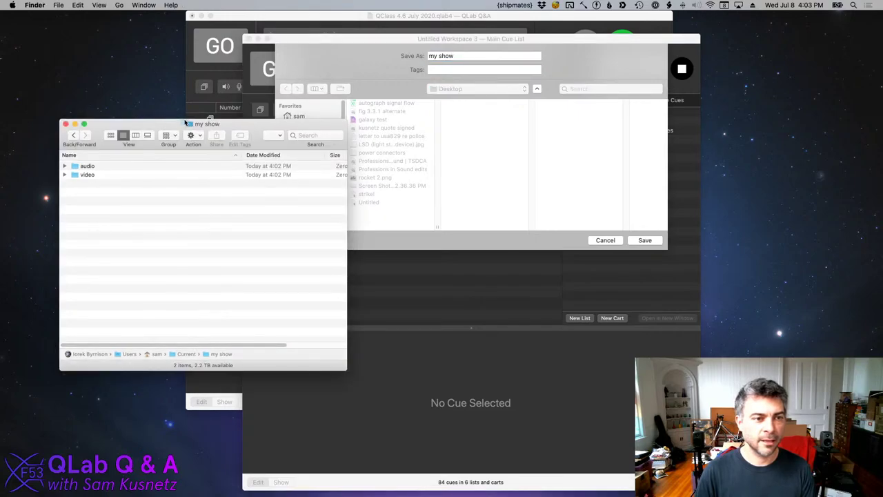
drag(508, 174, 508, 174)
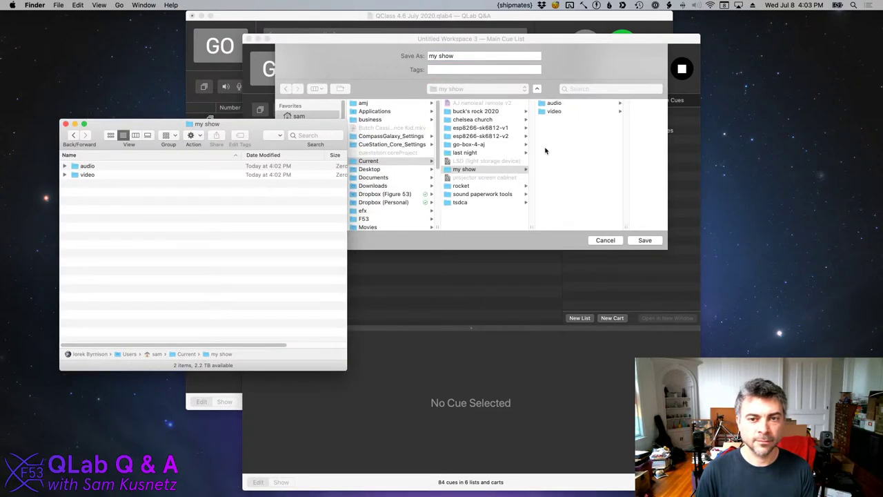
click(508, 171)
click(644, 240)
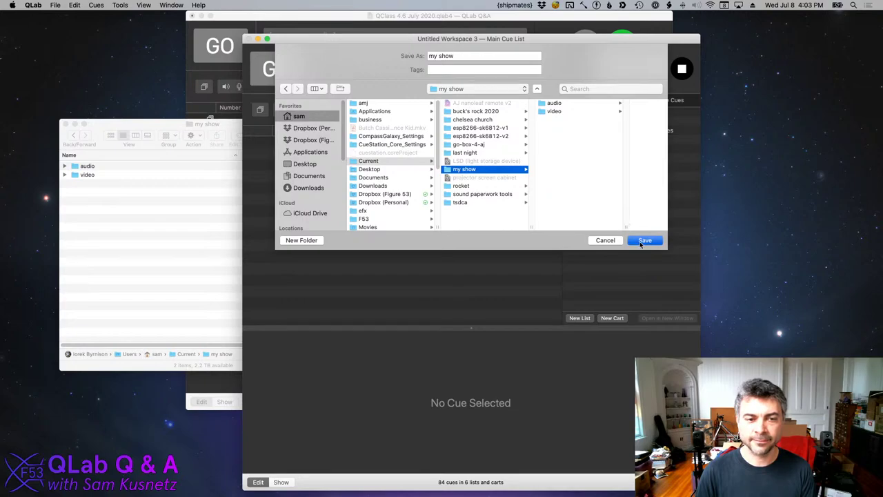
Switch to Finder and examine the saved workspace file beside the audio and video folders.
click(121, 268)
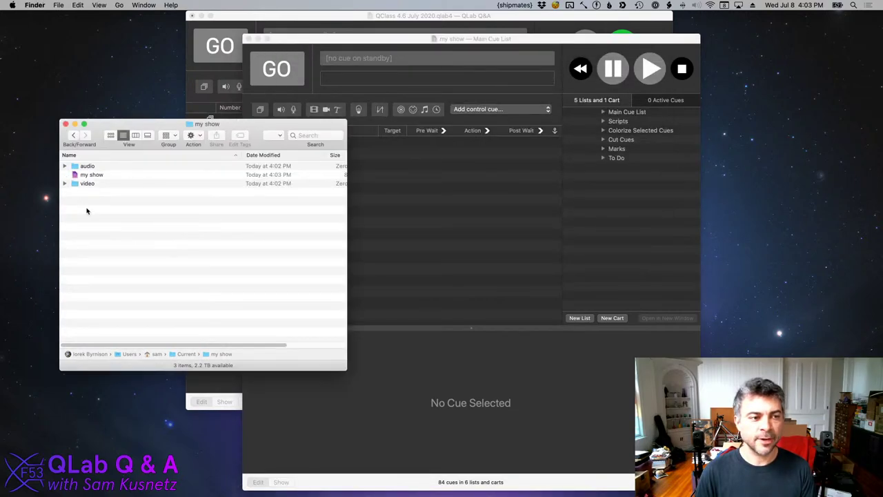
click(99, 174)
click(104, 166)
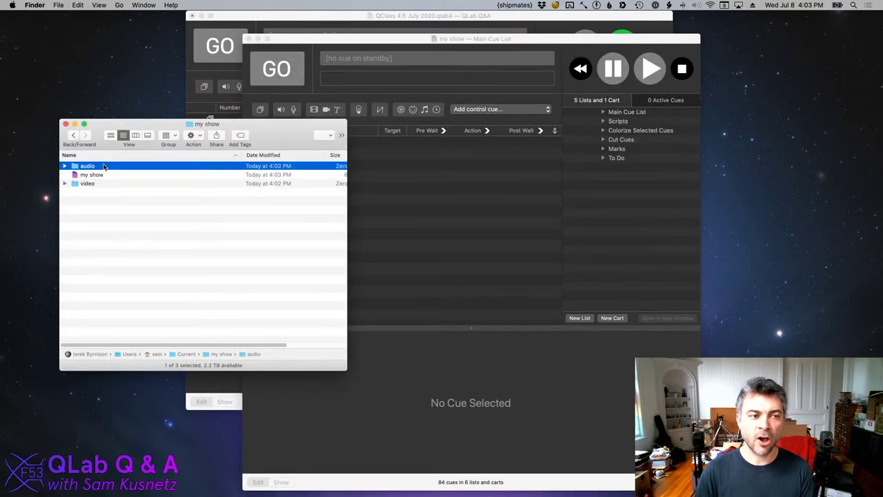
click(107, 185)
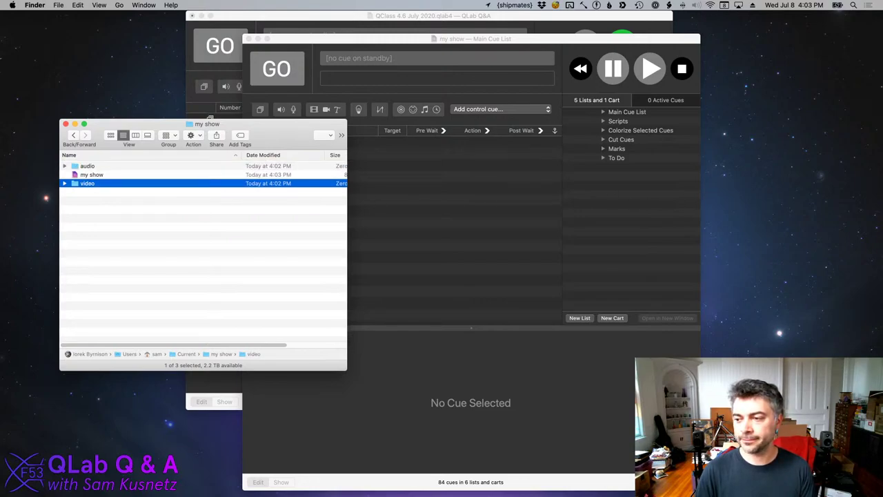
click(164, 220)
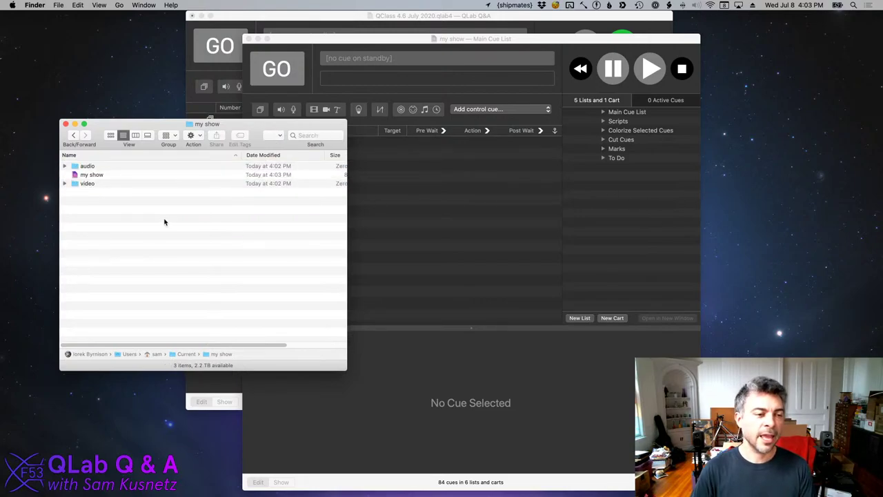
Create three new folders named "weather", "music" and "scary sounds" in the "my show" folder, with the audio folder expanded.
key(Down)
key(Right)
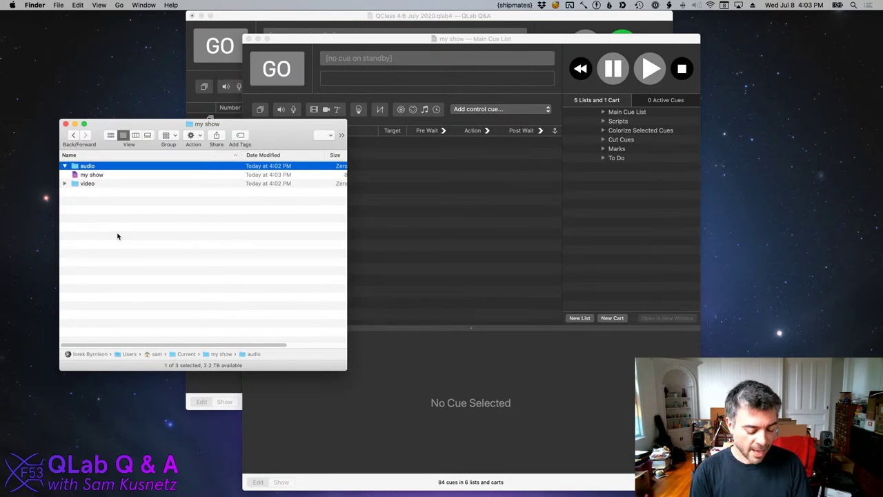
key(super+shift+n)
text(weather)
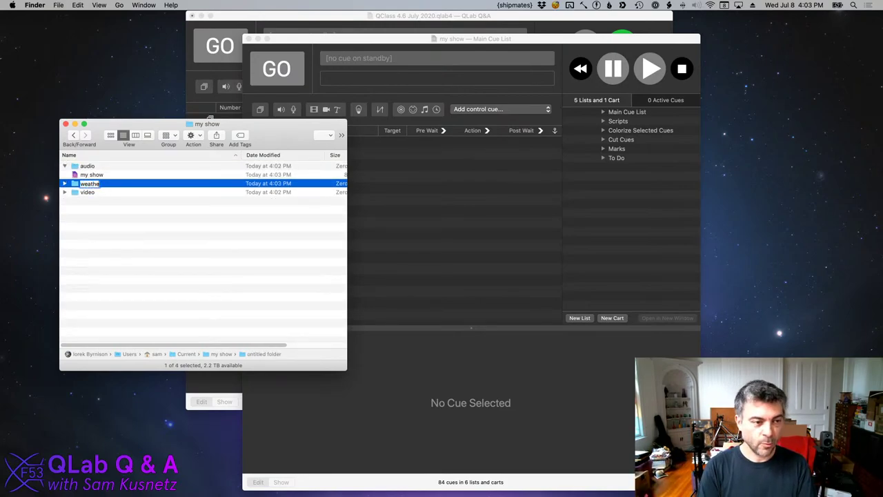
key(Return)
key(super+shift+n)
text(music)
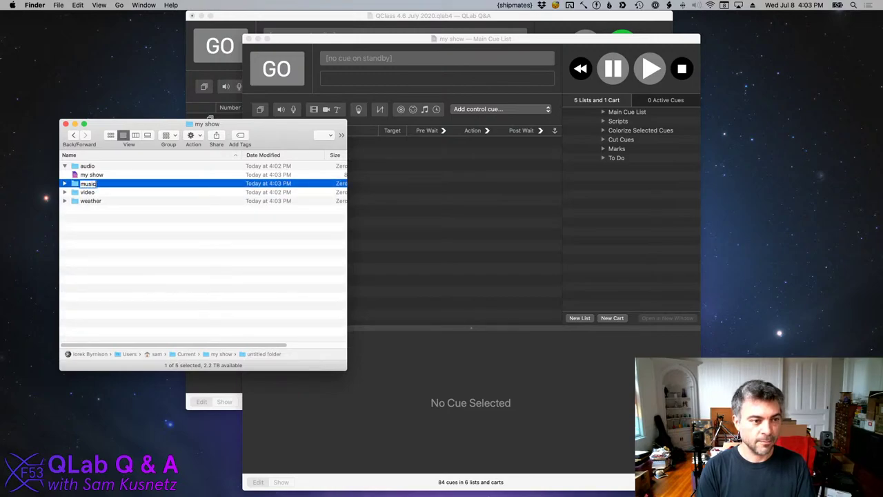
key(Return)
key(super+shift+n)
text(scary sounds)
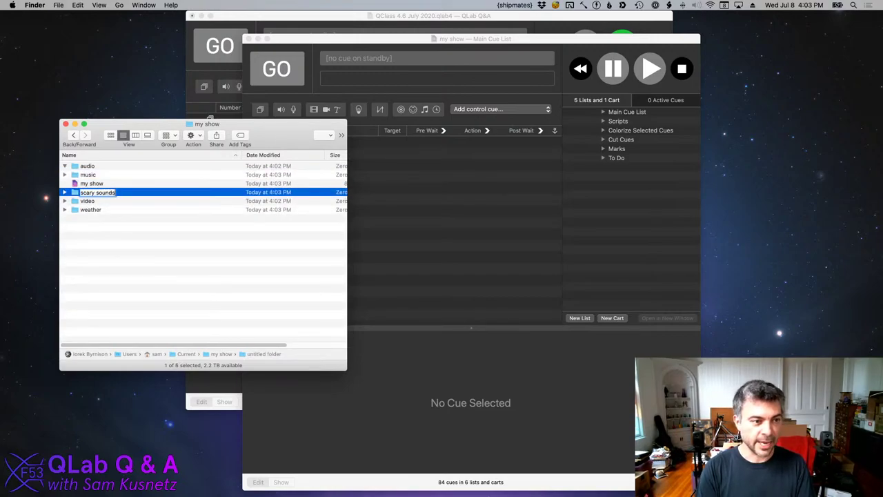
key(Return)
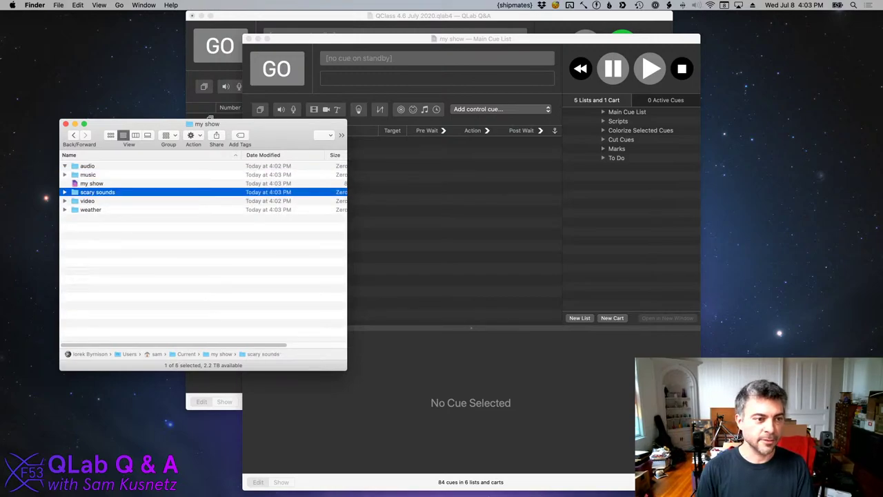
Move the "music", "scary sounds" and "weather" folders into the audio folder and clear the selection.
super+click(115, 209)
super+click(97, 175)
drag(97, 175, 89, 166)
click(145, 191)
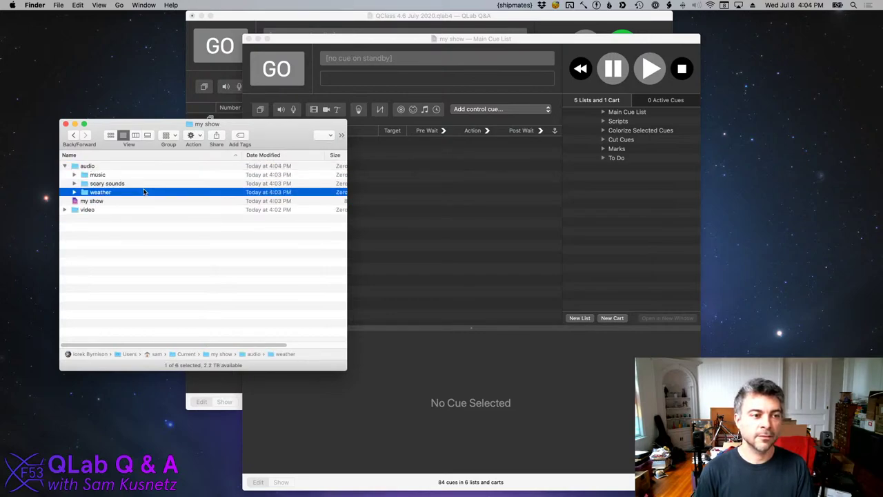
click(154, 246)
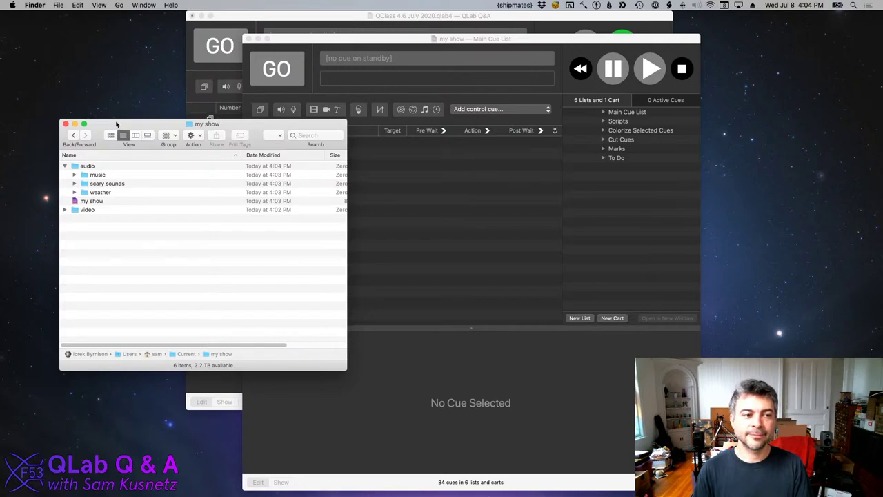
Expand the video folder in Finder, and switch to QLab to close the "my show" workspace.
click(107, 211)
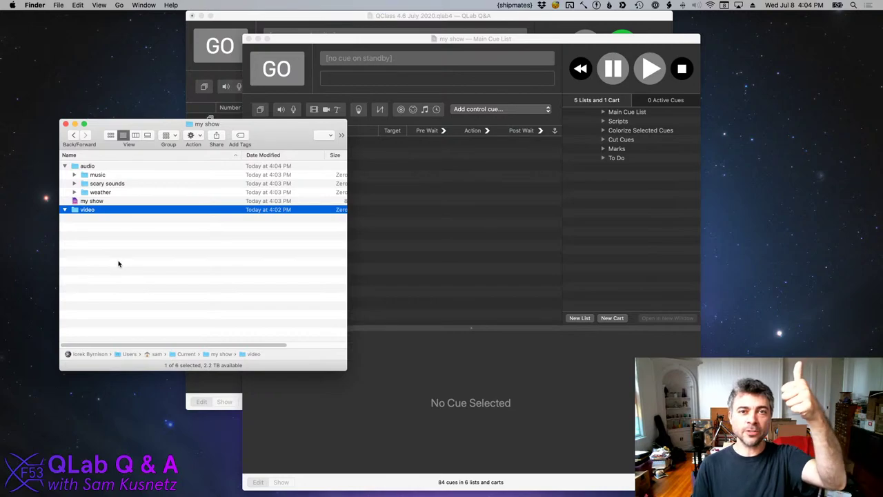
click(389, 214)
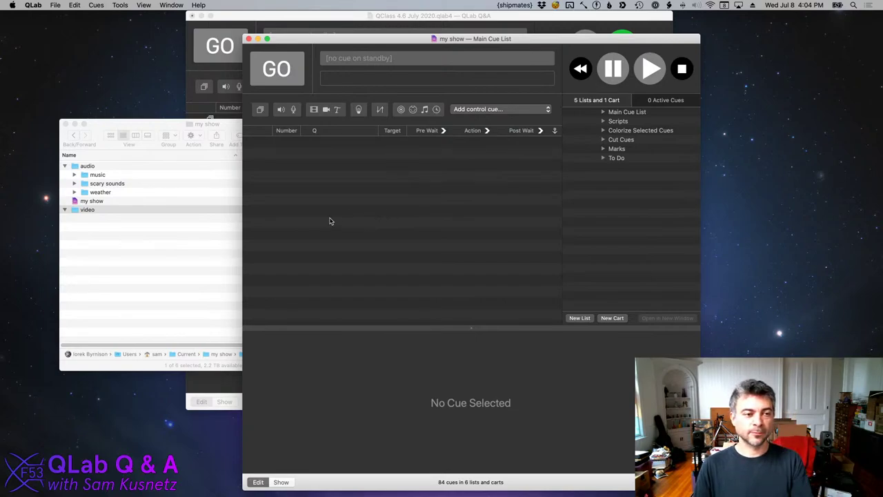
click(205, 164)
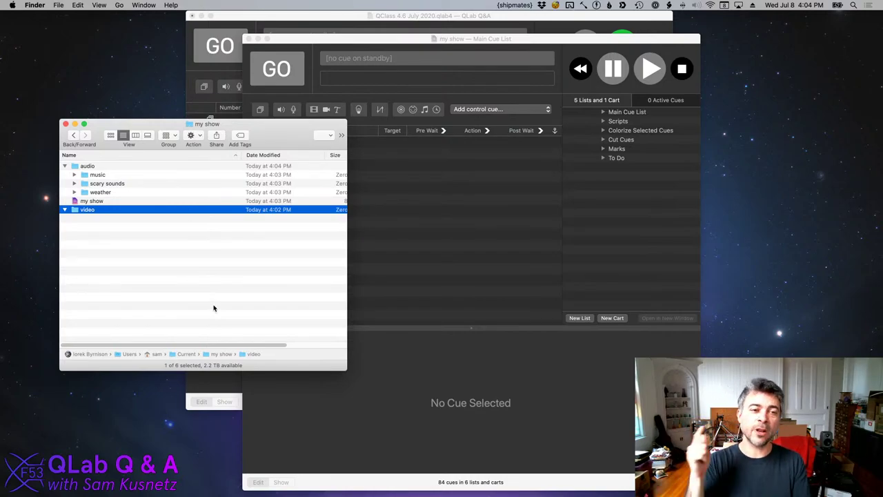
click(468, 207)
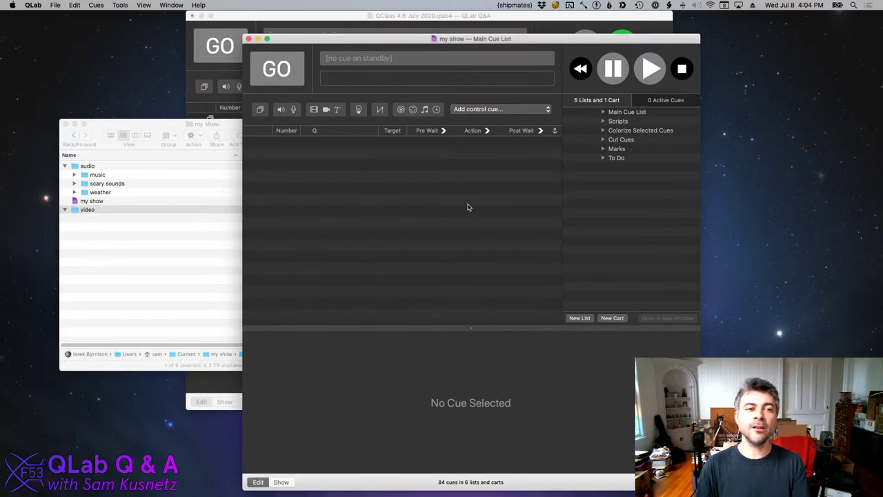
click(248, 39)
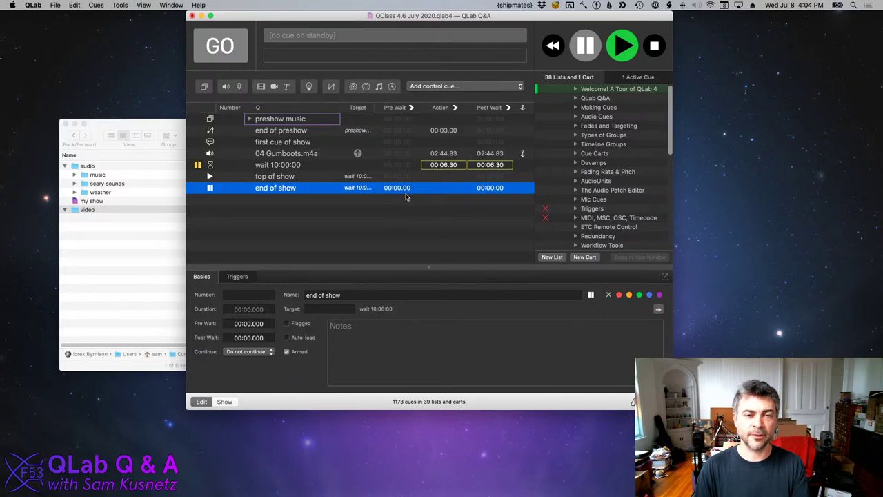
Switch to Finder, go up to the Current folder and examine the contents of the "my show" folder there.
click(120, 231)
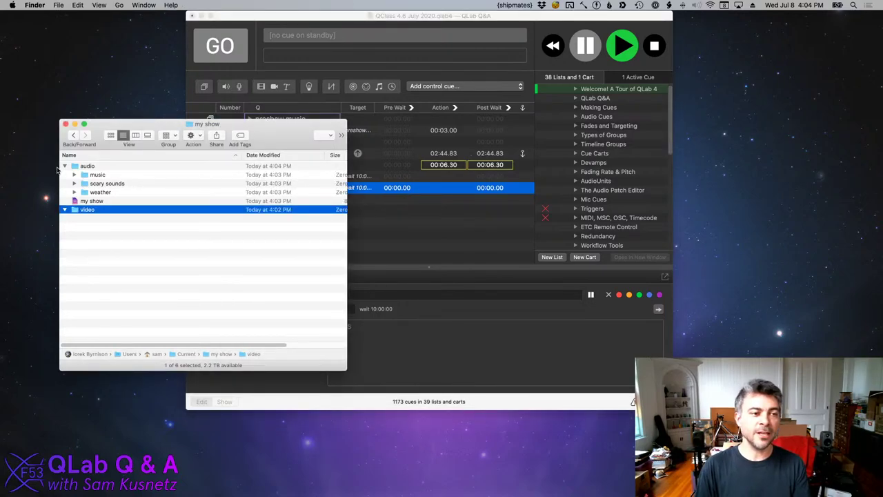
super+click(189, 123)
click(193, 143)
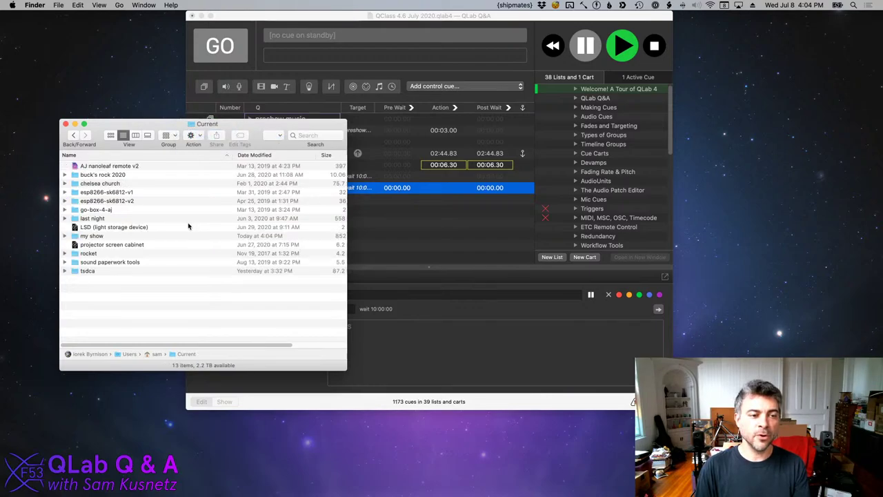
click(108, 237)
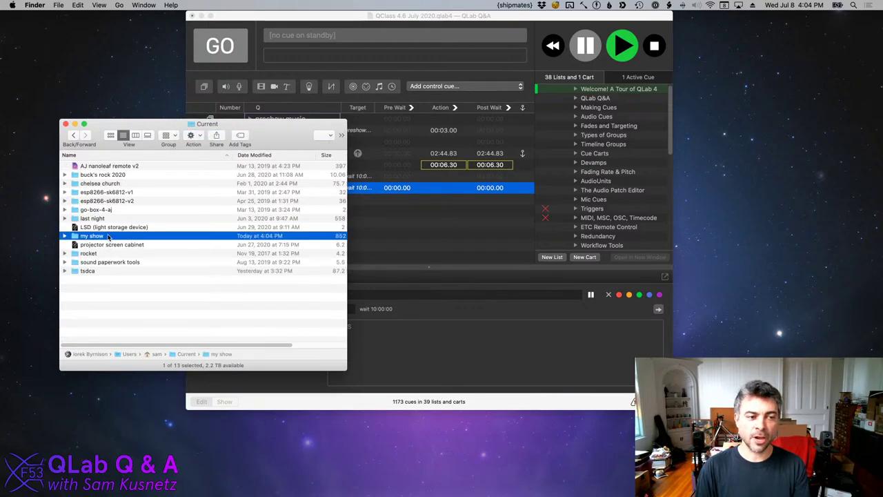
click(63, 236)
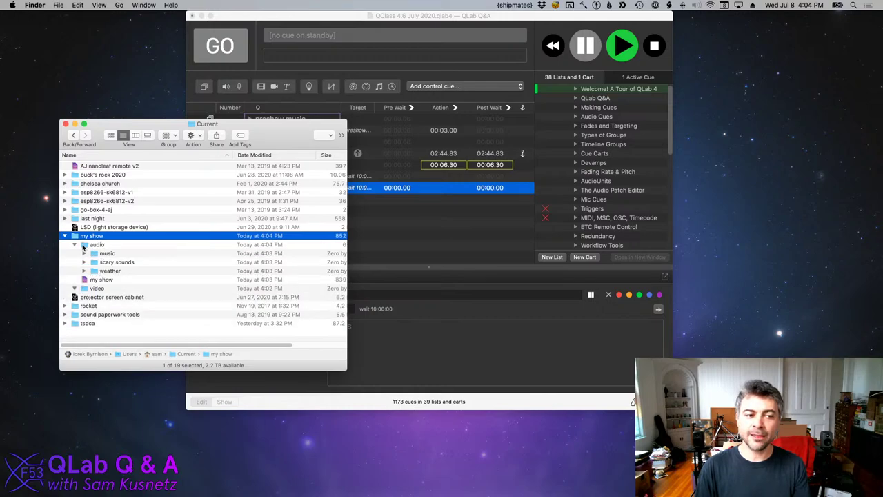
click(65, 236)
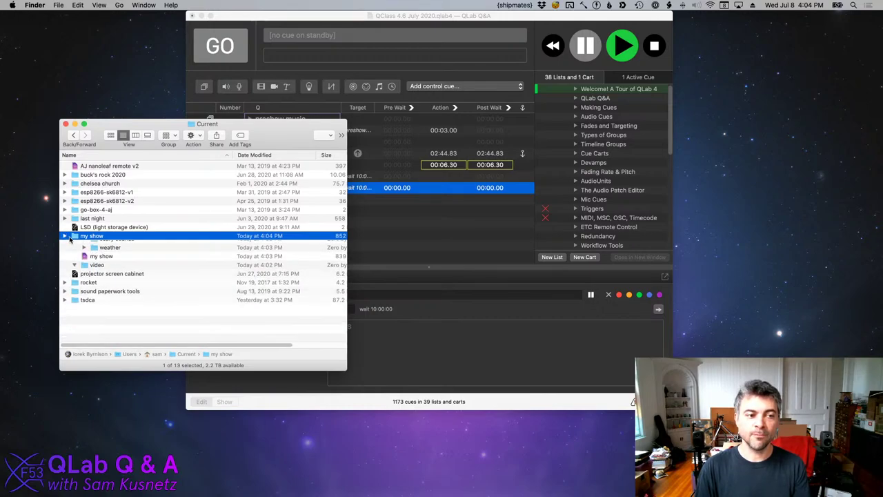
drag(77, 239, 194, 288)
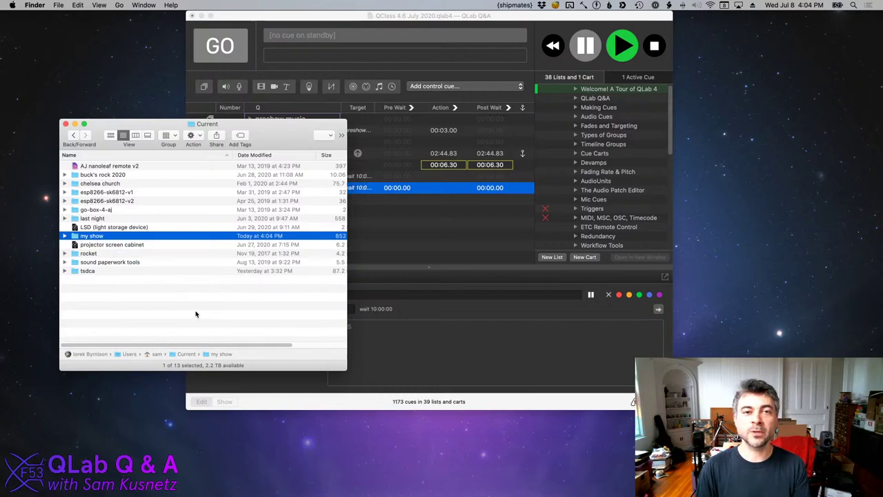
Expand "my show" to review its subfolders, open it, and select everything inside, including the workspace file.
key(Right)
key(Down)
key(Down)
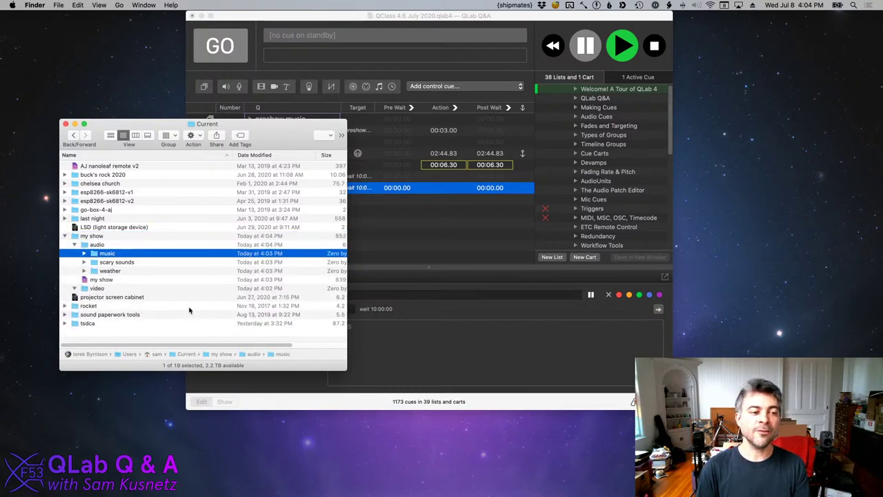
key(Up)
key(Up)
key(super+Down)
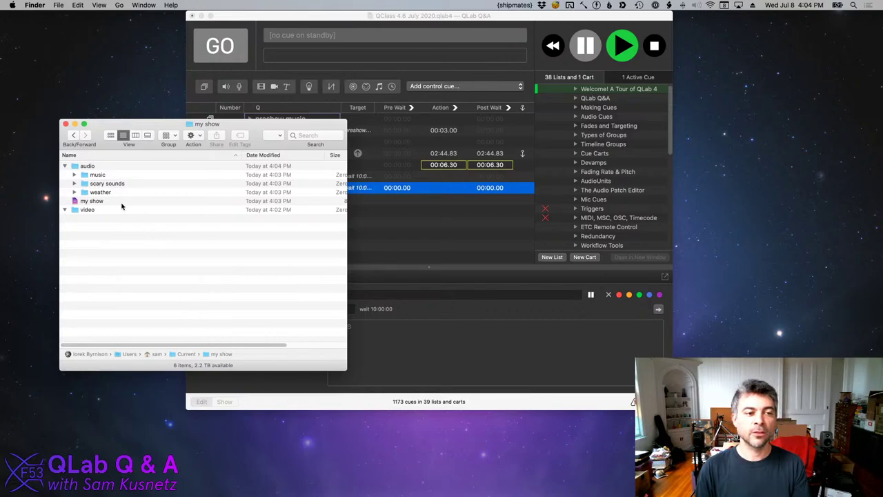
click(83, 199)
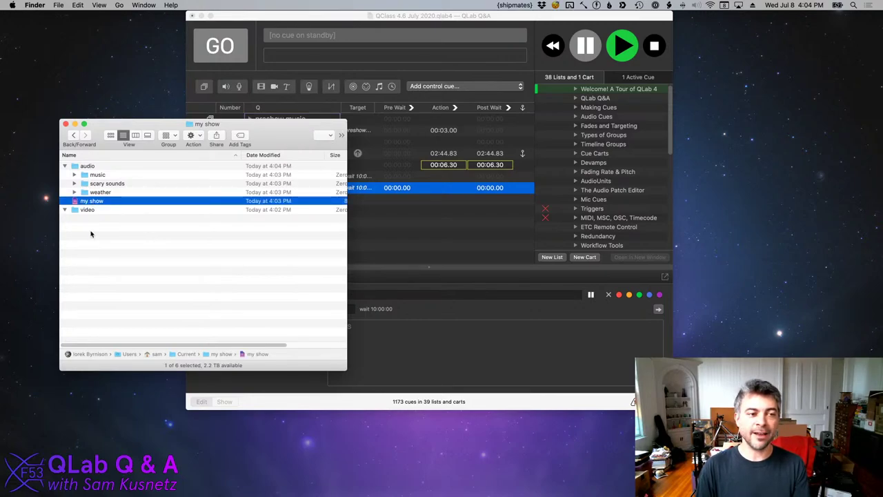
drag(91, 232, 151, 165)
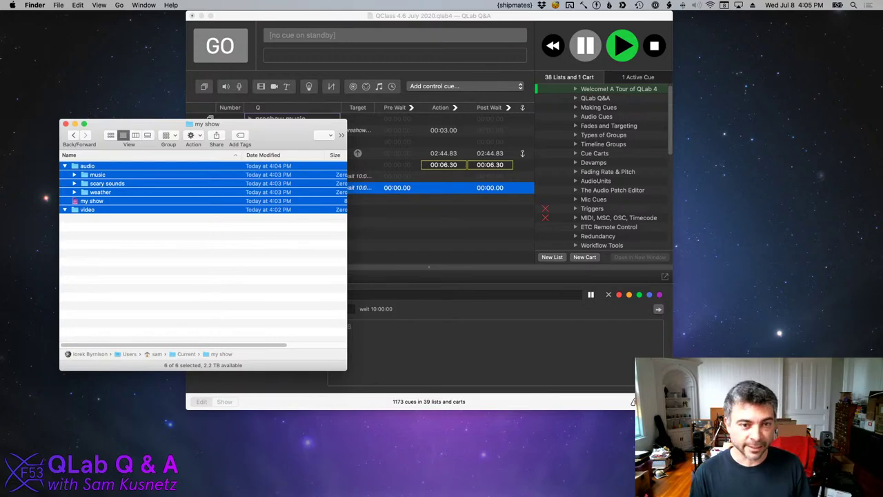
Switch to QLab to look at the Bundle Workspace command without running it, and return to Finder.
click(249, 43)
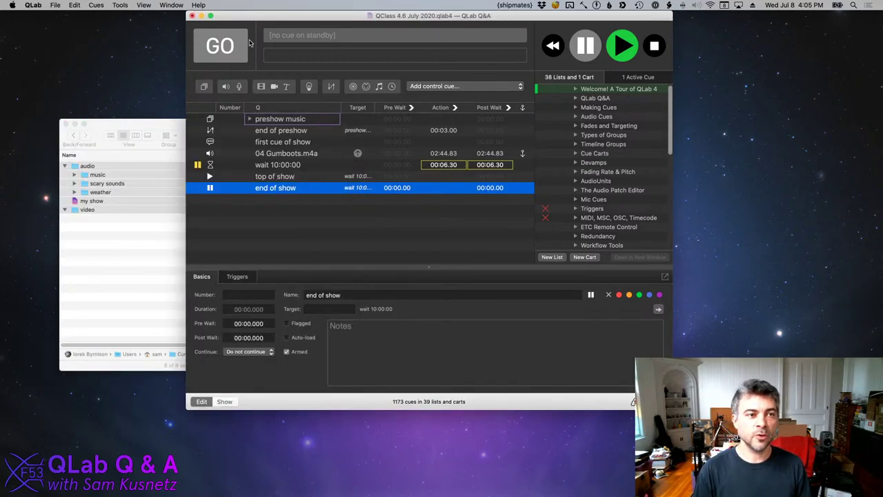
click(54, 5)
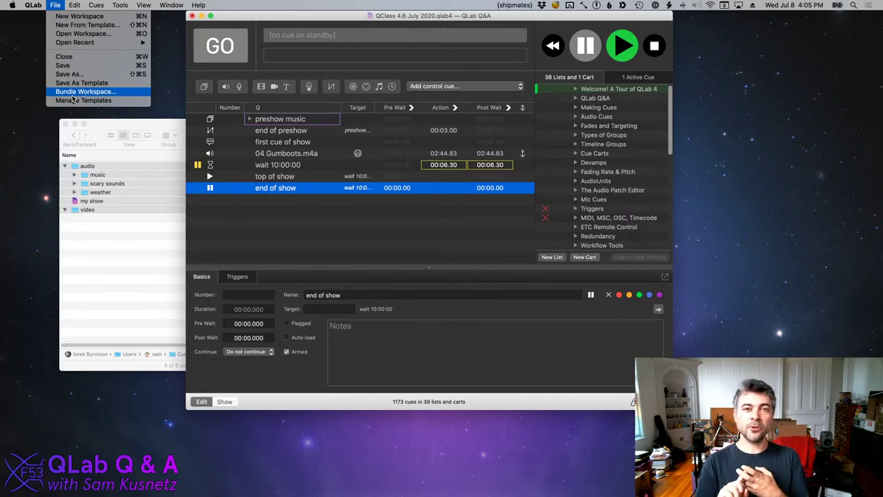
click(148, 254)
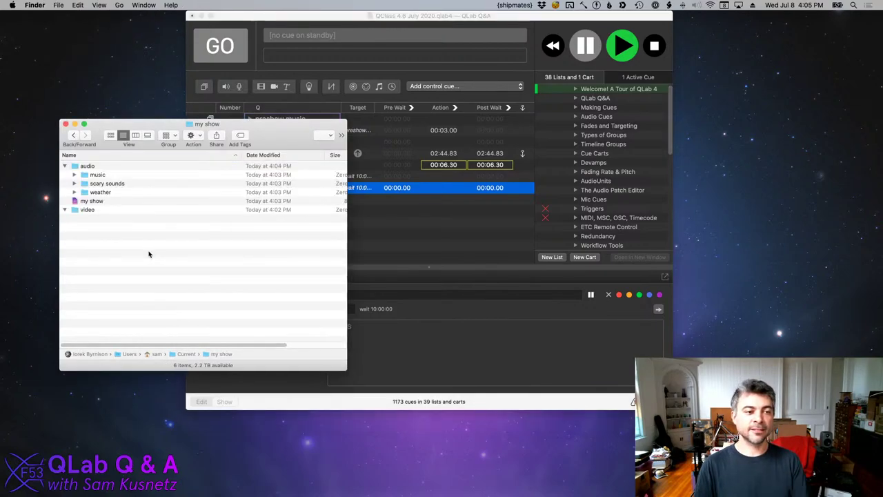
Go up from "my show" to the home folder and reopen the Current folder.
key(super+Up)
key(super+Up)
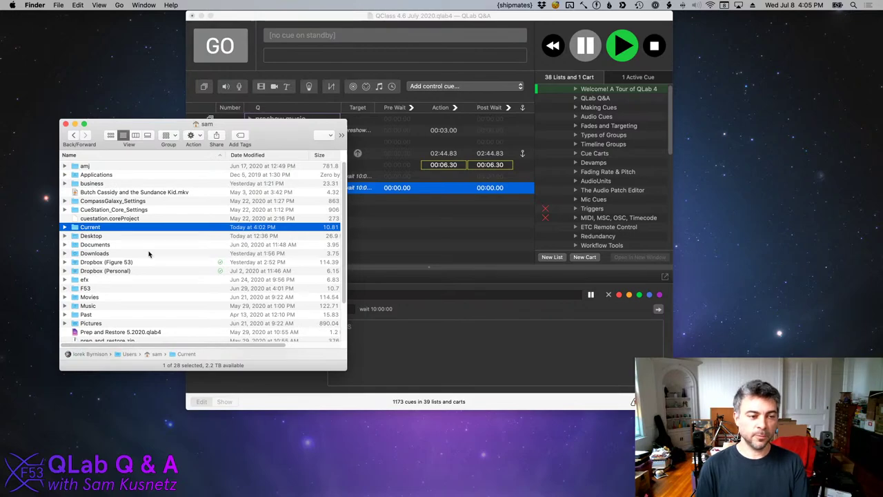
key(Down)
key(Down)
key(Down)
key(Up)
key(Up)
key(Up)
key(super+Down)
Find the "my show" folder inside Current and open it.
key(Up)
key(Up)
key(Up)
key(Up)
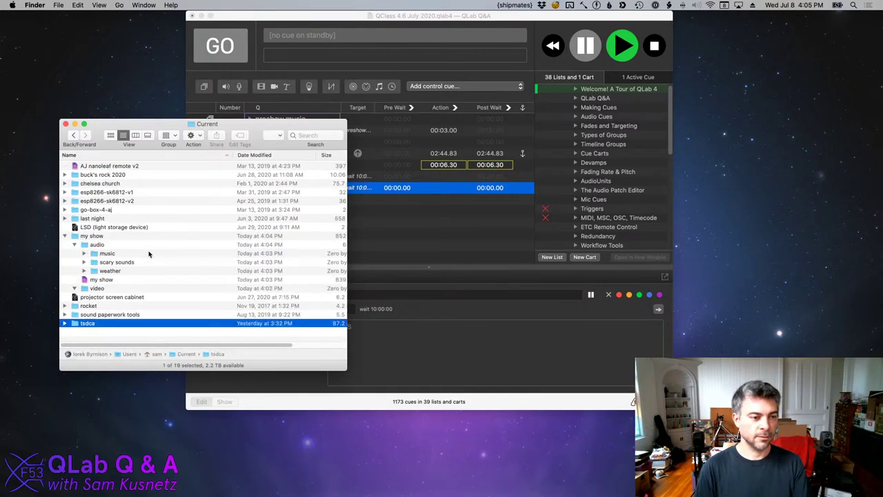
key(Up)
key(Up)
key(Up)
key(Up)
key(Up)
key(Up)
key(Up)
key(super+Down)
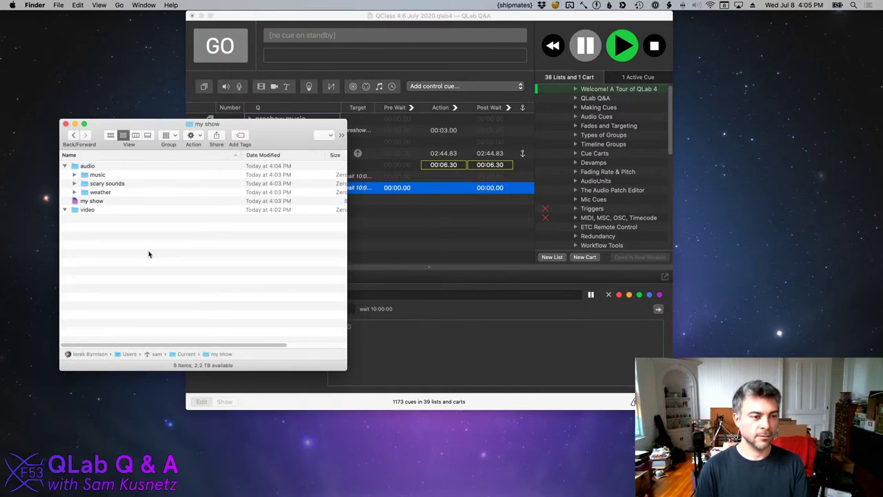
Delete the "music", "scary sounds" and "weather" subfolders from the audio folder.
key(Up)
key(Up)
key(Up)
key(shift+Up)
key(shift+Up)
key(super+BackSpace)
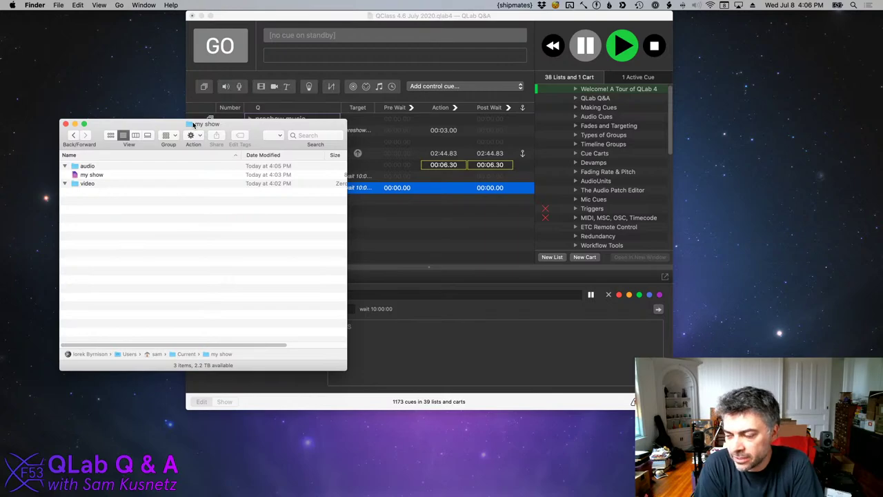
Duplicate the "my show" workspace file and rename the copy "my show v2".
click(153, 186)
key(Up)
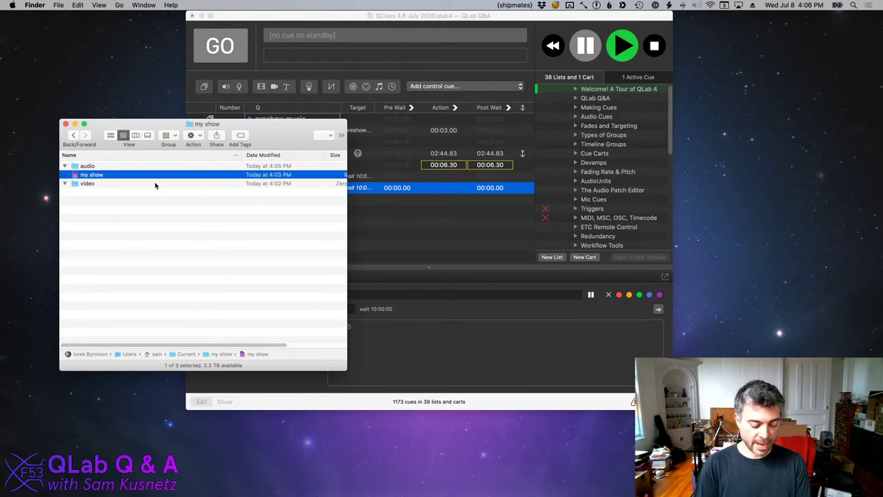
key(super+d)
key(Down)
key(Down)
key(Up)
key(Return)
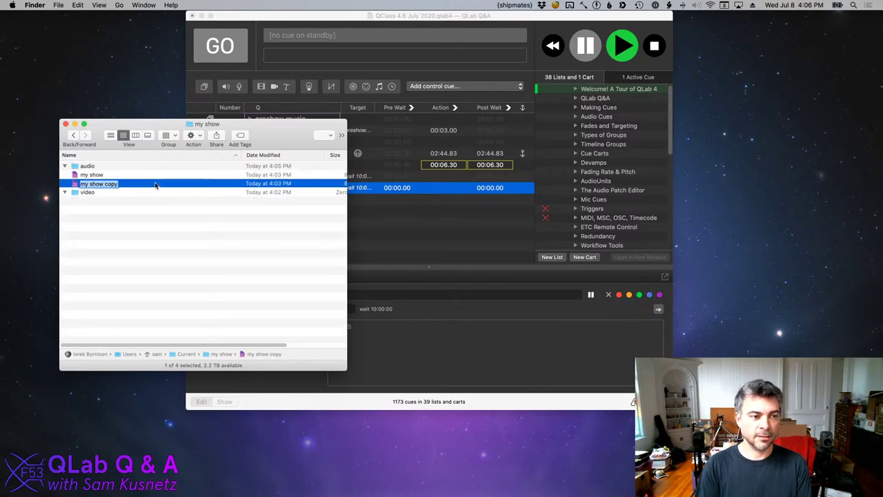
text(my show v2)
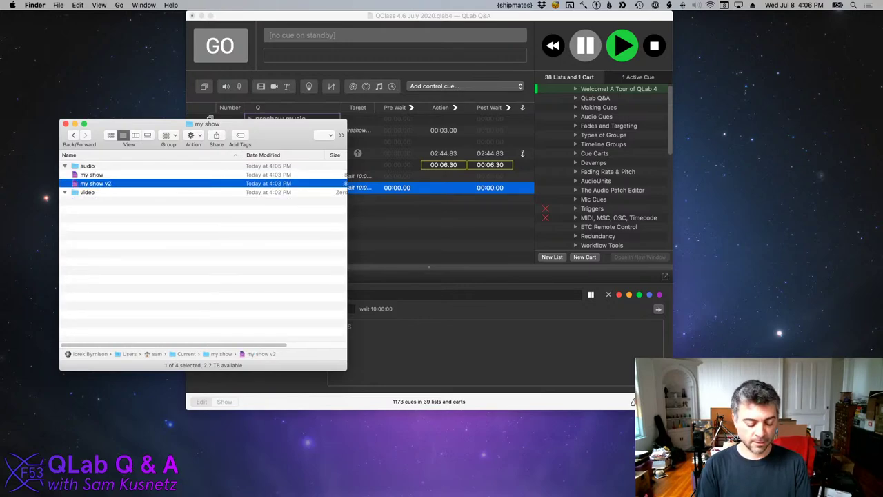
key(Return)
Duplicate the "my show v2" workspace file and rename the copy "my show v3".
key(super+d)
key(Down)
key(Up)
key(Return)
key(Right)
key(BackSpace)
key(BackSpace)
key(BackSpace)
key(BackSpace)
key(BackSpace)
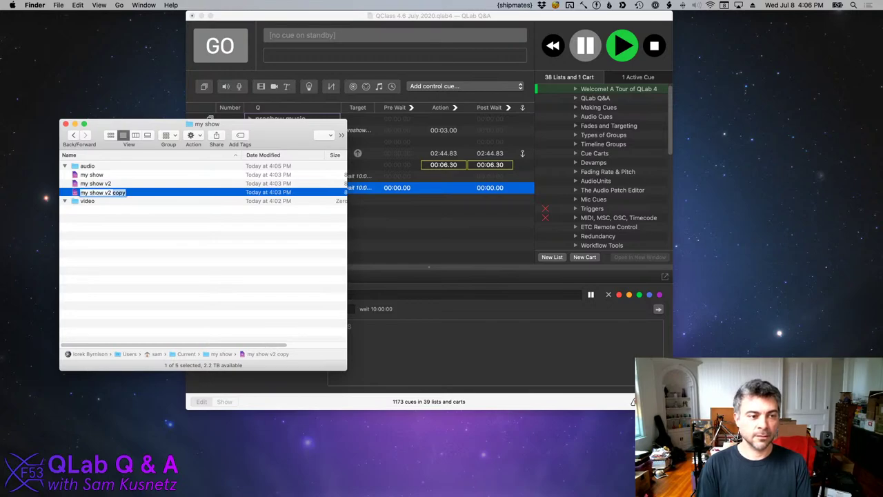
key(BackSpace)
text(3)
key(Return)
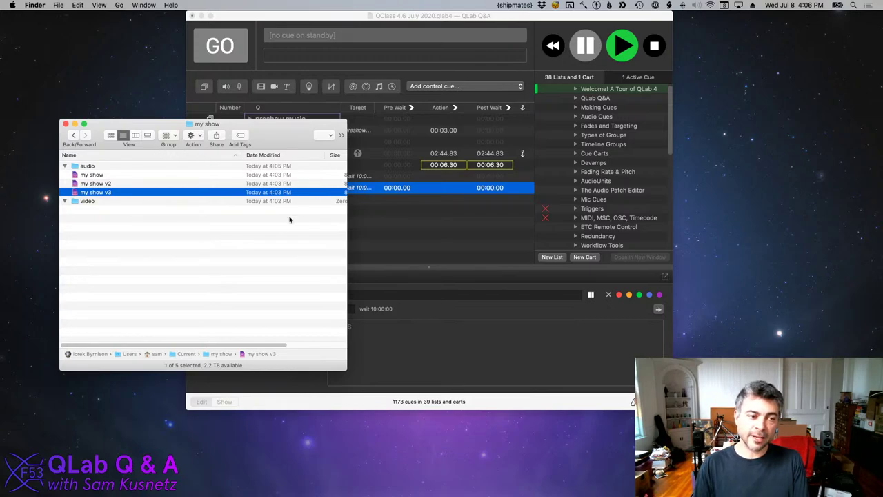
Delete the "my show v2" and "my show v3" workspace files.
key(shift+Up)
key(super+BackSpace)
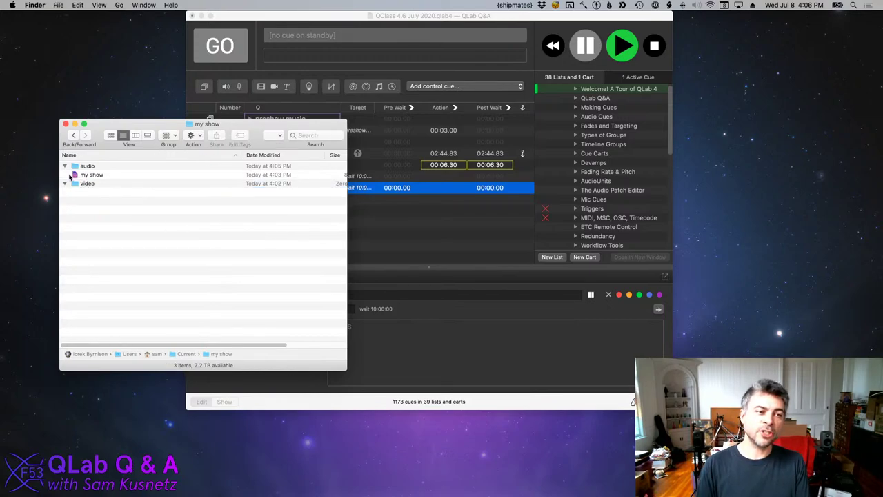
Bring the "my show" workspace window forward in QLab and return to its project folder in Finder.
click(124, 185)
key(Up)
key(super+Tab)
key(super+Tab)
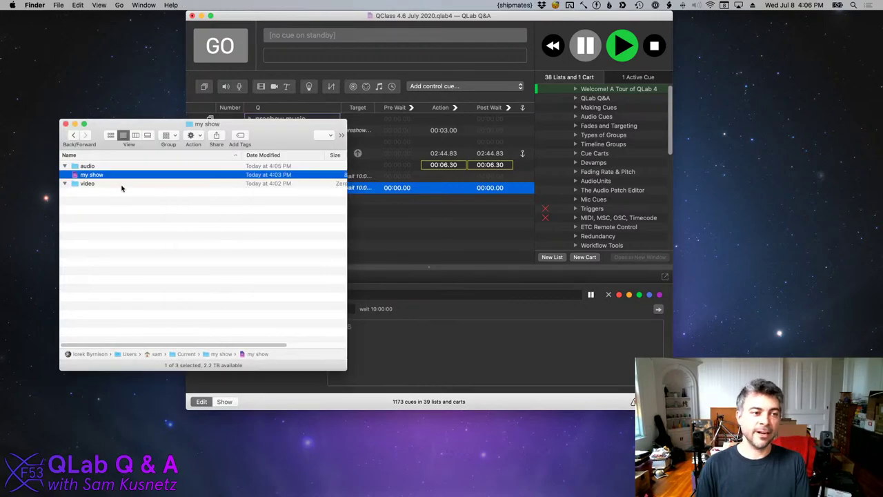
click(117, 164)
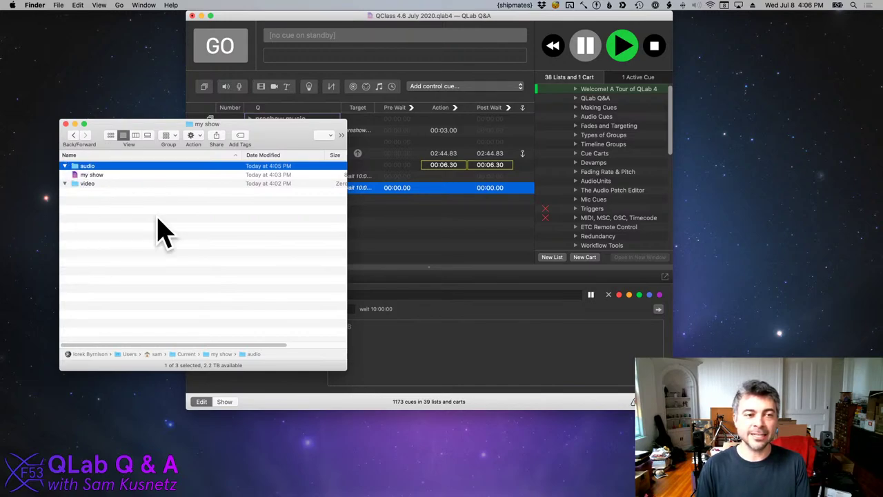
click(484, 238)
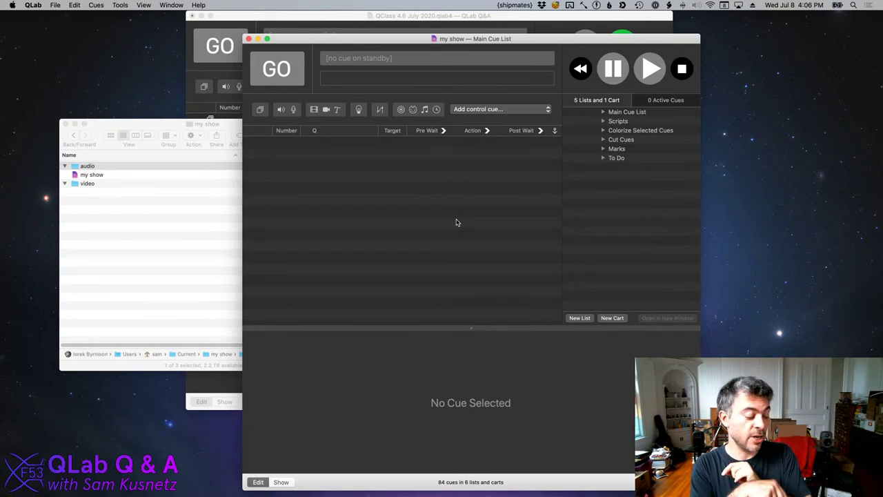
click(215, 183)
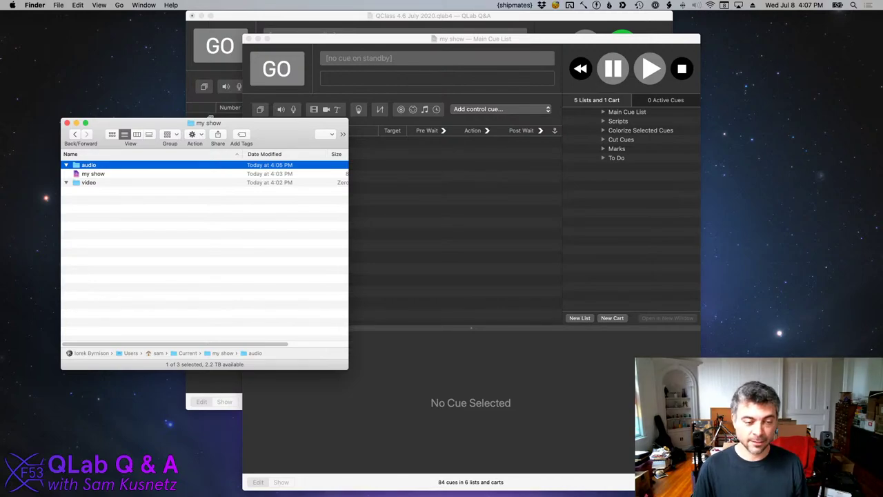
Open System Preferences and examine the Software Update settings for automatic macOS updates.
click(13, 5)
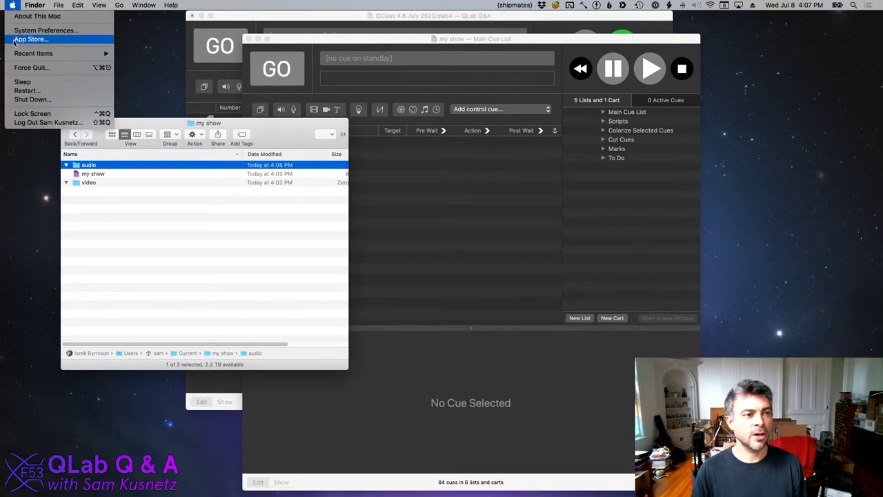
click(21, 33)
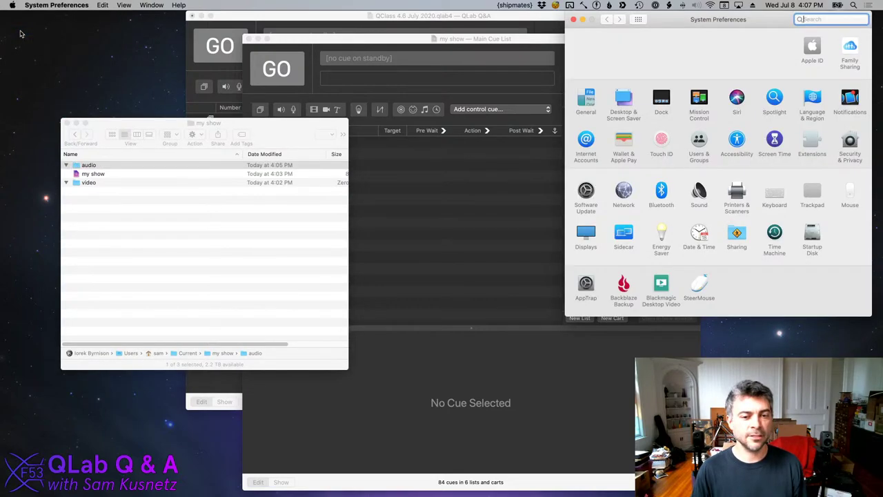
drag(780, 20, 388, 33)
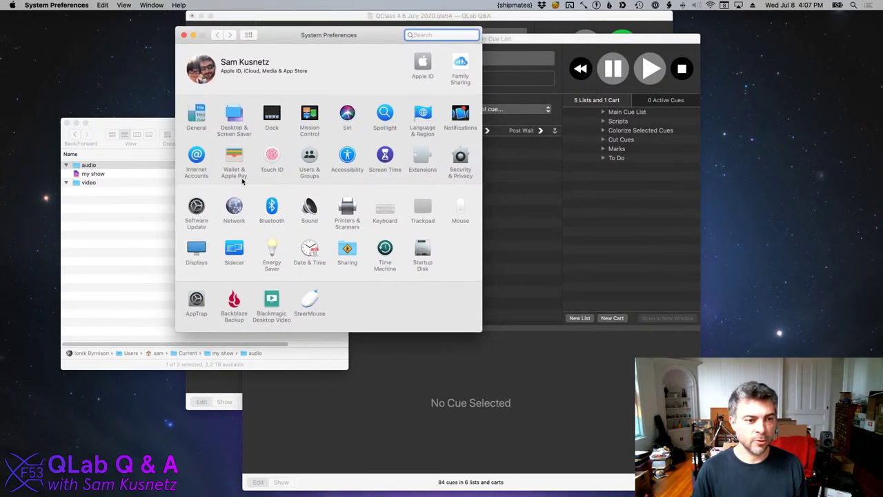
click(201, 206)
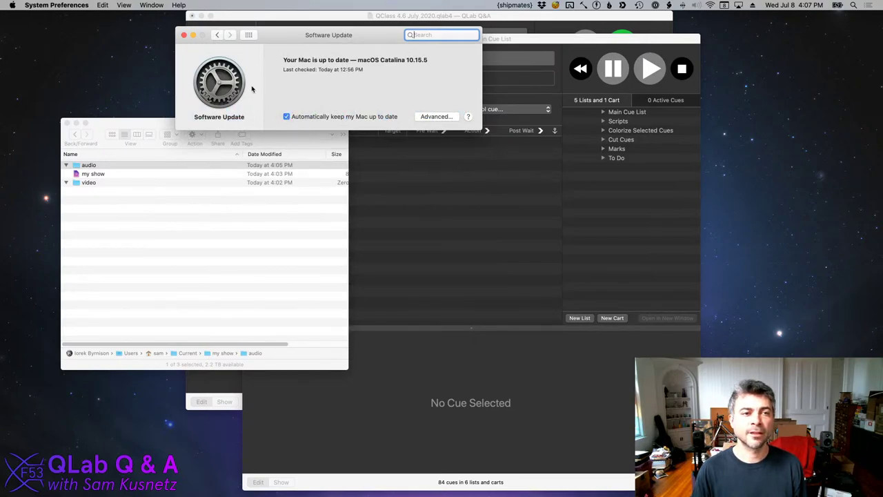
Check the automatic update option in the App Store preferences, and quit both App Store and System Preferences.
click(12, 6)
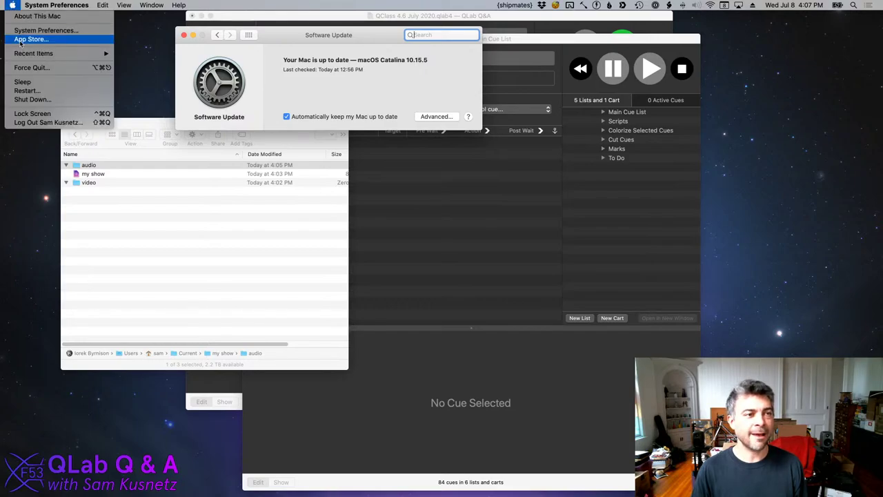
click(31, 39)
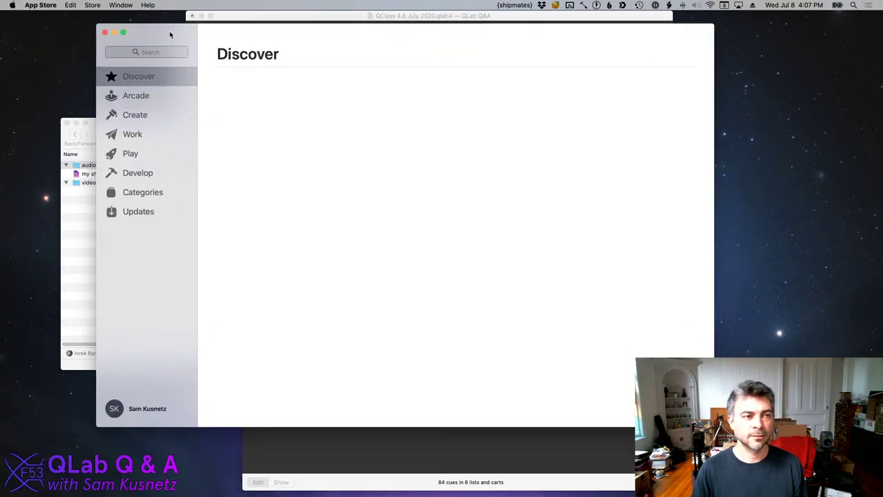
click(38, 5)
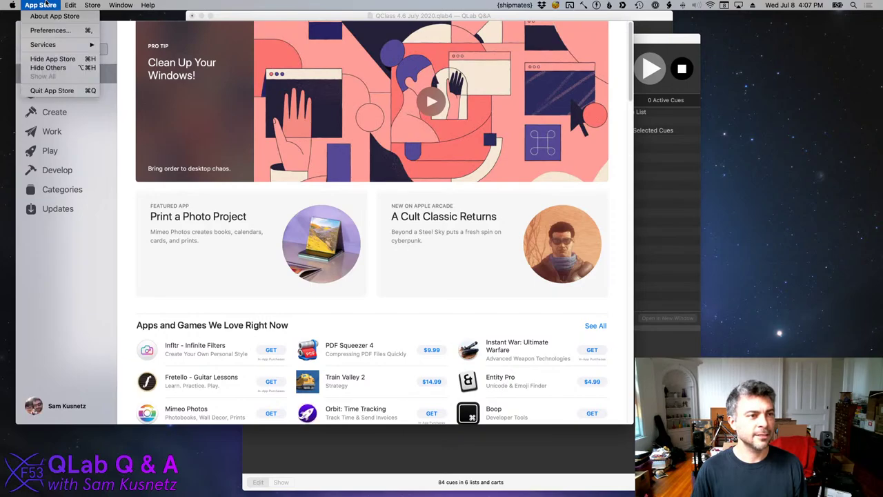
click(35, 5)
click(34, 5)
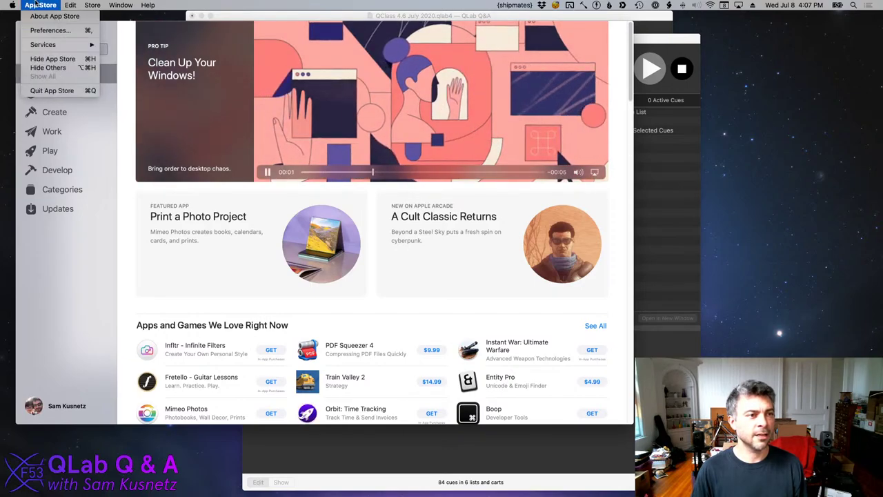
click(34, 27)
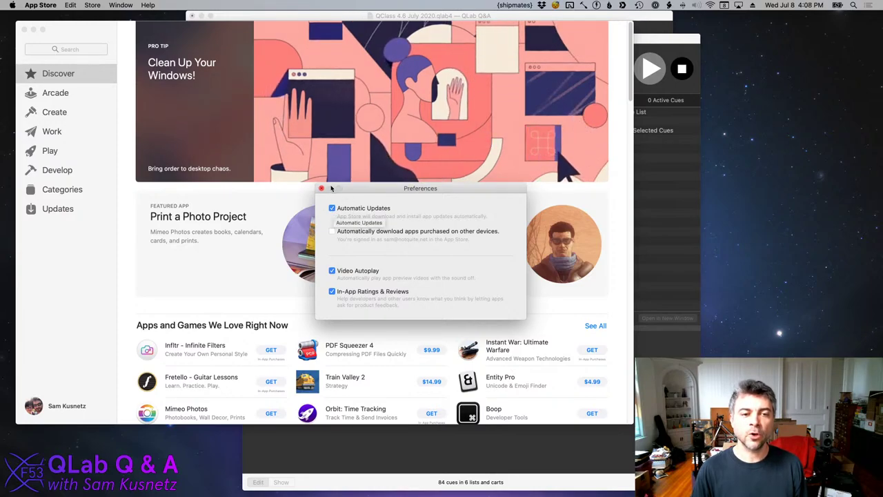
click(321, 189)
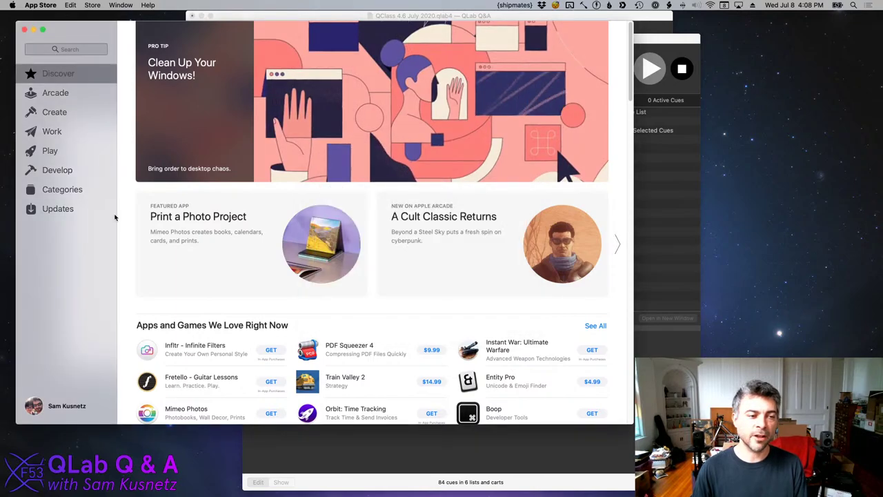
key(super+q)
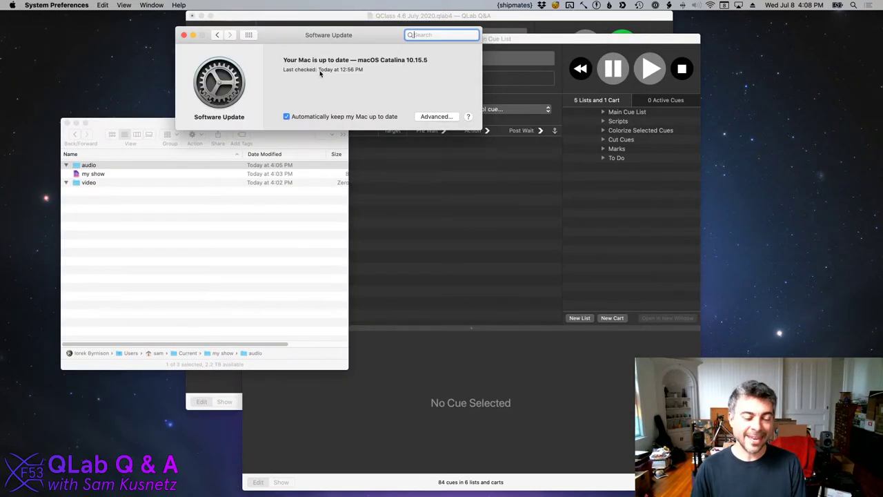
key(super+q)
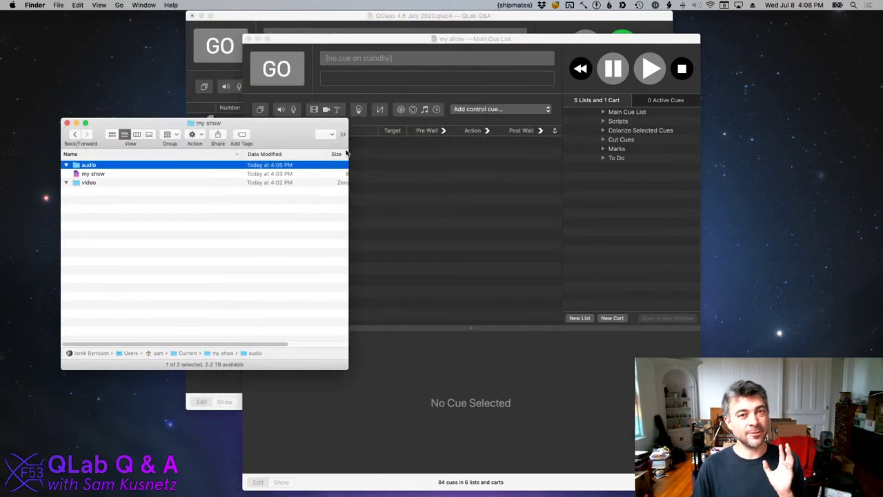
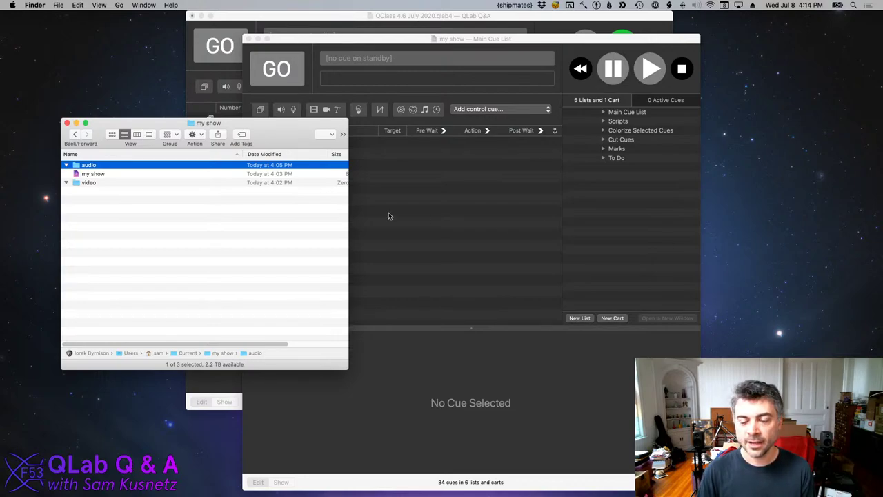
Close the "my show" Finder window and open the Redundancy cue list in the QClass 4.6 July 2020 workspace in QLab.
click(67, 123)
click(228, 218)
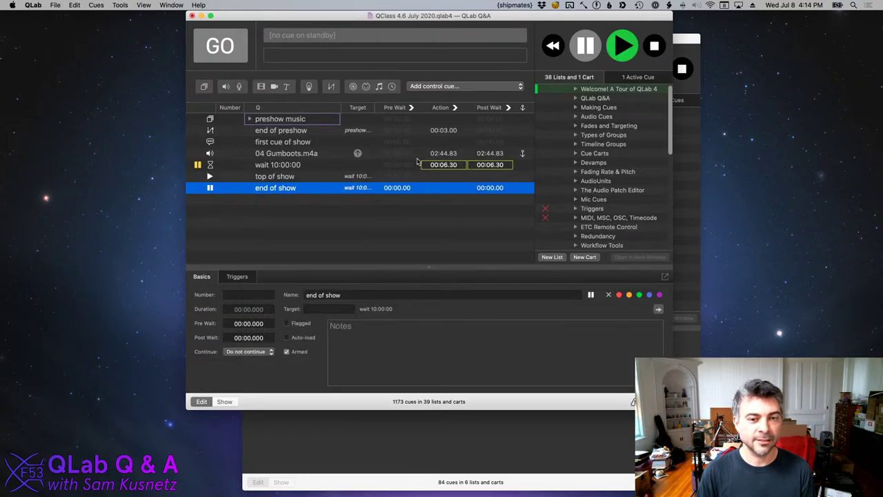
scroll(630, 210, down, 1)
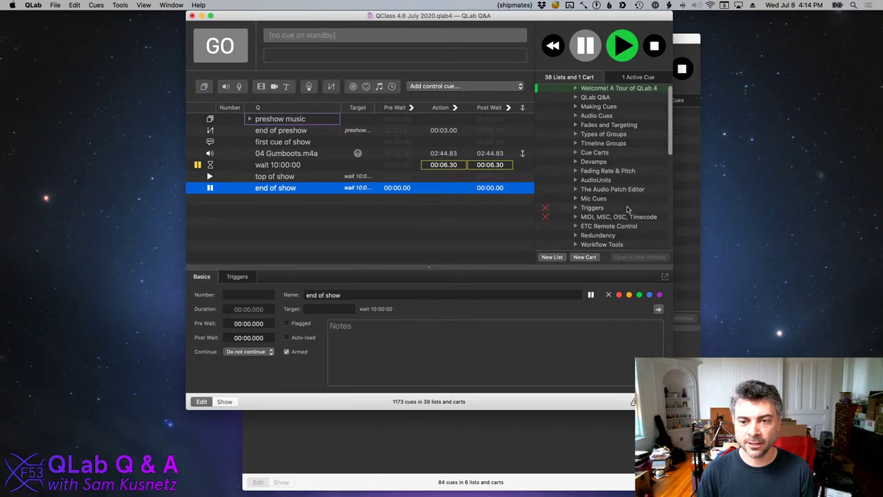
click(628, 237)
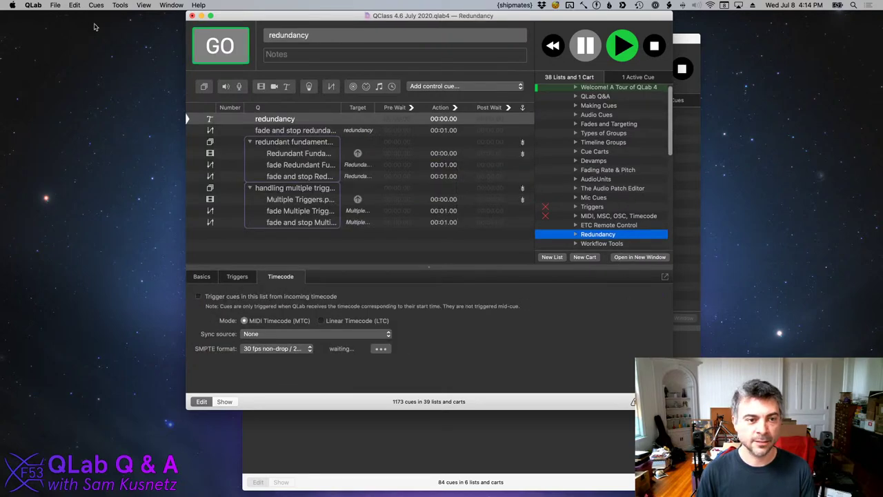
Run the "redundancy" title cue and its fade-and-stop cue, and start the "redundant fundamentals" group to display its diagram.
click(246, 122)
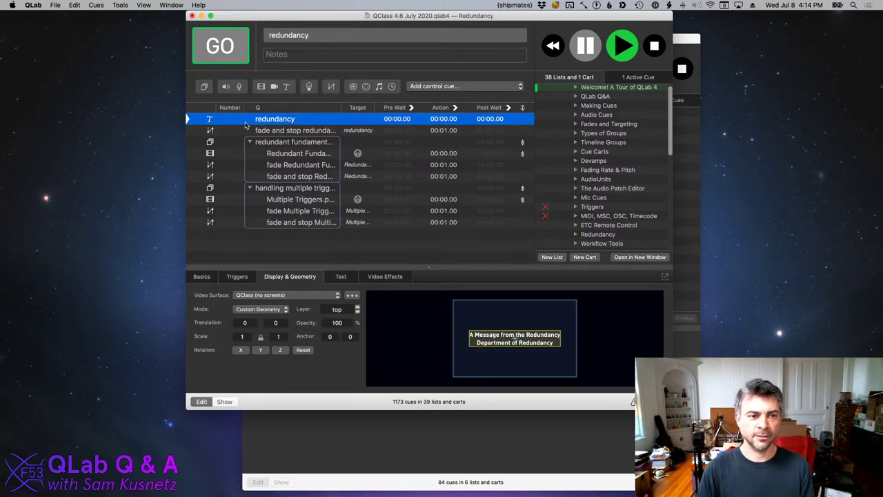
click(225, 43)
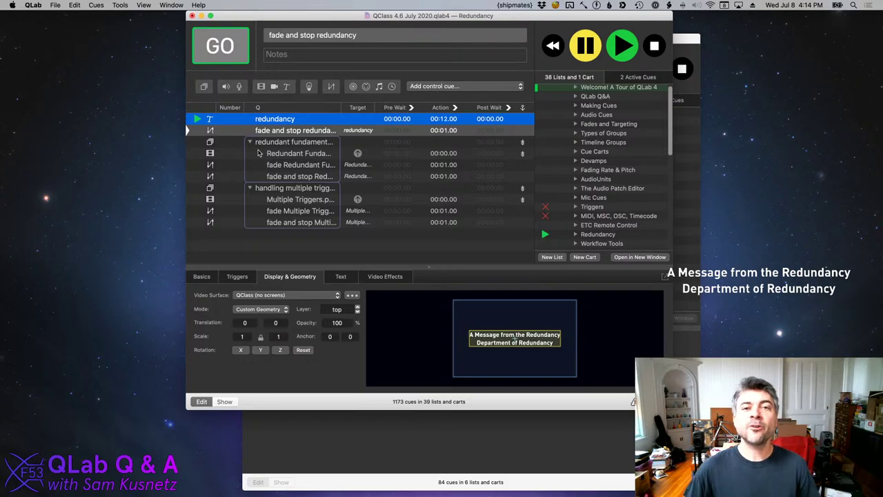
key(space)
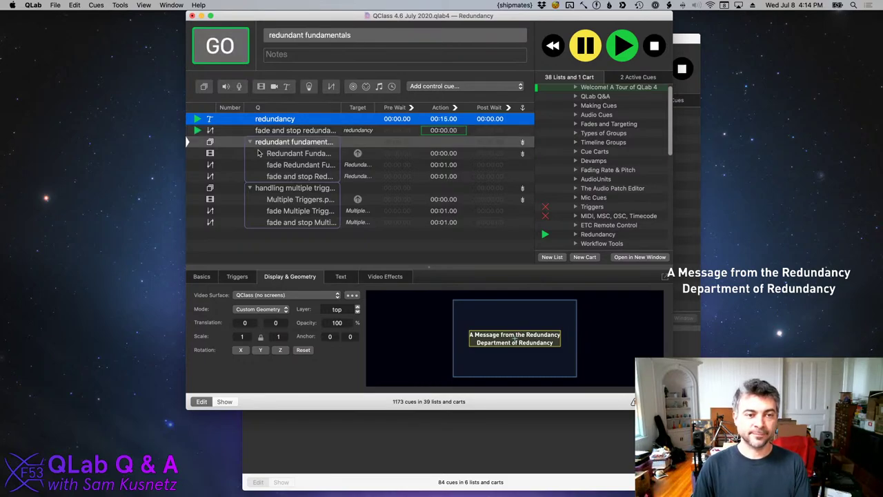
click(192, 141)
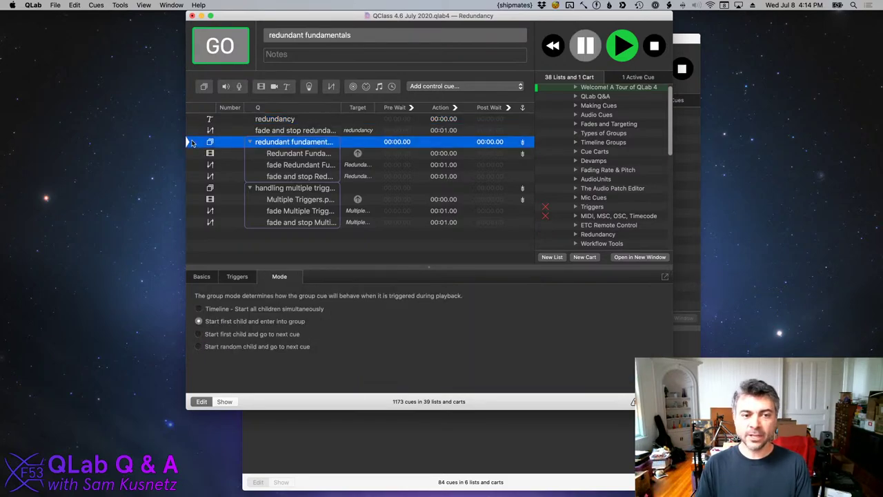
key(space)
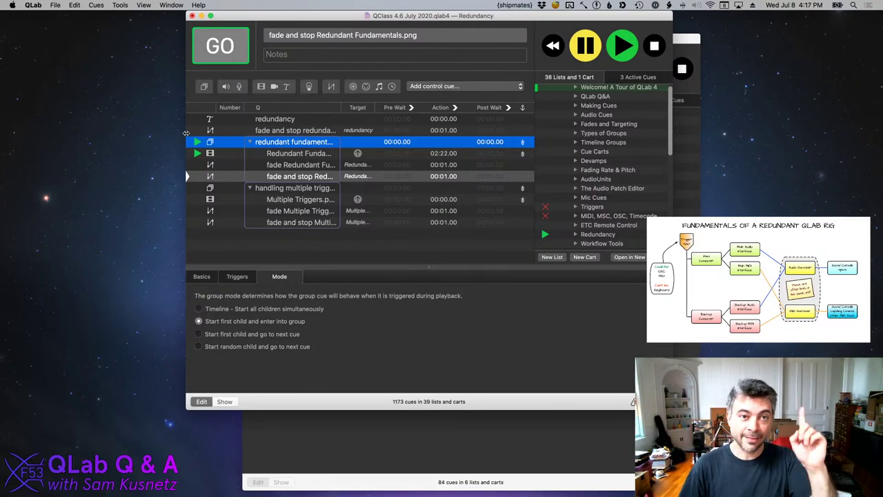
Examine the QClass workspace's MIDI Controls settings, closing the "my show" workspace window along the way.
key(super+comma)
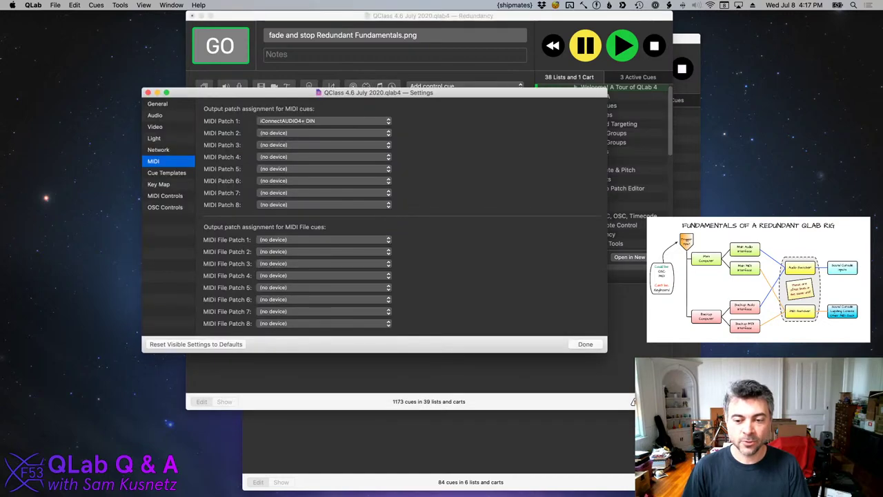
drag(379, 97, 369, 73)
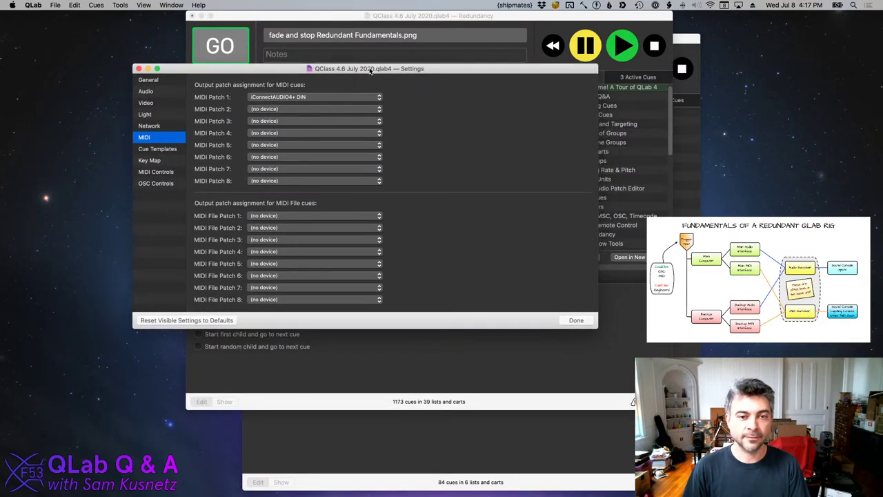
click(619, 482)
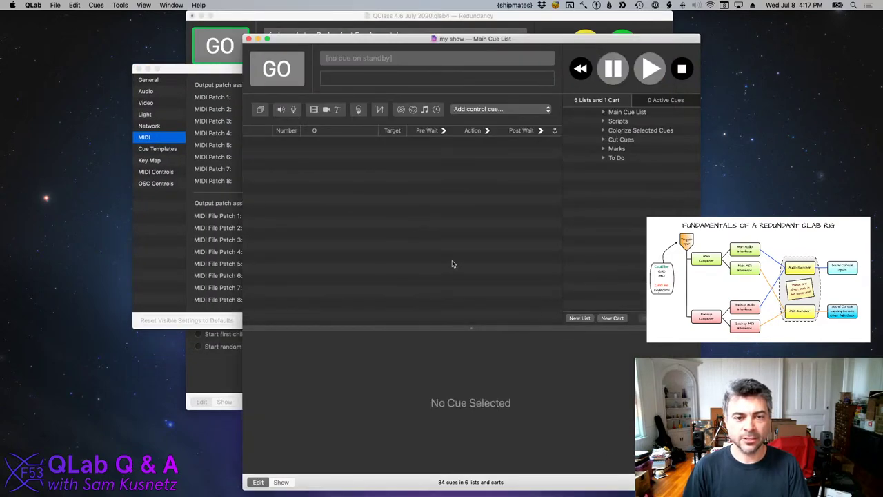
click(249, 39)
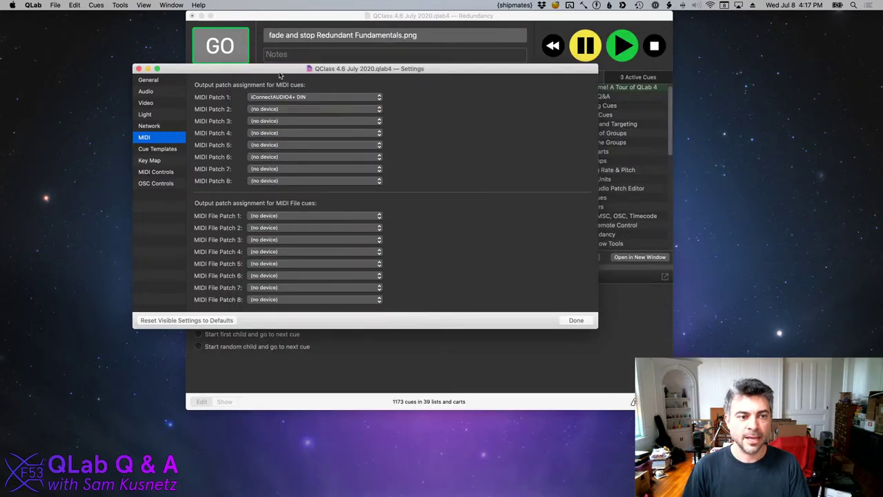
click(143, 173)
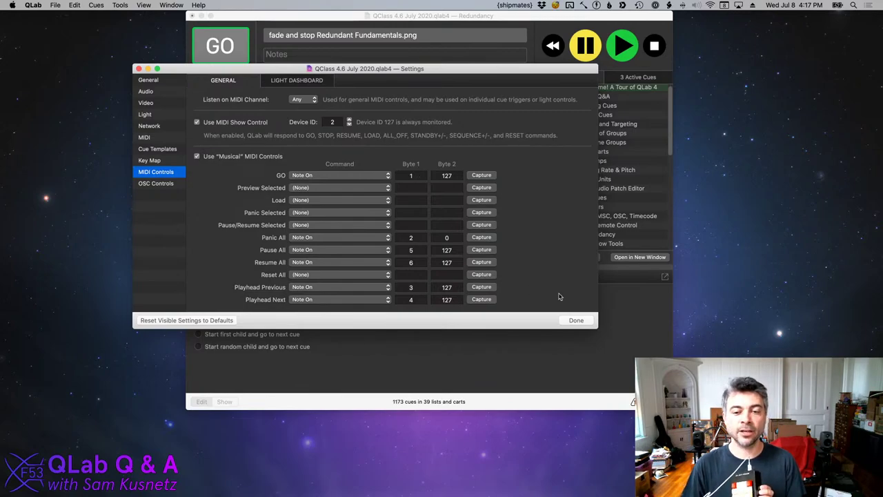
click(577, 320)
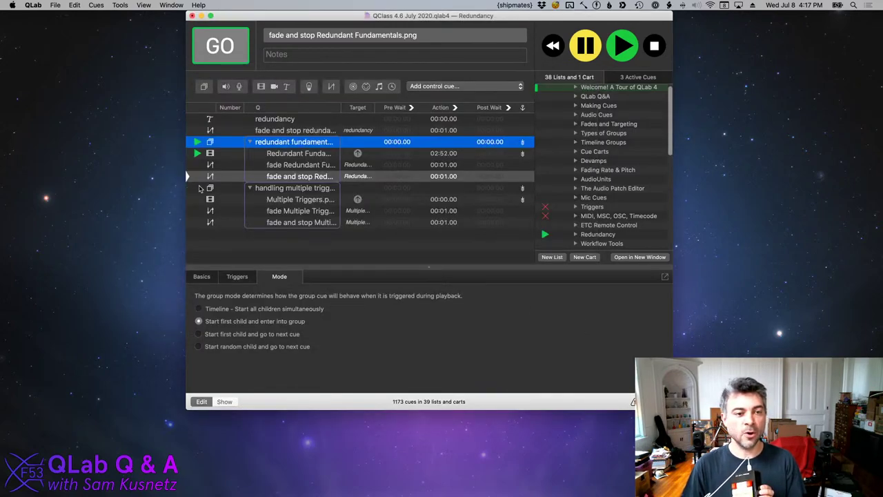
Run the fade cue and the fade-and-stop cue for Multiple Triggers.png.
click(200, 188)
click(195, 210)
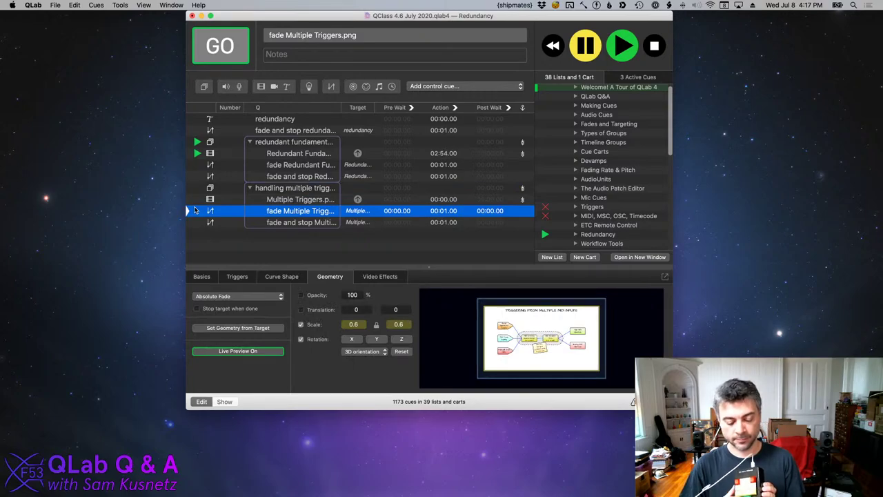
key(space)
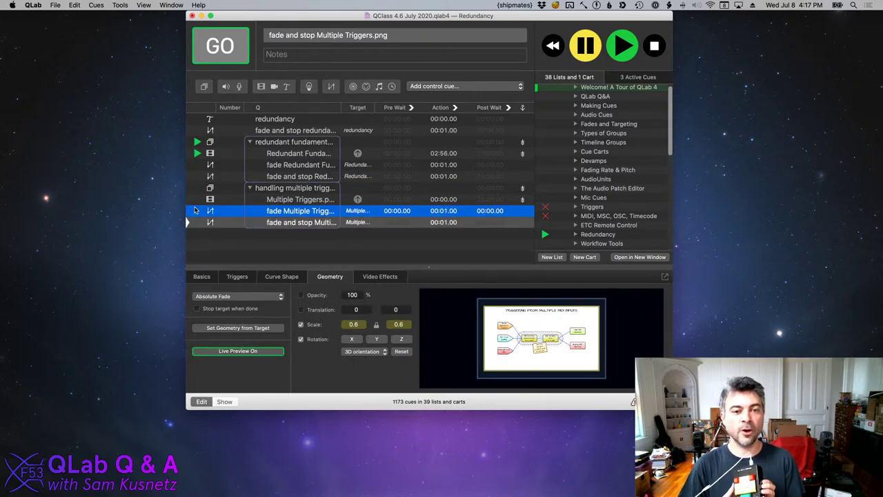
key(space)
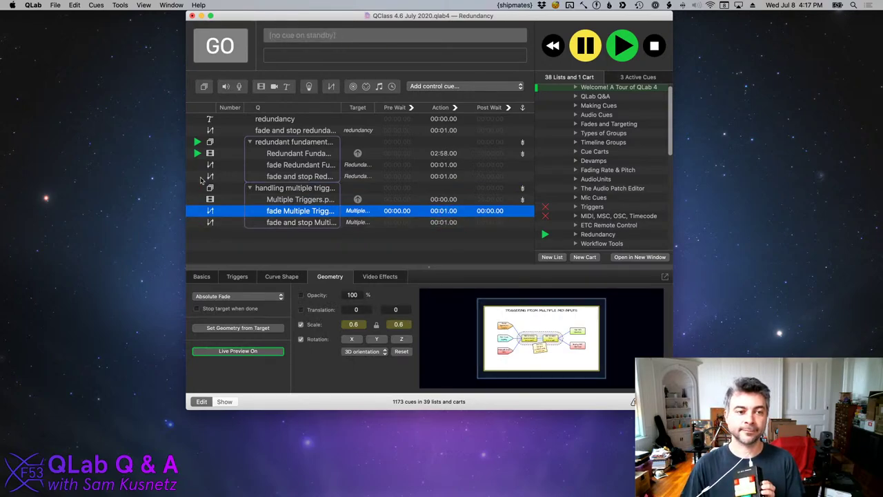
Run the fade cue for Redundant Fundamentals.png in the "redundant fundamentals" group.
click(194, 165)
key(space)
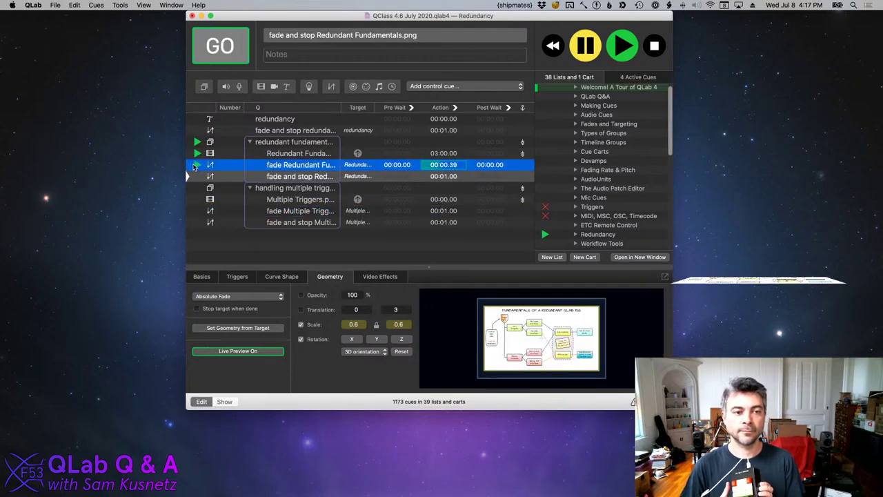
Run the fade-and-stop cue for Redundant Fundamentals.png, and collapse both group cues in the Redundancy list.
key(space)
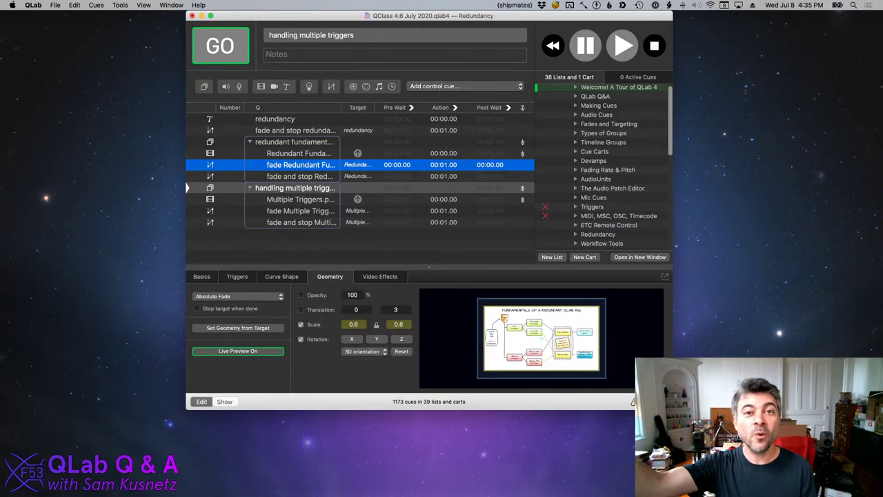
click(389, 249)
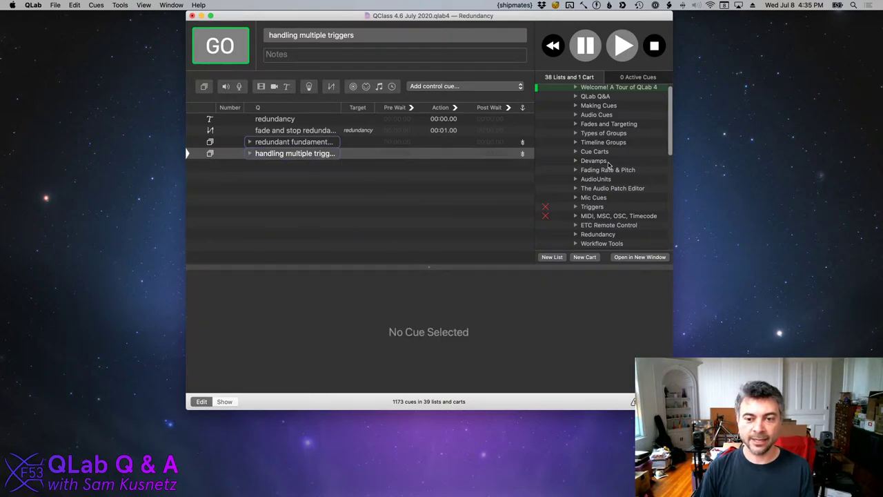
Open the QLab Q&A cue list and delete every cue in it.
scroll(608, 164, down, 3)
scroll(608, 165, down, 5)
scroll(608, 164, up, 10)
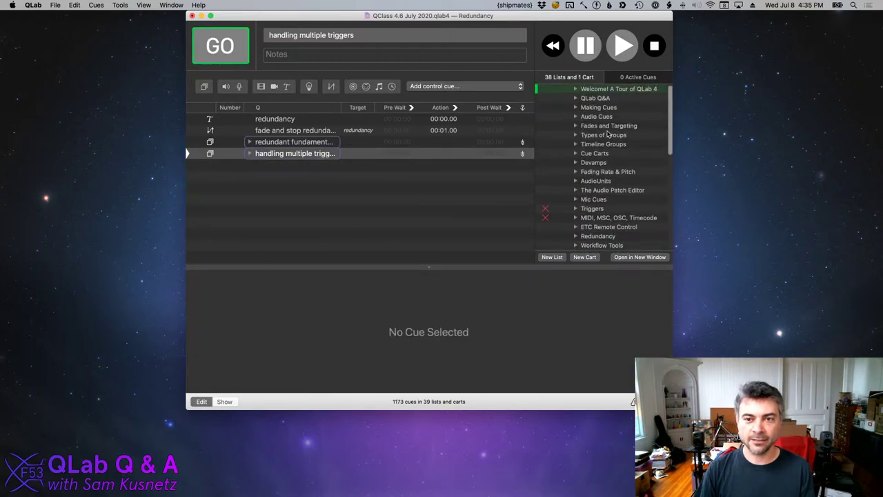
click(610, 101)
click(396, 221)
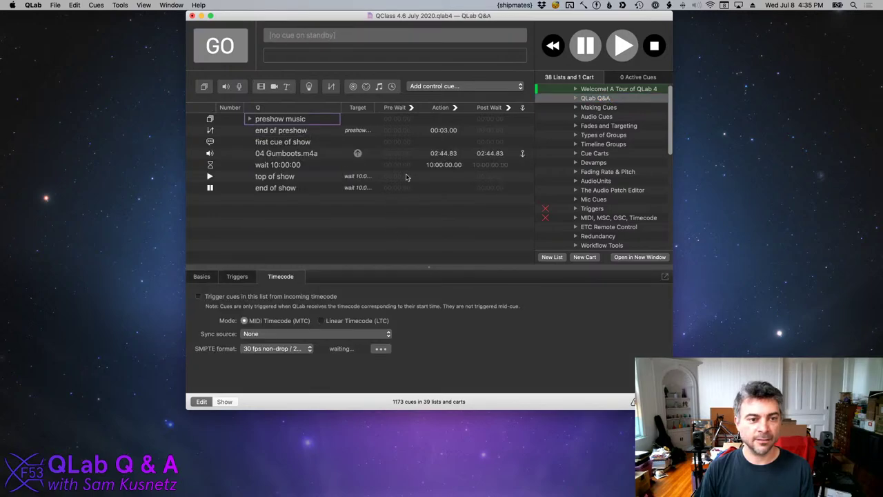
click(416, 140)
key(super+a)
key(Delete)
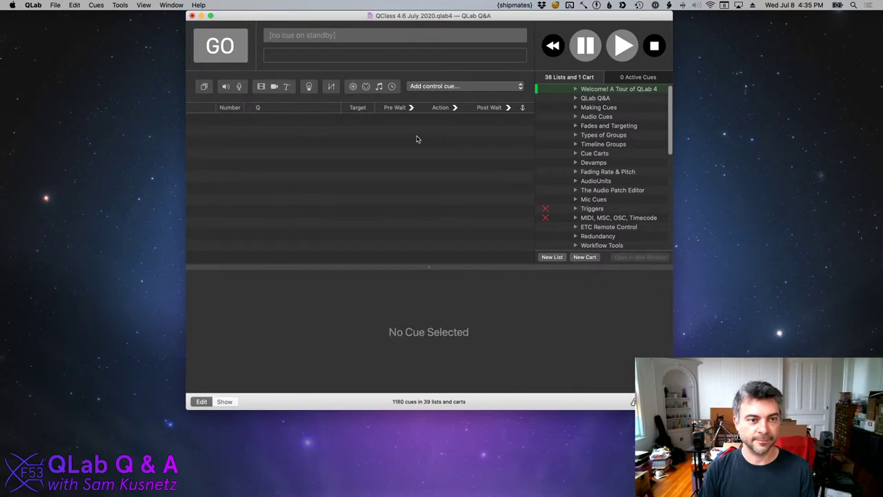
Add a Wait cue to the empty QLab Q&A list and run it once.
click(462, 86)
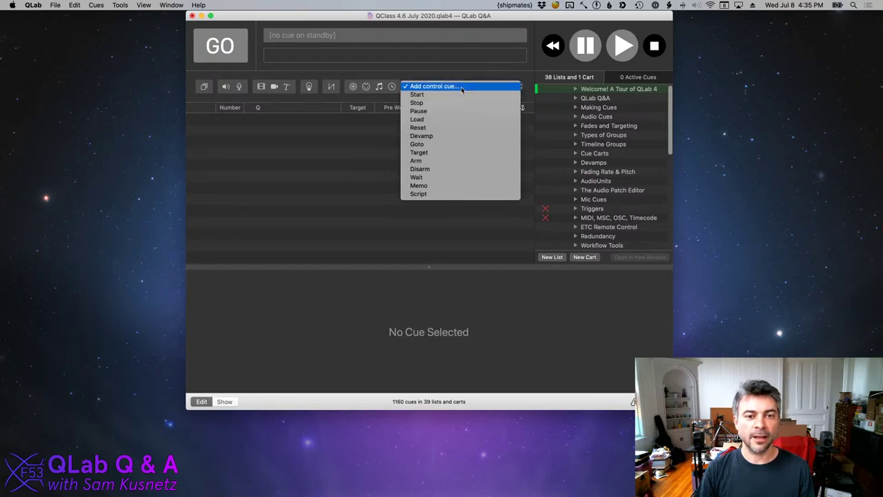
click(453, 179)
click(454, 179)
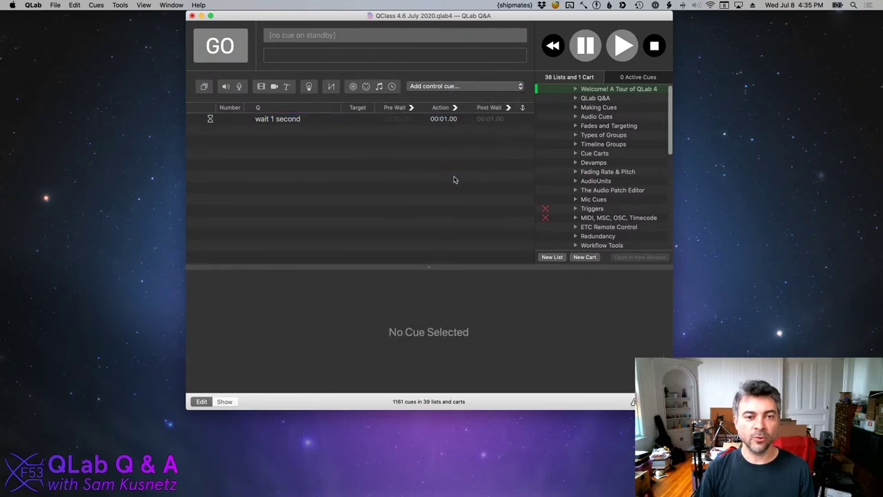
click(311, 120)
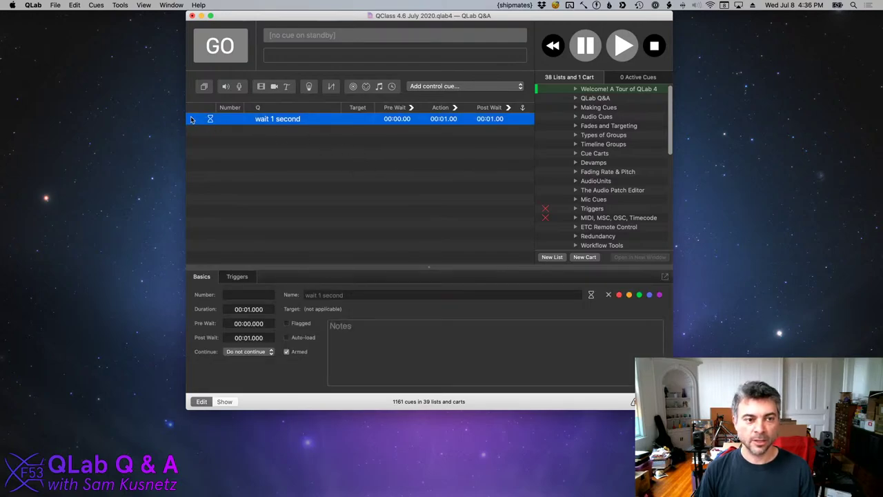
click(193, 119)
key(space)
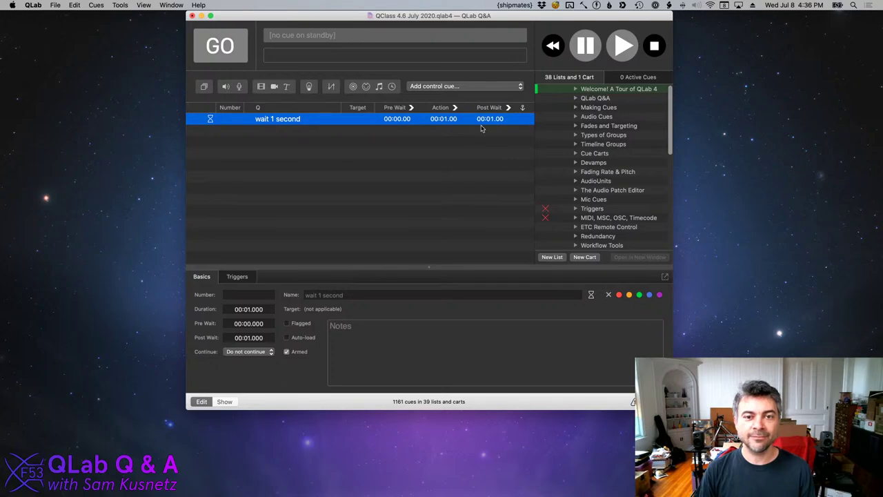
click(411, 180)
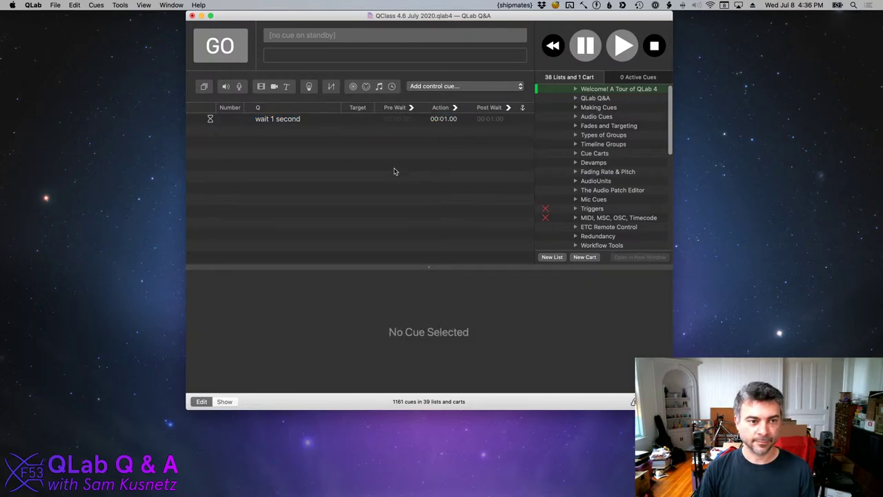
Enable a Note On MIDI trigger for the Wait cue, keeping it on Workspace Channel (Any).
click(319, 118)
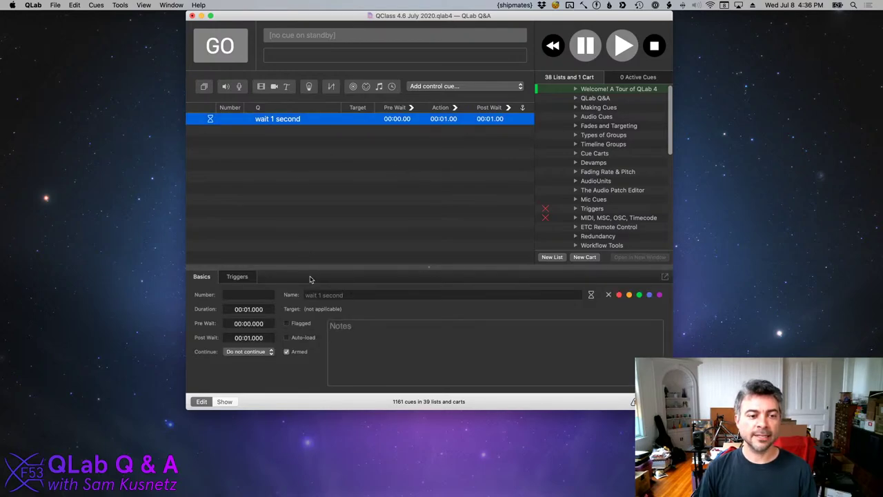
click(230, 278)
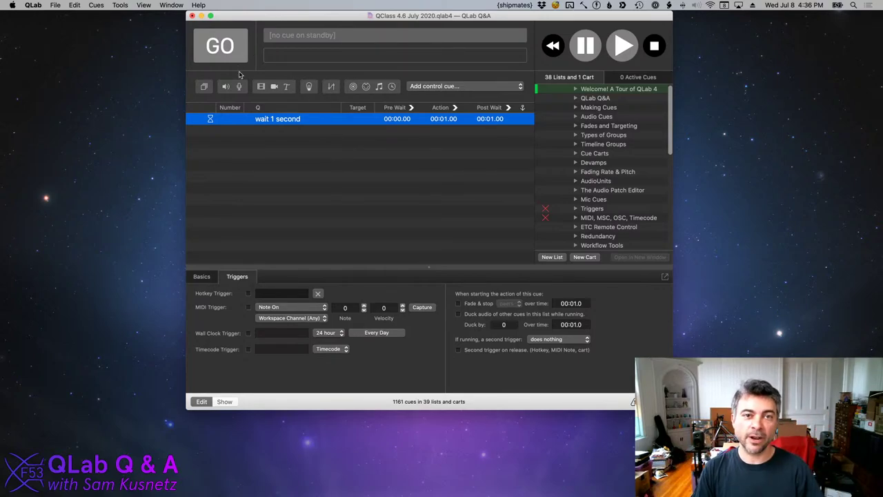
click(249, 308)
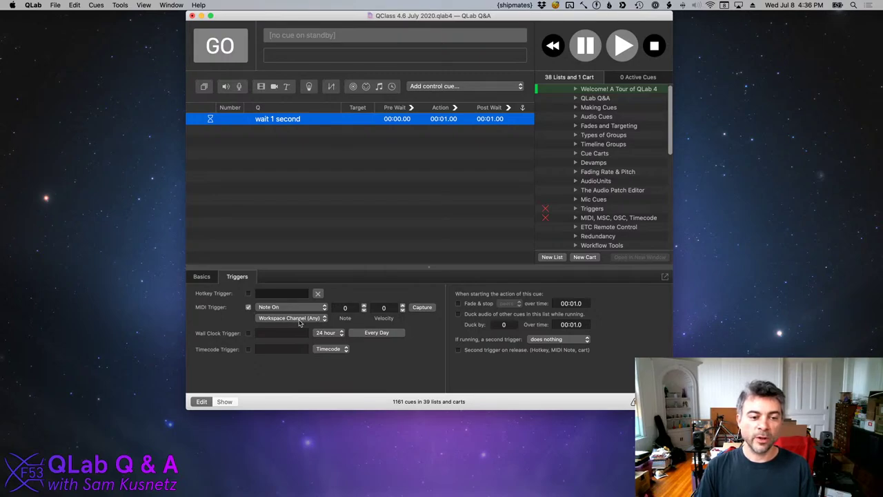
click(292, 311)
click(293, 308)
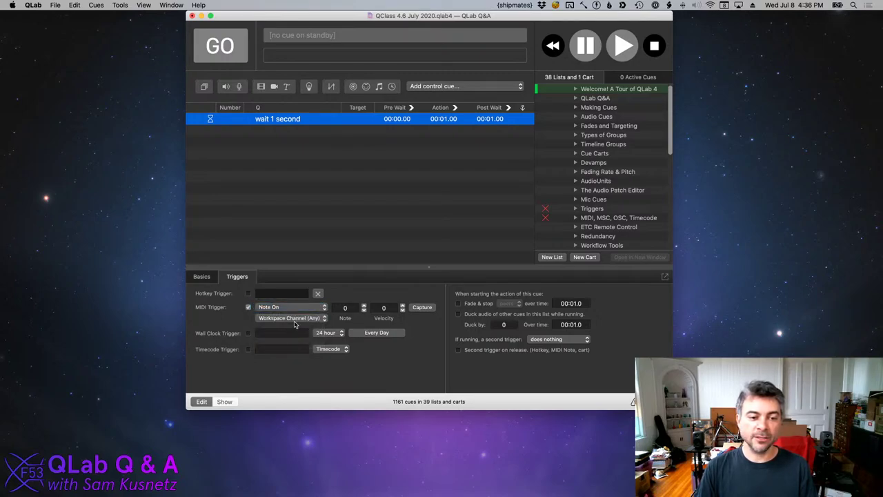
click(291, 318)
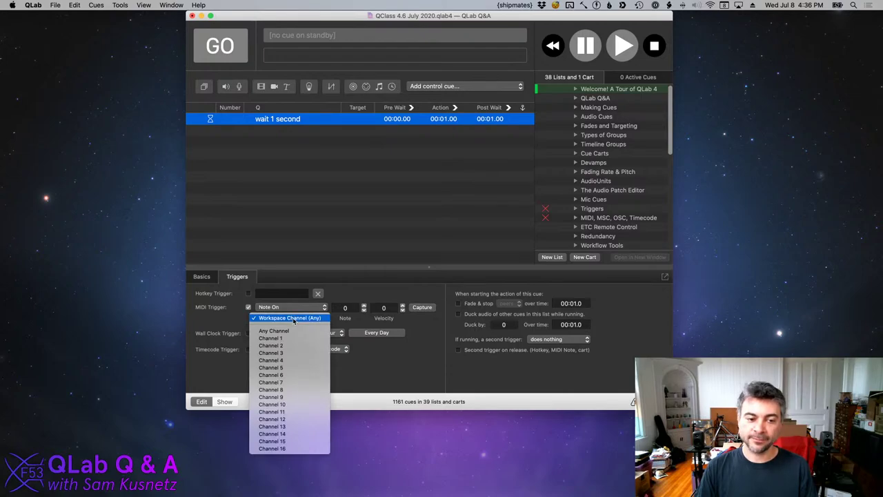
click(292, 319)
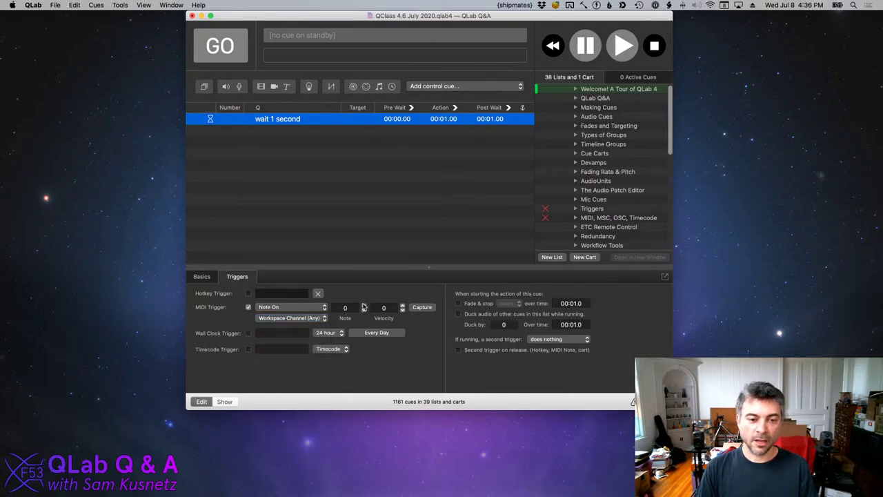
Set the Wait cue's MIDI trigger to note 5 with velocity 3.
click(364, 305)
click(364, 305)
click(402, 305)
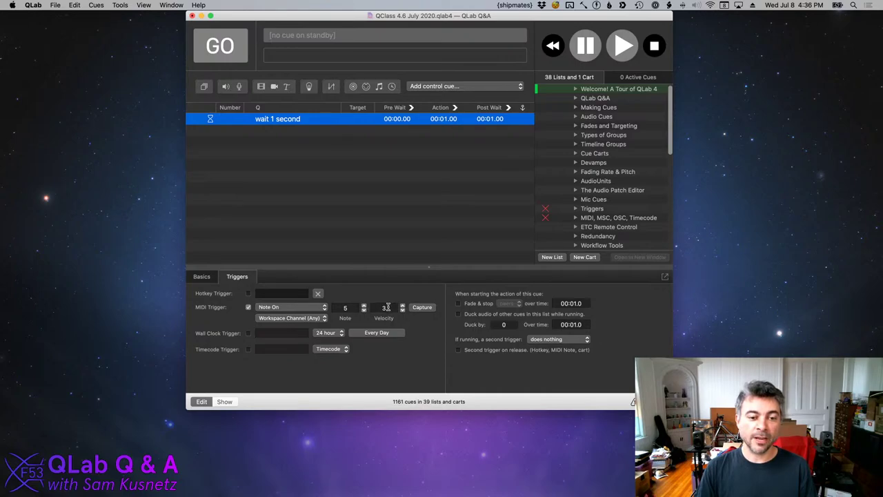
Change the MIDI trigger's velocity condition to >4.
double_click(384, 307)
key(BackSpace)
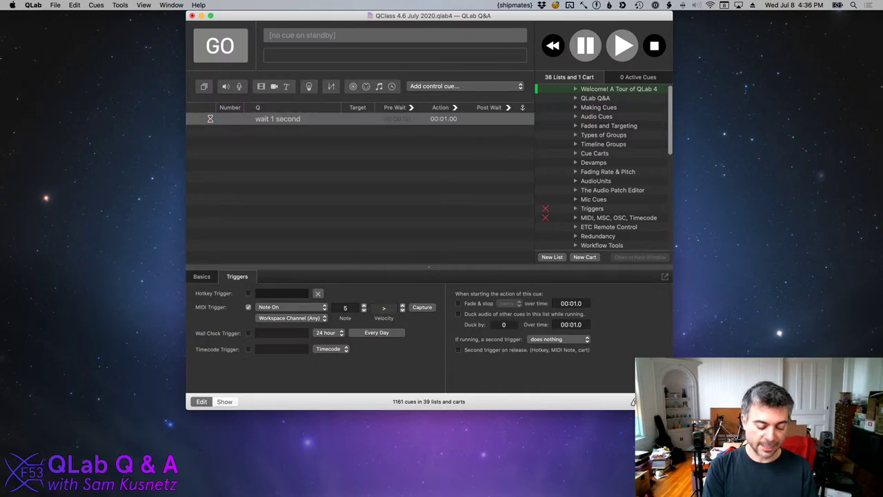
text(4)
key(Return)
double_click(384, 308)
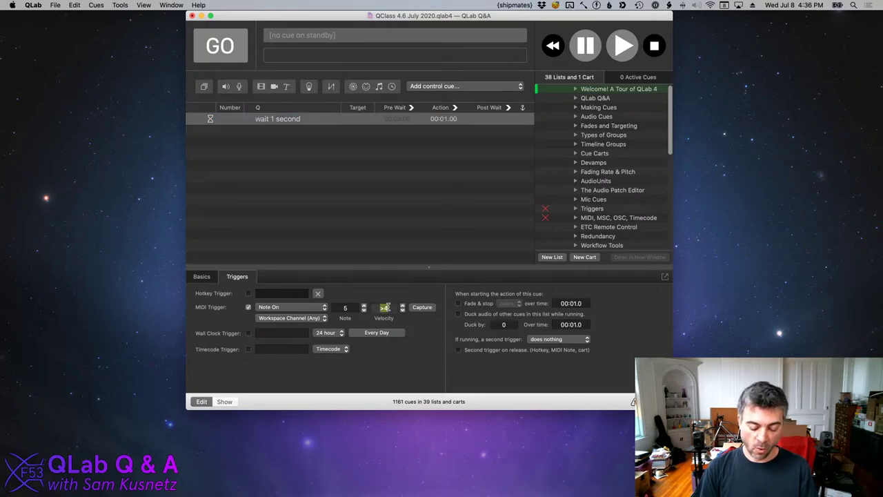
key(BackSpace)
text(4)
key(Return)
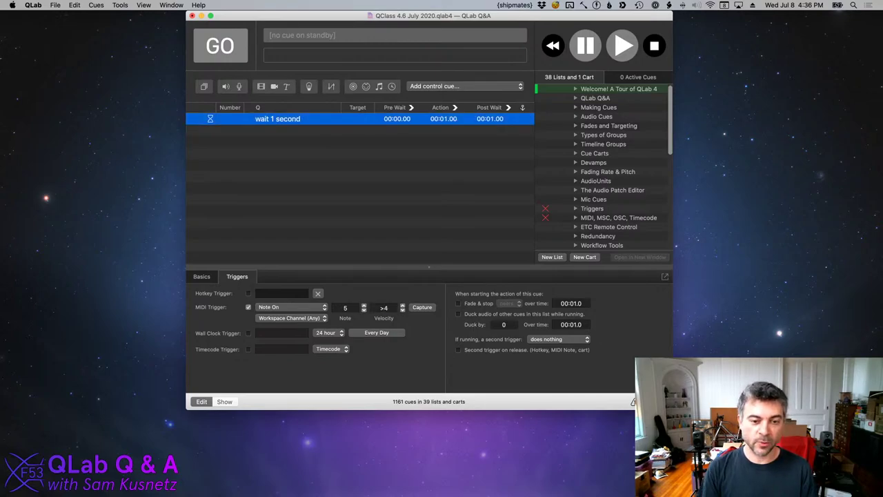
Try a less-than condition for the MIDI trigger's velocity, and replace it with "any".
double_click(385, 308)
key(BackSpace)
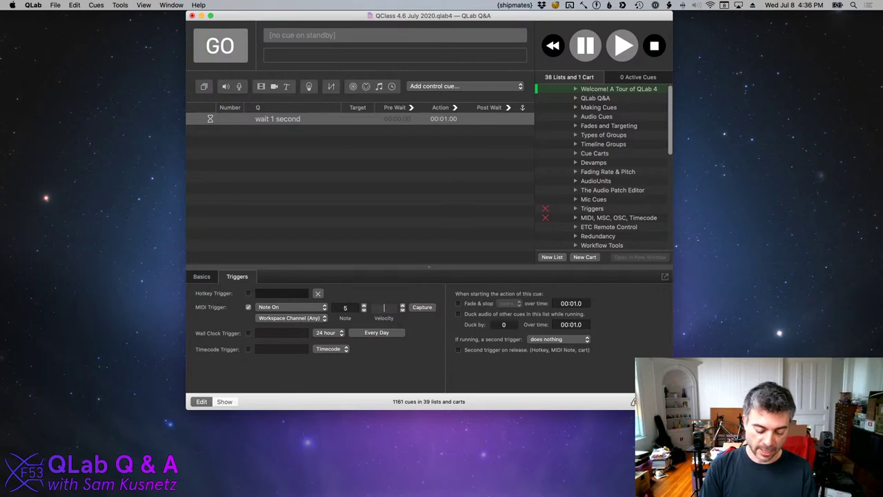
text(<1)
key(Return)
double_click(385, 308)
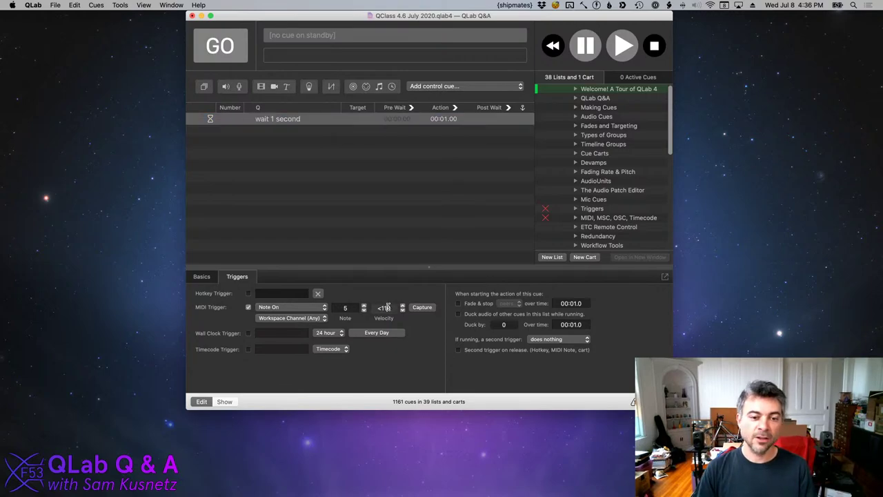
text(any)
key(Return)
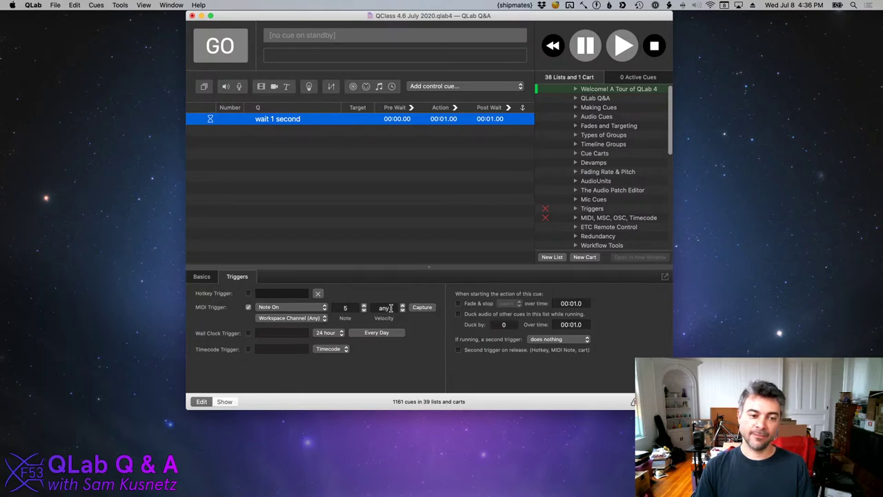
Capture incoming MIDI note 9 with velocity 127 as the Wait cue's trigger, and view the available message types.
click(424, 307)
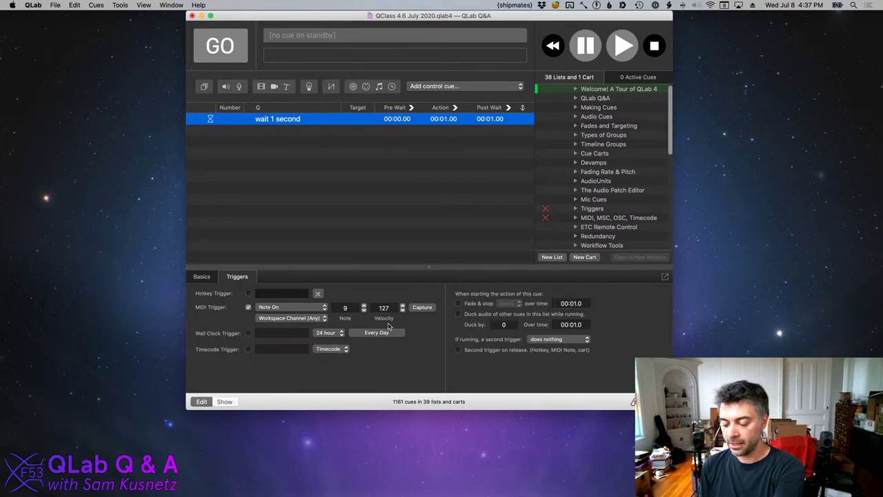
click(312, 307)
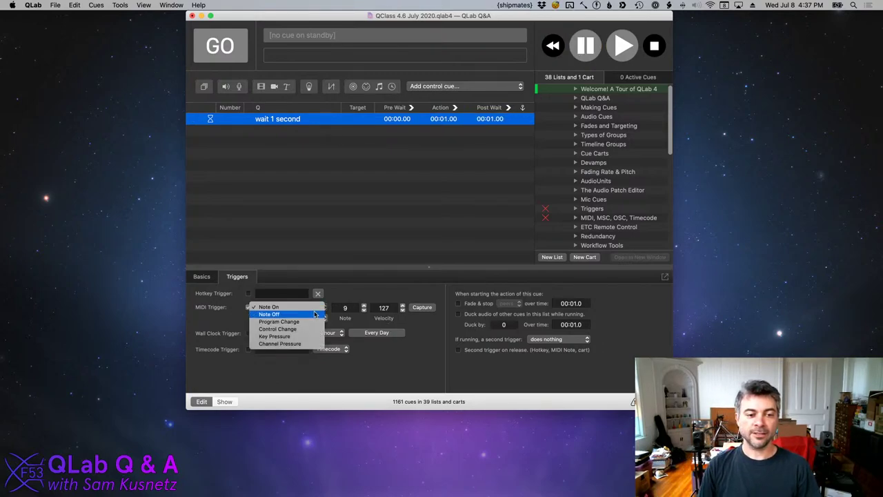
click(352, 273)
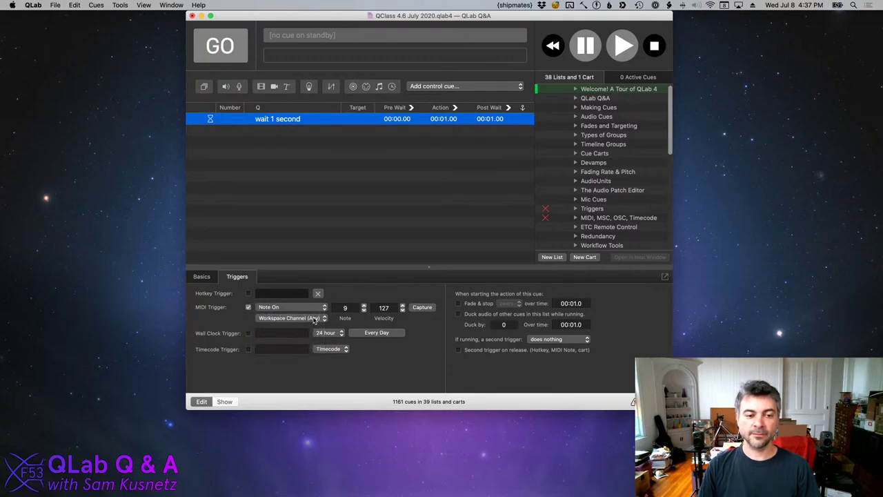
Turn off the Wait cue's MIDI trigger and enable its hotkey trigger with F as the hotkey.
click(248, 293)
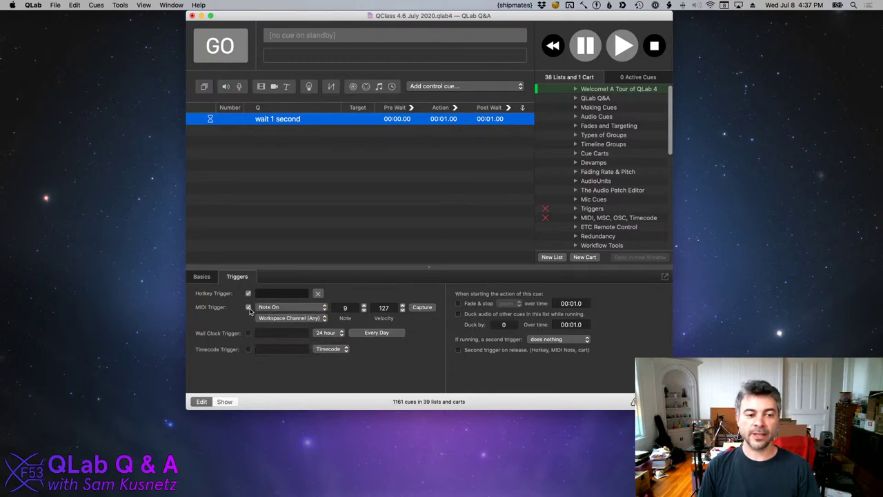
click(249, 307)
click(284, 294)
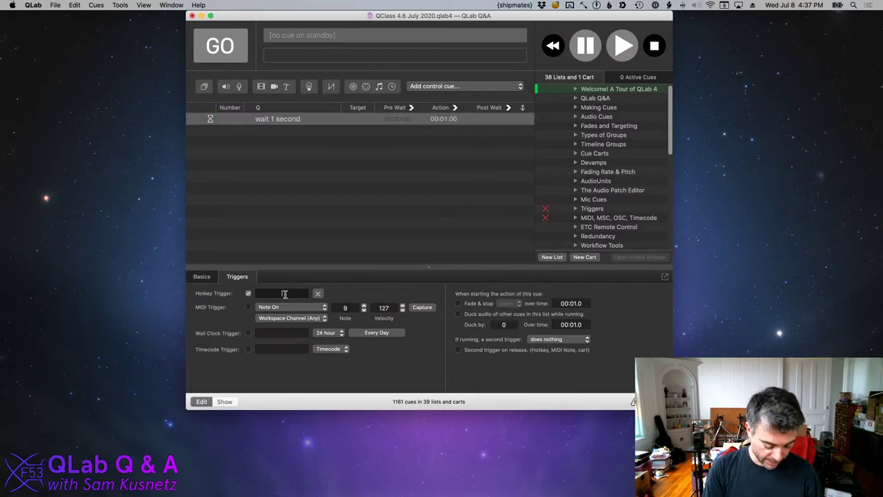
key(f)
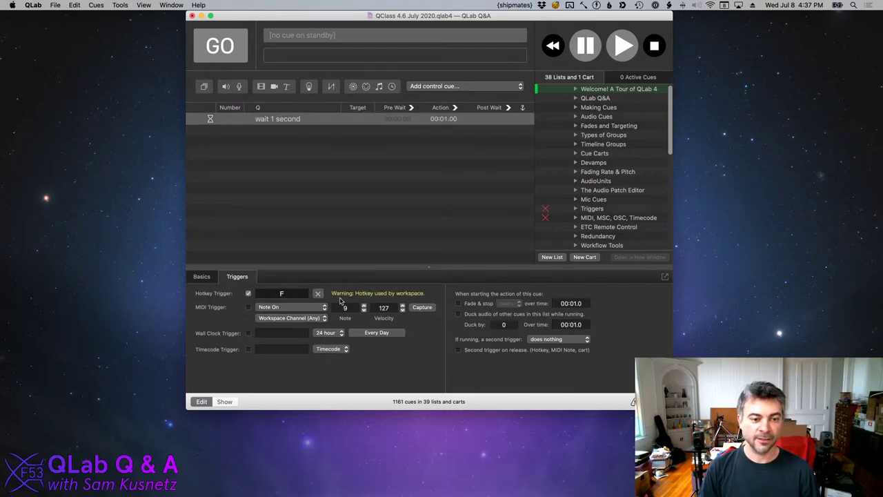
Clear the Wait cue's hotkey and assign G instead.
click(318, 294)
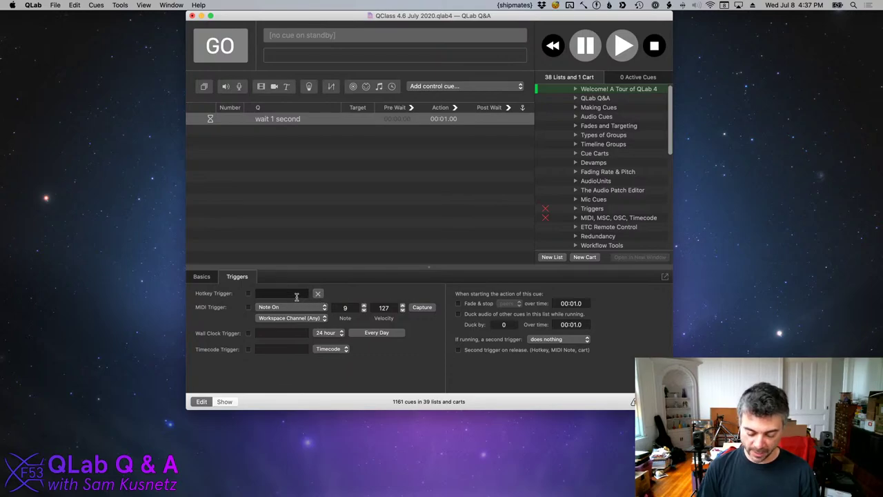
key(g)
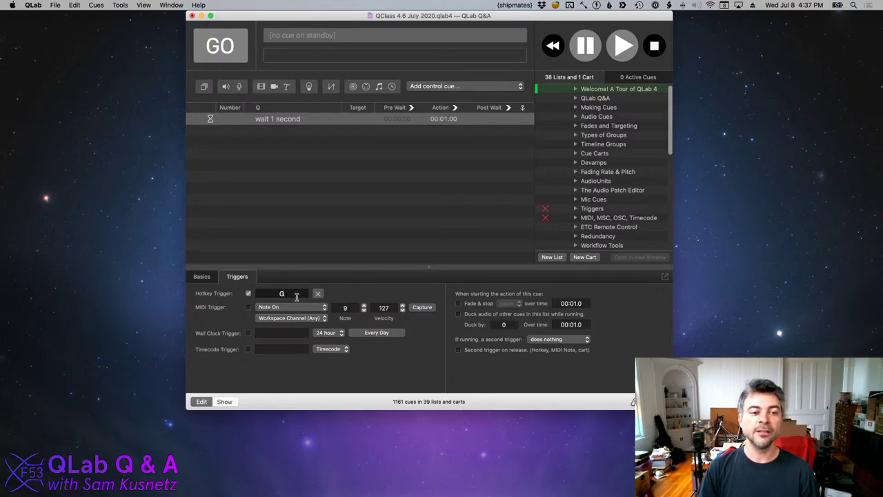
key(g)
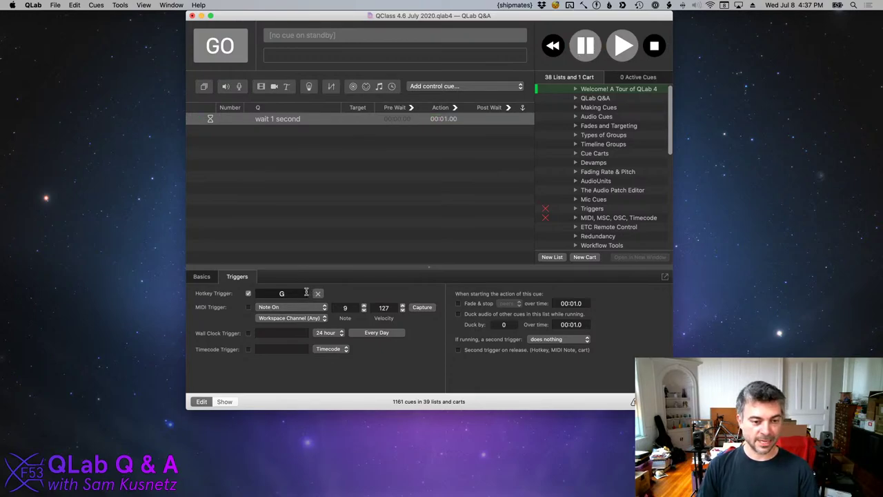
Replace the Wait cue's hotkey with Shift+G and reselect the cue in the list.
click(318, 294)
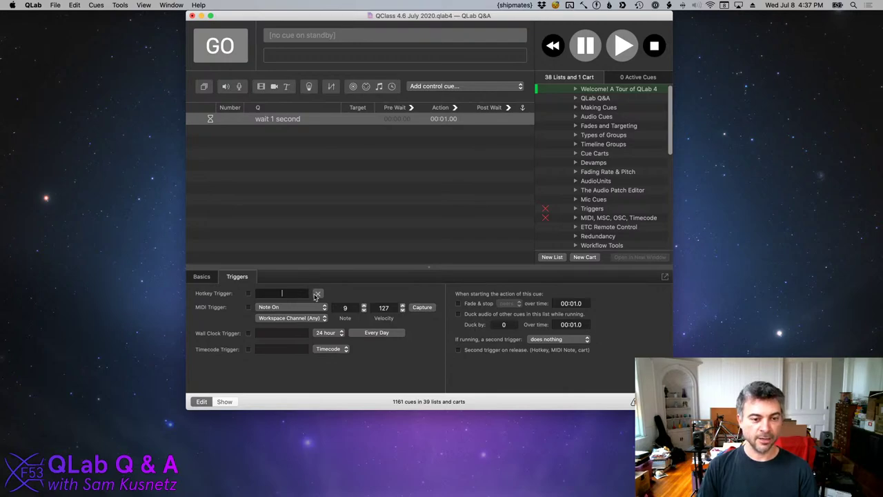
key(shift+g)
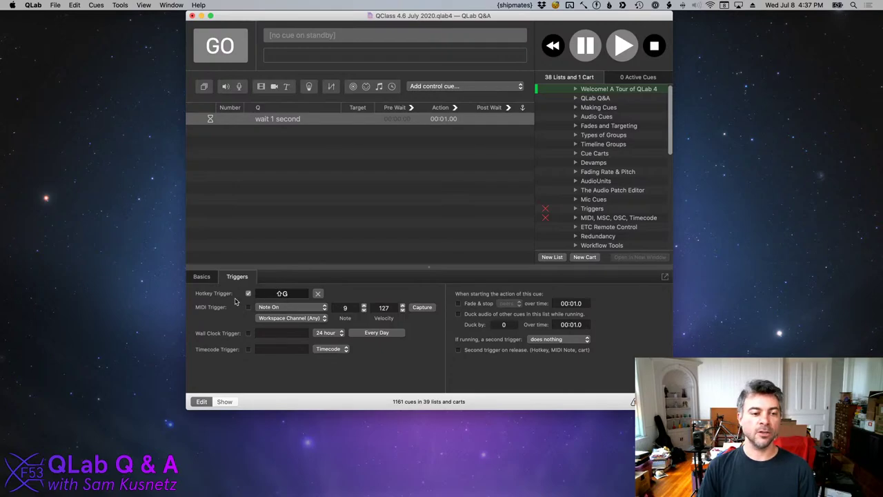
click(393, 121)
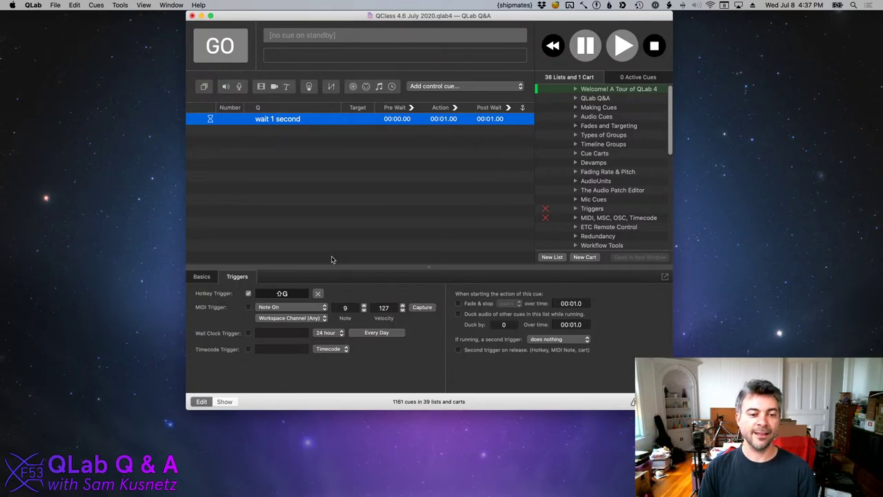
Review the message types available for the Wait cue's MIDI trigger.
click(273, 307)
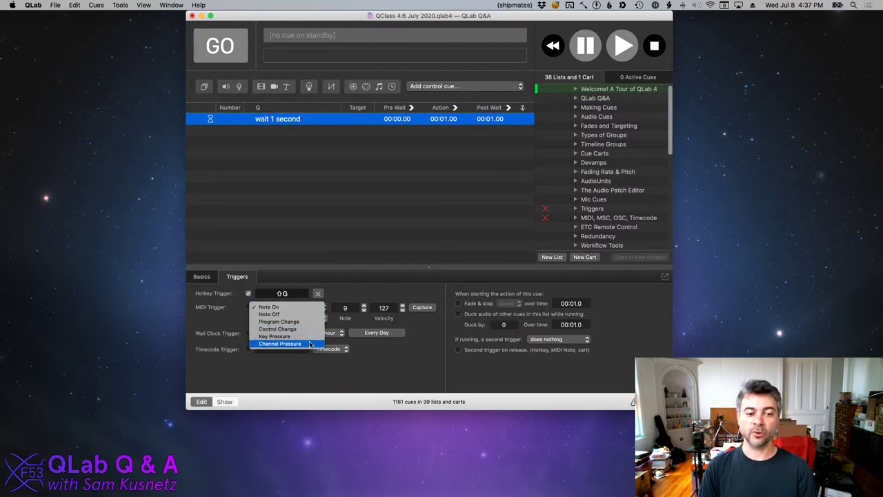
click(384, 268)
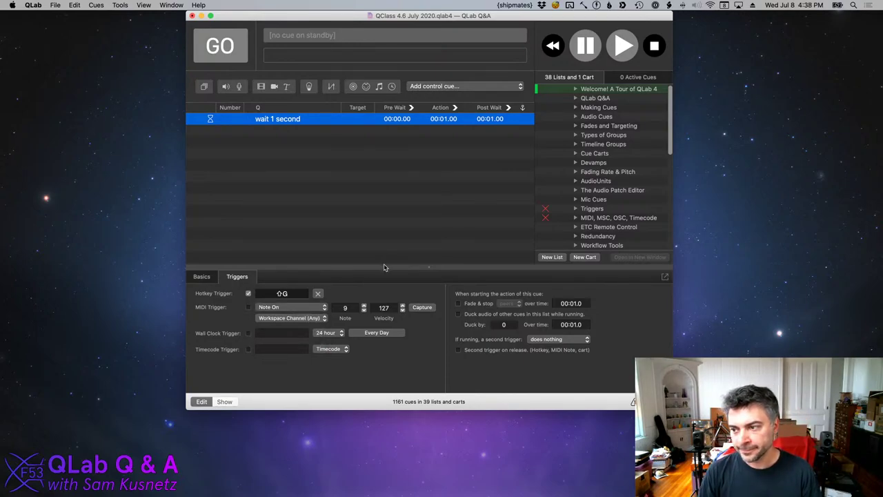
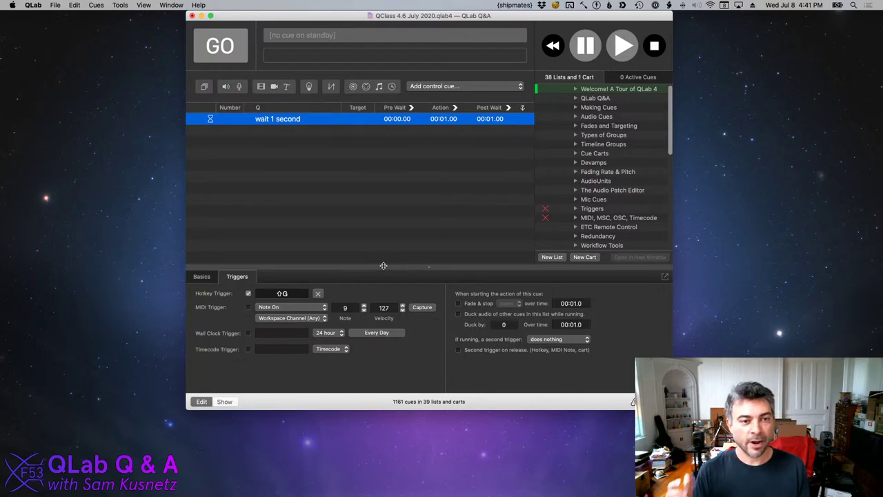
Delete the Wait cue, add a MIDI File cue in its place and show its settings.
key(Delete)
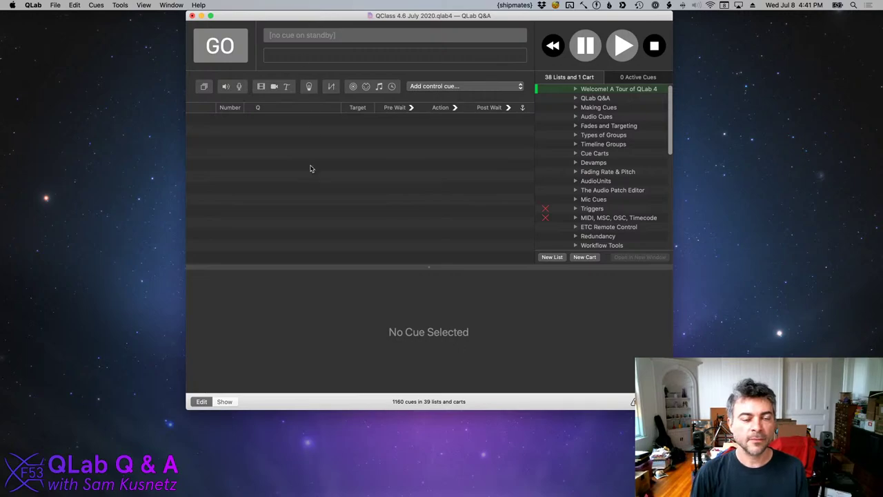
click(379, 87)
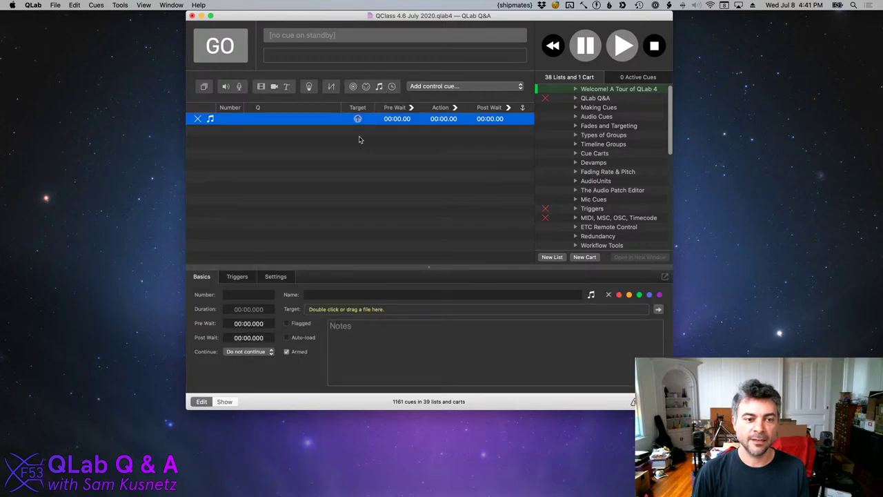
click(276, 275)
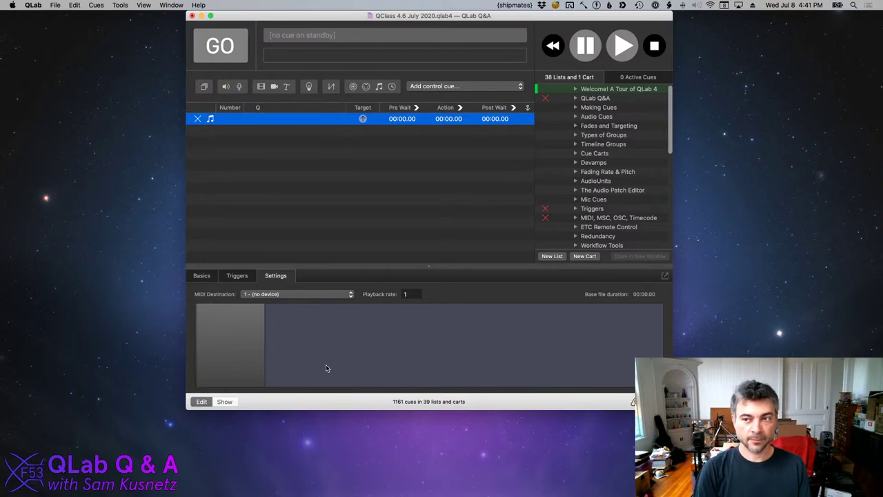
Switch to Finder, collapse the audio folder, widen the file names and select canadian_nat_anth_voice.mid inside the other folder.
key(super+Tab)
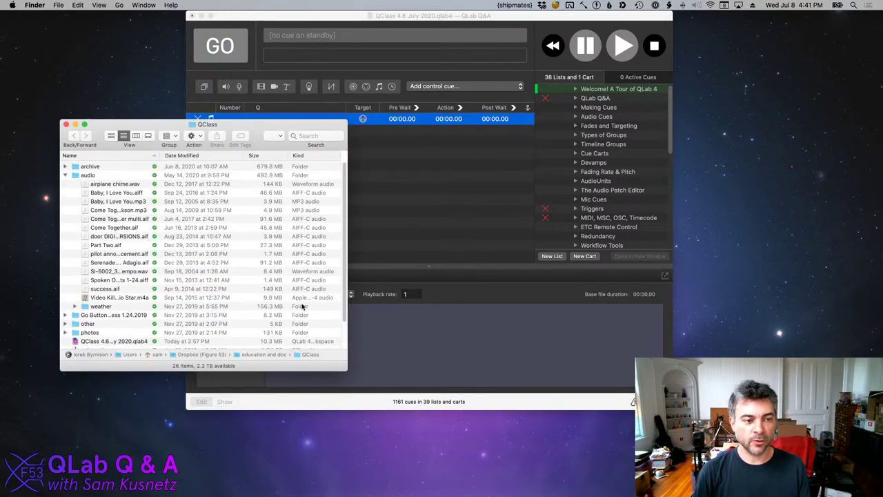
click(131, 237)
key(Left)
key(Left)
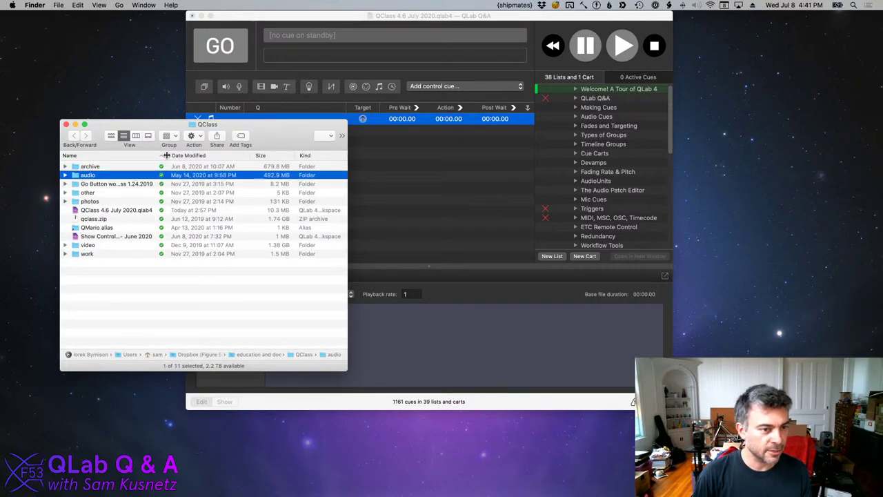
drag(166, 155, 205, 155)
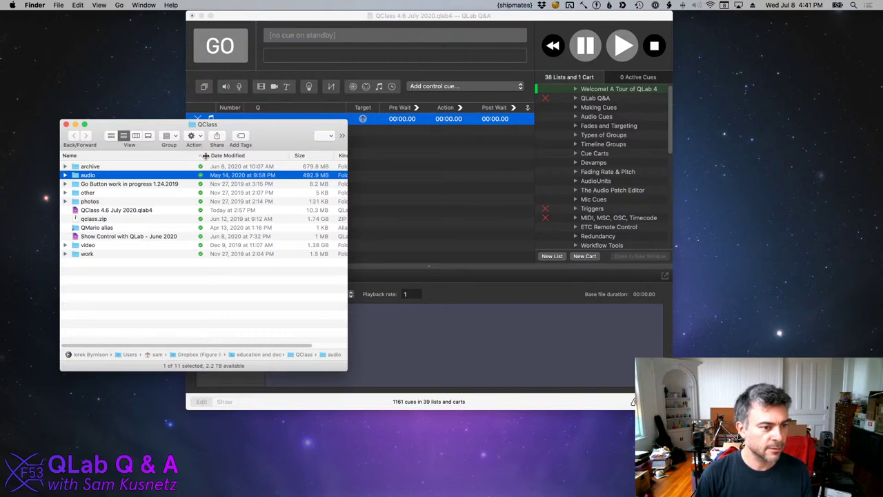
key(Down)
key(Down)
key(Right)
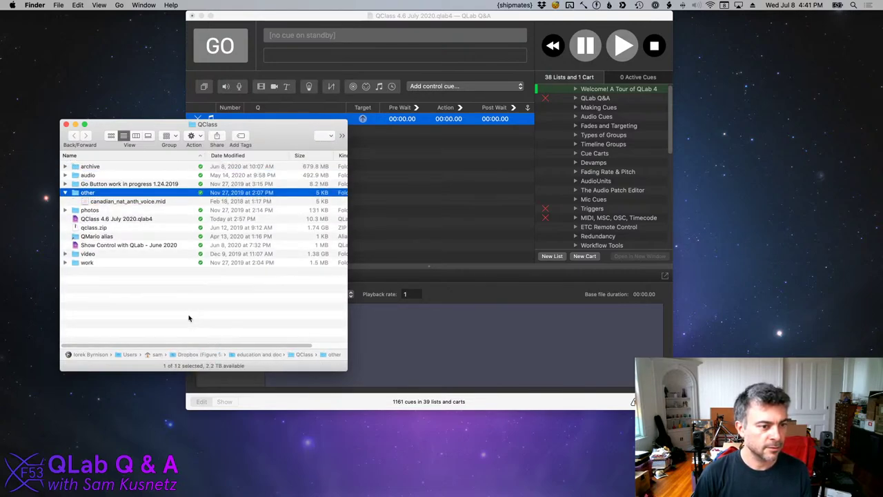
click(170, 204)
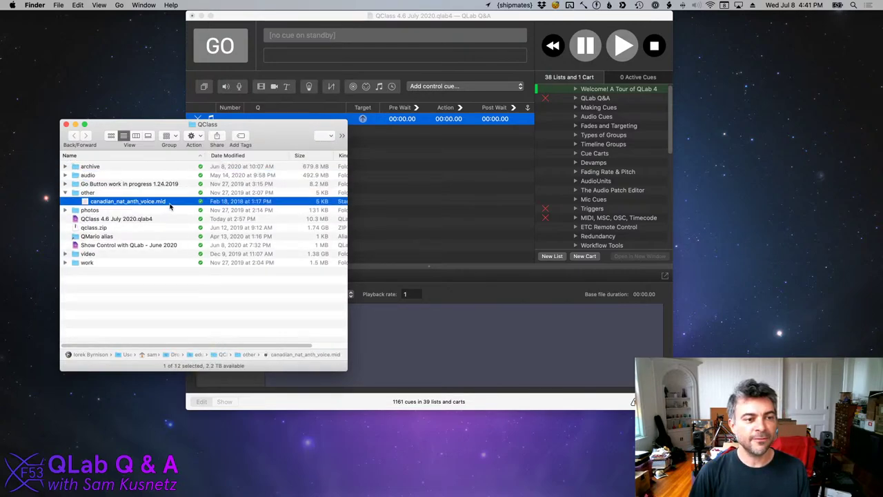
Assign canadian_nat_anth_voice.mid as the MIDI File cue's target and enlarge the inspector to show its tracks.
drag(163, 131, 137, 171)
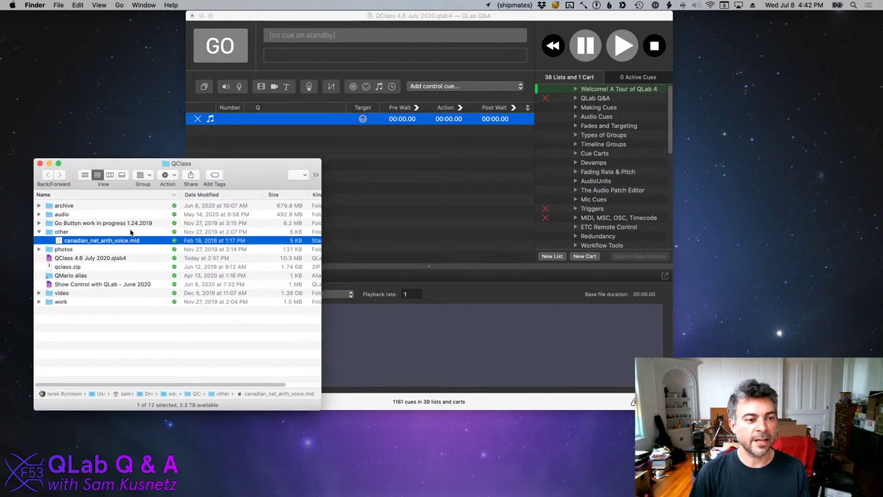
drag(122, 241, 308, 122)
click(311, 122)
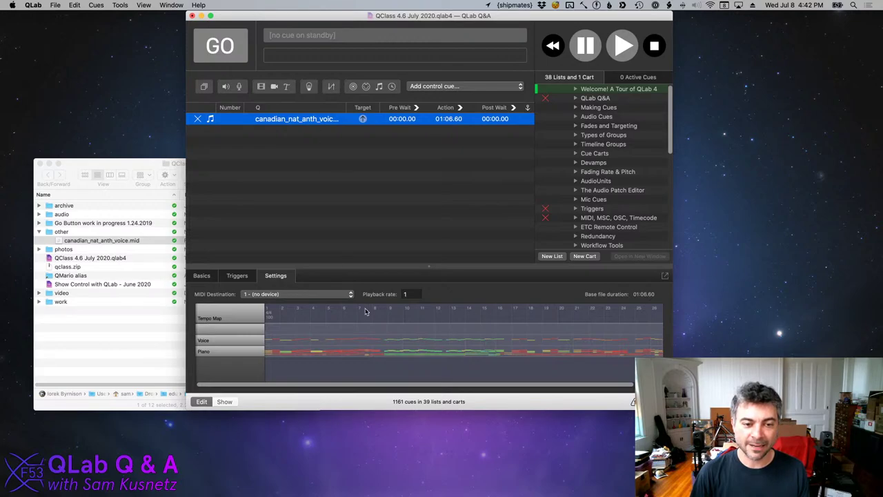
drag(372, 266, 384, 233)
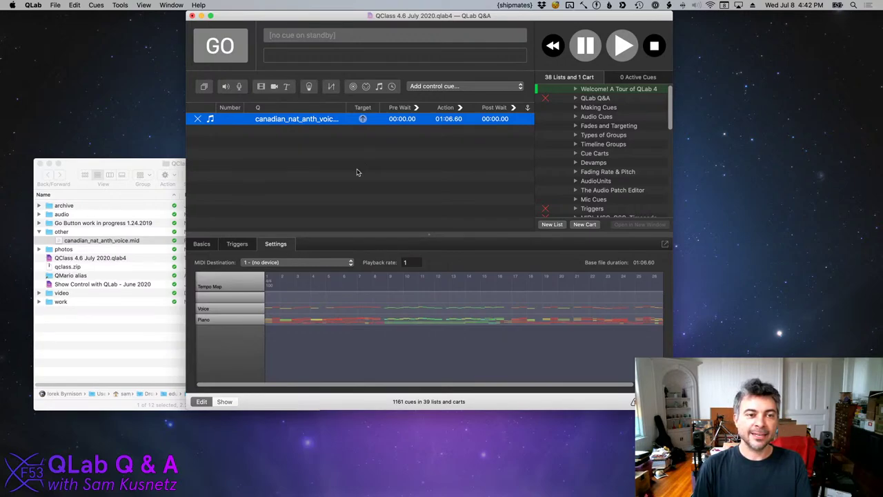
Examine the MIDI File cue's destination choices and the workspace's MIDI output patch assignments.
click(293, 262)
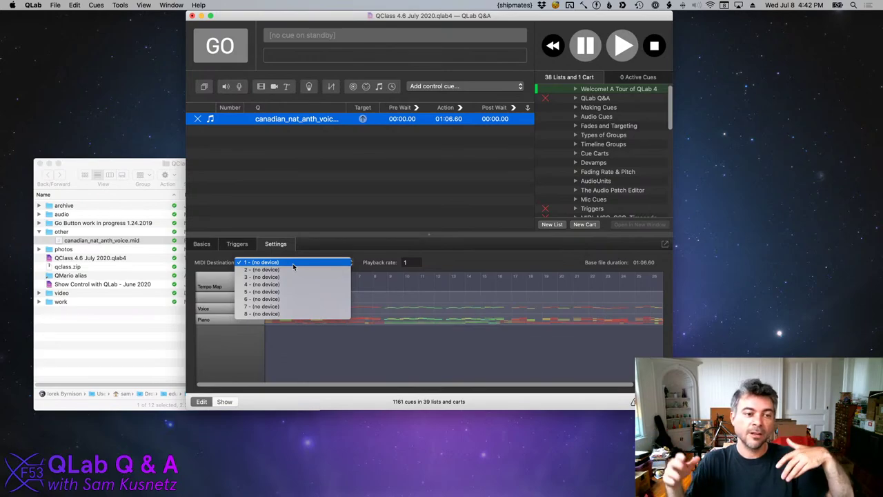
click(434, 230)
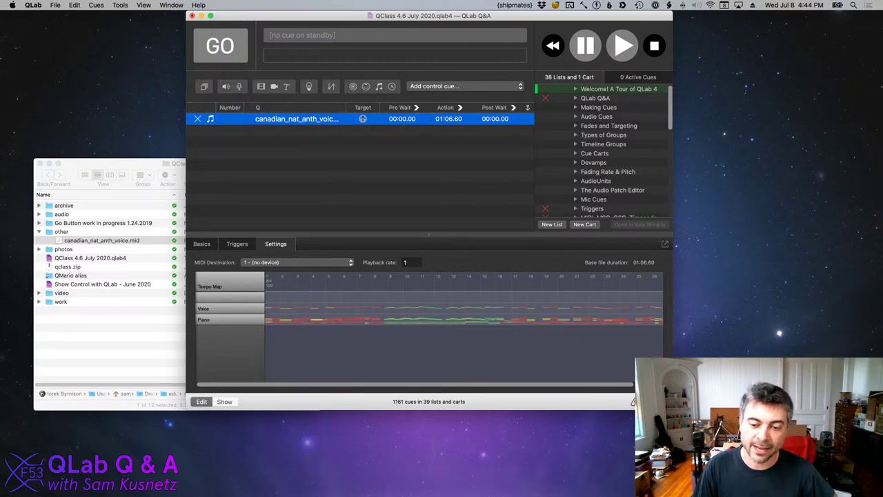
key(super+comma)
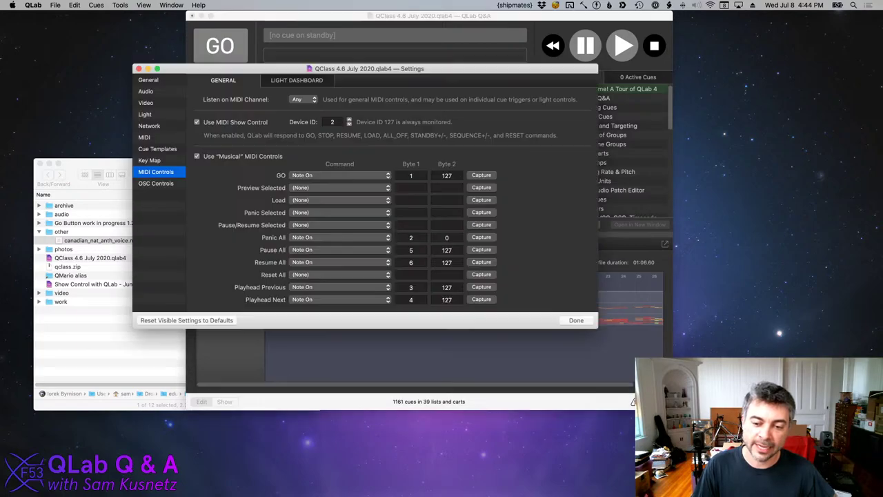
click(161, 138)
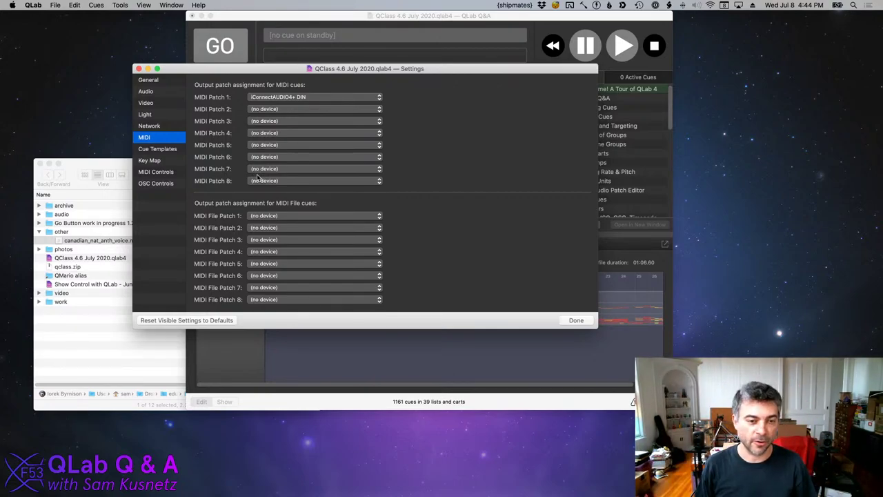
click(576, 320)
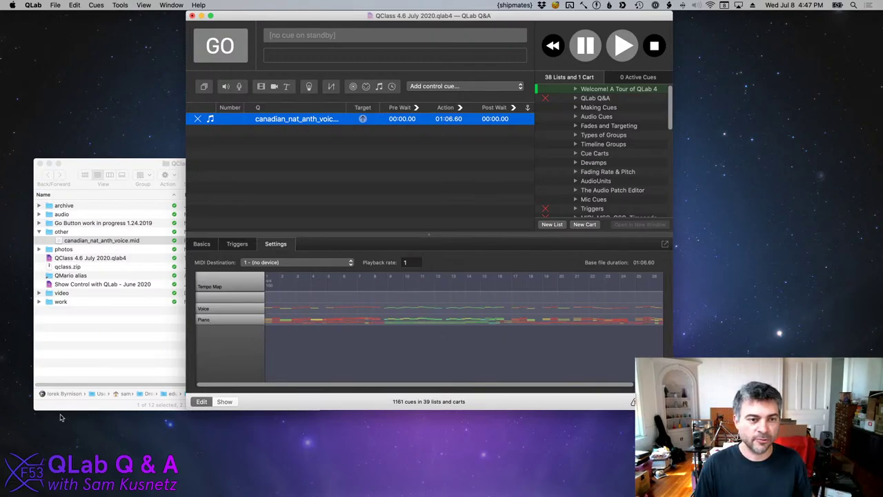
Delete the canadian_nat_anth_voice MIDI File cue from the cue list.
click(306, 164)
key(Down)
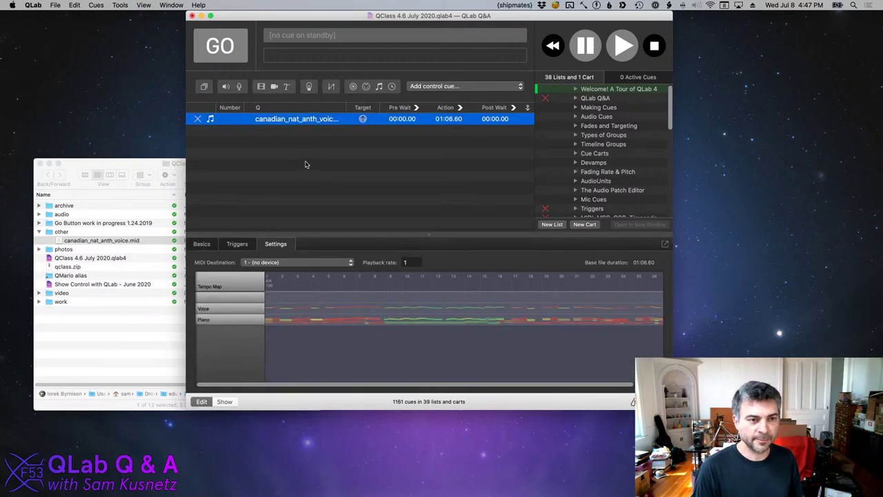
key(Delete)
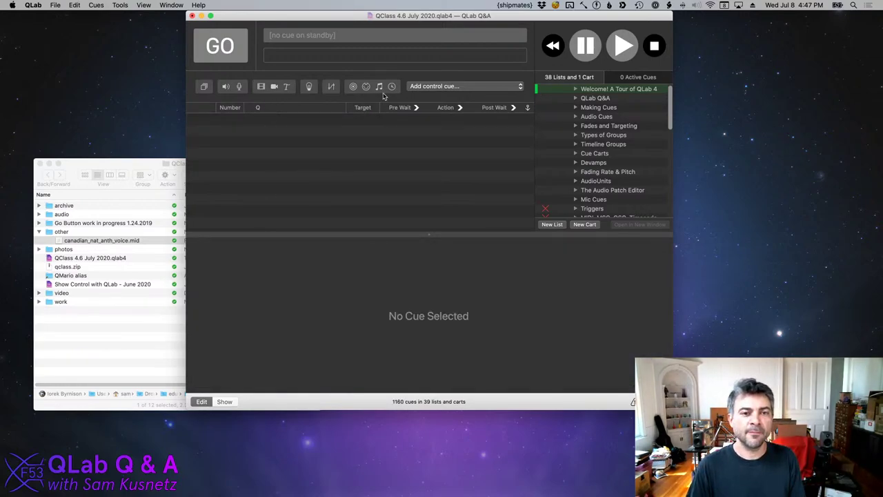
click(404, 85)
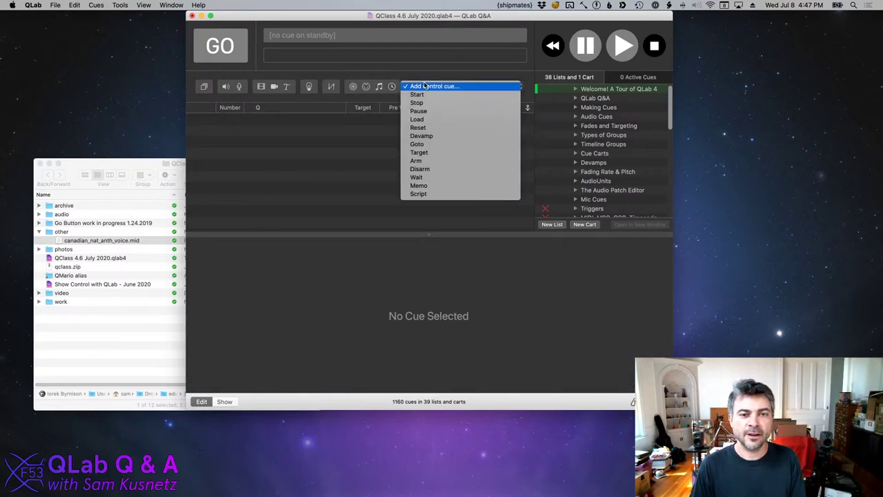
click(473, 185)
key(Delete)
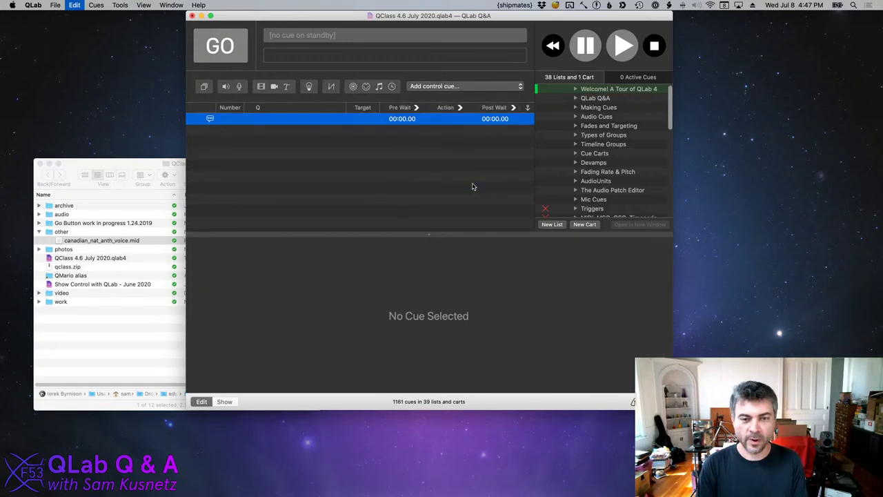
Add a Wait cue to the empty cue list and slightly reduce the inspector's height.
click(478, 86)
click(479, 87)
click(475, 85)
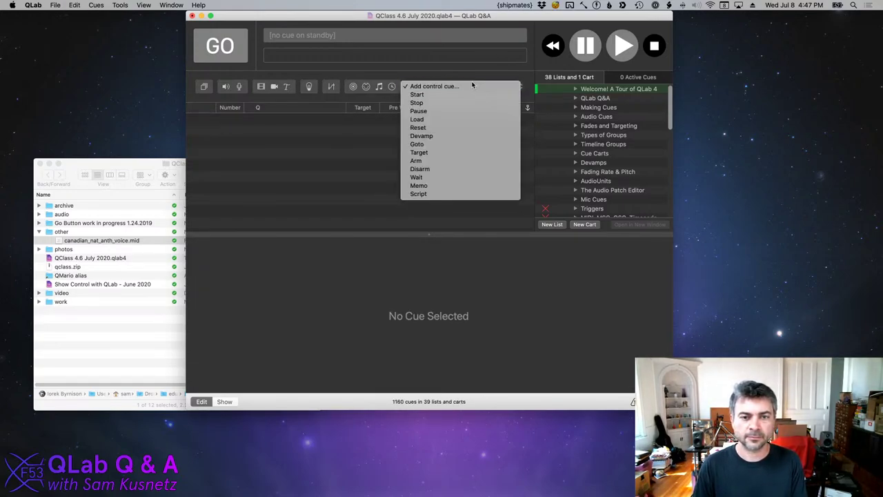
click(468, 181)
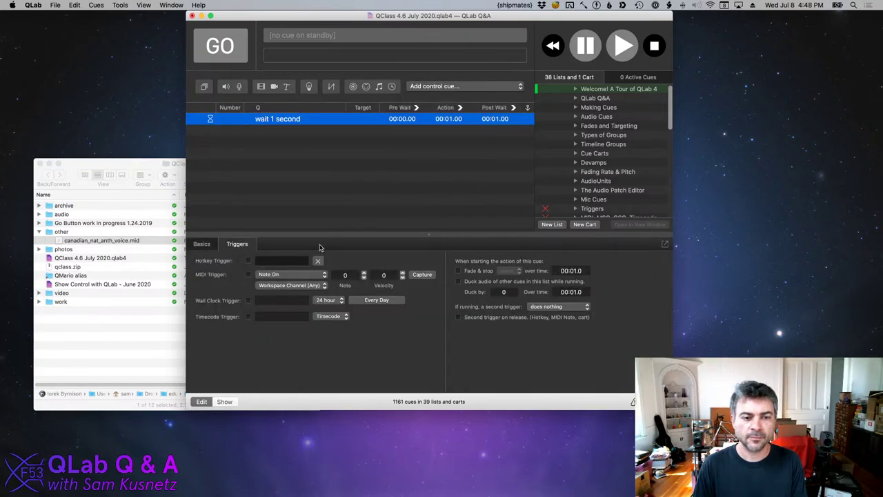
drag(238, 233, 230, 236)
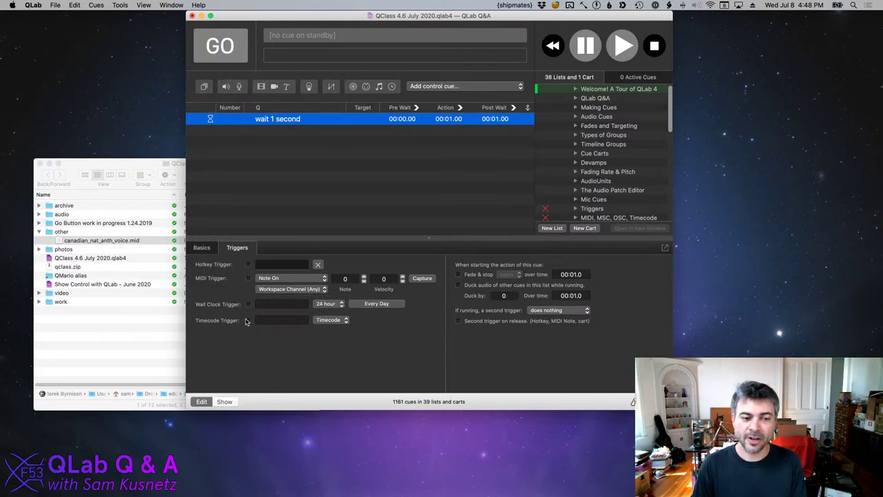
Set the Wait cue's timecode trigger to 1:00:23:20 and enable it.
click(280, 321)
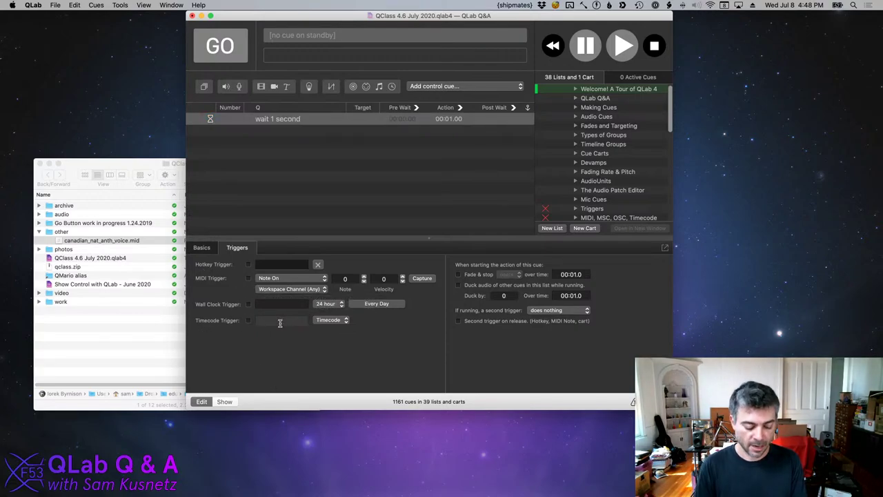
text(1:00)
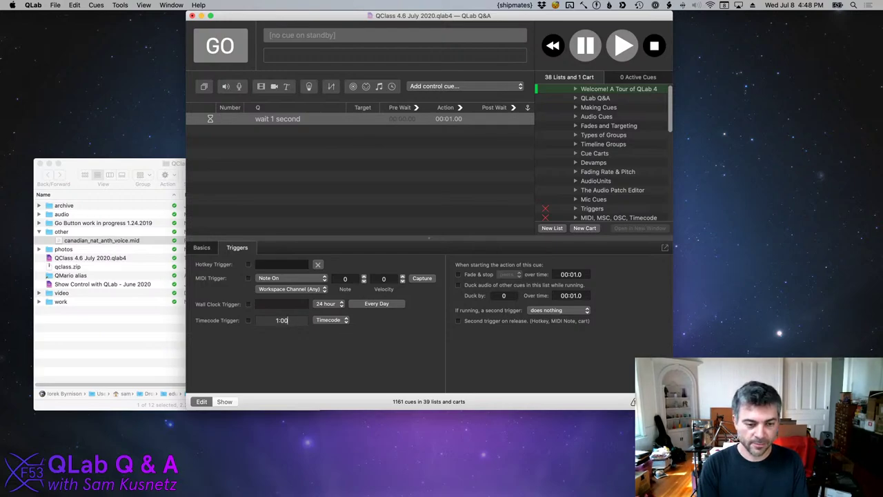
text(:23:20)
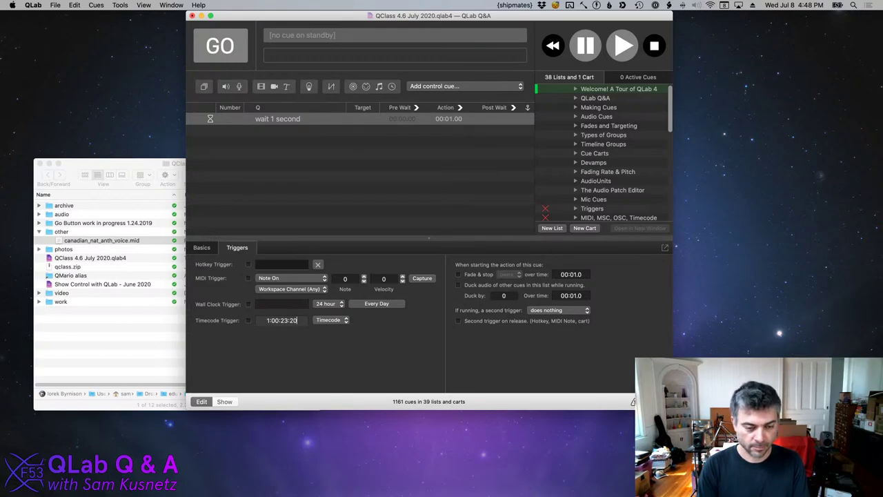
key(Return)
click(249, 321)
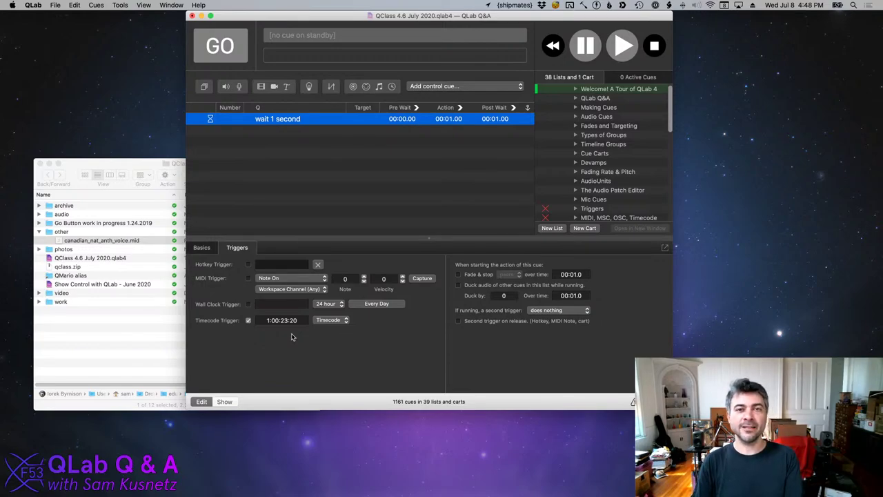
Change the Wait cue's timecode trigger to 1:00:23:24.
click(297, 320)
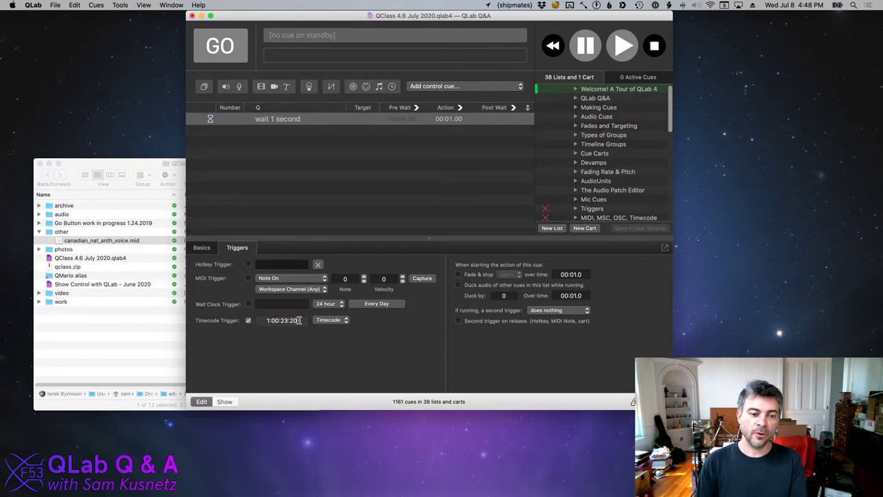
key(BackSpace)
text(4)
key(Return)
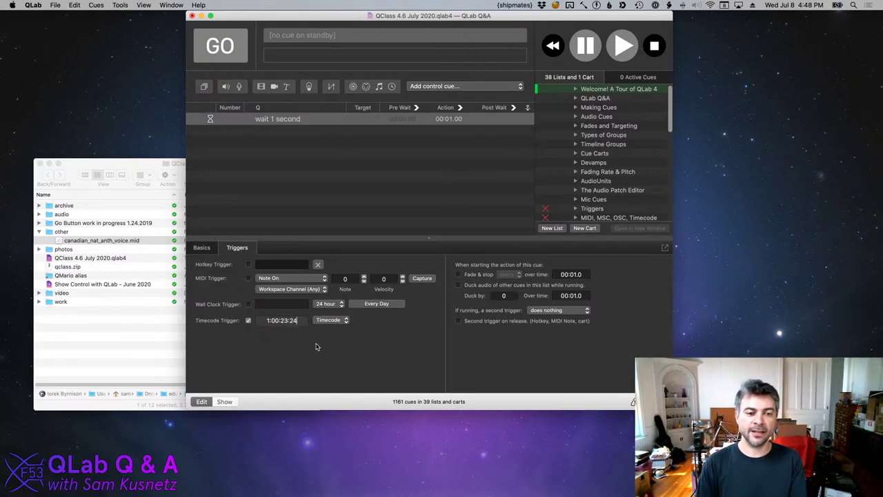
key(Tab)
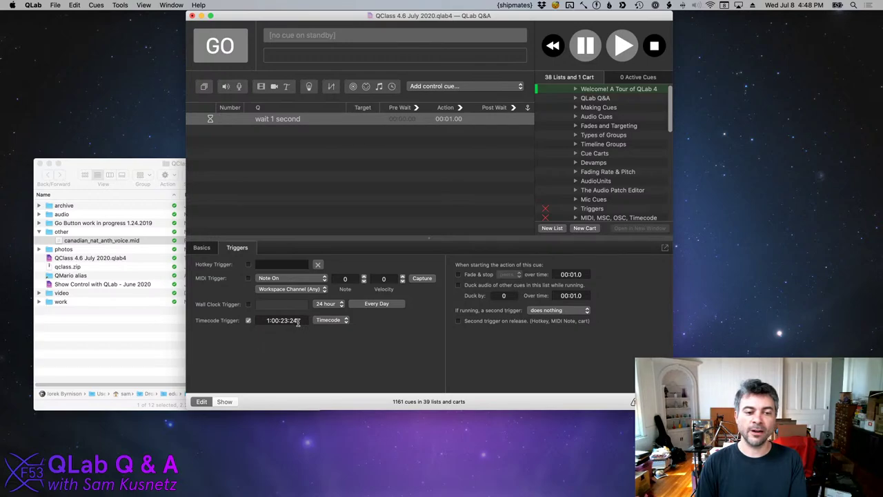
Set the Wait cue's timecode trigger to 1:00:24:00.
double_click(296, 321)
text(00)
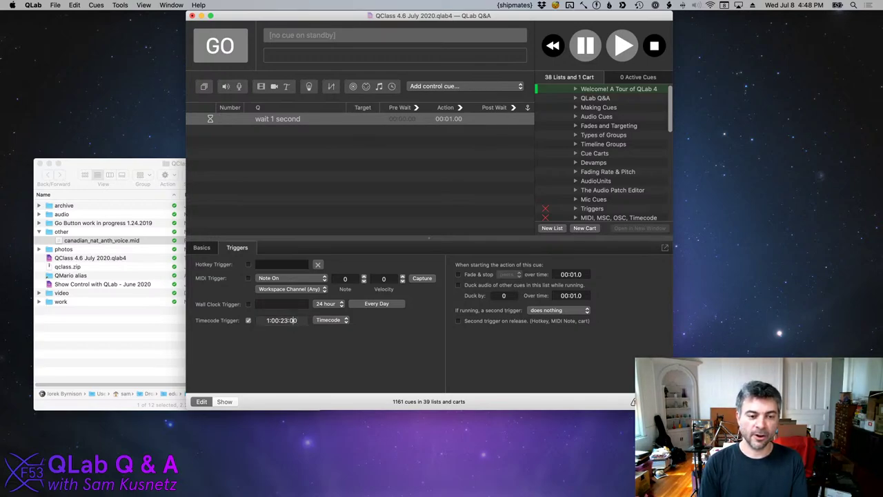
key(Return)
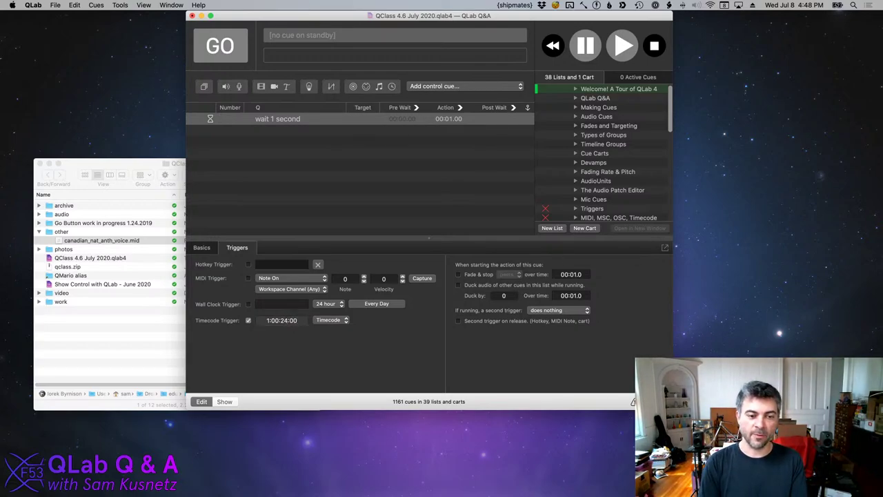
Set the frames of the Wait cue's timecode trigger to 60, and replace them with 50 to make 1:00:24:50.
click(295, 321)
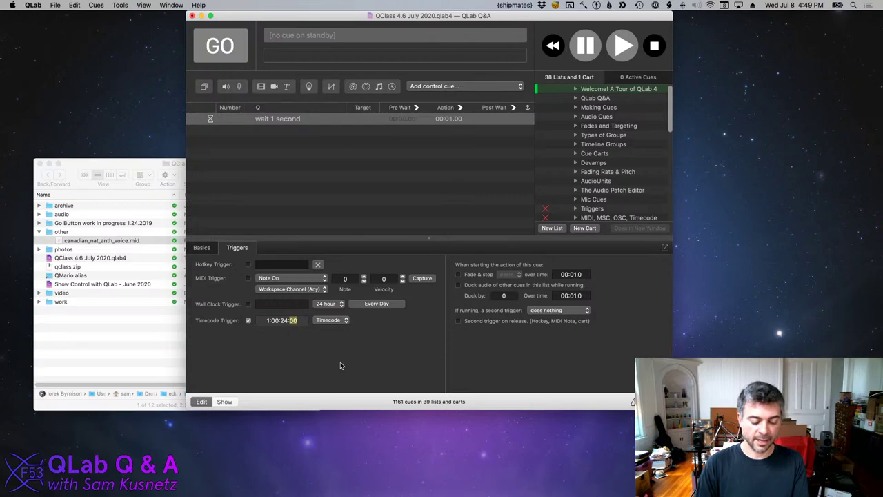
text(60)
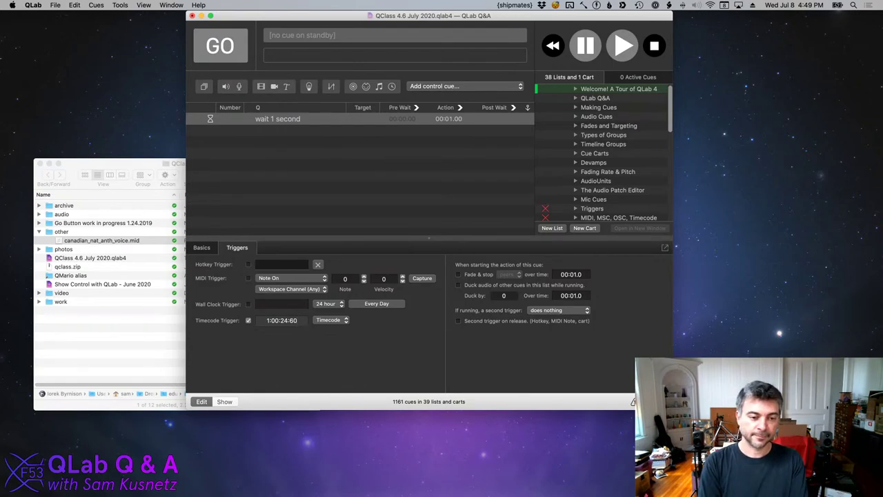
key(BackSpace)
key(BackSpace)
key(BackSpace)
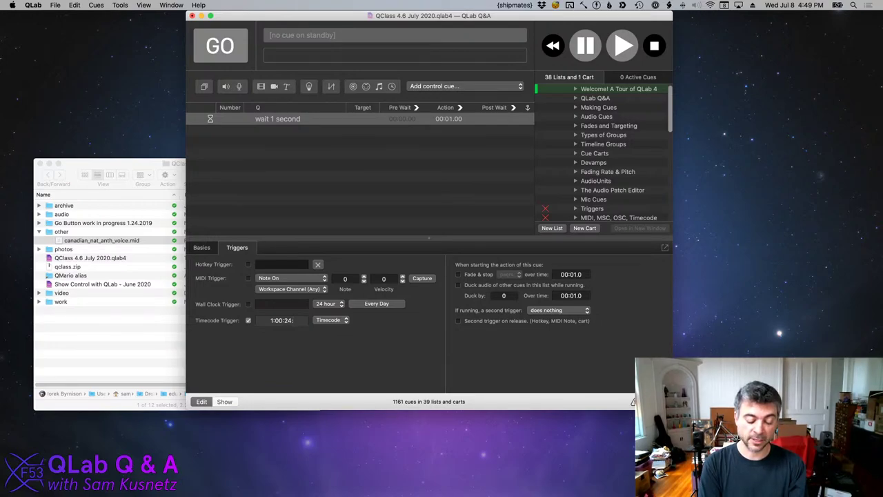
text(50)
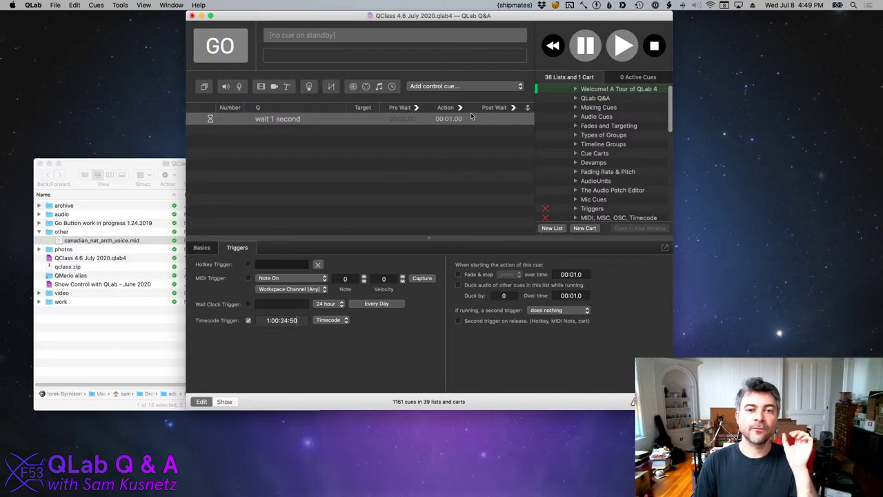
Enable triggering the QLab Q&A list's cues from incoming timecode and look through the sync sources offered for MIDI Timecode.
click(595, 98)
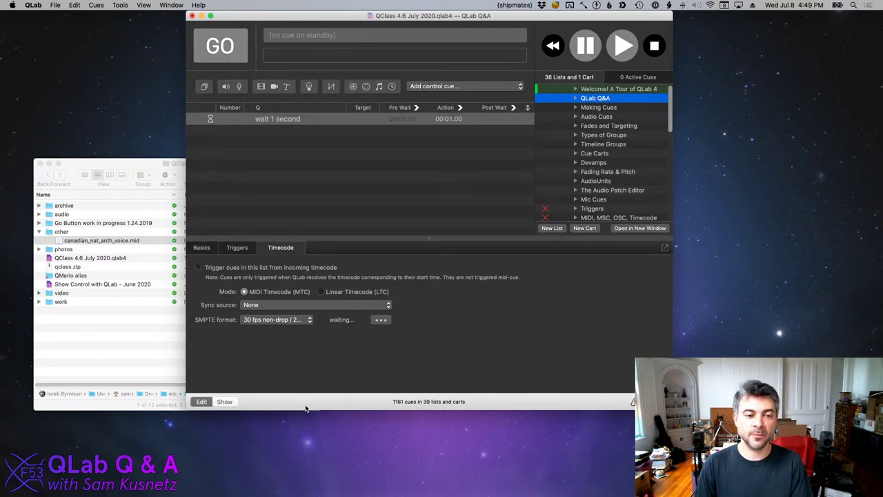
click(199, 268)
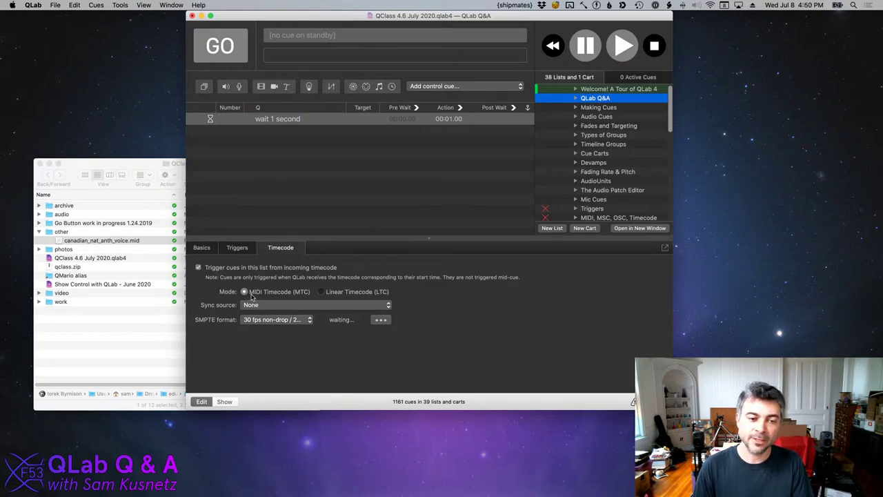
click(322, 292)
click(255, 292)
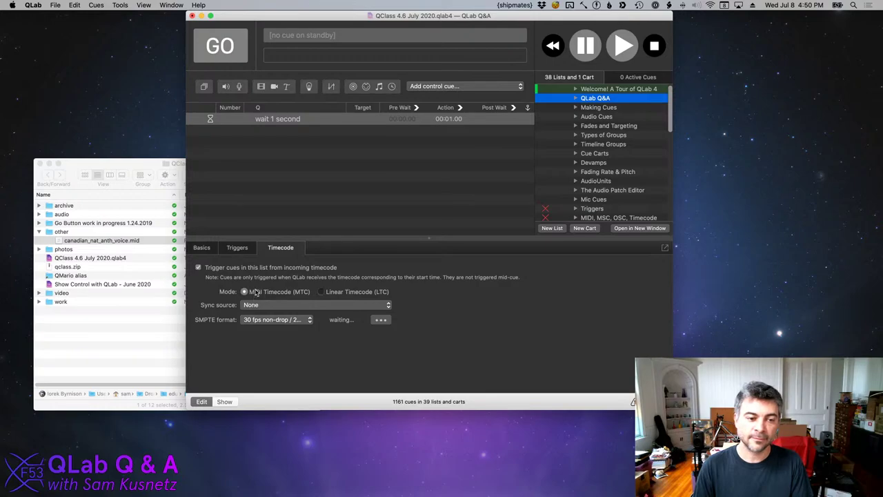
click(262, 308)
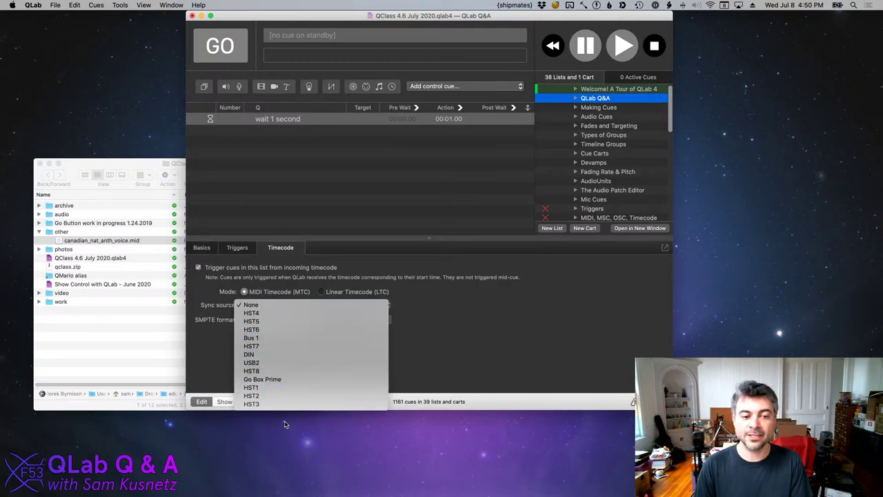
click(327, 273)
Switch the list's timecode mode to Linear Timecode (LTC), with the AirPods Pro as sync source and sync input channel 2.
click(331, 293)
click(317, 305)
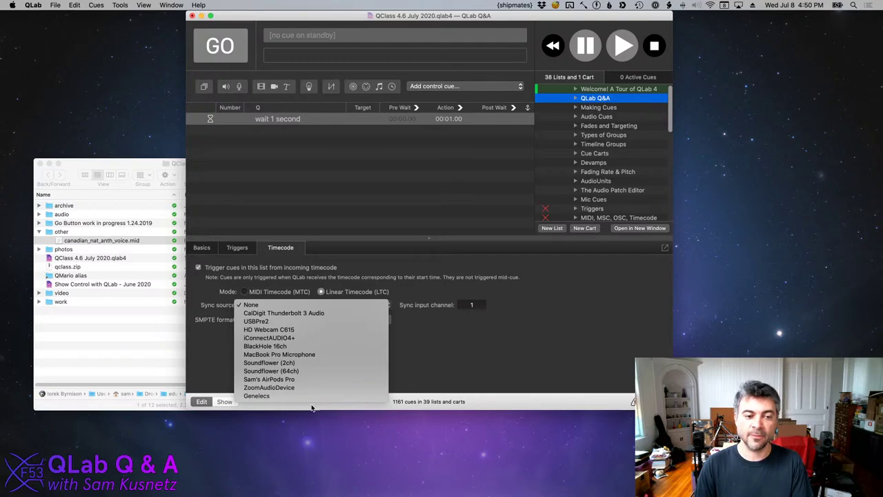
click(306, 199)
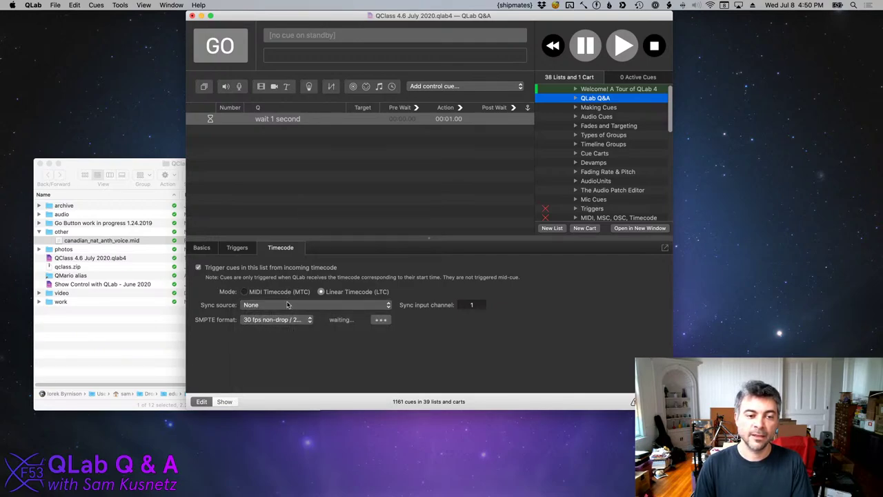
click(288, 305)
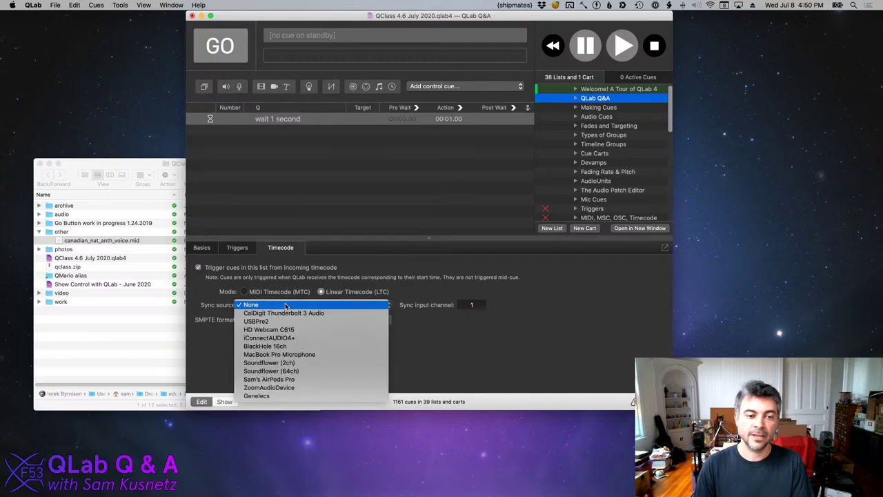
click(316, 380)
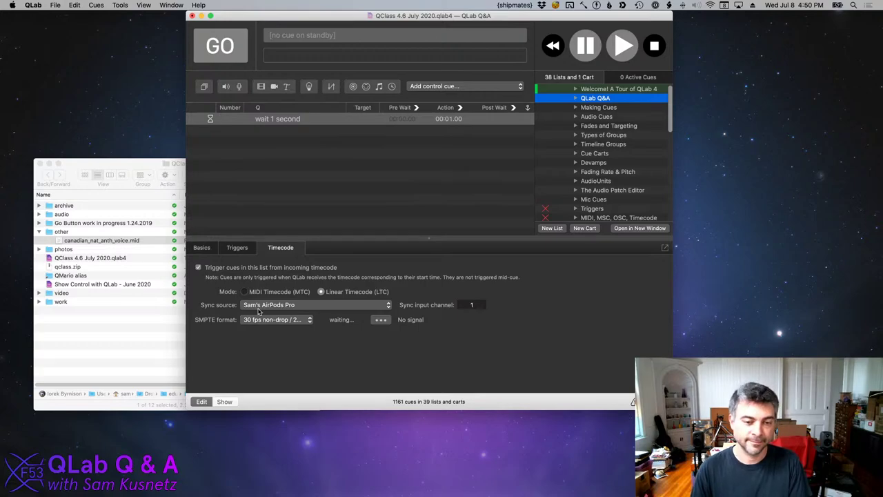
click(468, 304)
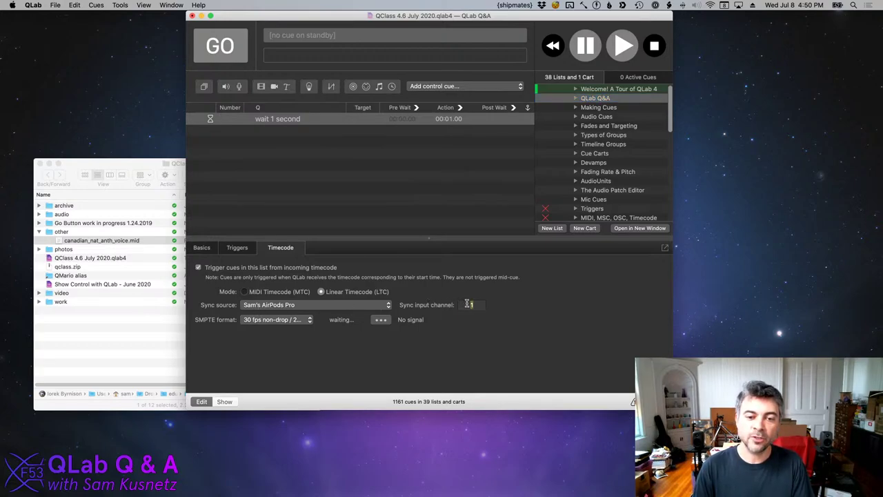
text(2)
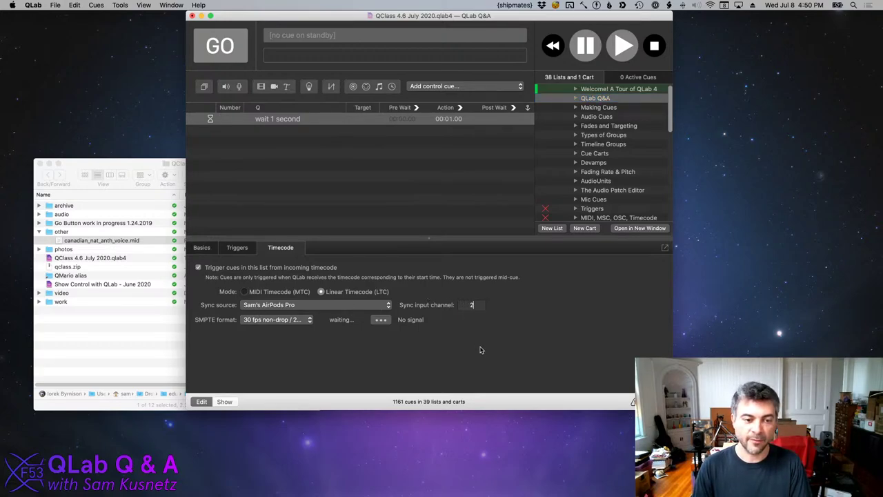
Set the list's SMPTE format to 25 fps / 24.975 fps and keep the old timecodes.
click(293, 321)
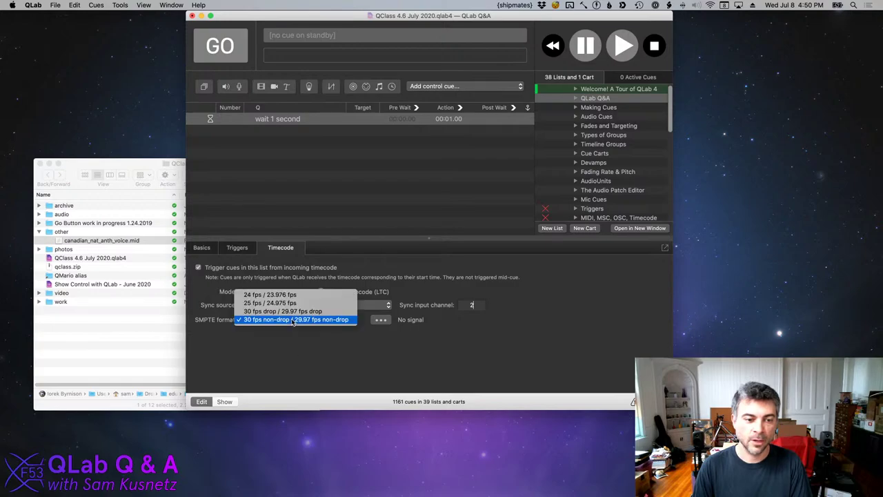
click(336, 303)
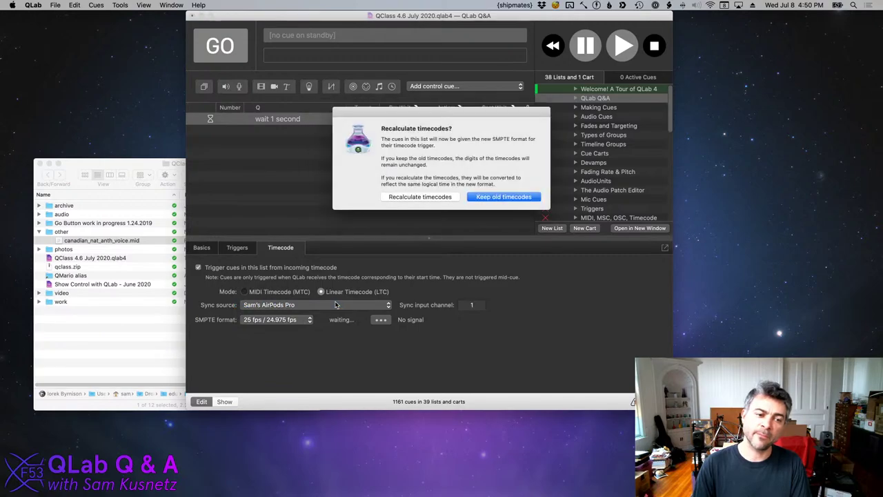
click(479, 197)
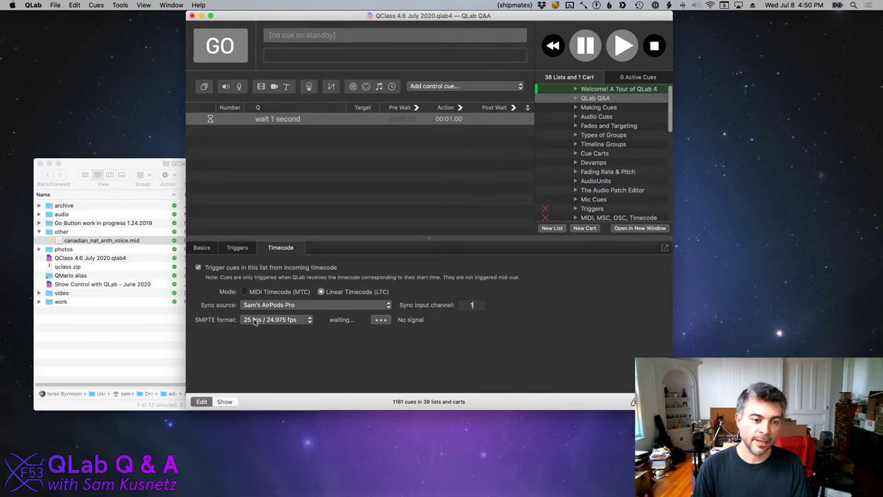
Return the list's timecode mode to MIDI Timecode (MTC) and choose DIN as the sync source.
click(262, 291)
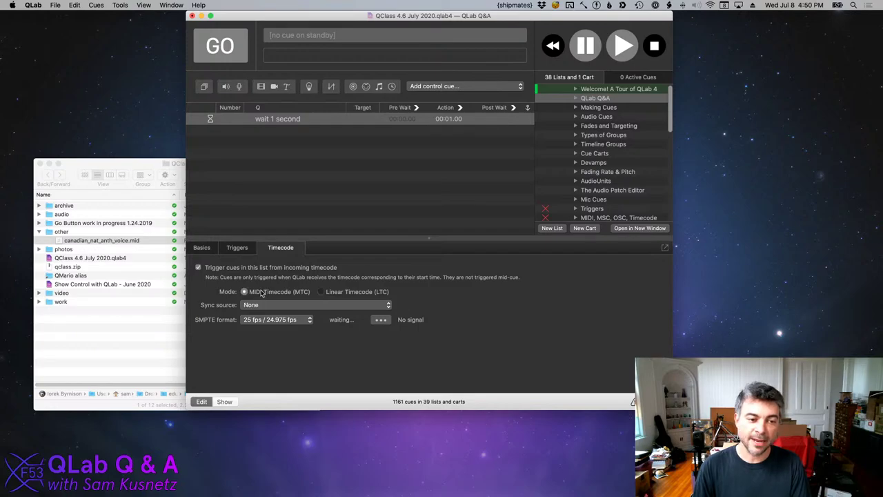
click(278, 305)
click(278, 305)
click(277, 305)
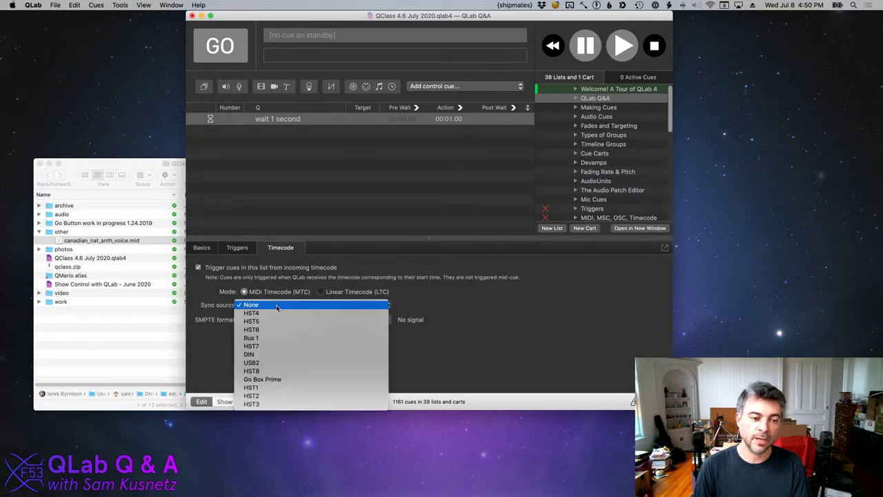
click(296, 354)
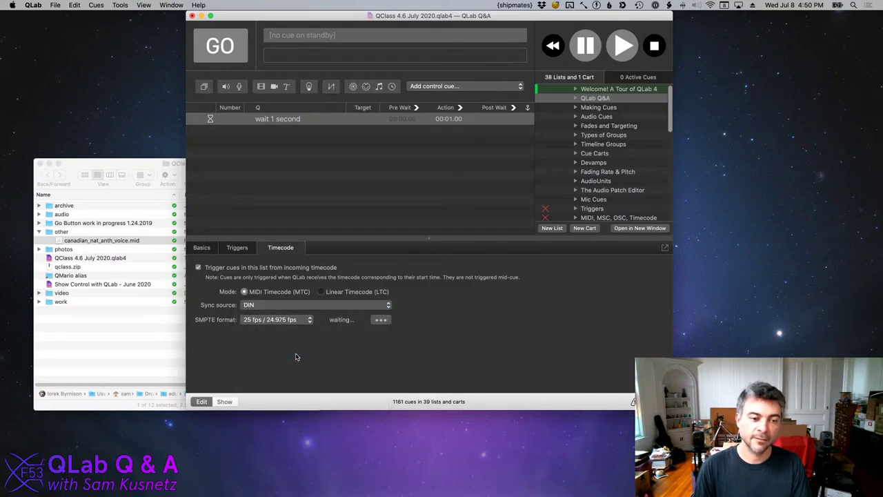
Set the list's SMPTE format to 24 fps / 23.976 fps and keep the old timecodes.
click(292, 319)
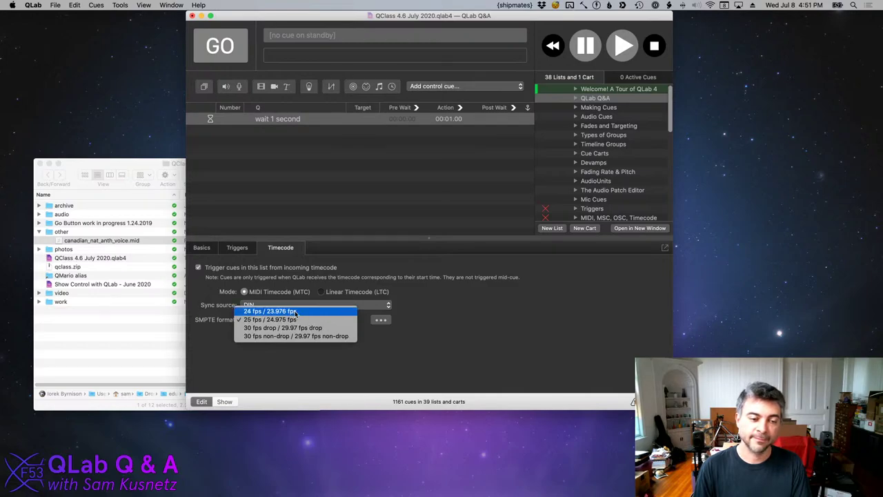
click(296, 312)
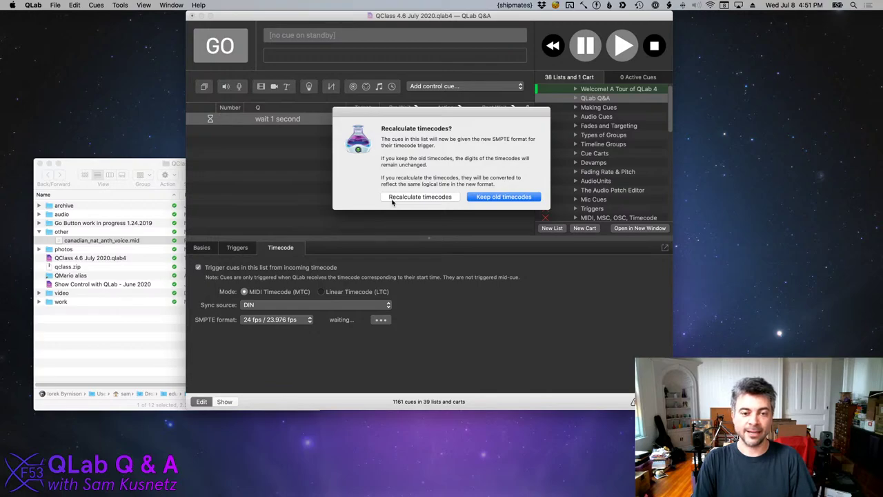
click(509, 197)
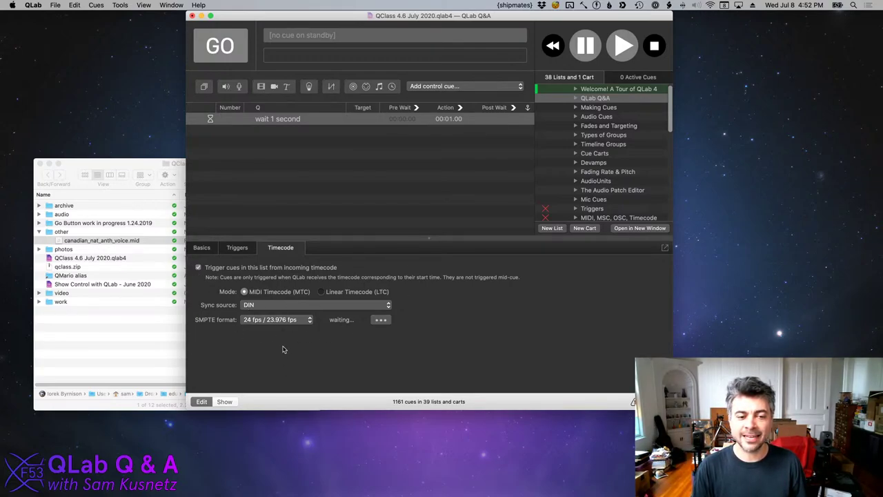
Disable the timecode trigger of the "wait 1 second" cue in the QLab Q&A list.
click(583, 98)
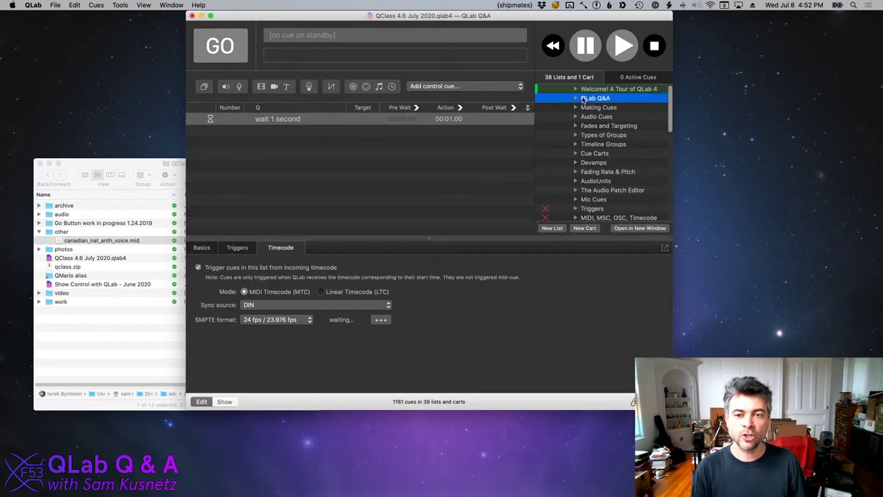
click(426, 120)
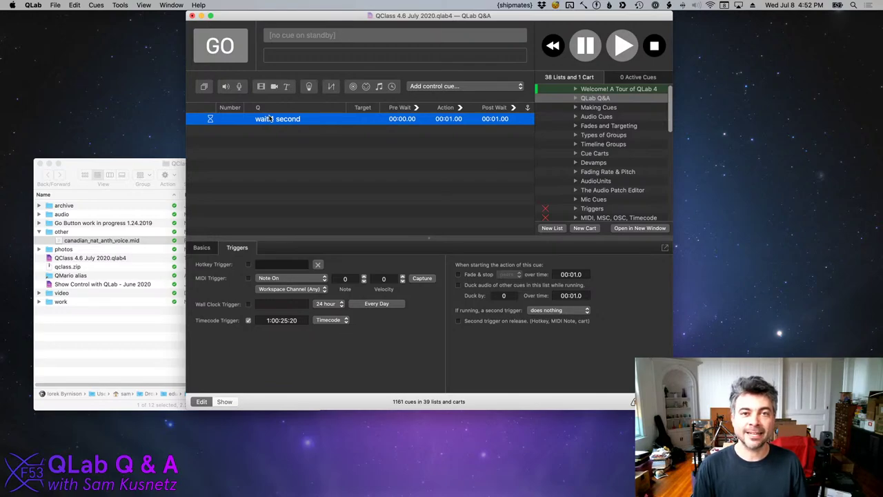
click(249, 321)
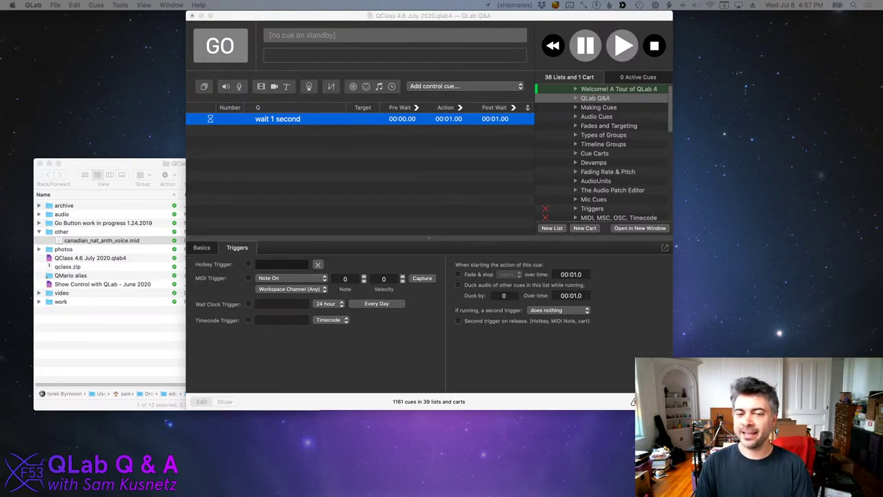
Switch to a new Safari window, load figure53.com and open the site's Merch store.
mouse_move(249, 491)
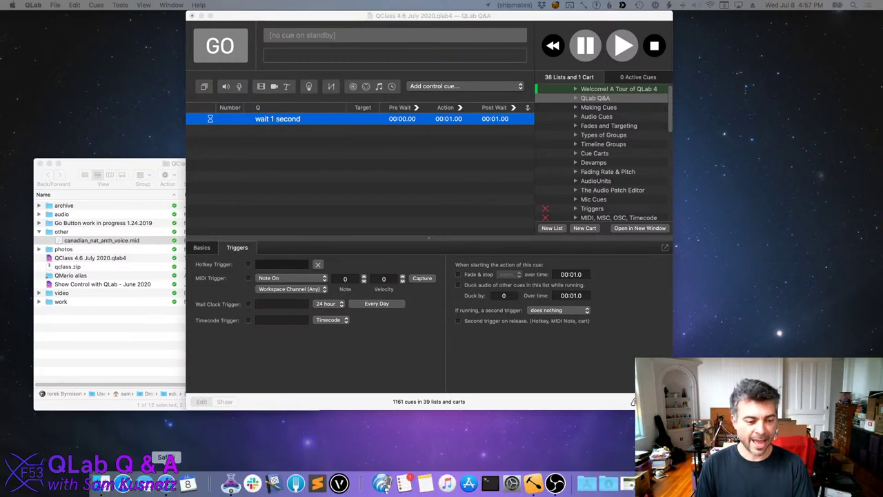
right_click(166, 483)
click(183, 395)
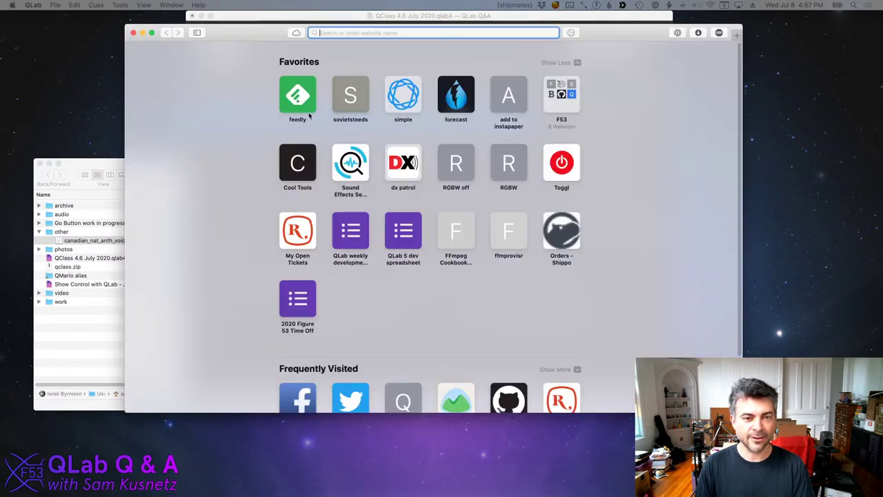
text(figure53.)
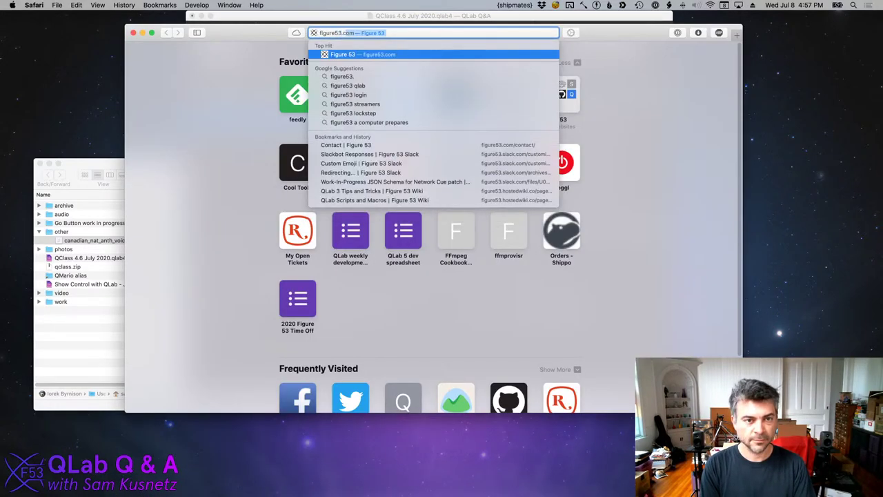
key(Return)
scroll(317, 149, down, 2)
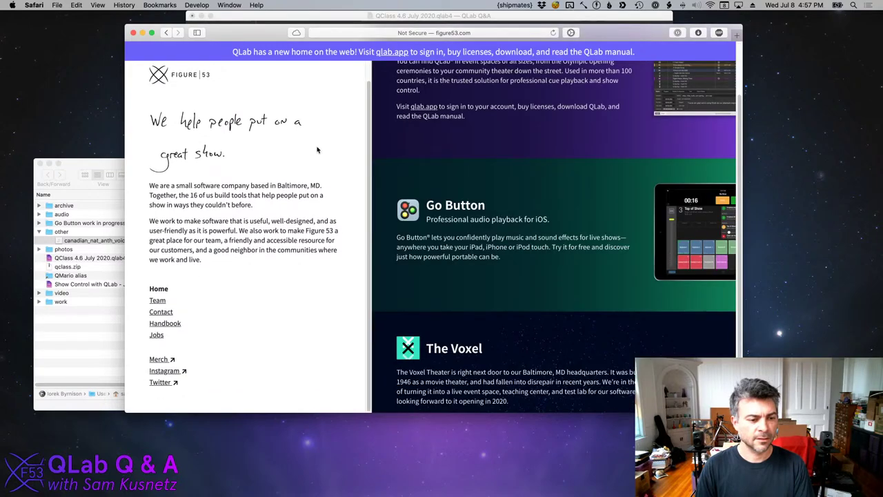
click(157, 365)
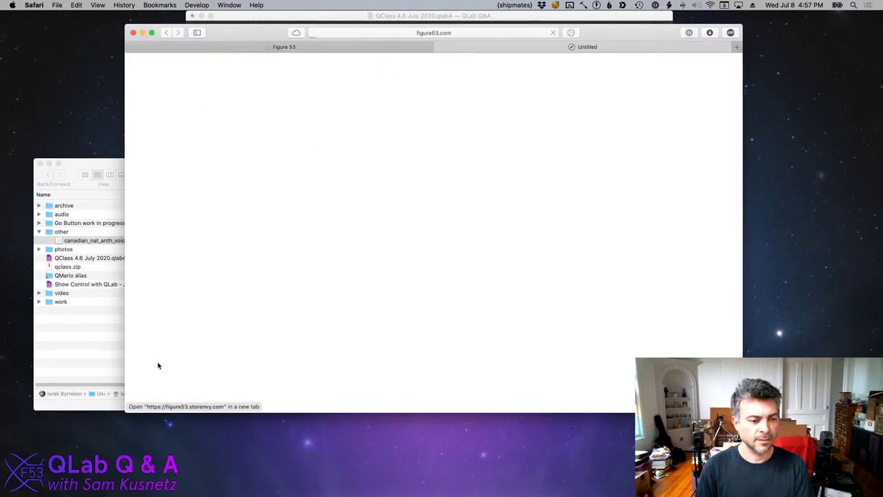
click(491, 33)
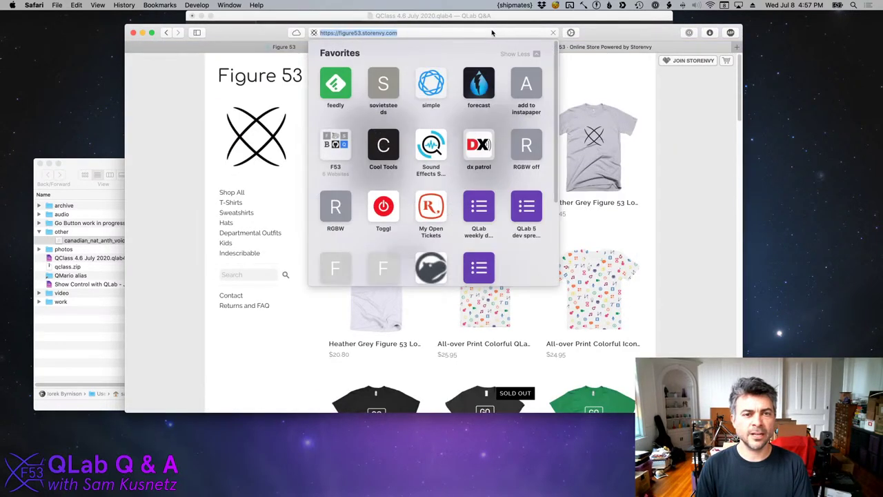
click(492, 32)
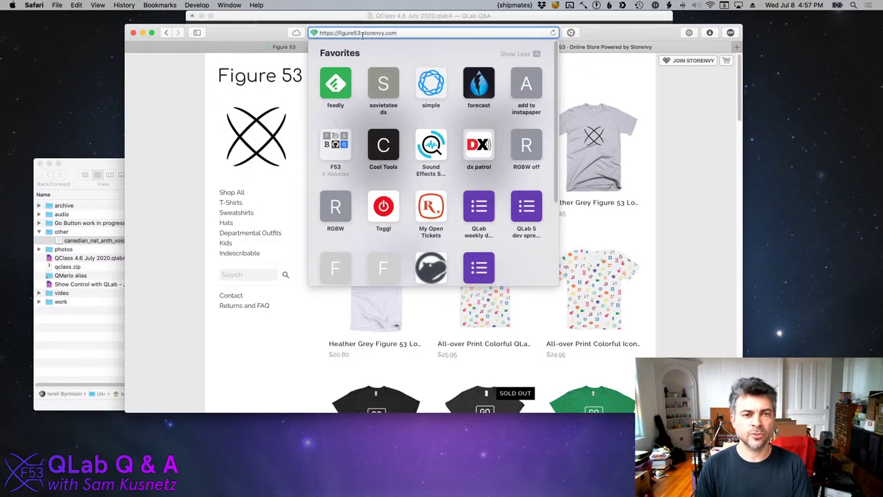
triple_click(414, 33)
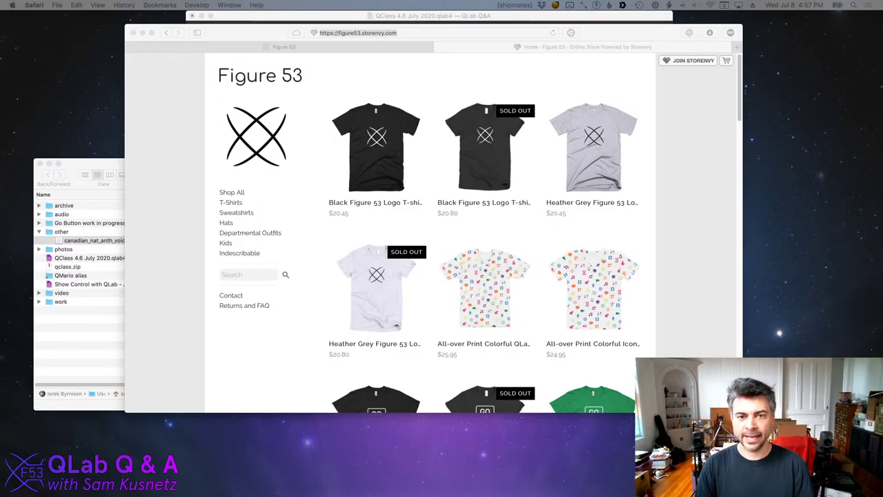
Close the Merch store page and the Figure 53 page in Safari.
click(418, 299)
key(super+w)
key(super+w)
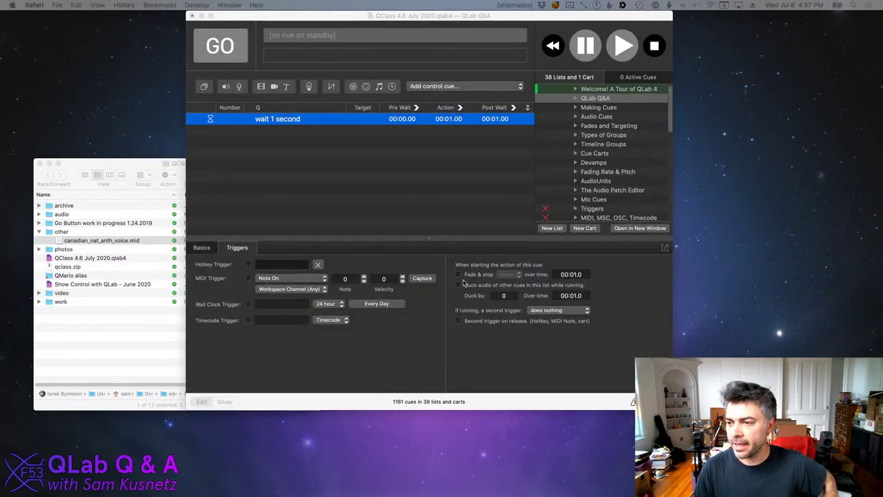